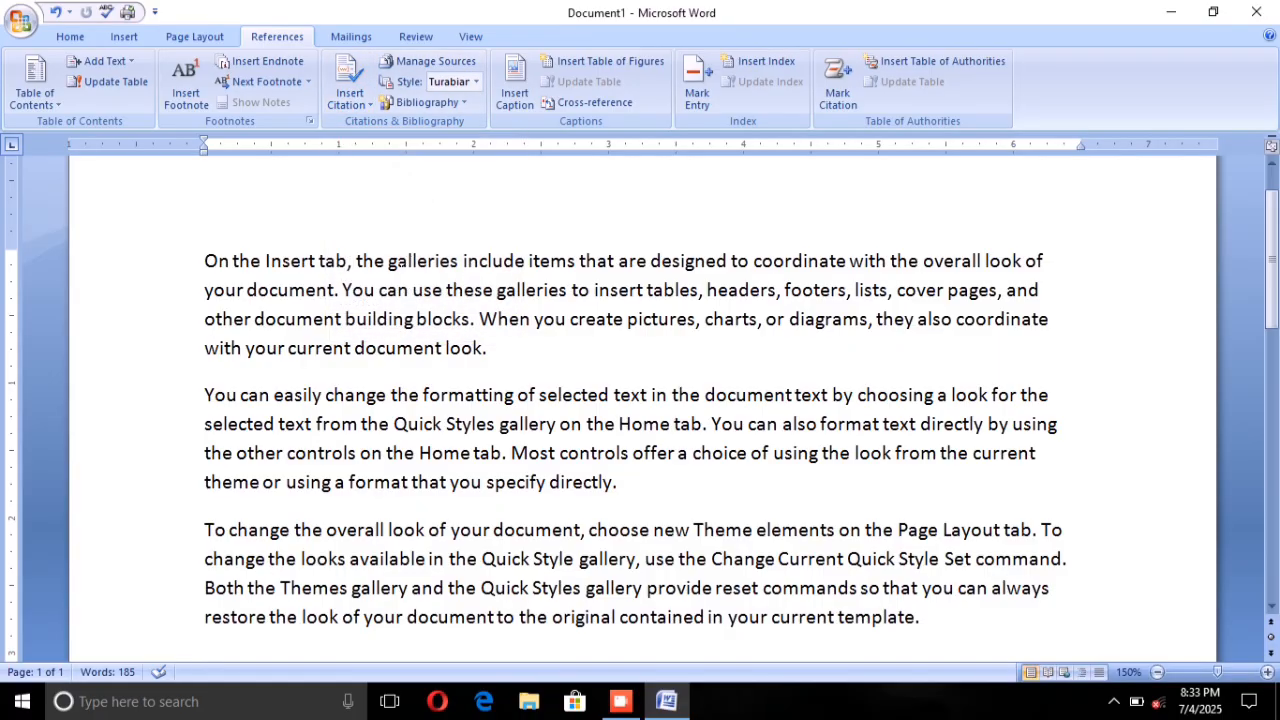
# Step: Start adding a new citation source below the last paragraph, check the available source types and keep Book
pyautogui.scroll(-1, 640, 408)
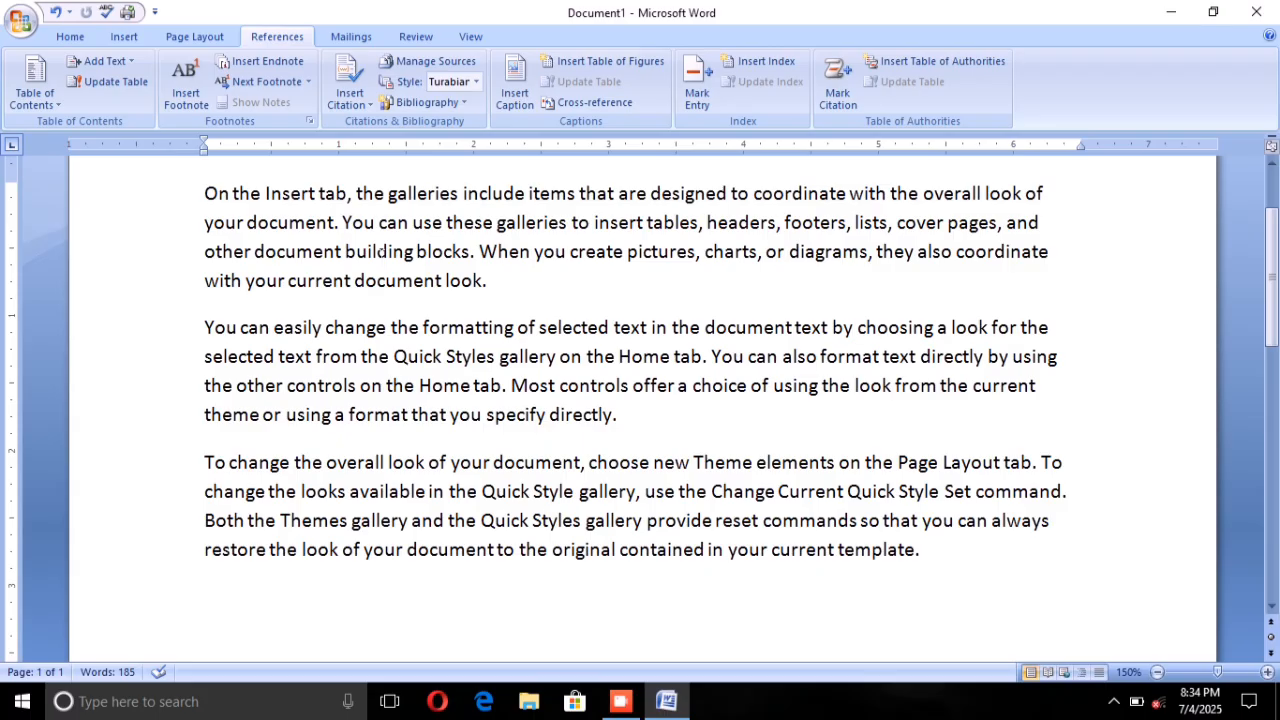
pyautogui.scroll(-2, 640, 400)
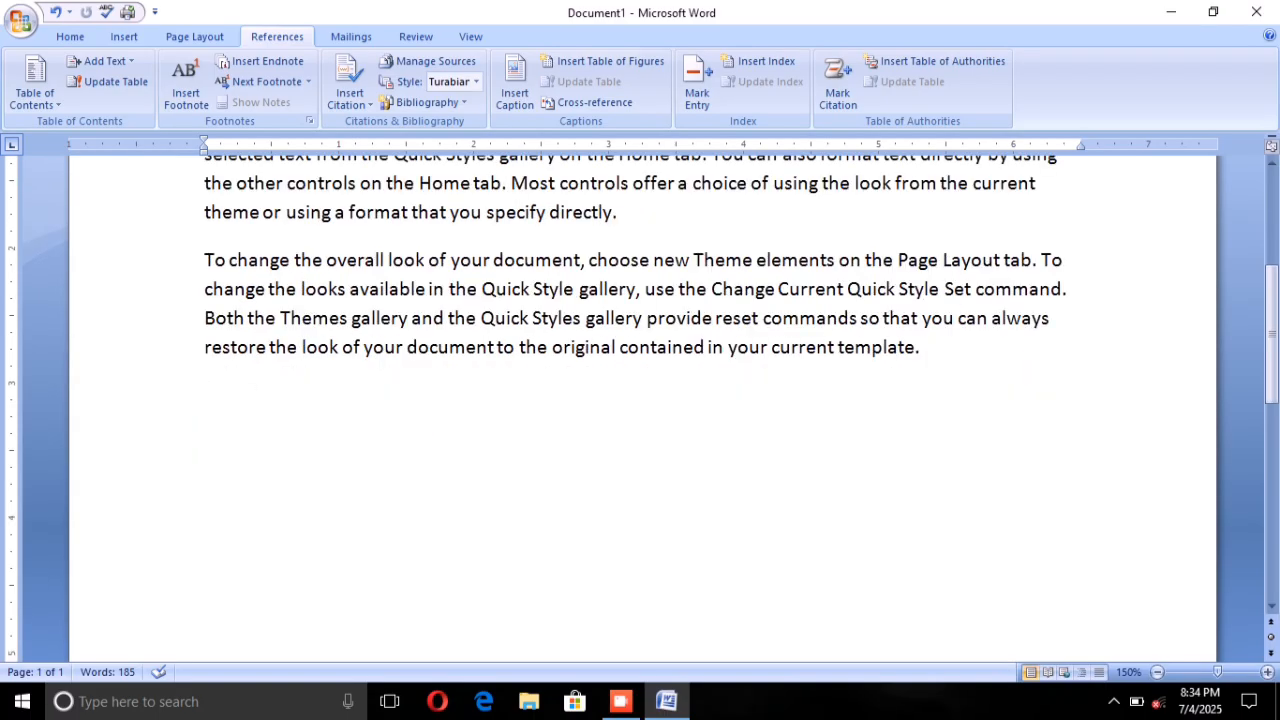
pyautogui.click(350, 100)
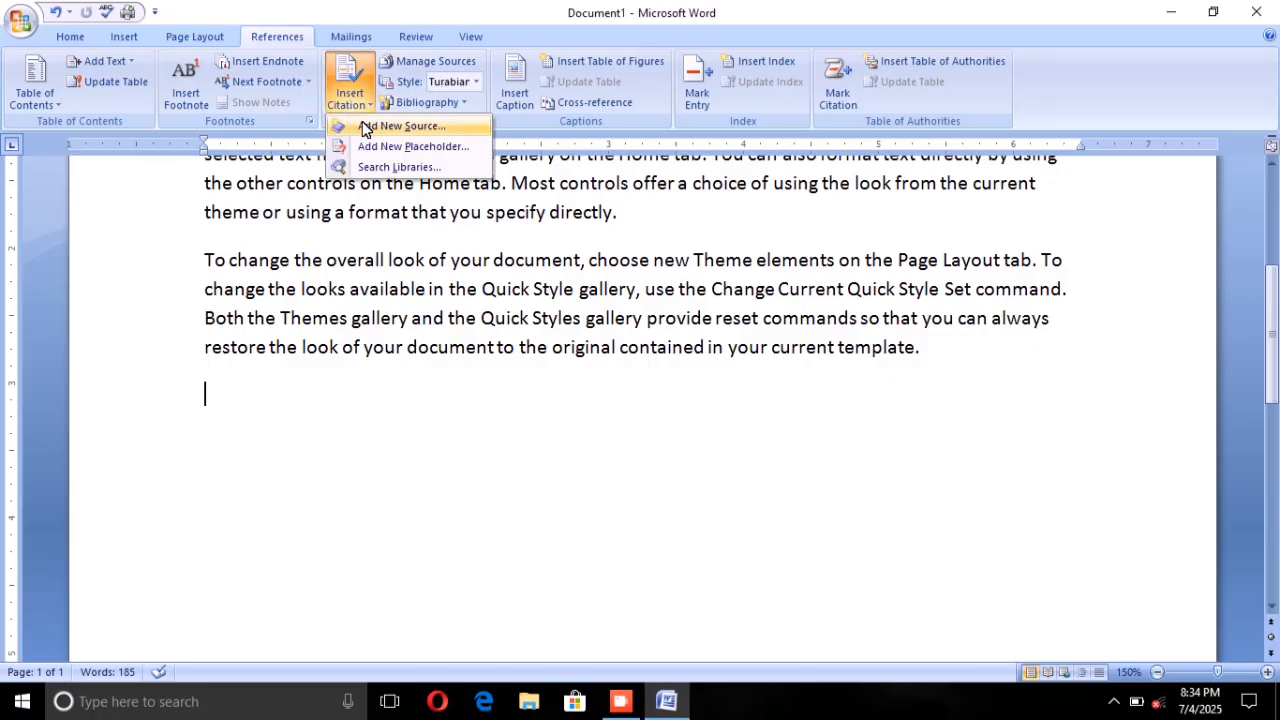
pyautogui.click(367, 127)
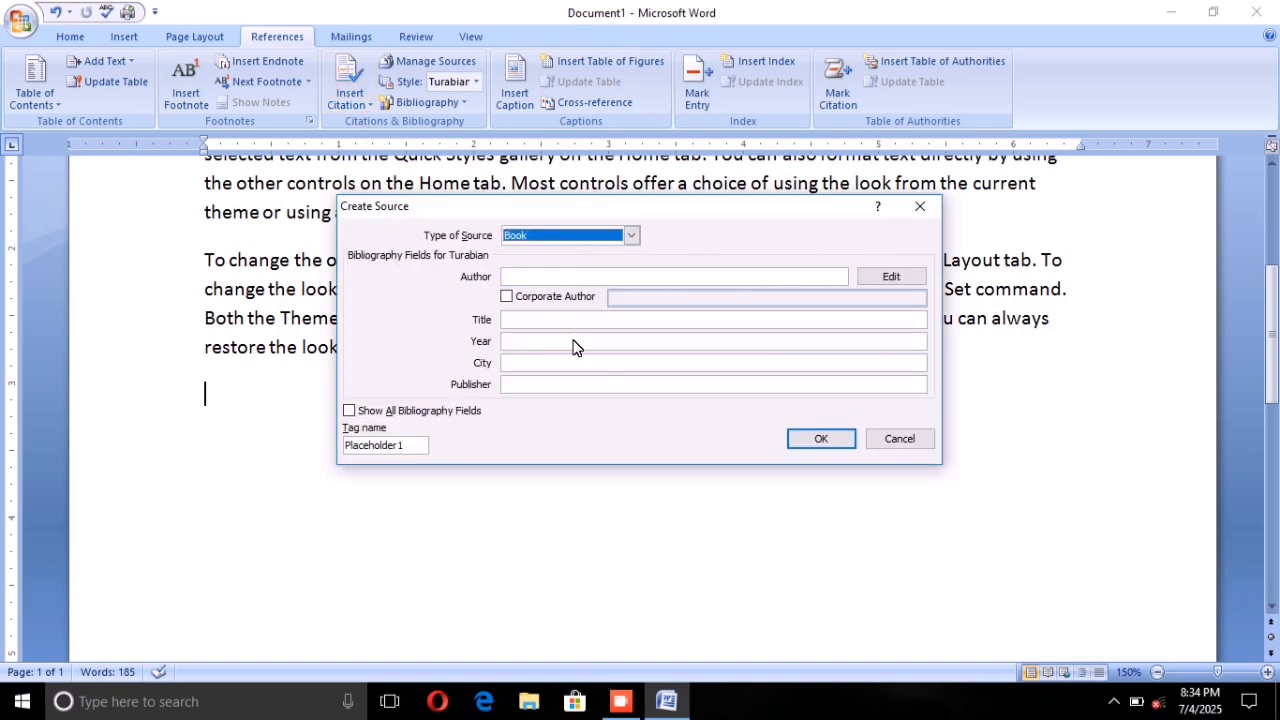
pyautogui.click(631, 233)
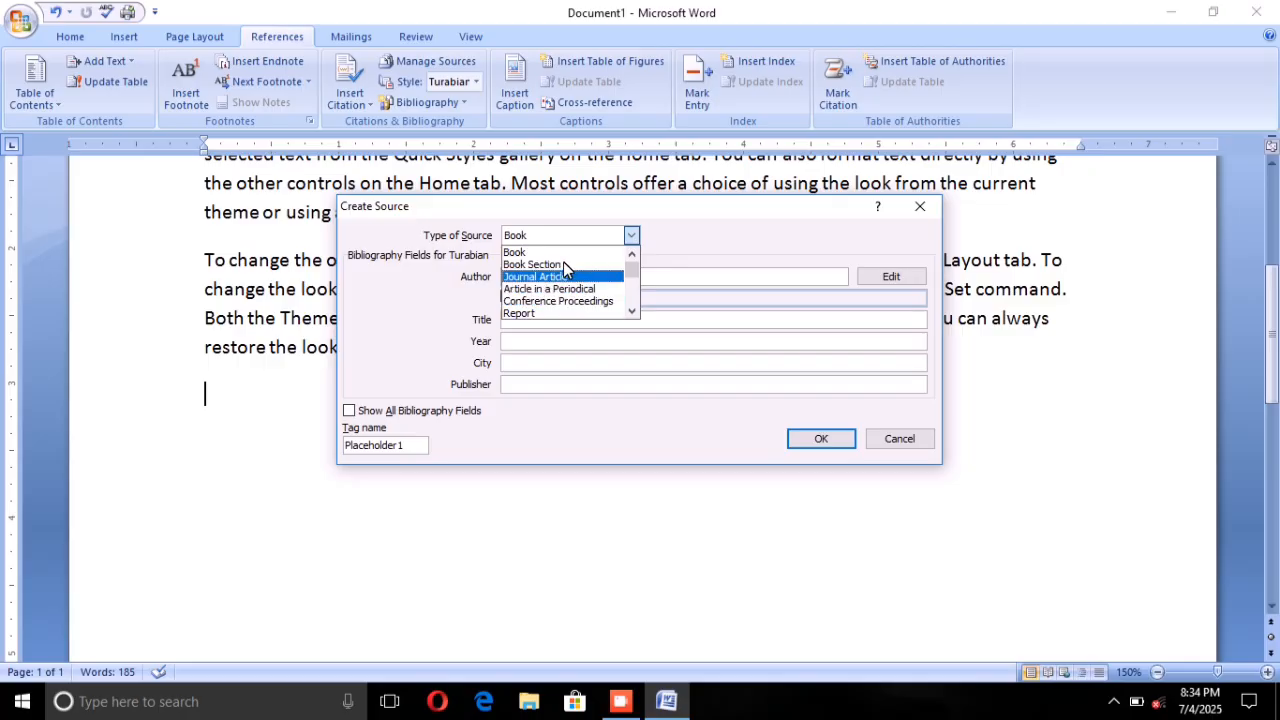
pyautogui.scroll(-1, 574, 272)
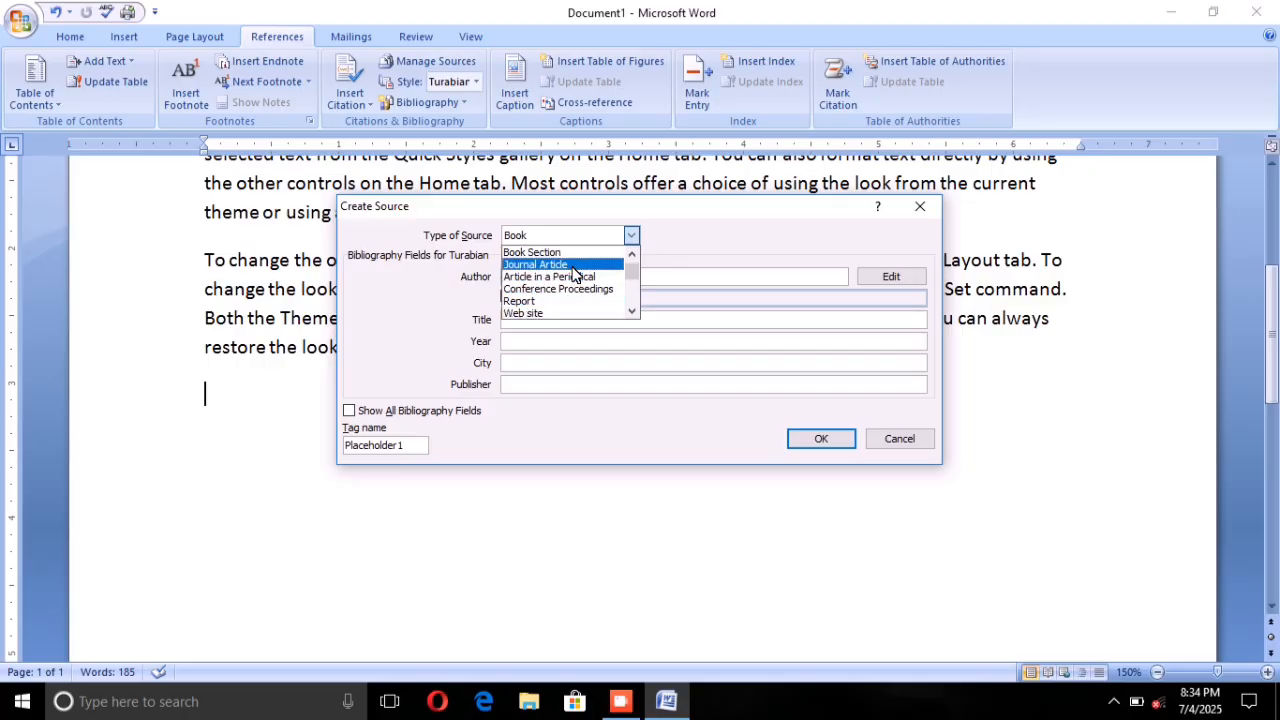
pyautogui.scroll(-2, 574, 272)
pyautogui.scroll(-1, 574, 272)
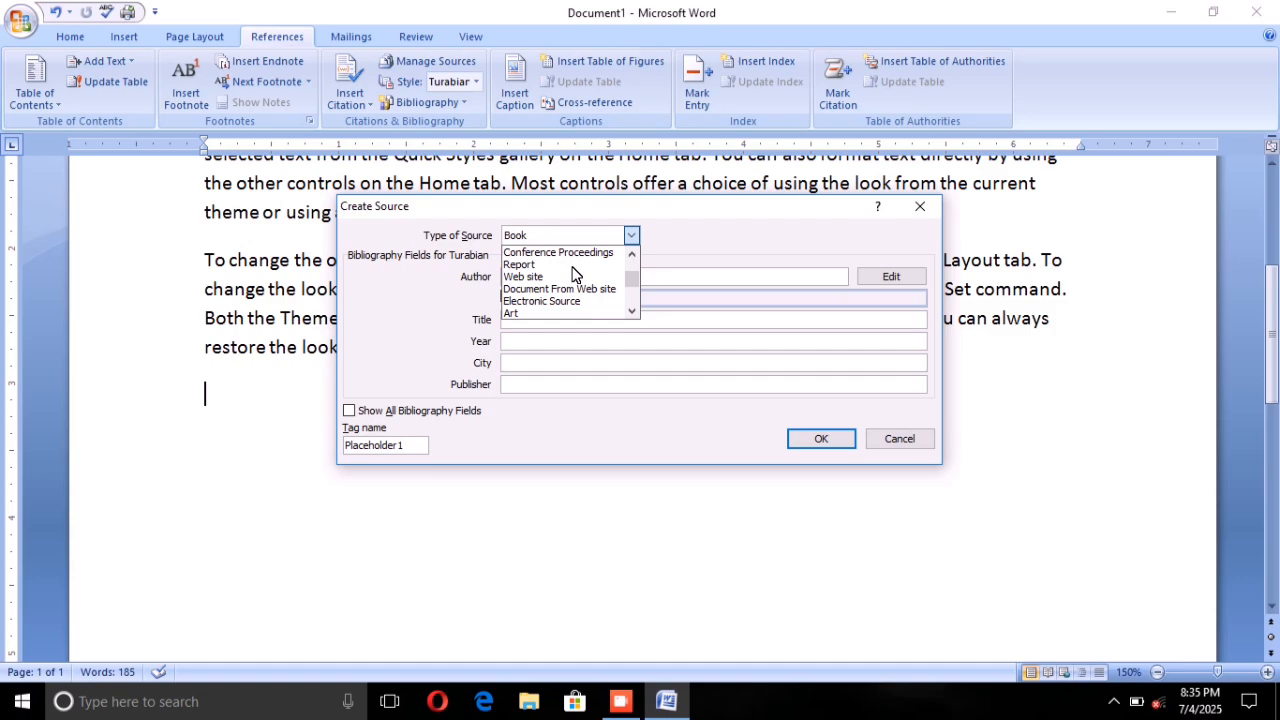
pyautogui.scroll(4, 574, 272)
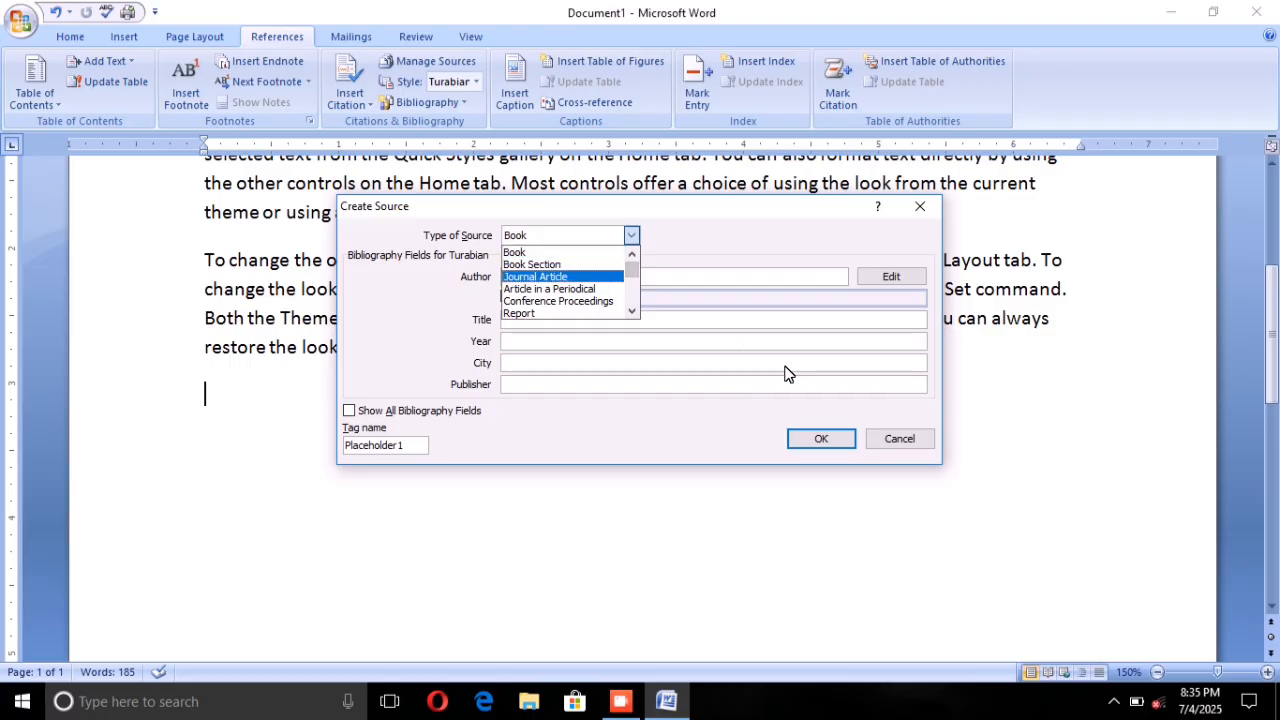
pyautogui.click(632, 234)
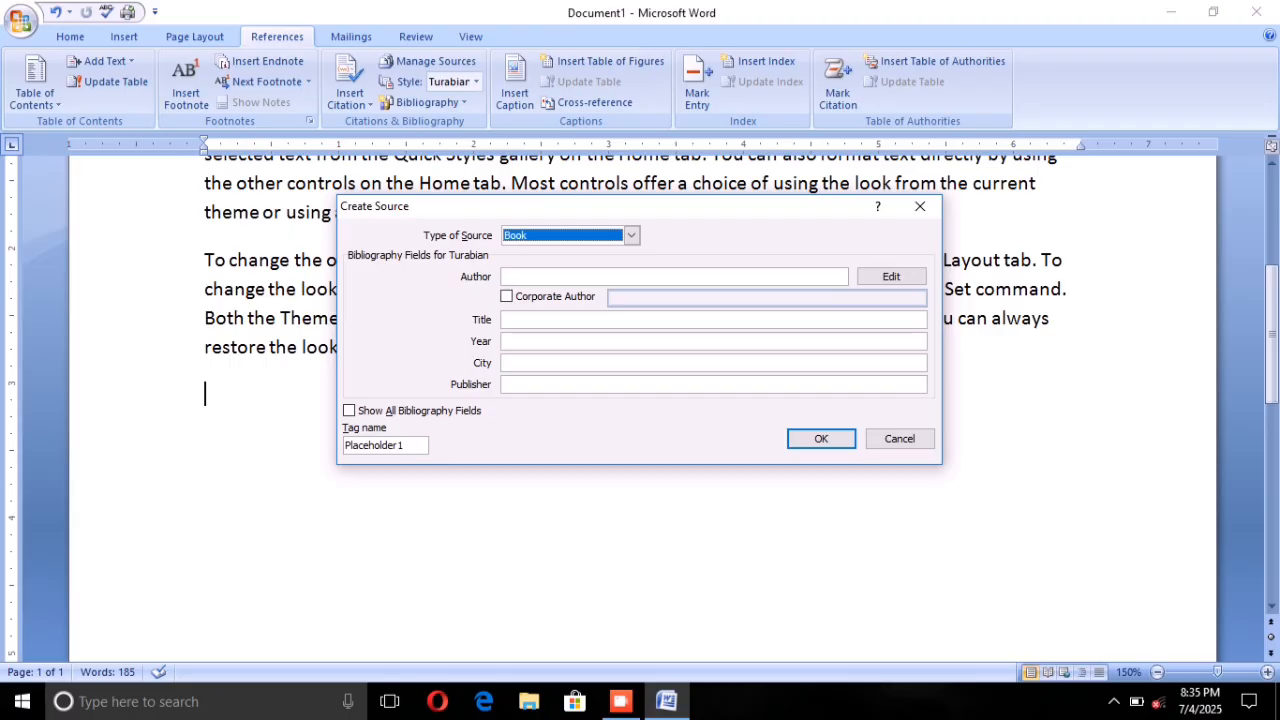
# Step: Enter NextGen Computer Academy as the author of the book source
pyautogui.click(520, 277)
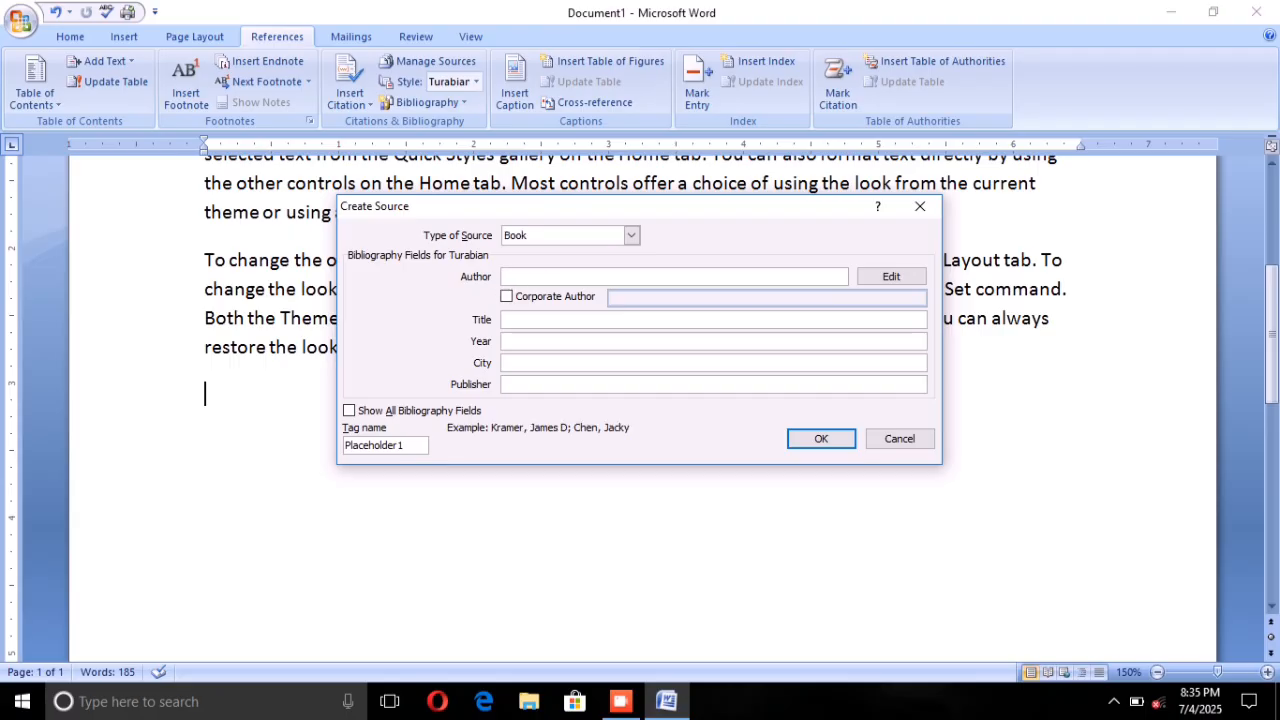
pyautogui.write('NextGen Comp')
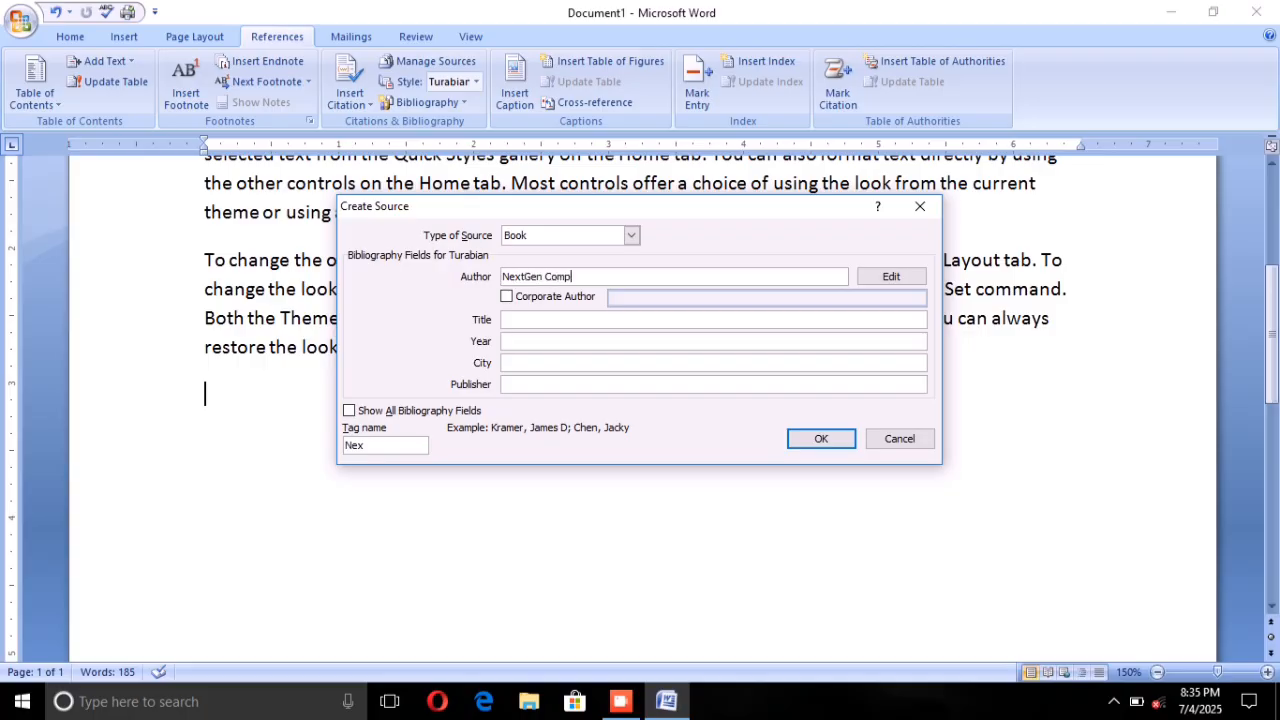
pyautogui.write('uter Academy')
# Step: Give the book source the title Computer Course From Basic To Advance
pyautogui.click(714, 320)
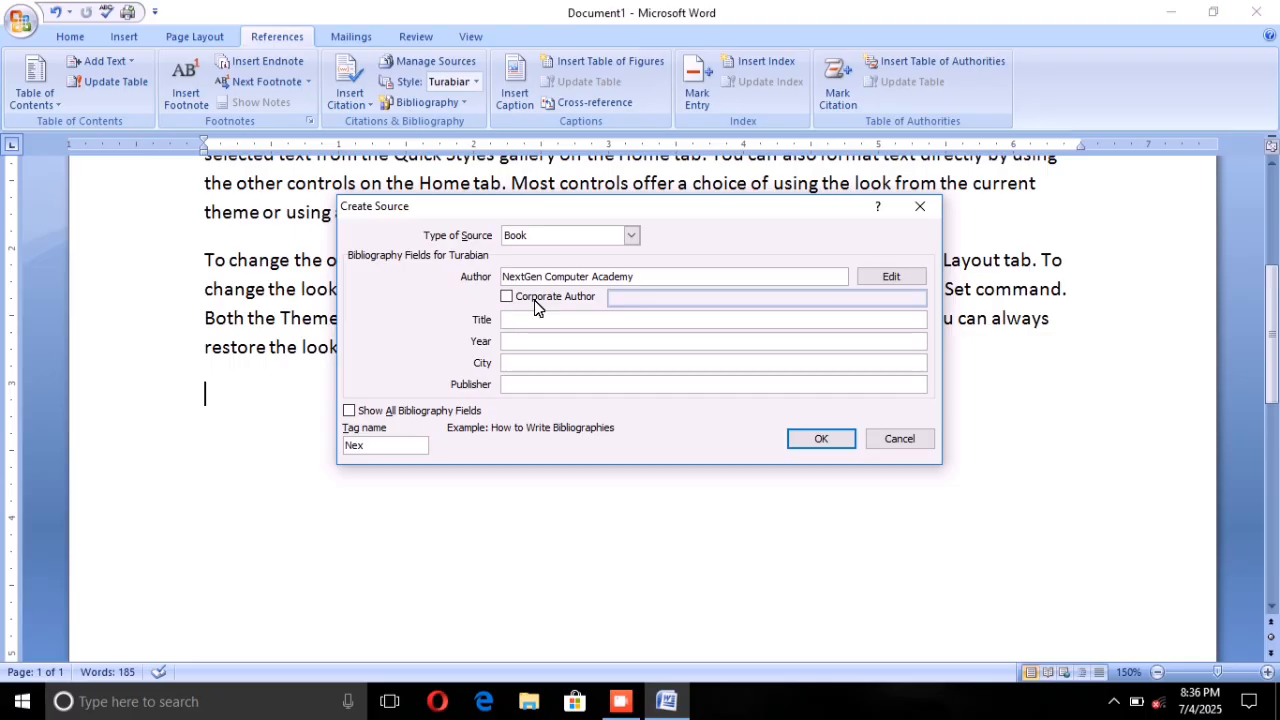
pyautogui.write('Computer Course From Basic To Advance')
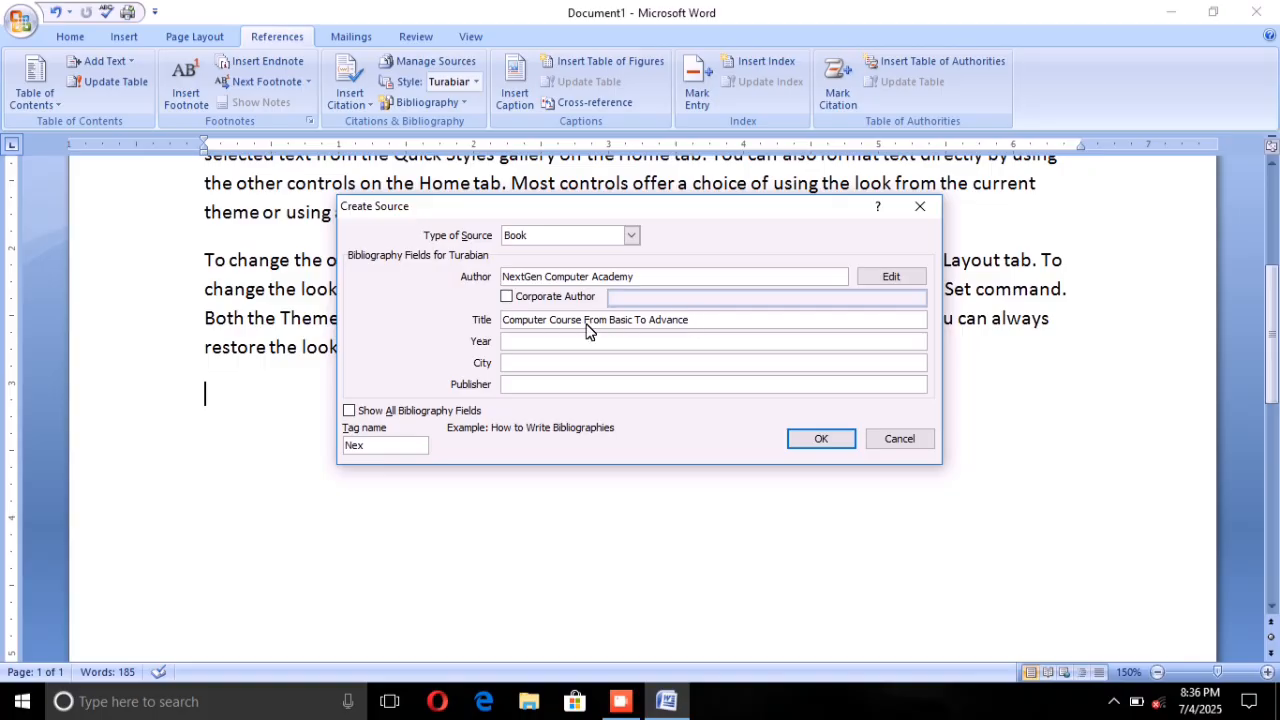
# Step: Set the source's year to 2025 and its city to DELHI
pyautogui.press('Tab')
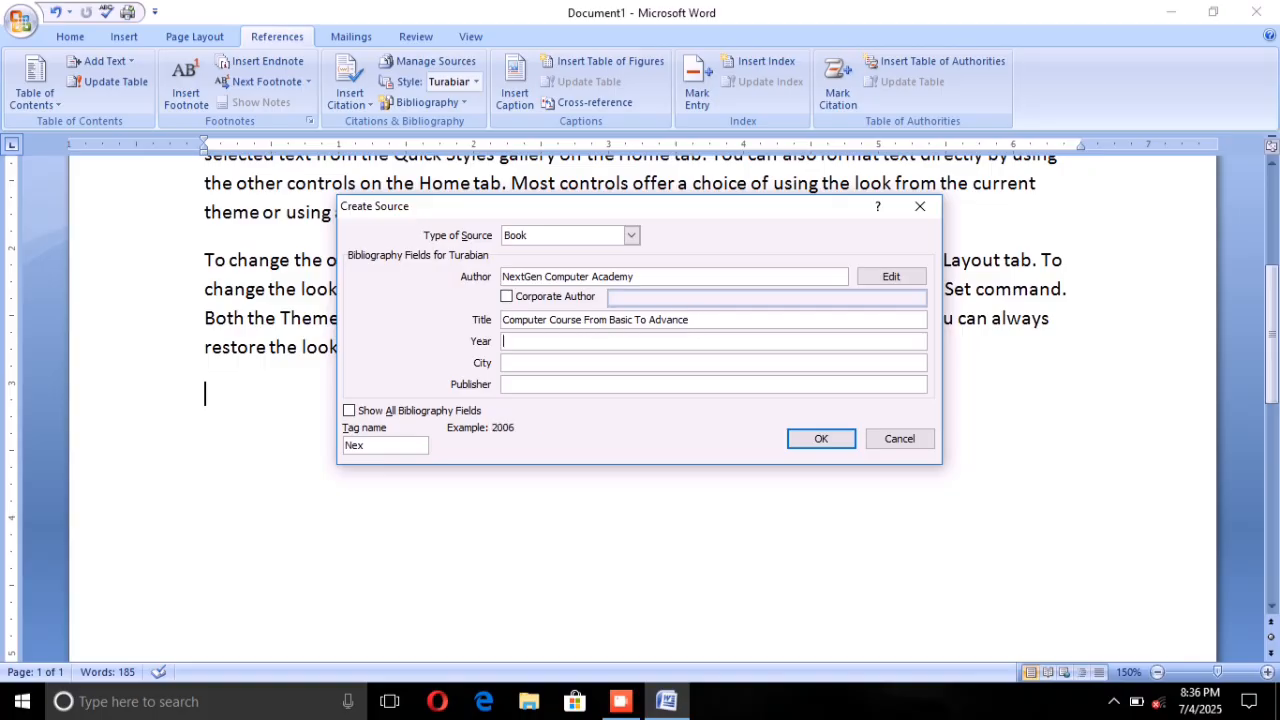
pyautogui.write('2025')
pyautogui.press('Tab')
pyautogui.write('DELHI')
pyautogui.press('Tab')
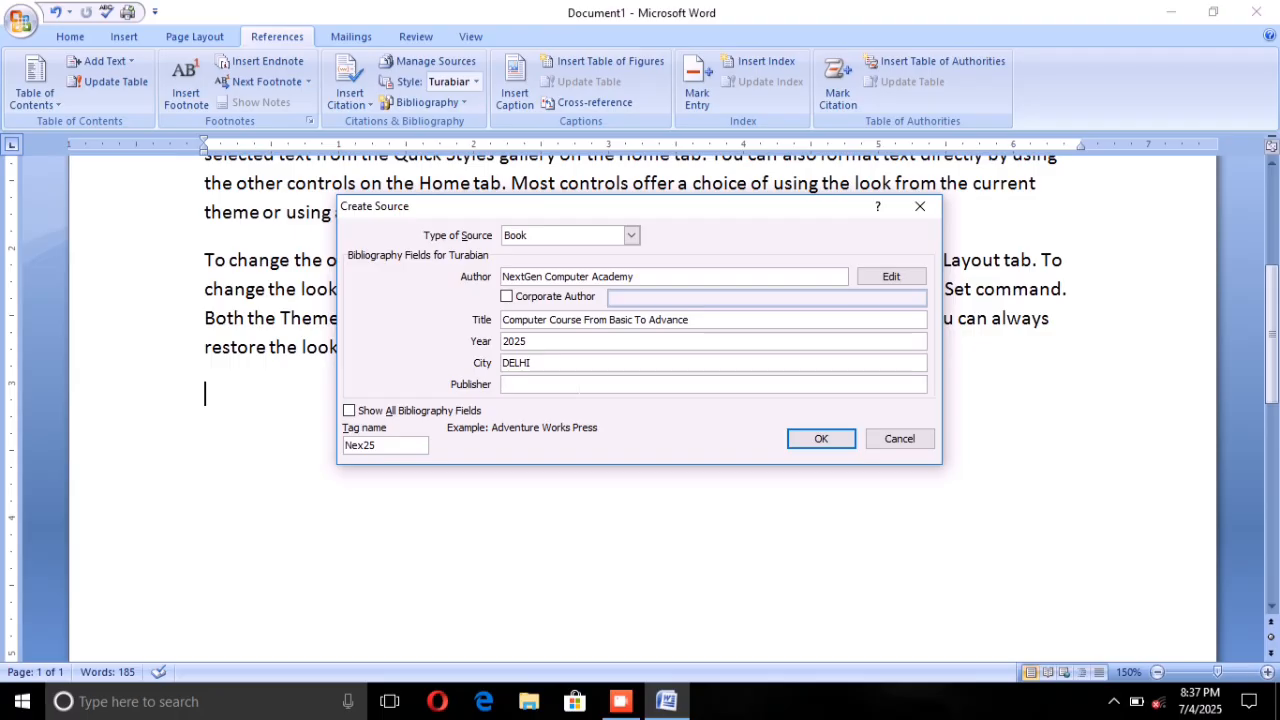
# Step: Enter NCA Publishers as the publisher of the book source
pyautogui.write('NCA Publishers')
# Step: Show all bibliography fields of the source, look through the additional fields and hide them again
pyautogui.click(348, 410)
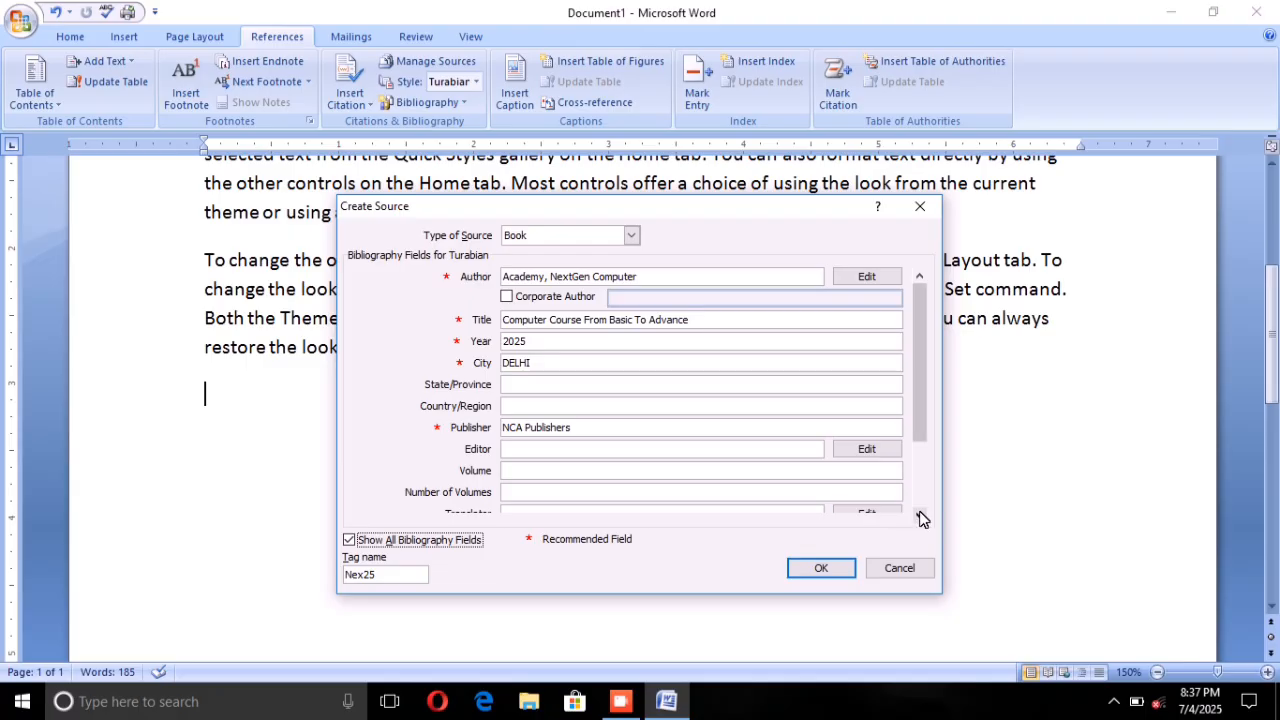
pyautogui.scroll(-2, 908, 505)
pyautogui.scroll(-2, 908, 505)
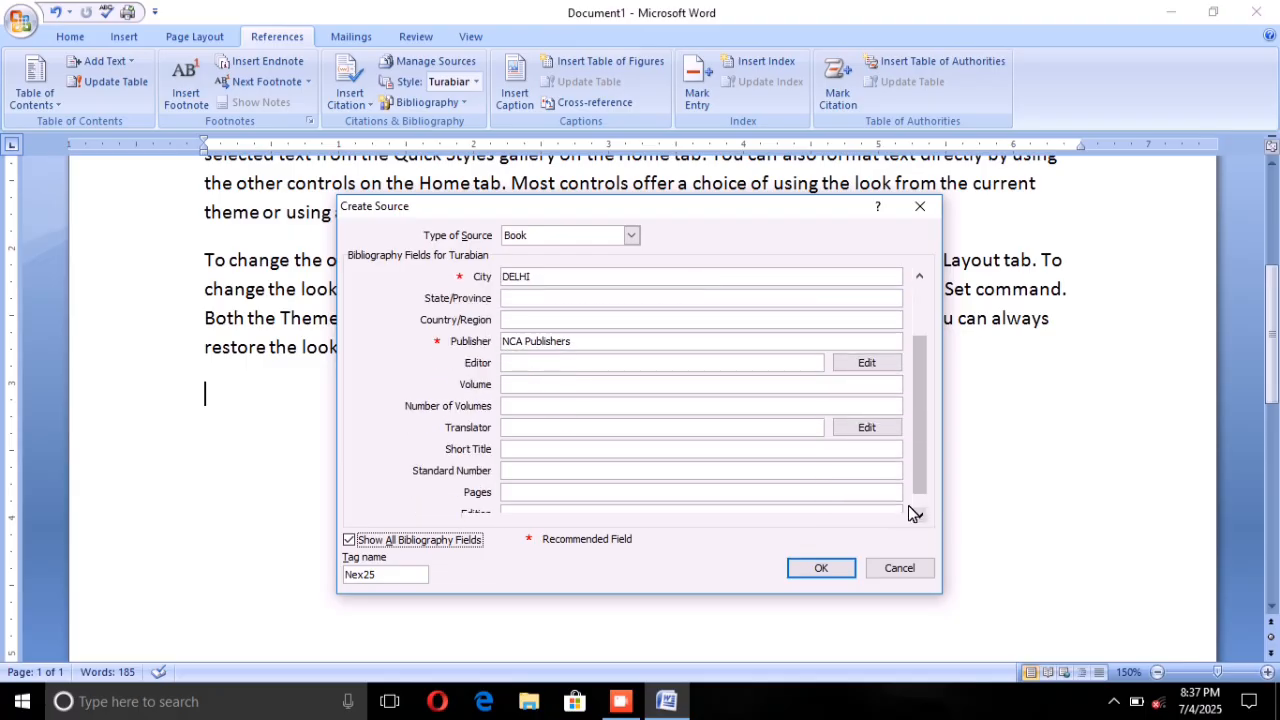
pyautogui.scroll(-1, 910, 510)
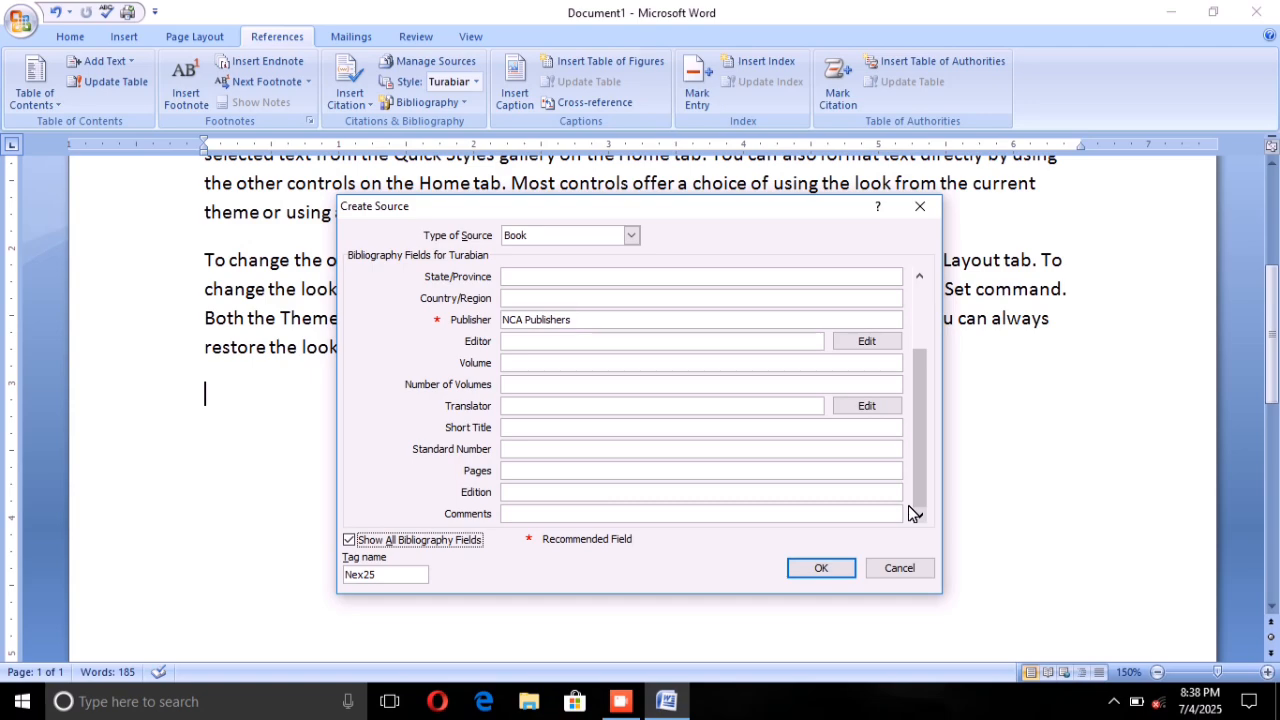
pyautogui.click(347, 537)
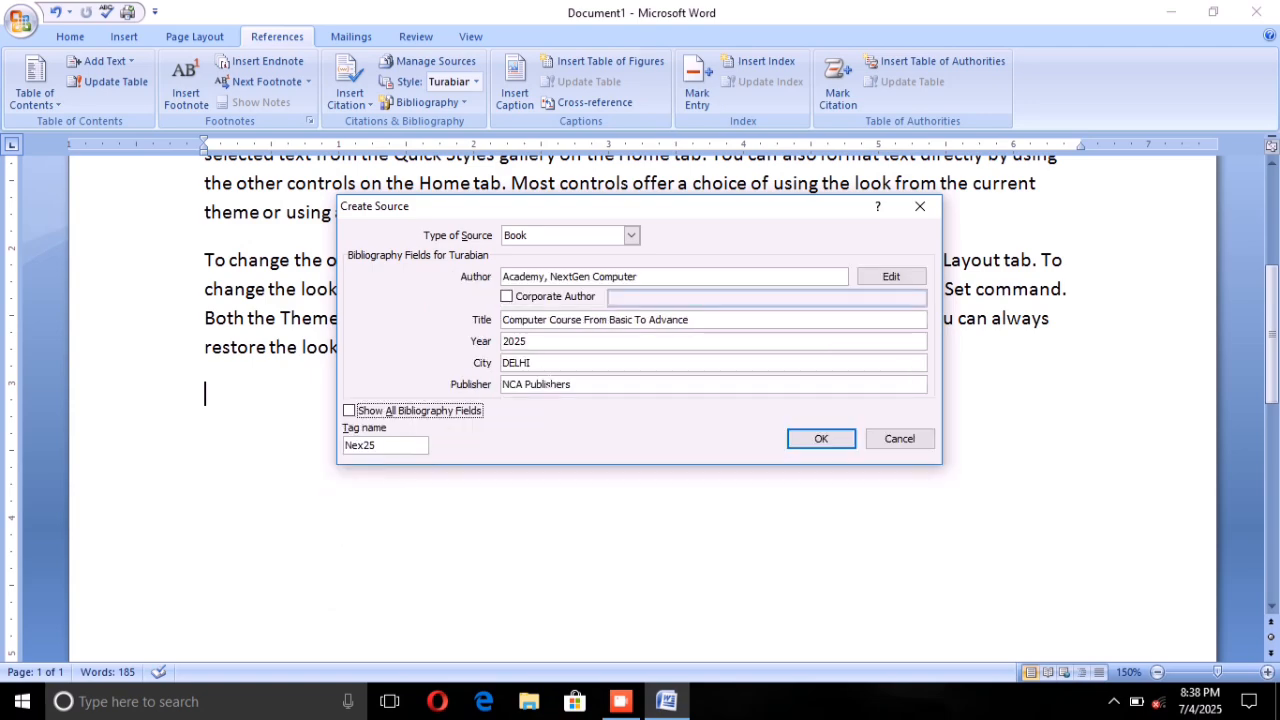
# Step: Confirm the source to insert its citation, and add the built-in Bibliography block after it
pyautogui.click(818, 437)
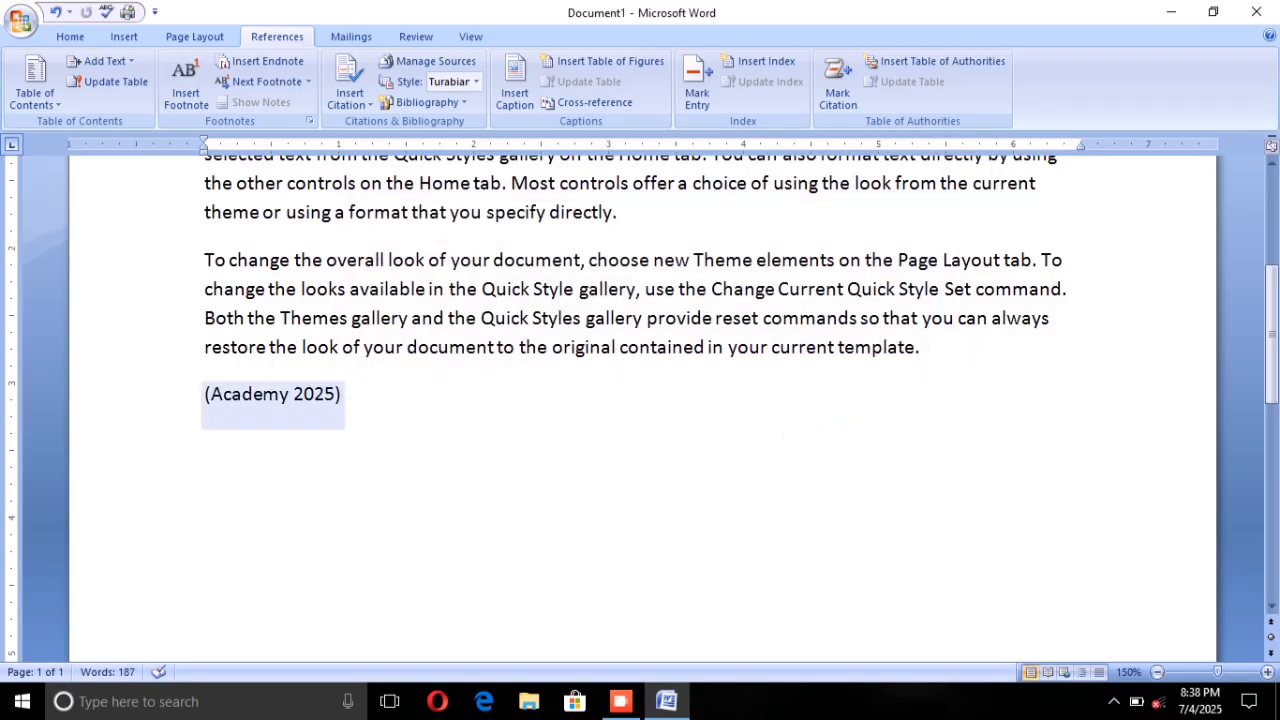
pyautogui.click(384, 396)
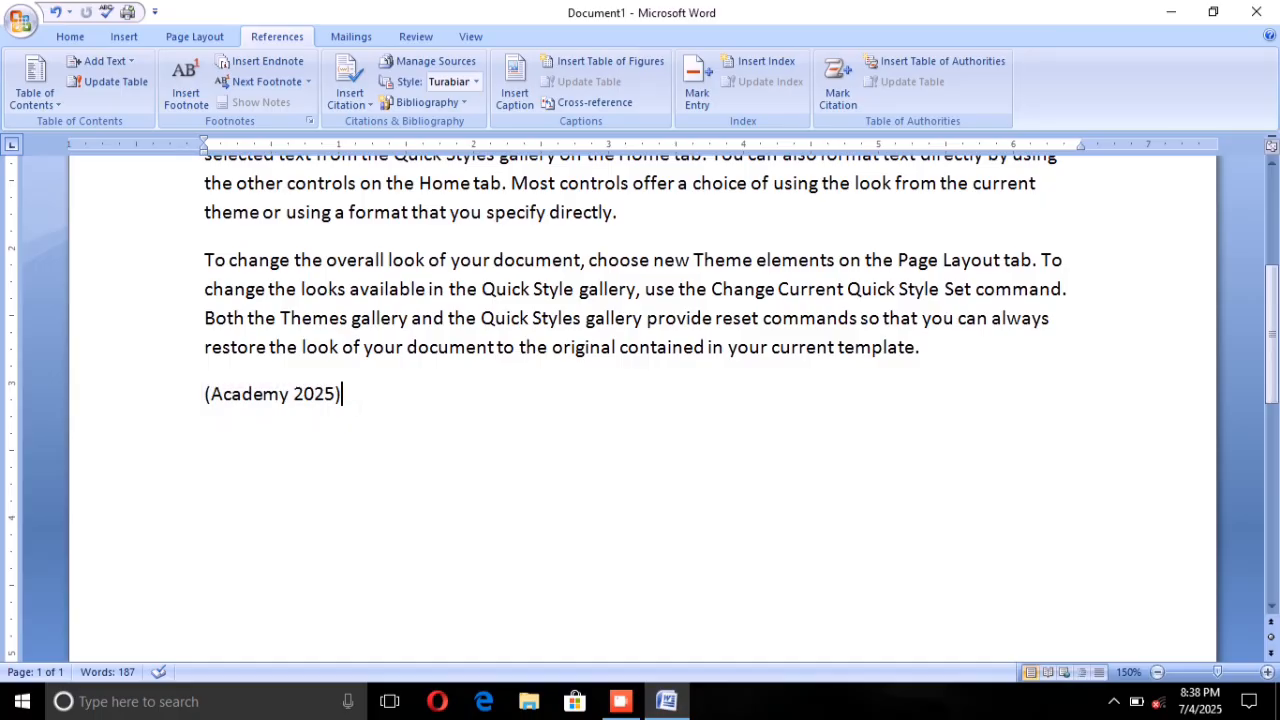
pyautogui.click(456, 100)
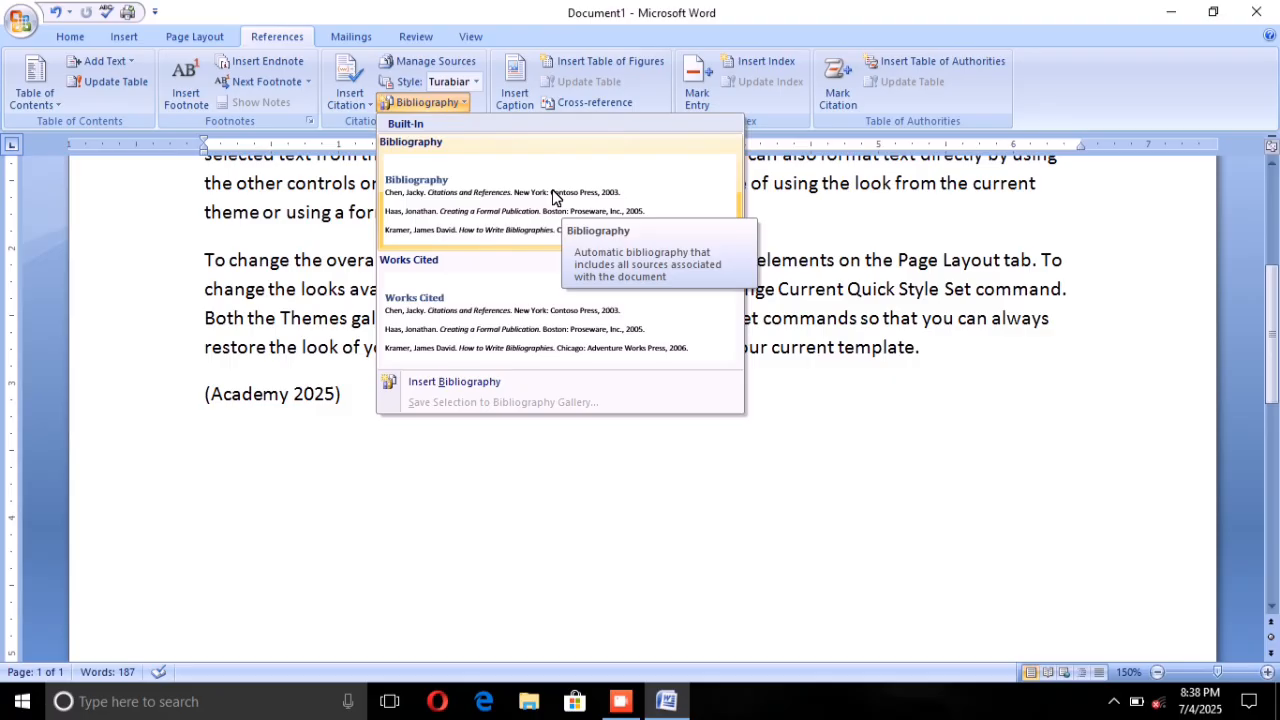
pyautogui.click(505, 211)
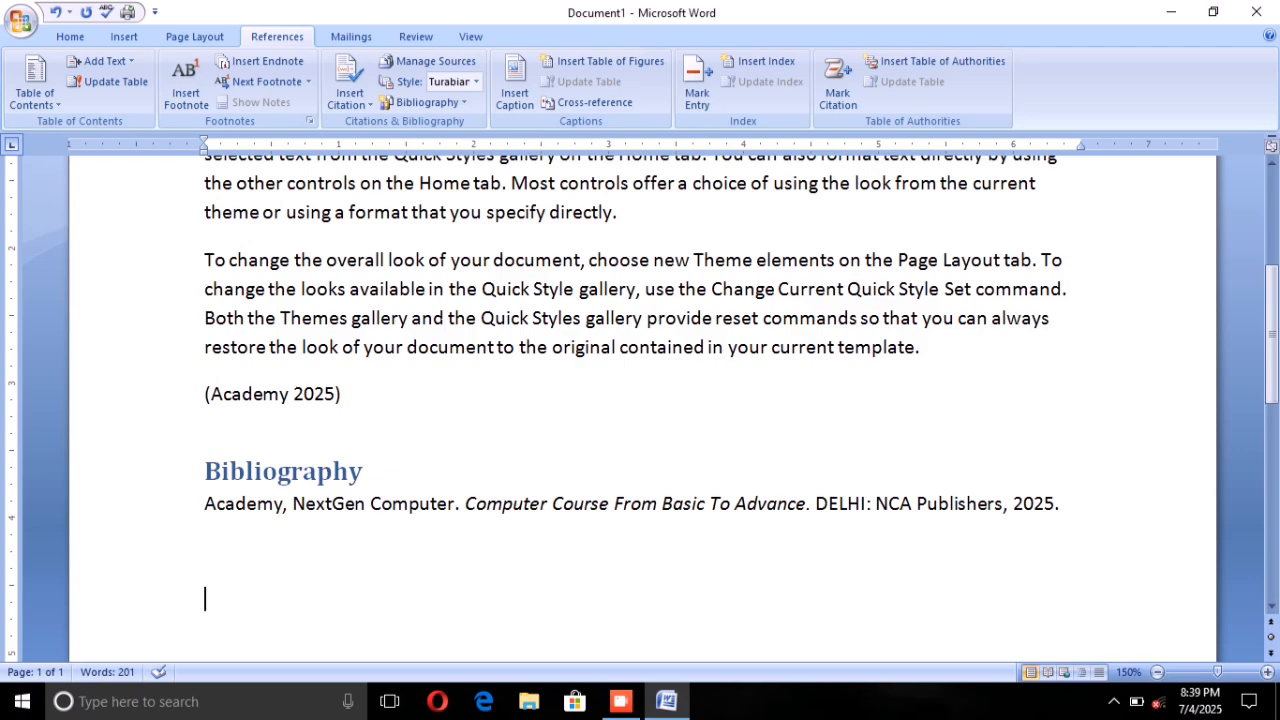
# Step: Review the master and current source lists and the sorting options in the Source Manager, then close it
pyautogui.click(406, 62)
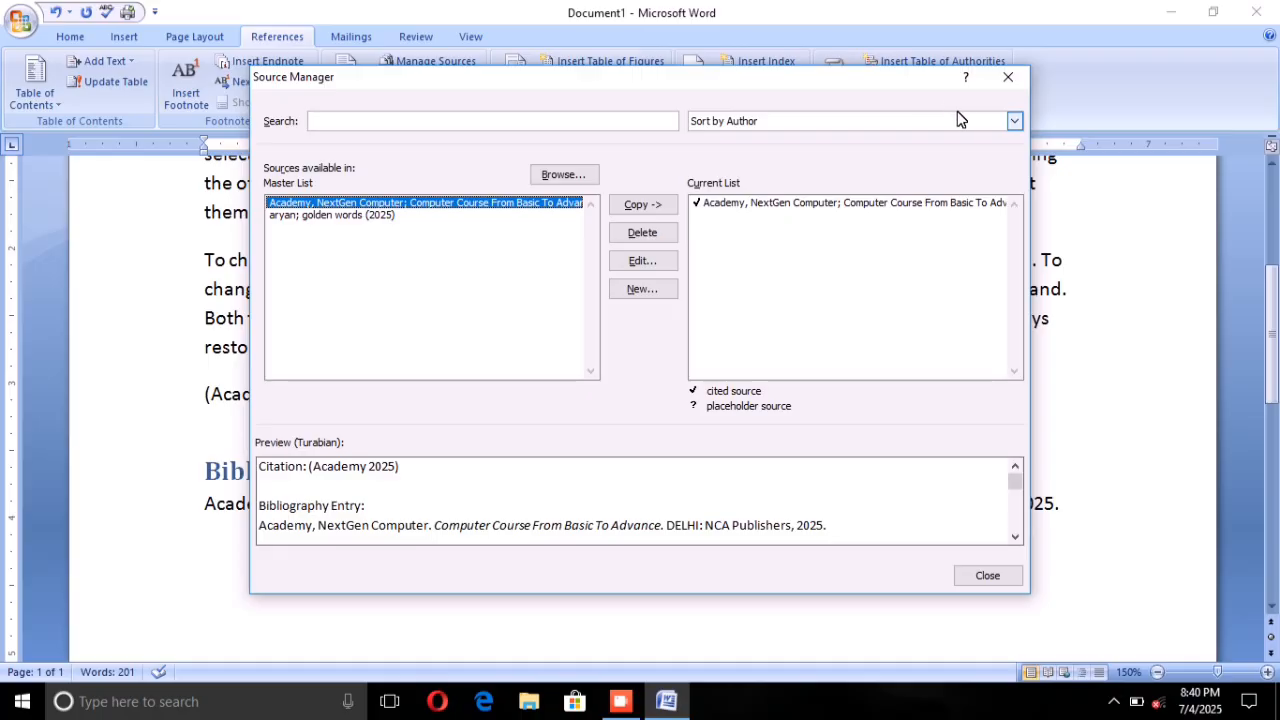
pyautogui.click(1012, 121)
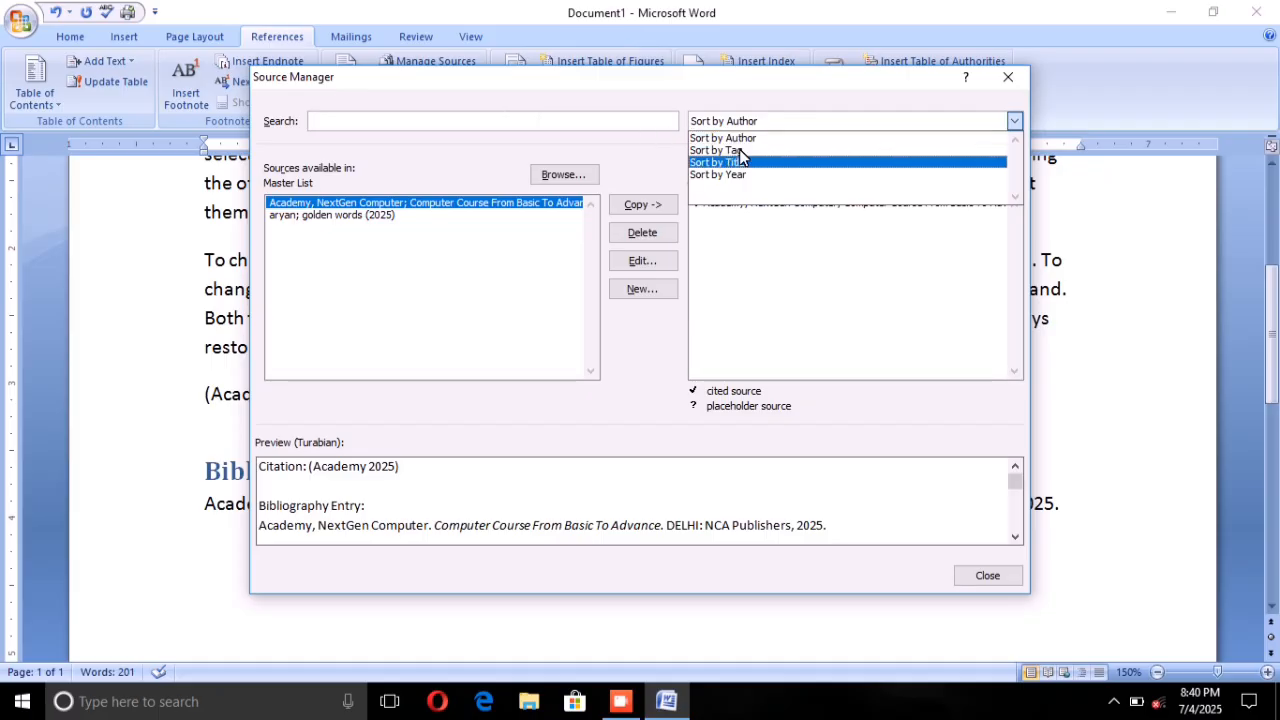
pyautogui.click(1007, 74)
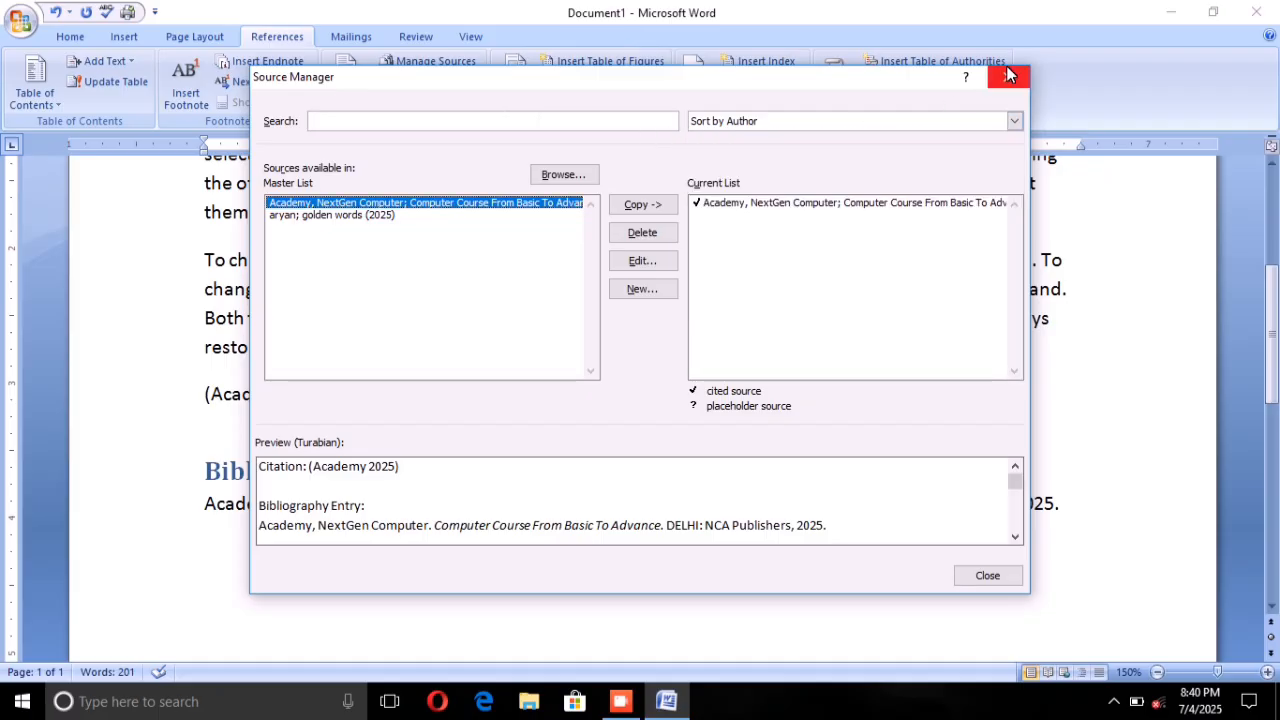
pyautogui.click(980, 567)
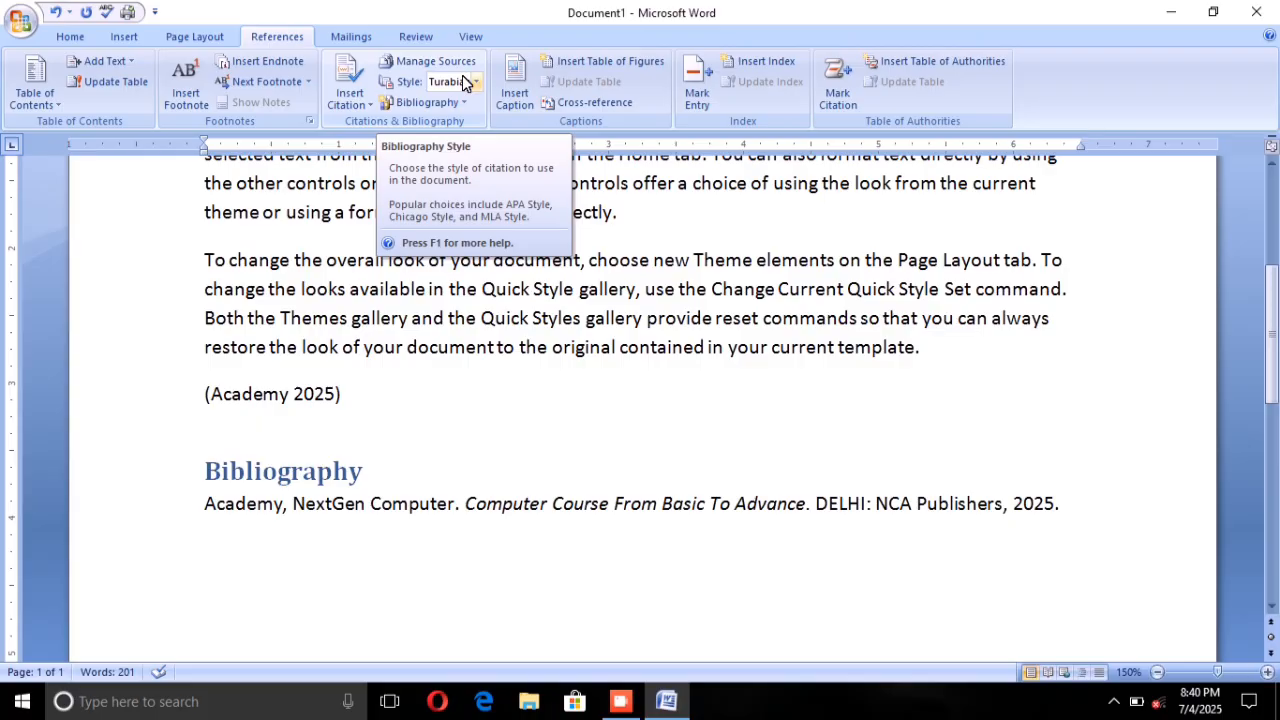
# Step: Try the Chicago, MLA and Turabian styles on the citation and bibliography
pyautogui.click(472, 82)
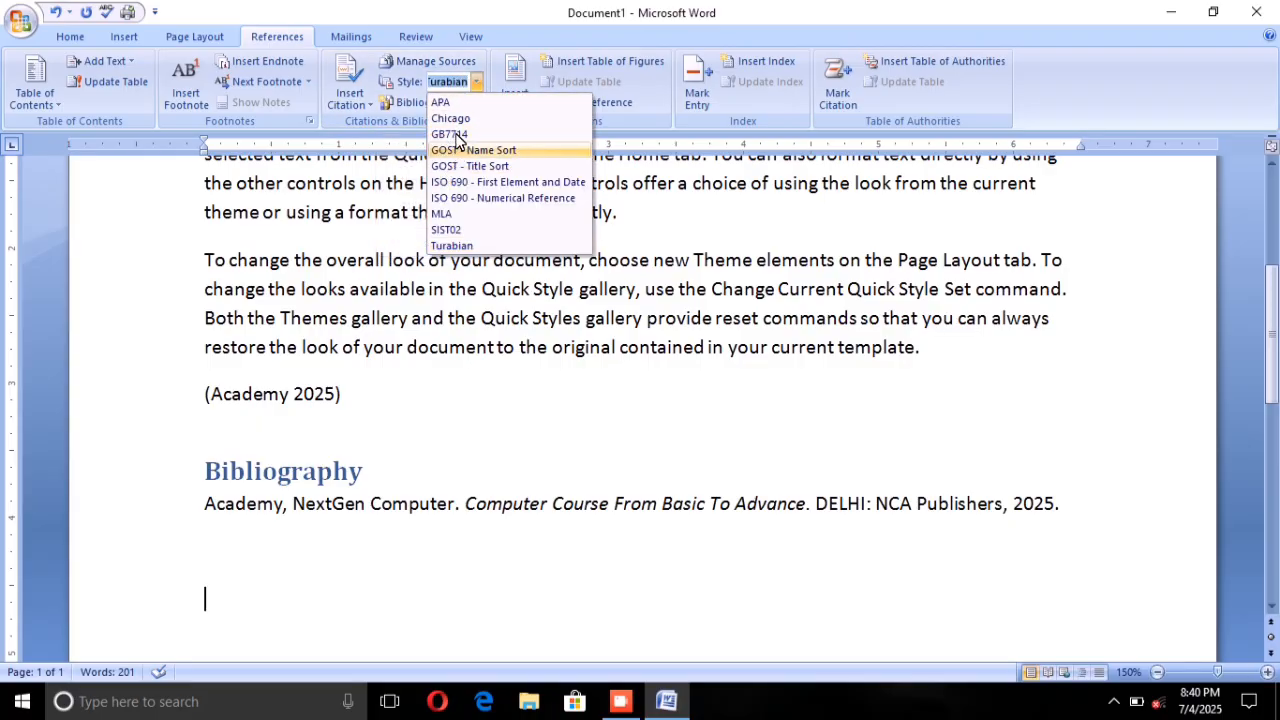
pyautogui.click(458, 118)
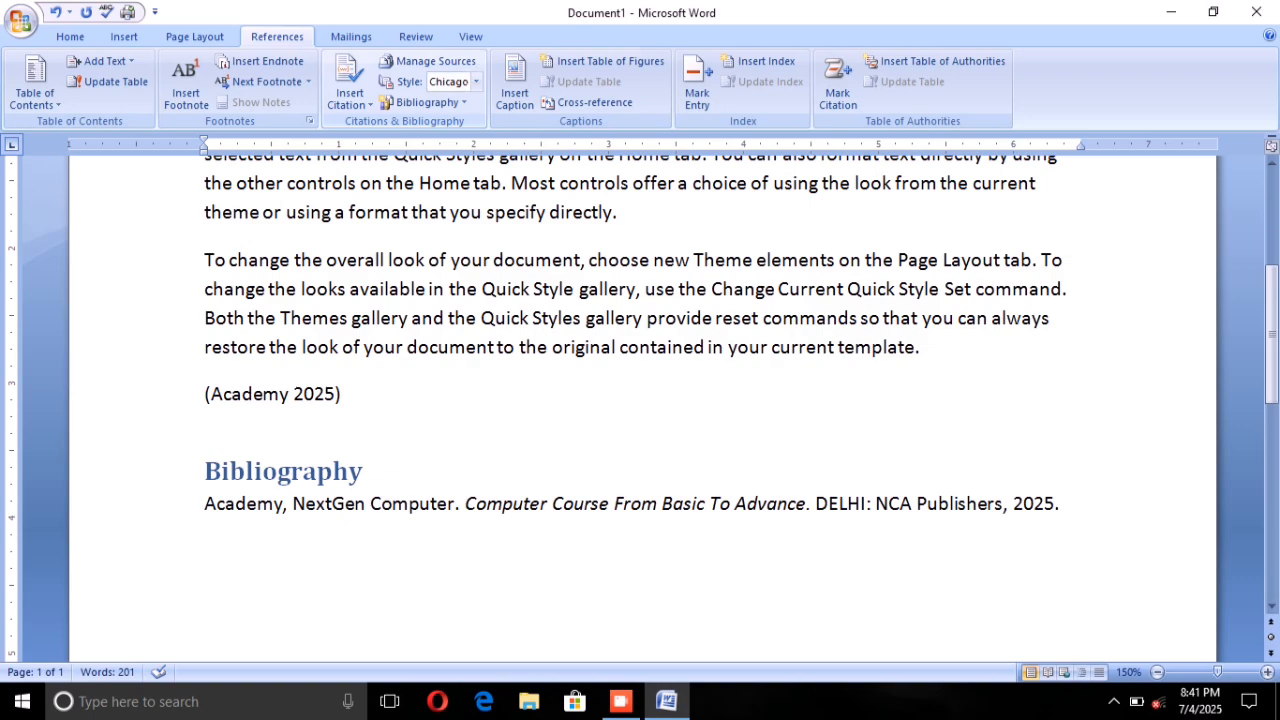
pyautogui.click(474, 84)
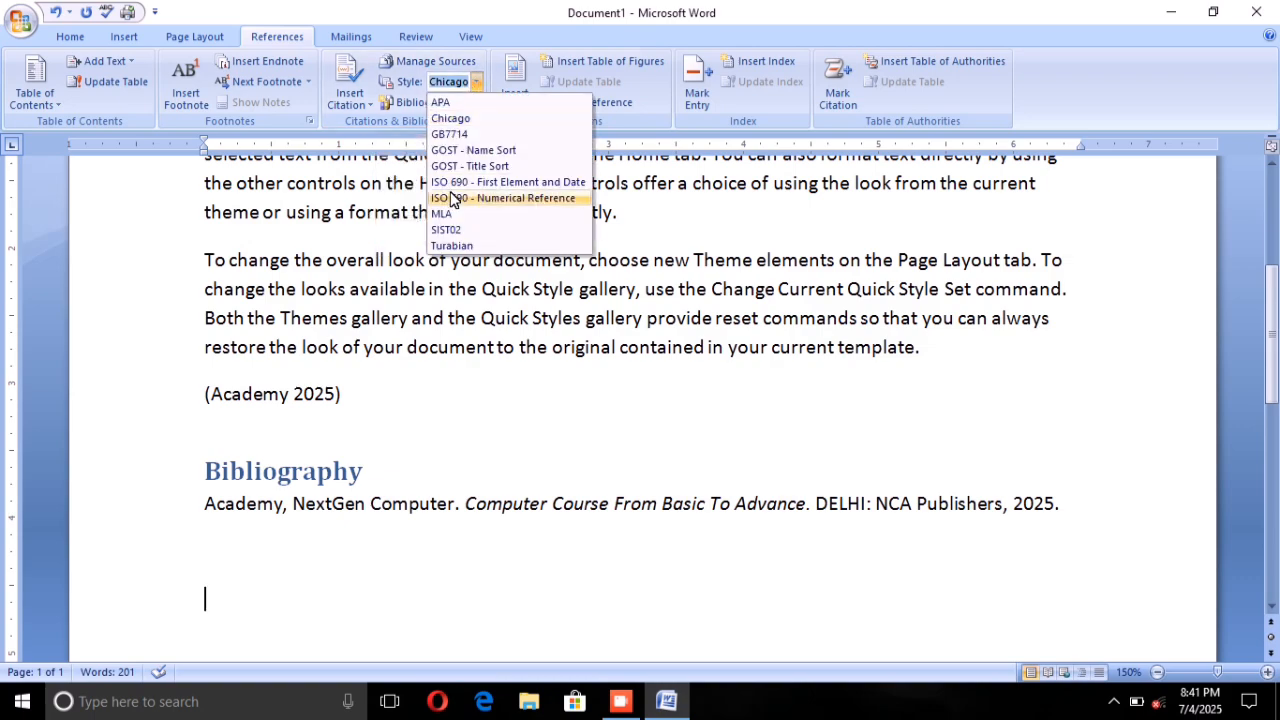
pyautogui.click(449, 210)
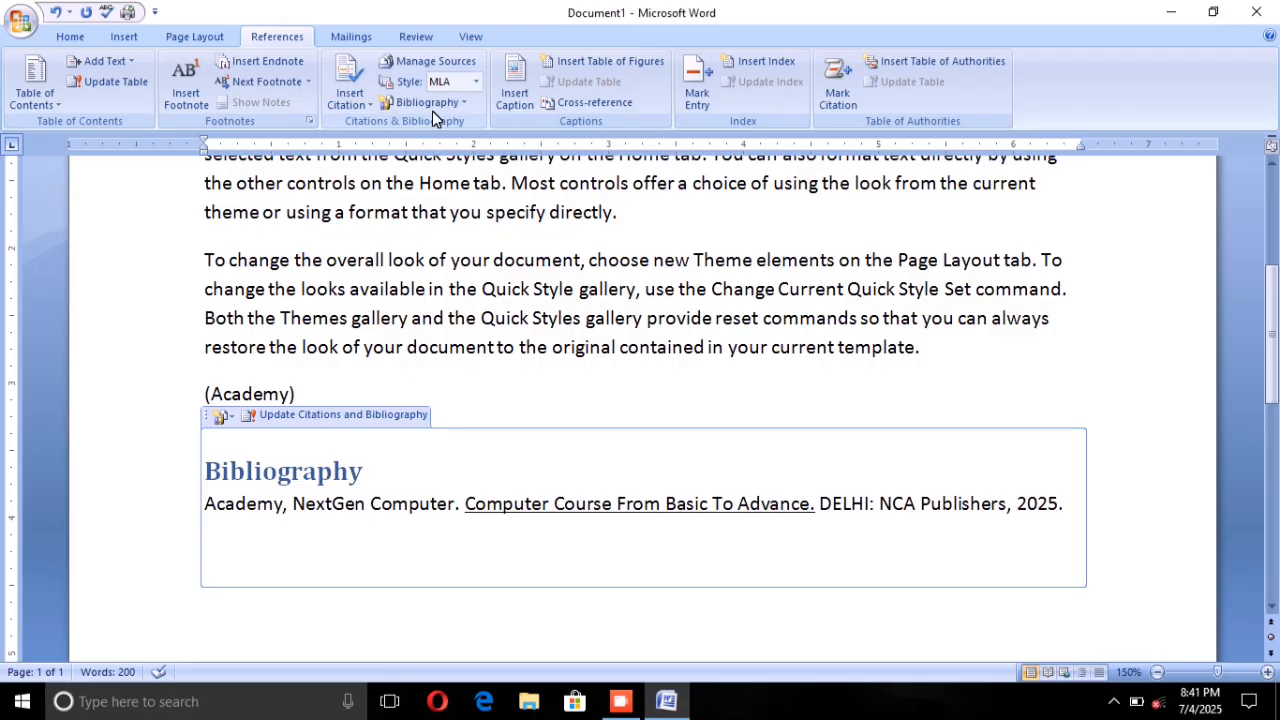
pyautogui.click(474, 82)
pyautogui.click(447, 112)
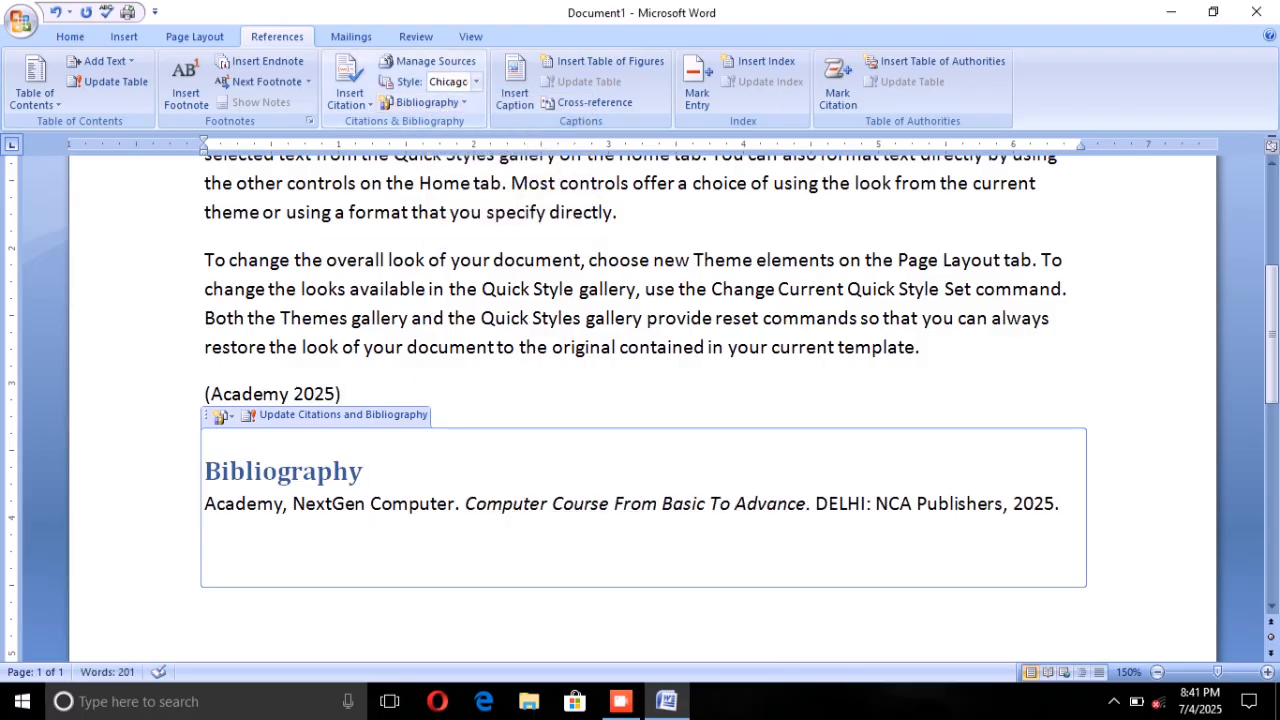
pyautogui.click(475, 82)
pyautogui.click(446, 245)
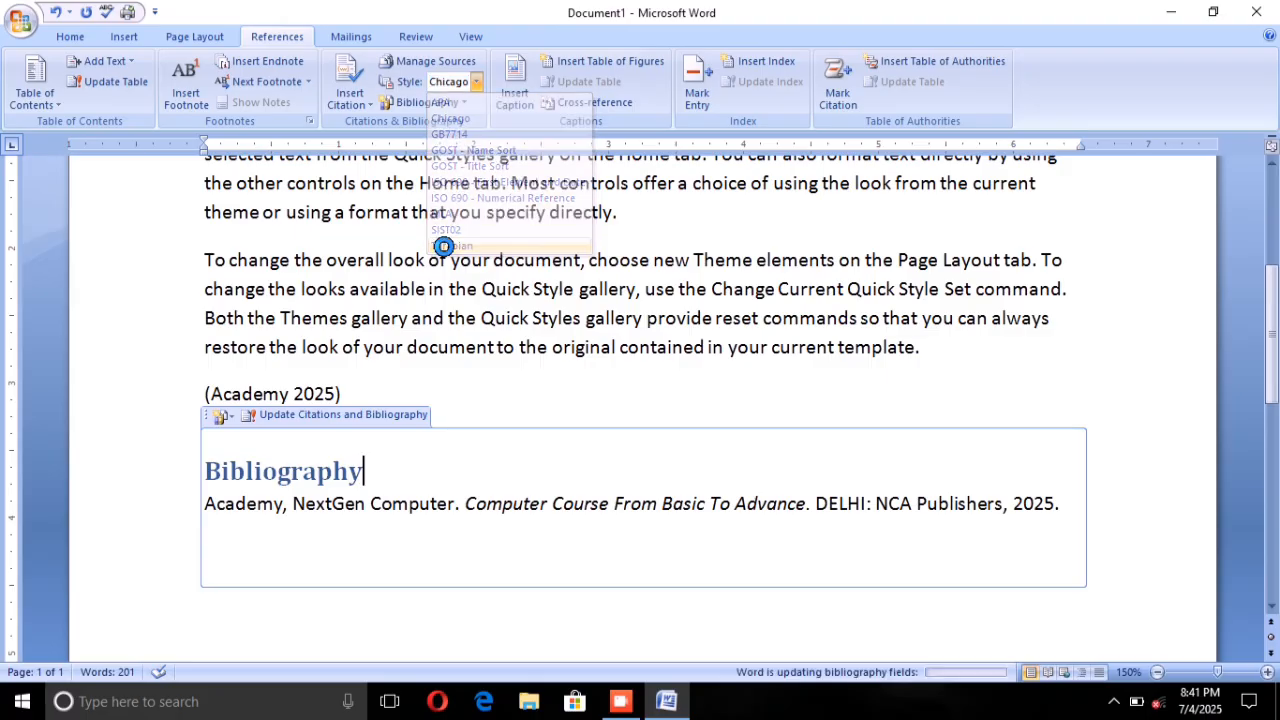
# Step: Set the citation and bibliography style to GOST - Title Sort
pyautogui.click(475, 82)
pyautogui.click(480, 166)
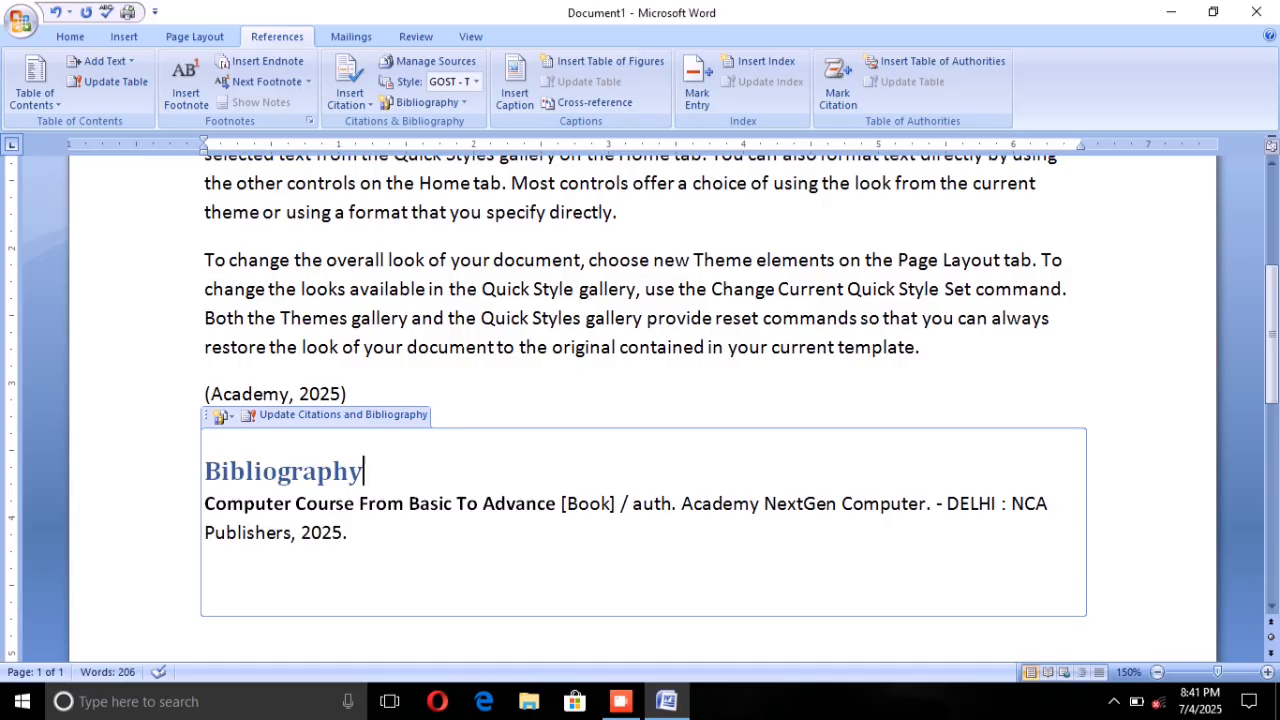
pyautogui.click(880, 404)
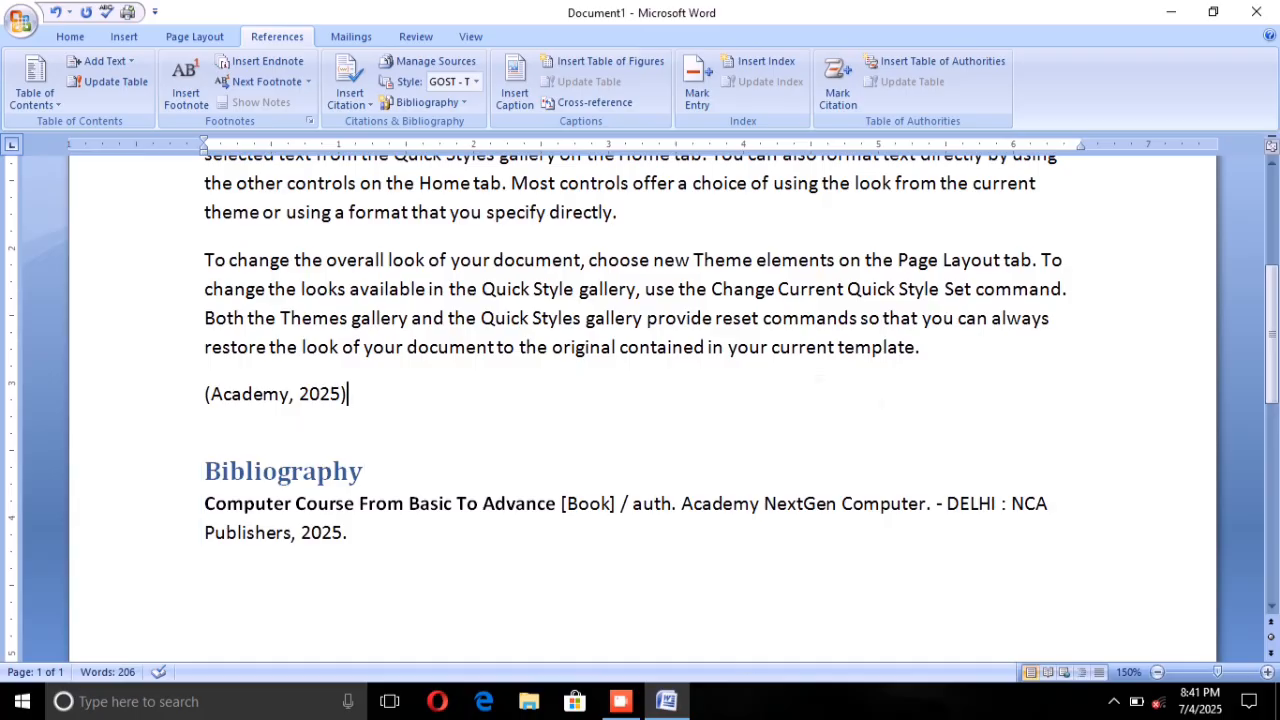
pyautogui.scroll(4, 640, 400)
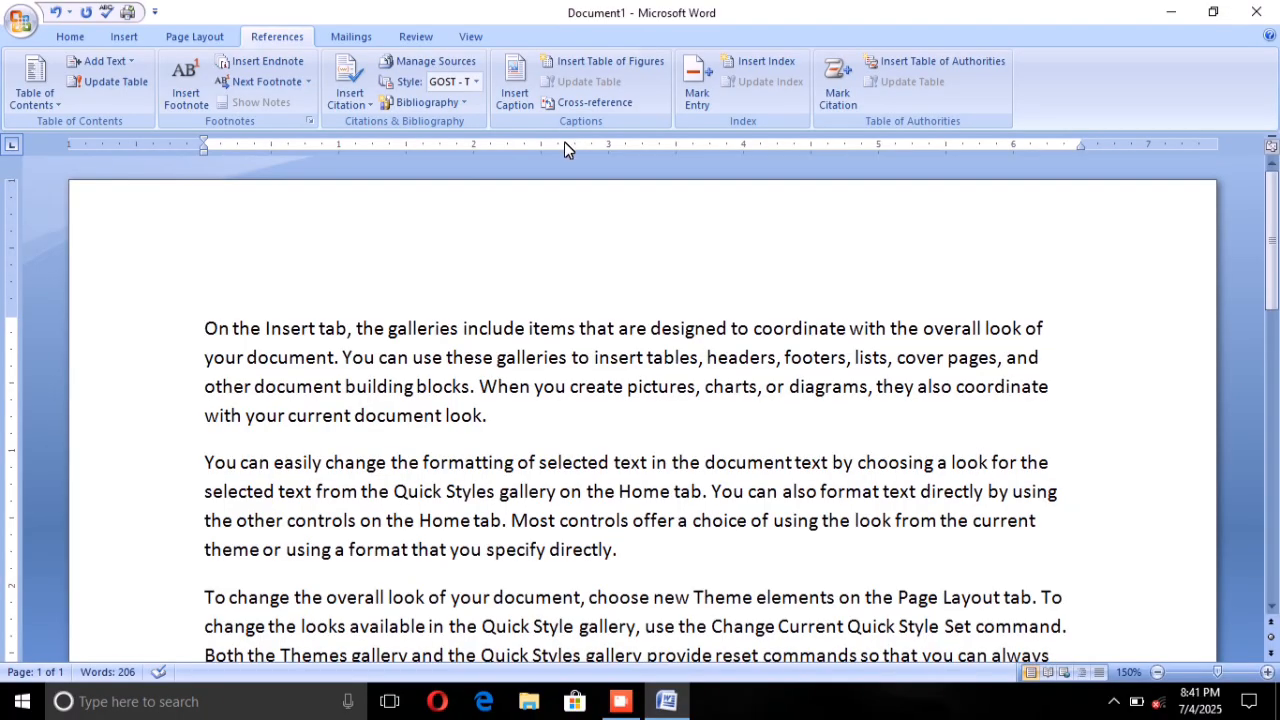
# Step: Add a blank line after the first paragraph and draw a Smiley Face shape about 0.84" wide by 0.42" high there
pyautogui.scroll(-1, 570, 155)
pyautogui.scroll(-1, 570, 155)
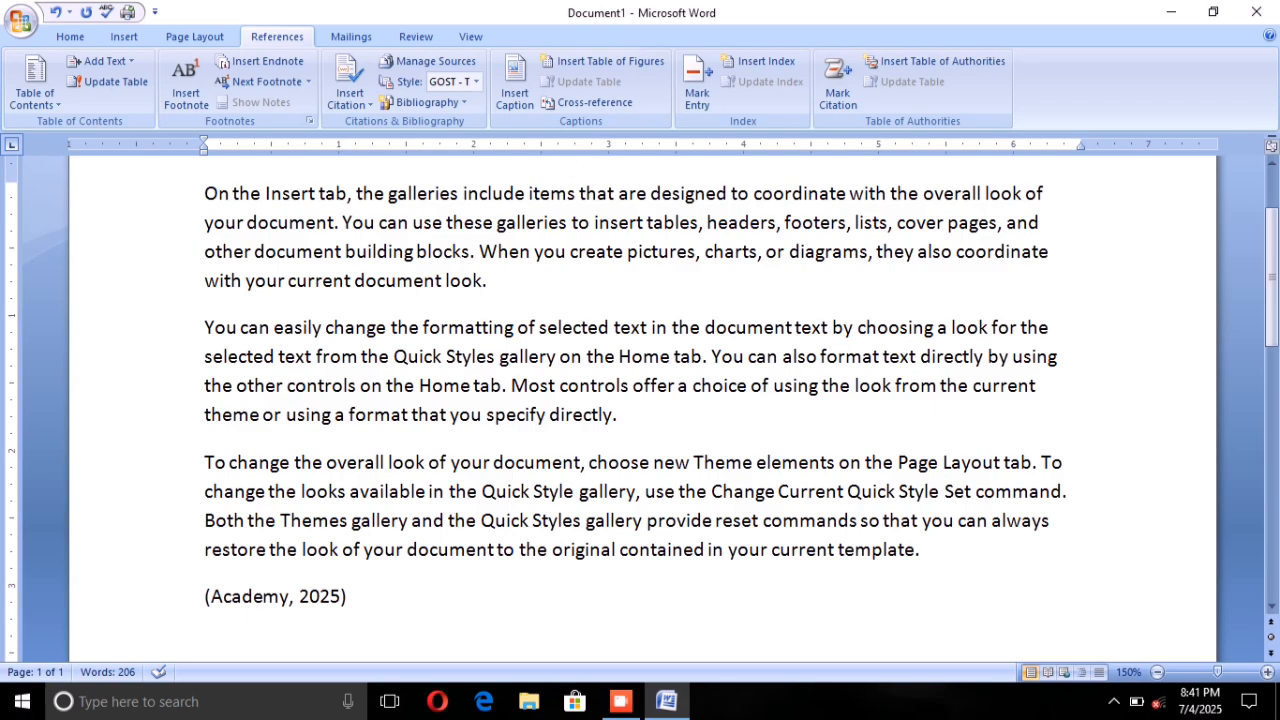
pyautogui.click(488, 281)
pyautogui.press('Return')
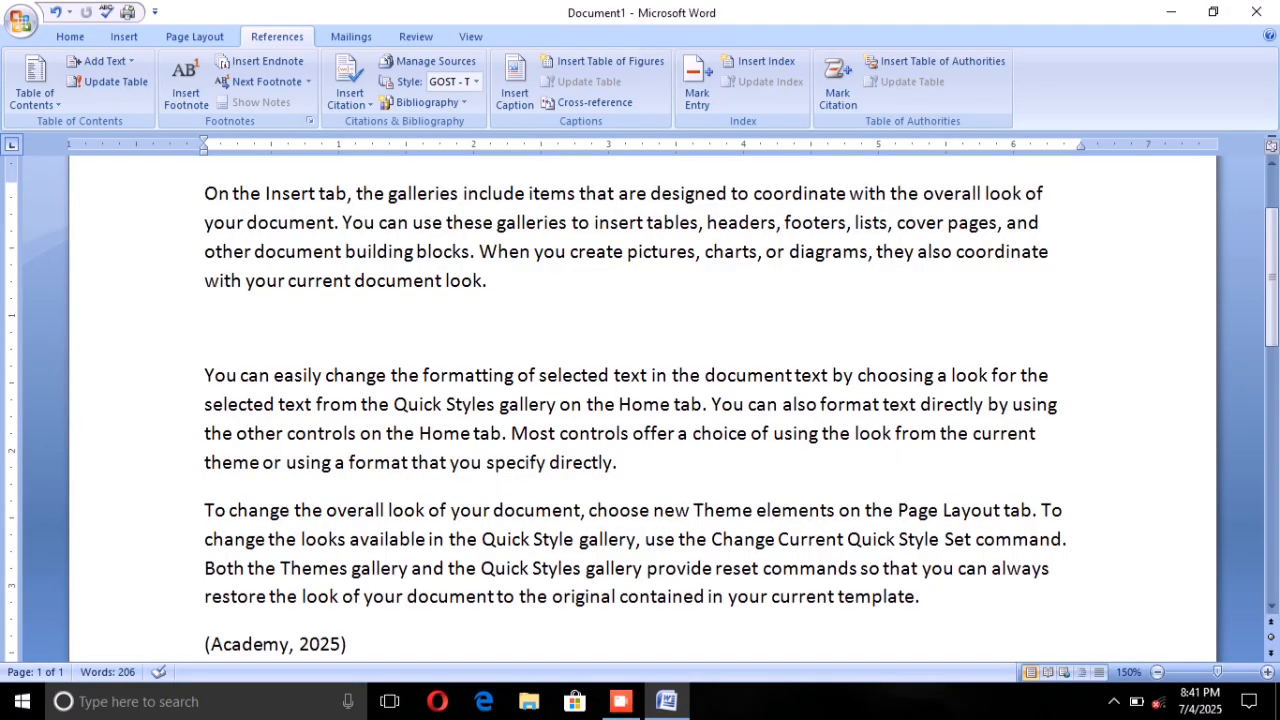
pyautogui.click(123, 33)
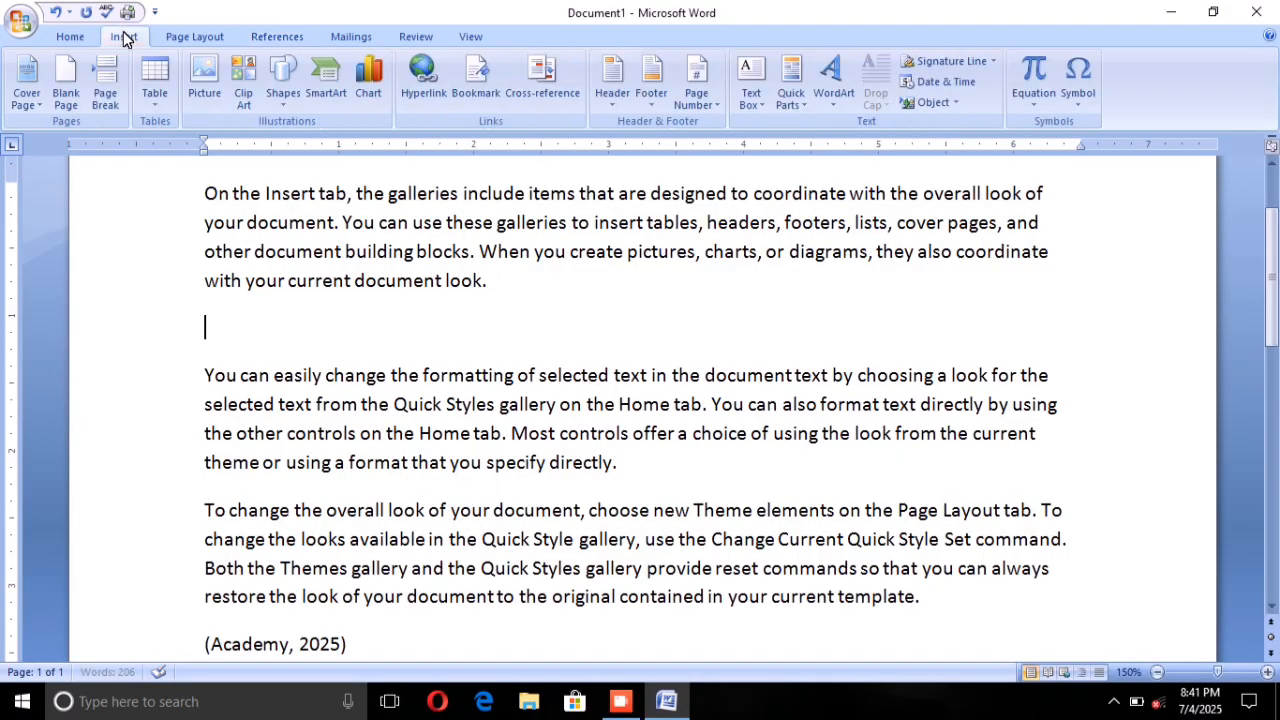
pyautogui.click(283, 78)
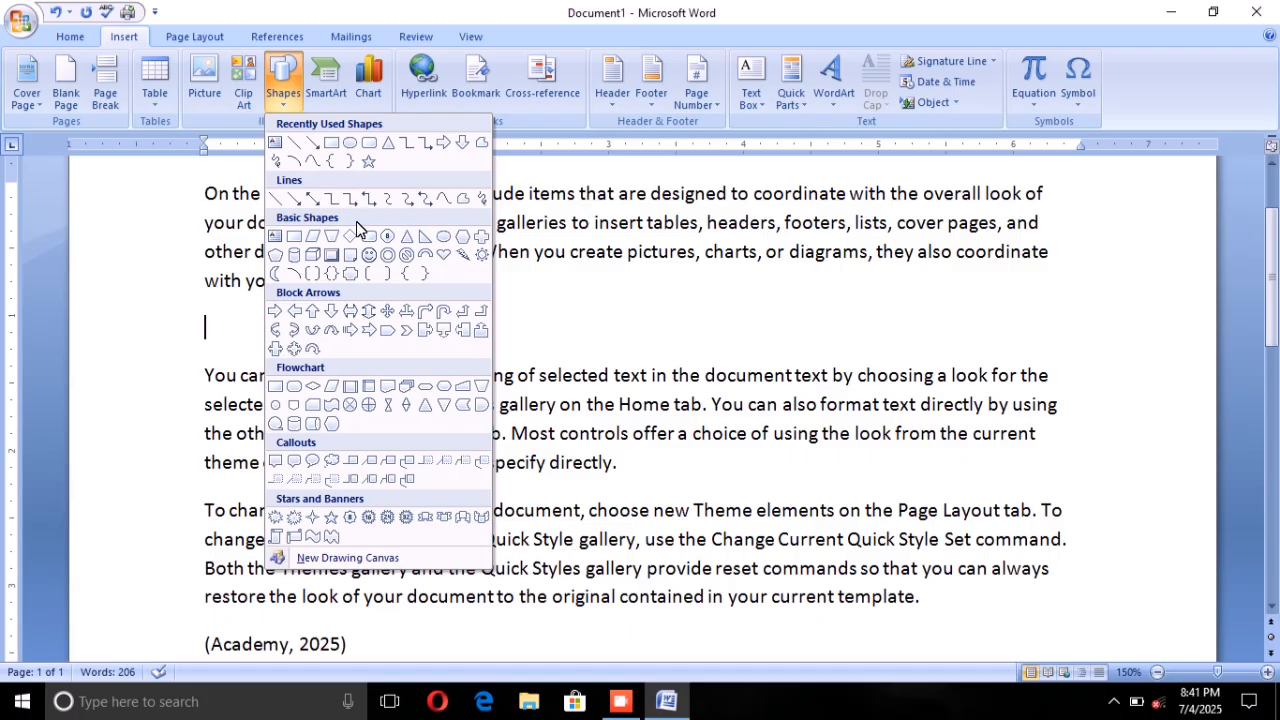
pyautogui.click(369, 254)
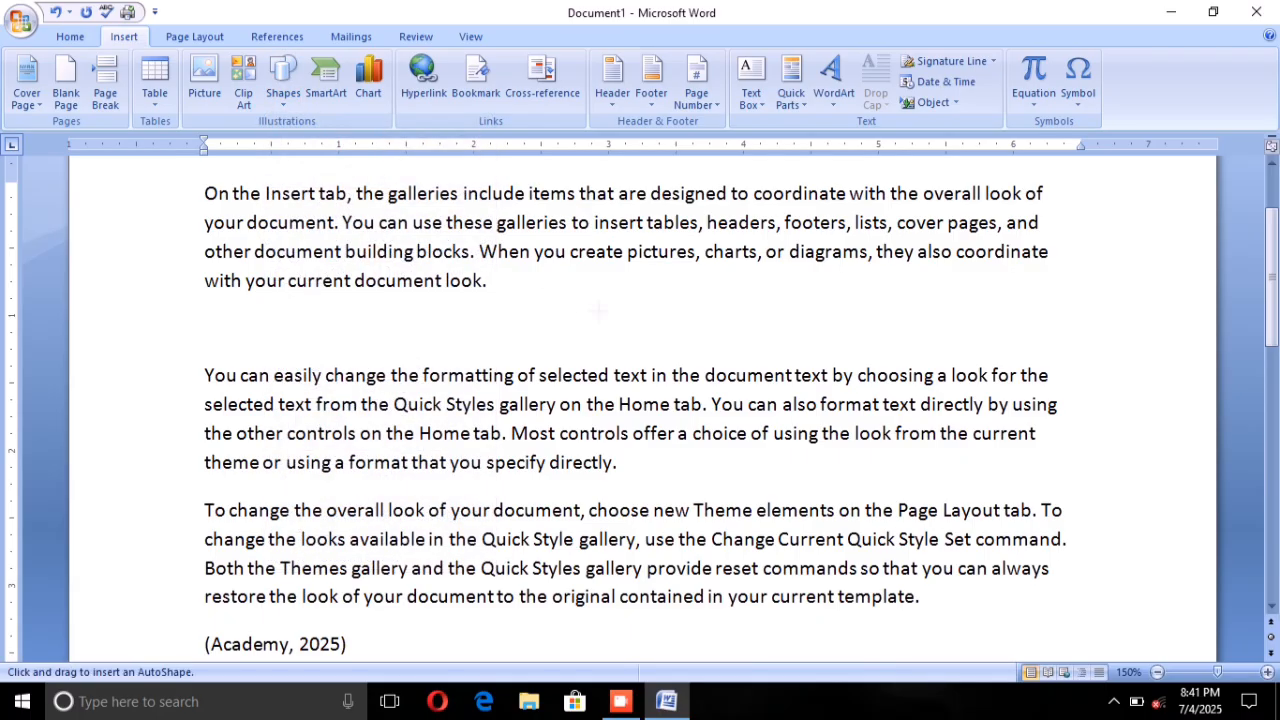
pyautogui.moveTo(590, 298); pyautogui.dragTo(707, 357)
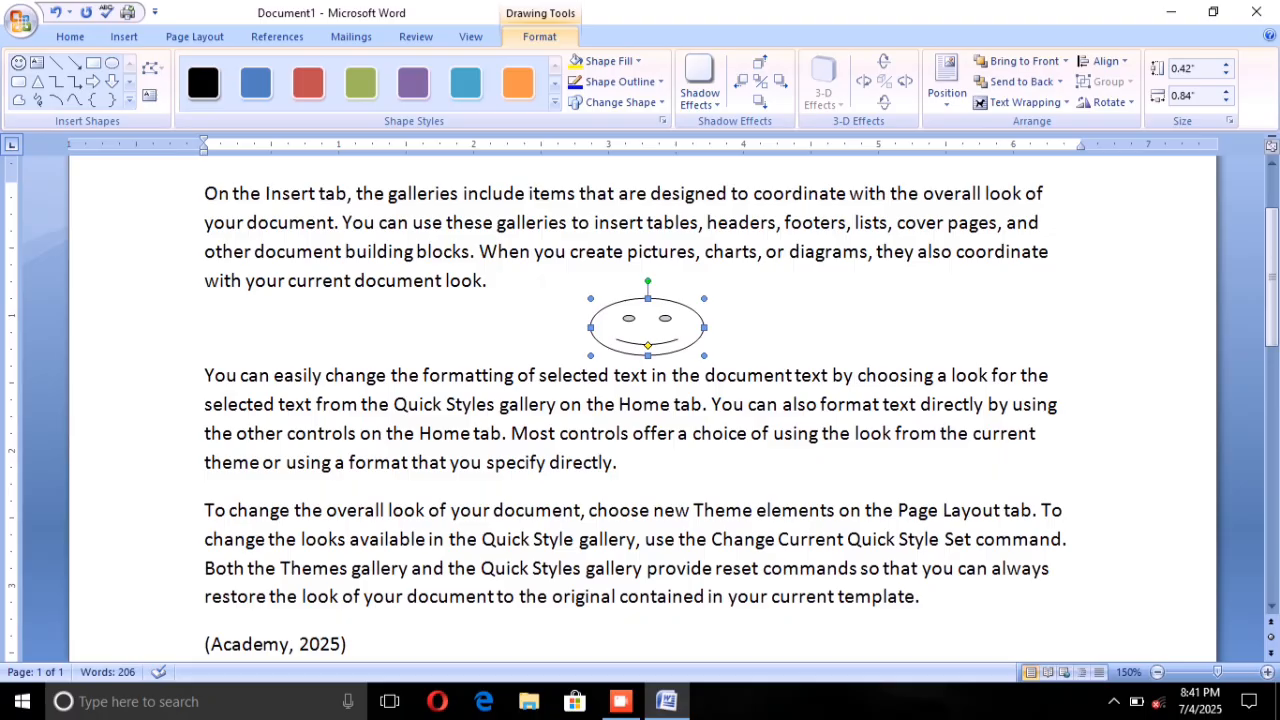
# Step: Add a blank line after the second paragraph and draw a "No" Symbol shape about 0.6" wide by 0.54" high there
pyautogui.scroll(-2, 640, 400)
pyautogui.click(619, 328)
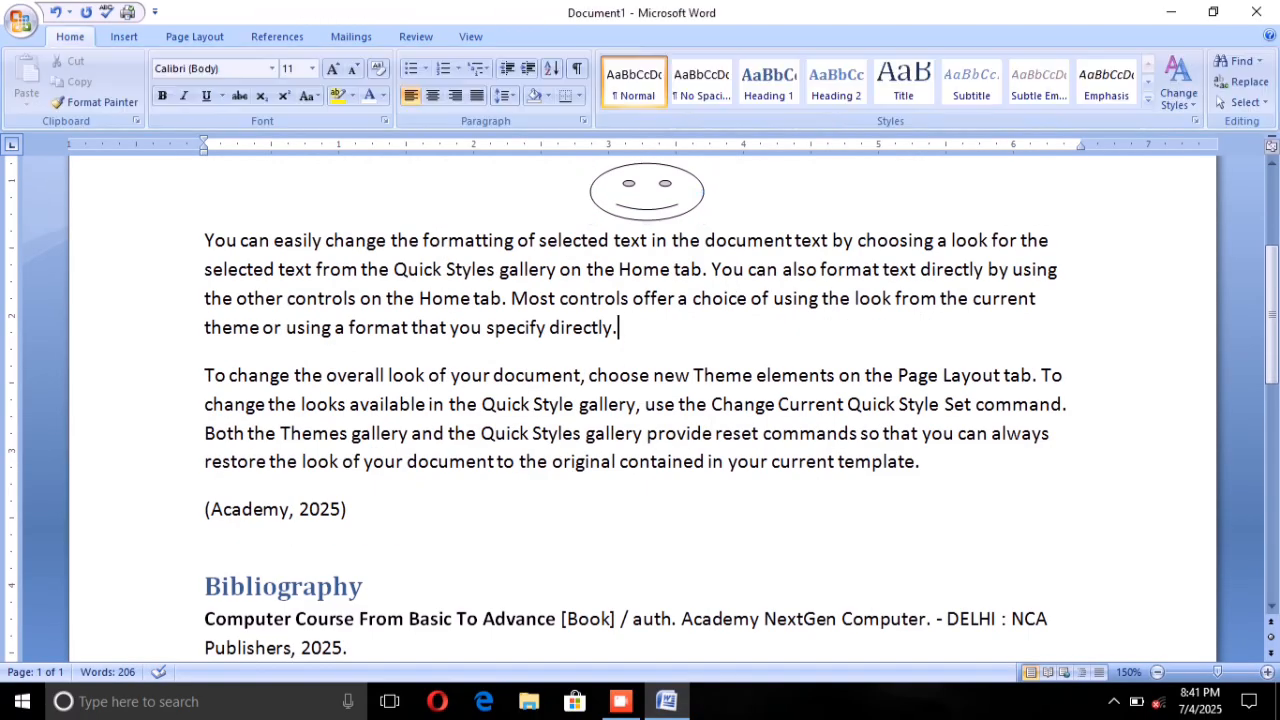
pyautogui.press('Return')
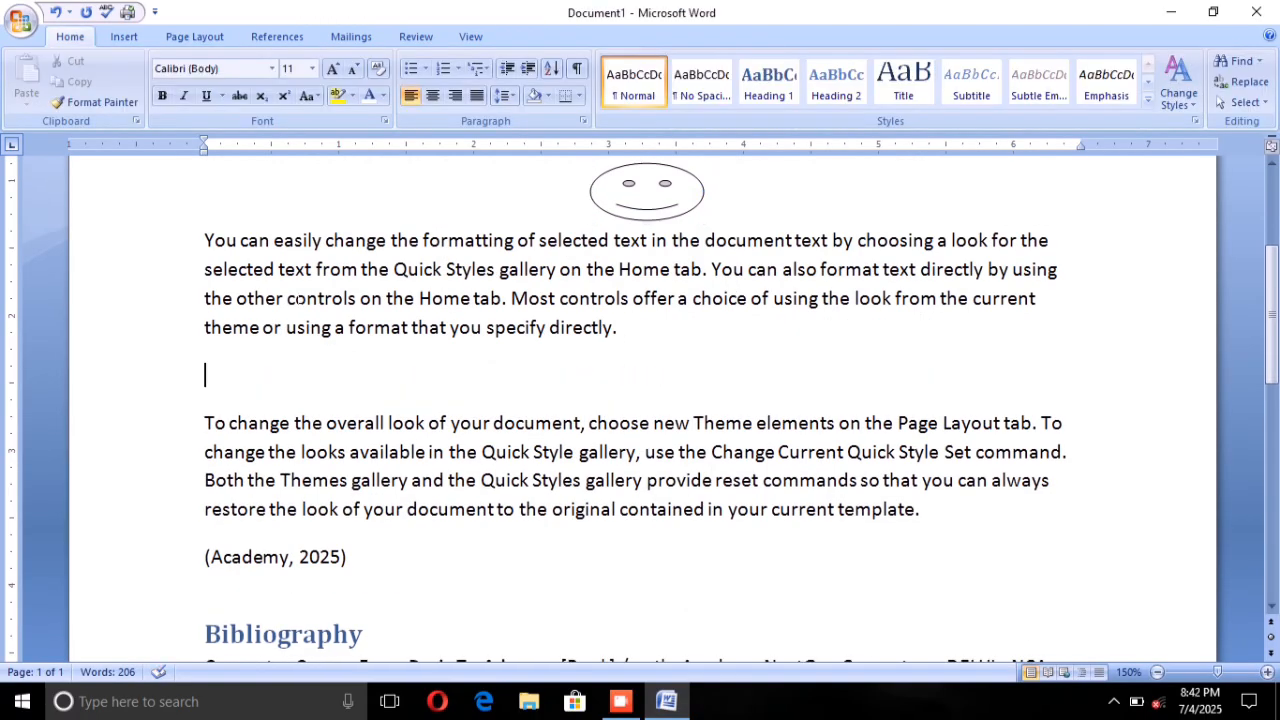
pyautogui.click(120, 36)
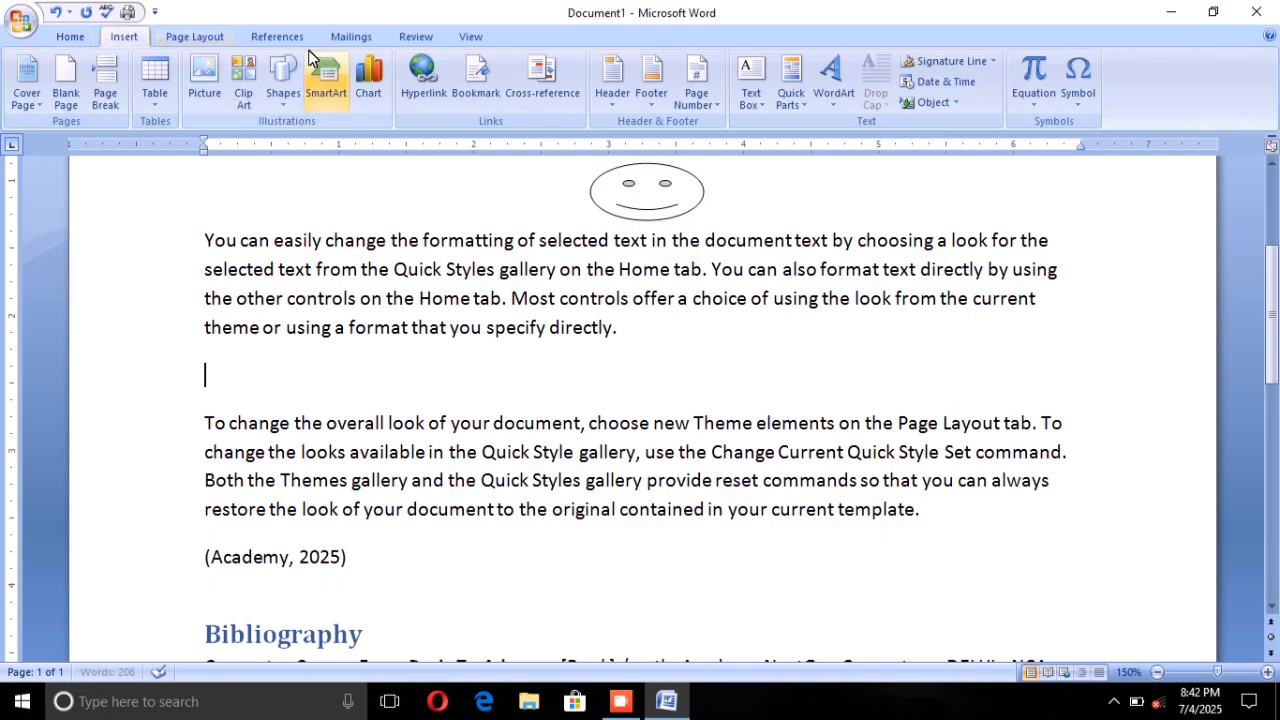
pyautogui.click(284, 78)
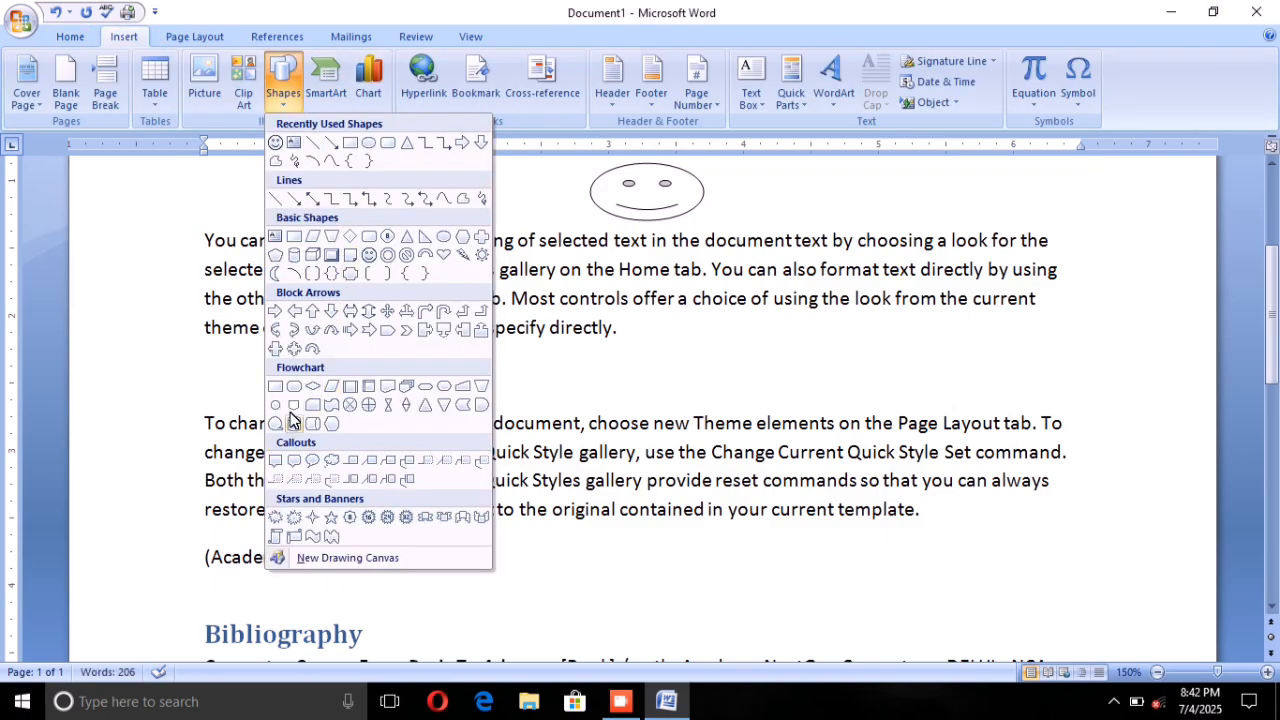
pyautogui.click(406, 255)
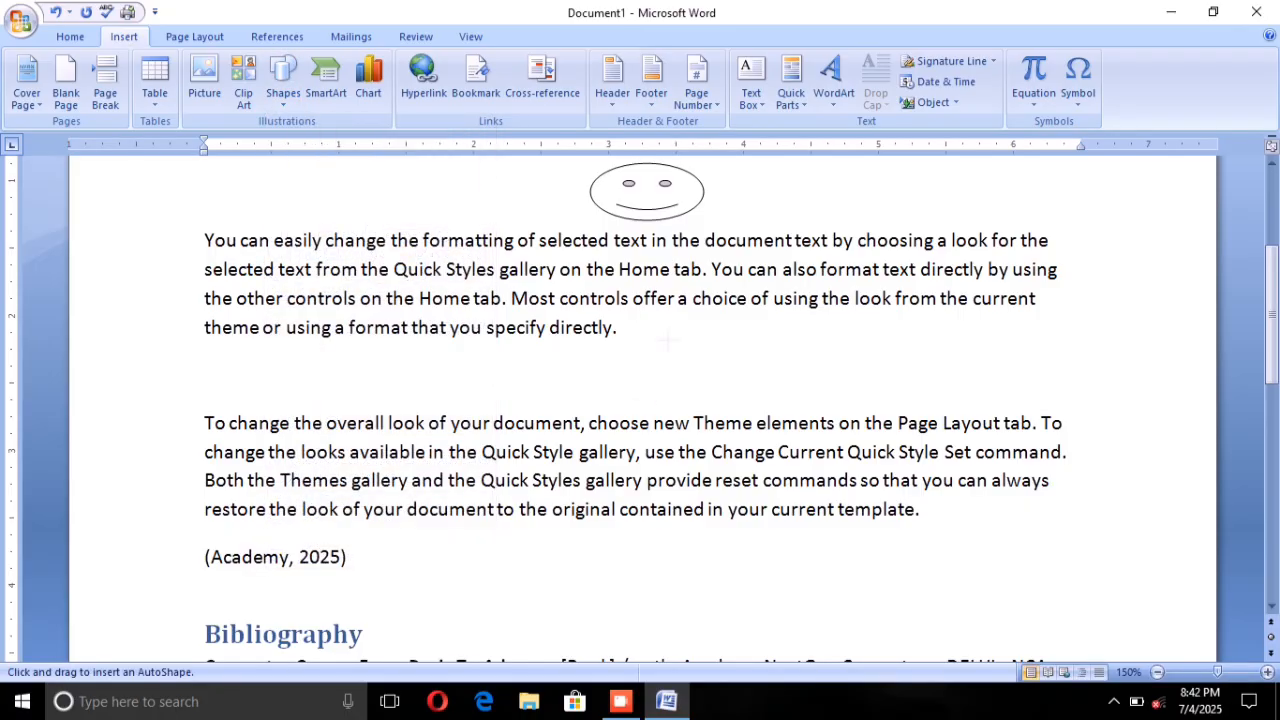
pyautogui.moveTo(668, 318)
pyautogui.mouseDown()
pyautogui.moveTo(738, 362)
pyautogui.moveTo(748, 392)
pyautogui.mouseUp()
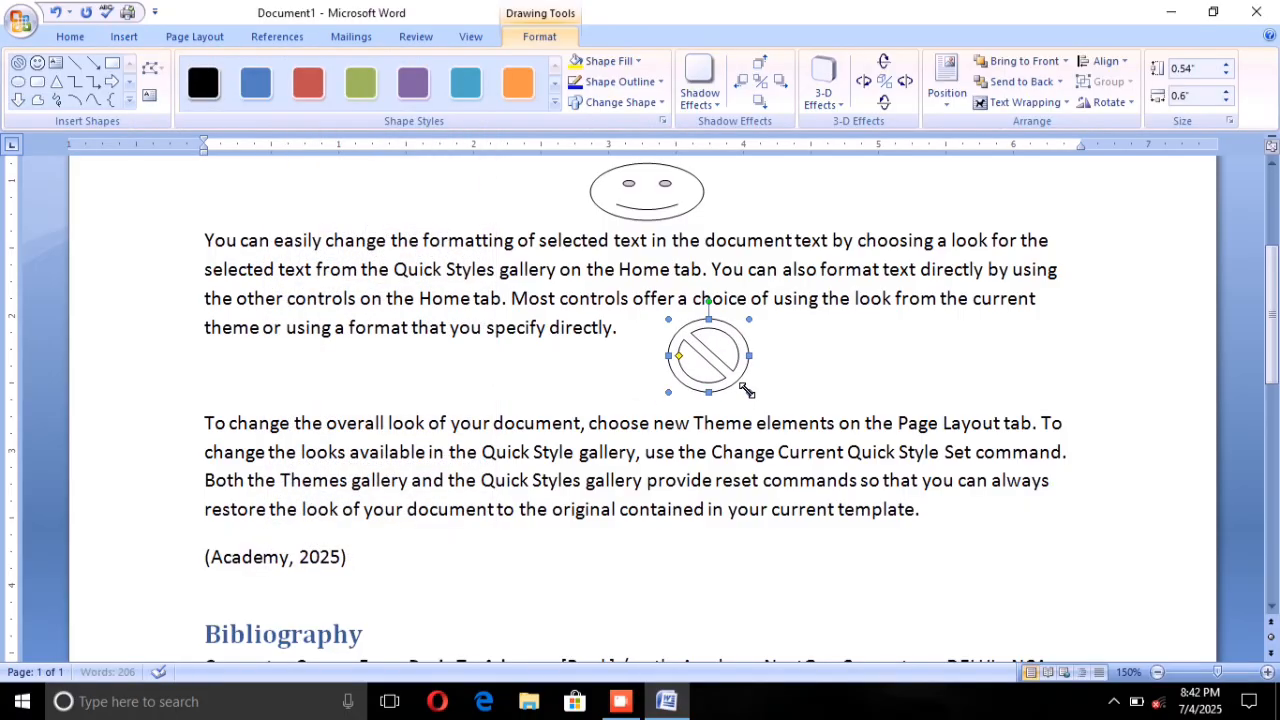
# Step: Add a blank line after the third paragraph and draw an Explosion 1 shape about 1.21" wide by 0.93" high there
pyautogui.scroll(-1, 745, 390)
pyautogui.click(922, 442)
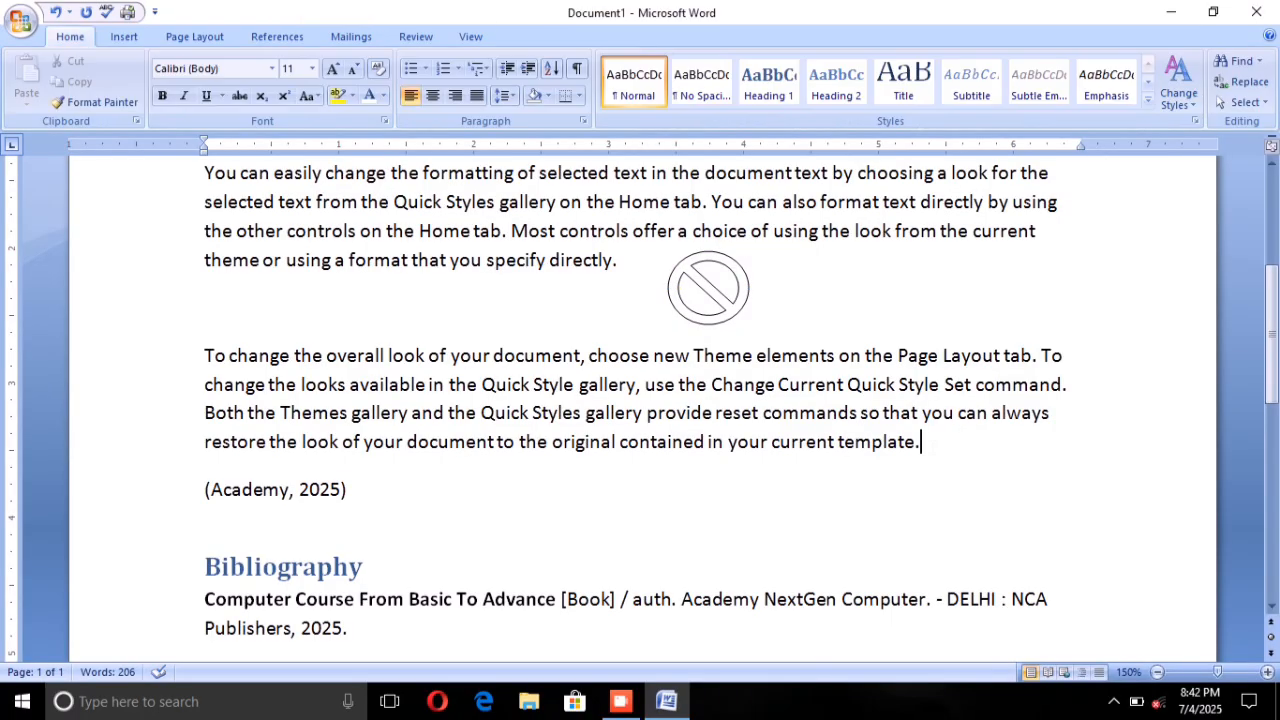
pyautogui.press('Return')
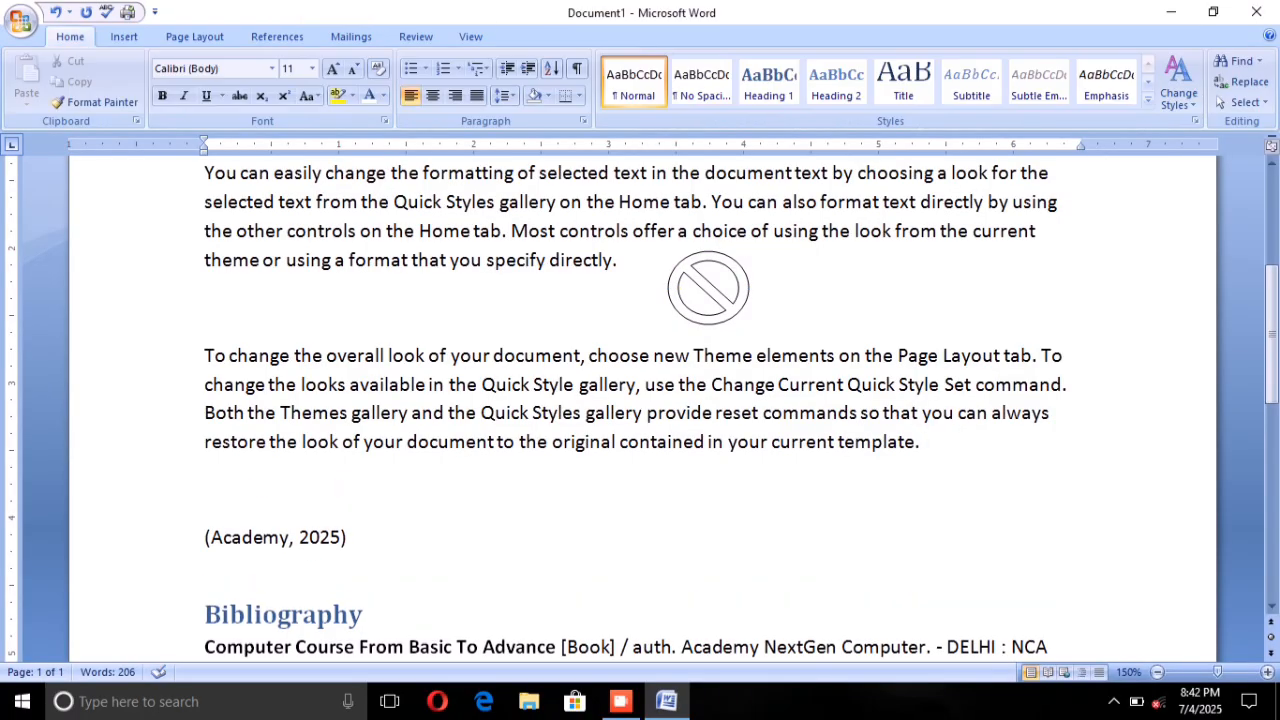
pyautogui.click(125, 36)
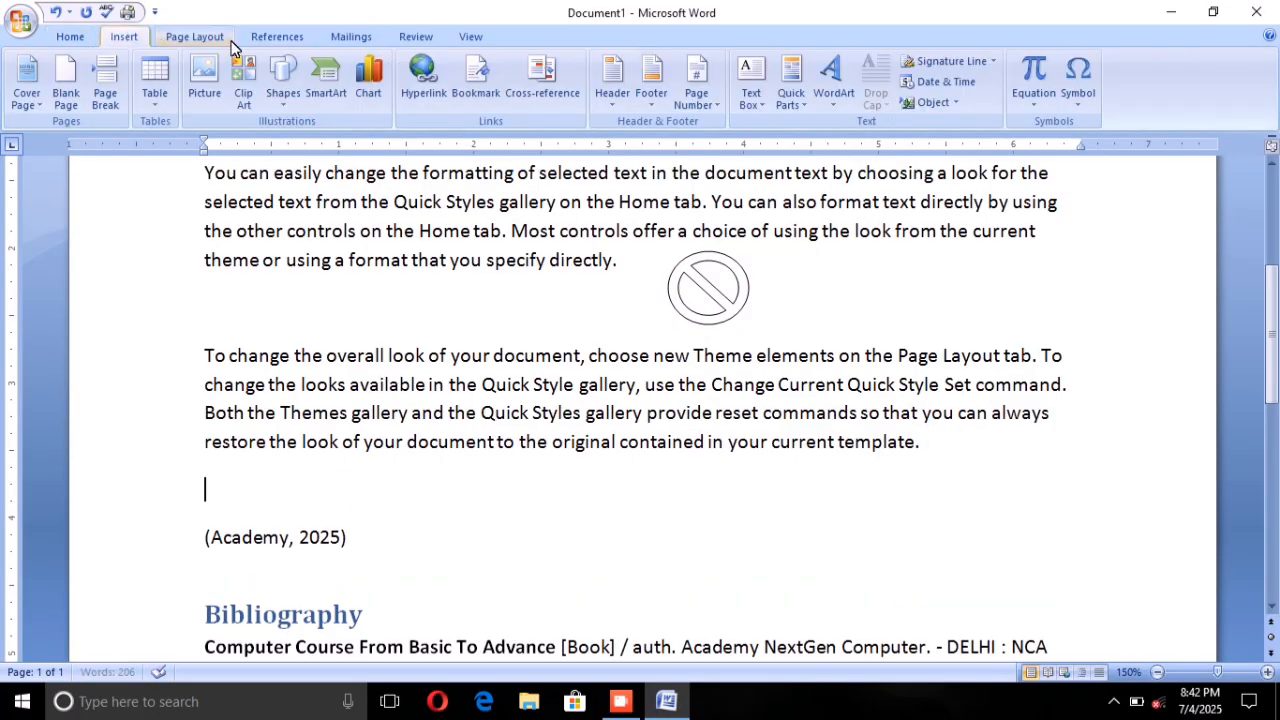
pyautogui.click(264, 75)
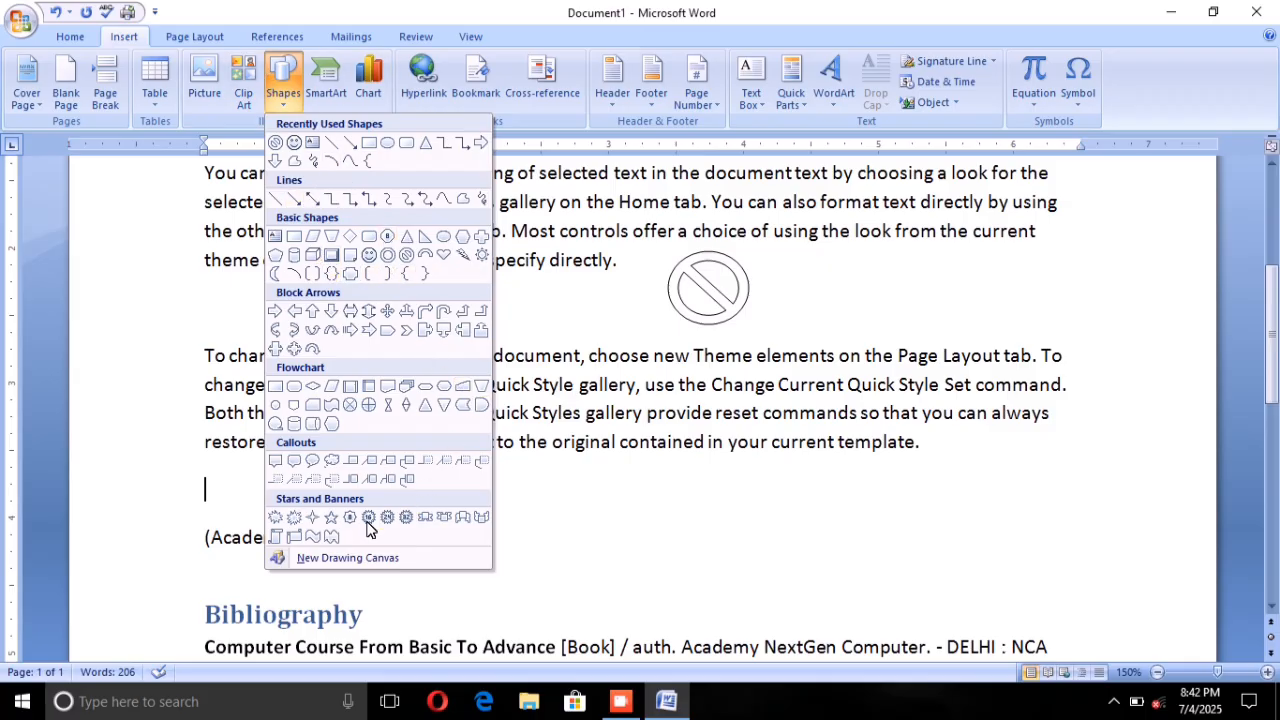
pyautogui.click(279, 516)
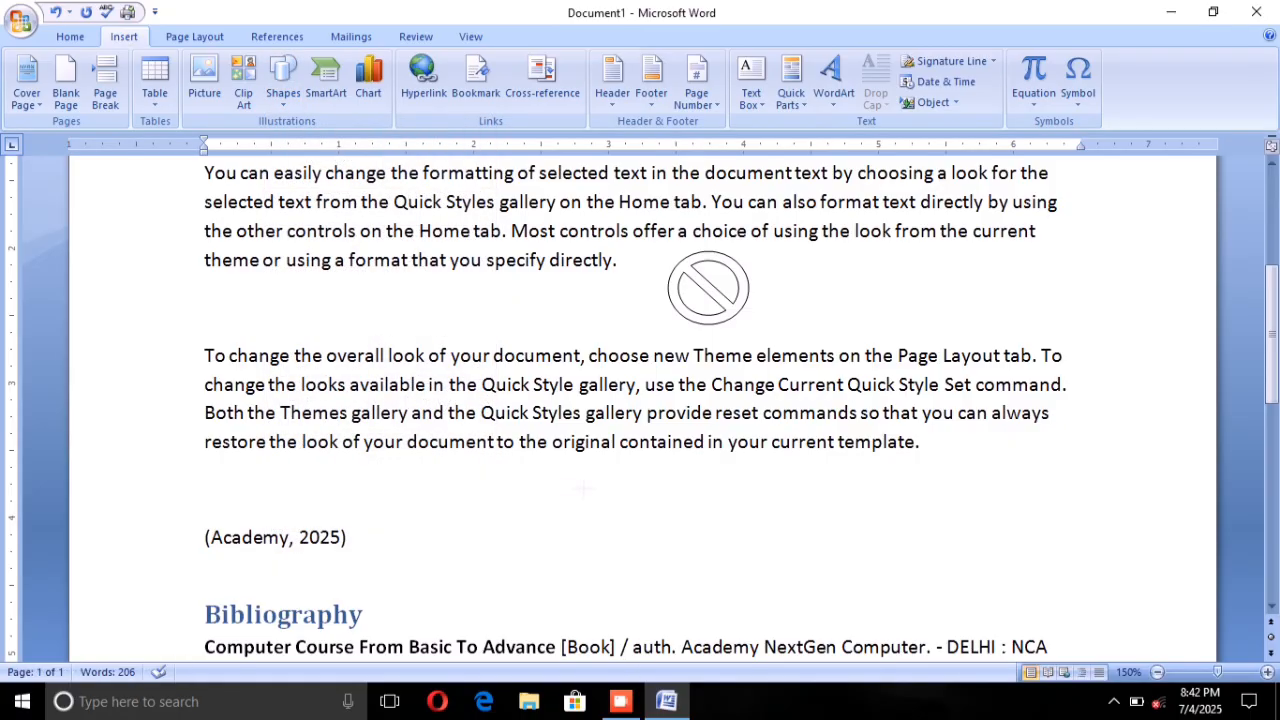
pyautogui.moveTo(541, 481); pyautogui.dragTo(704, 606)
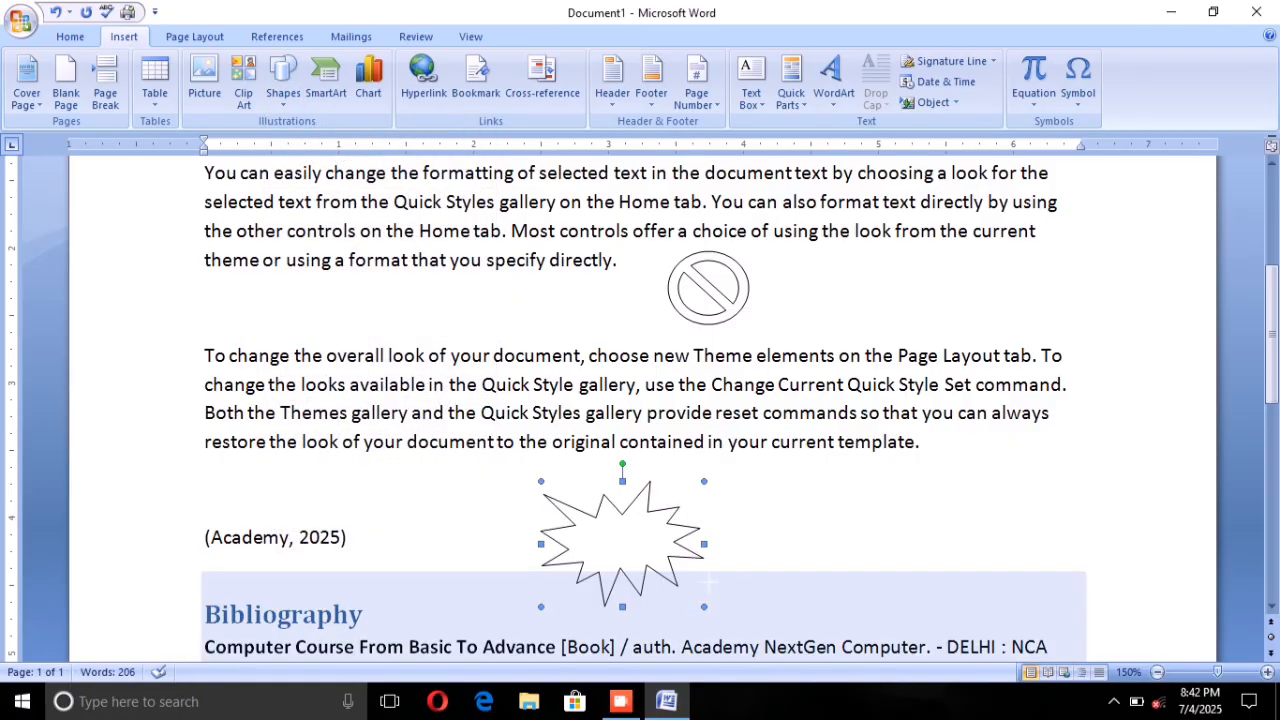
pyautogui.scroll(1, 708, 582)
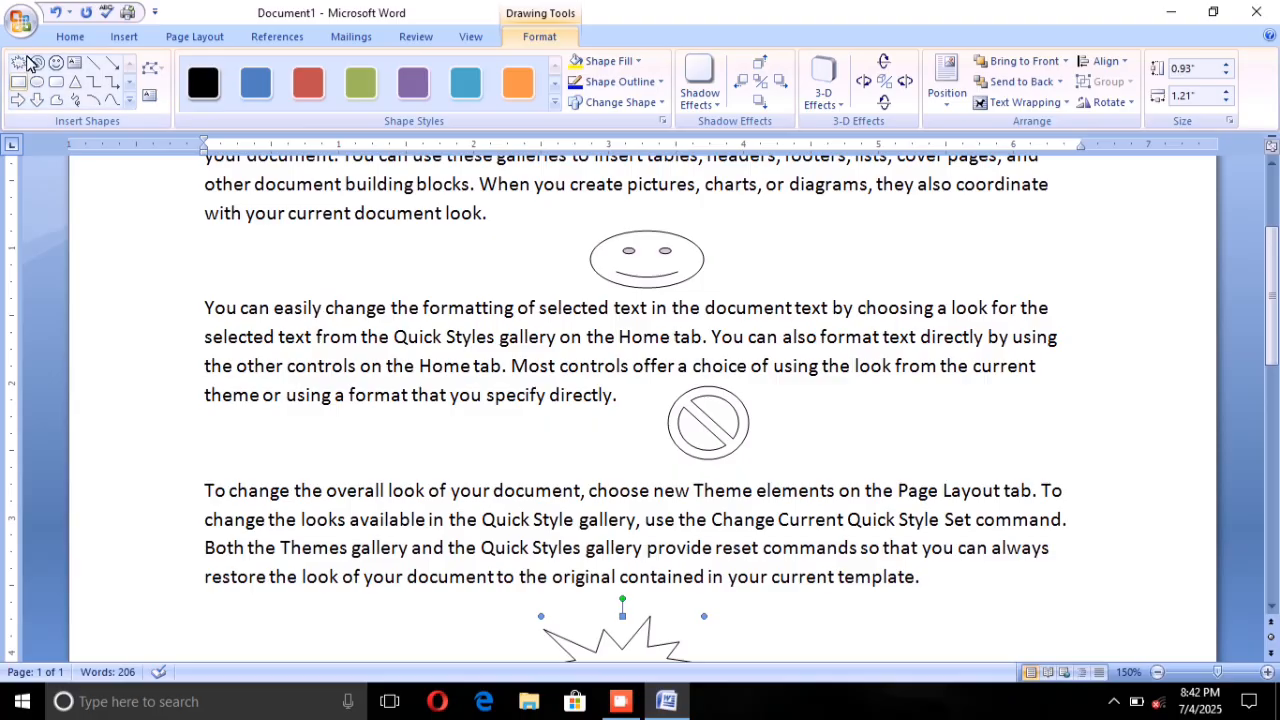
# Step: Select the smiley face and review the label choices for its caption without inserting one
pyautogui.click(114, 36)
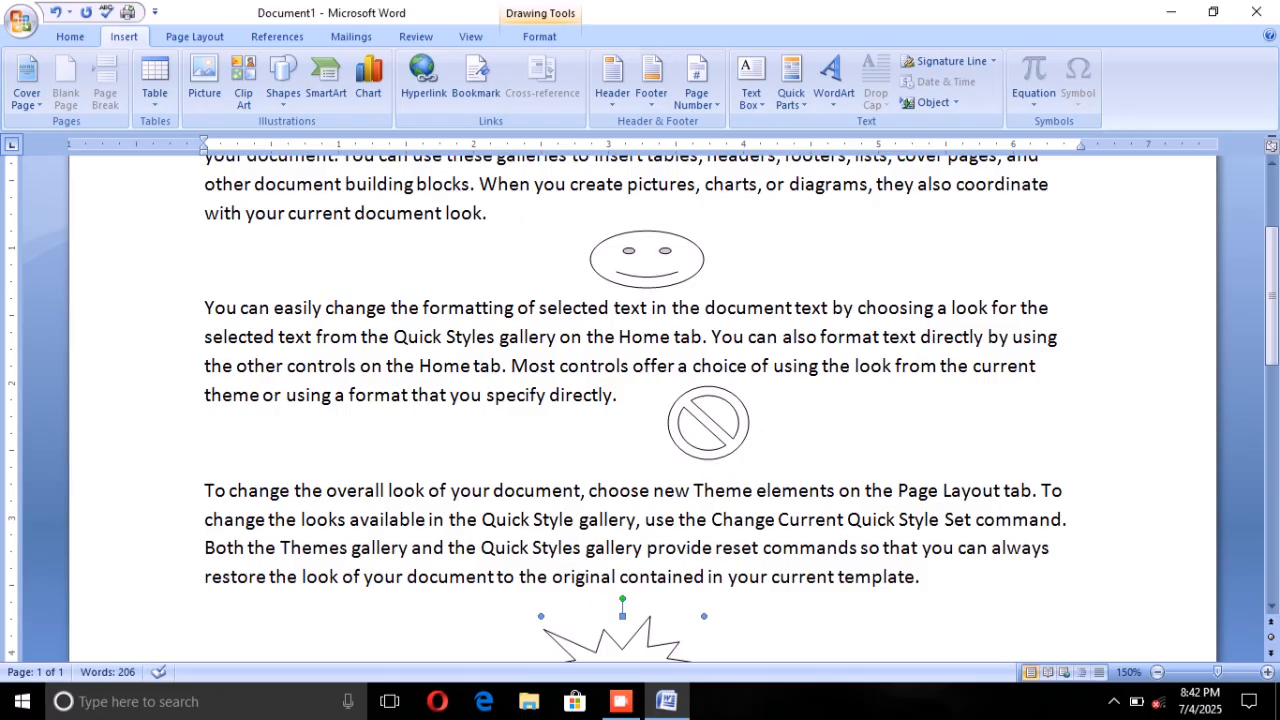
pyautogui.click(268, 32)
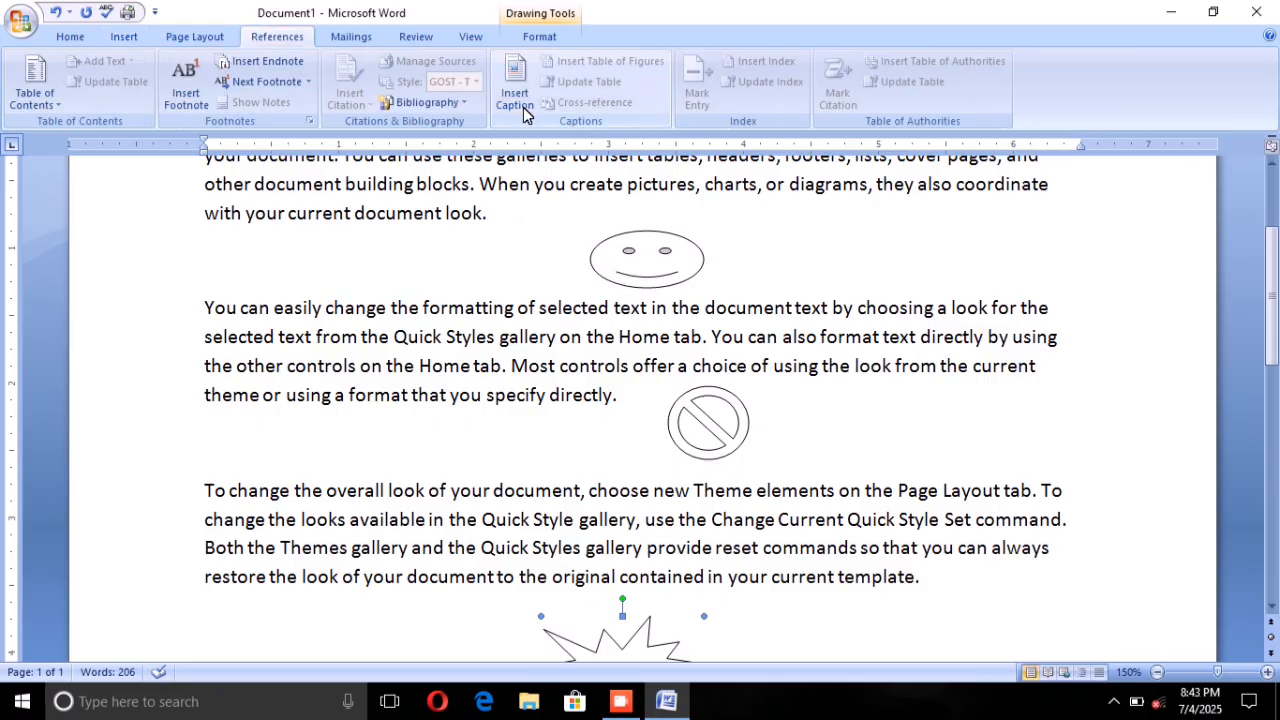
pyautogui.click(657, 264)
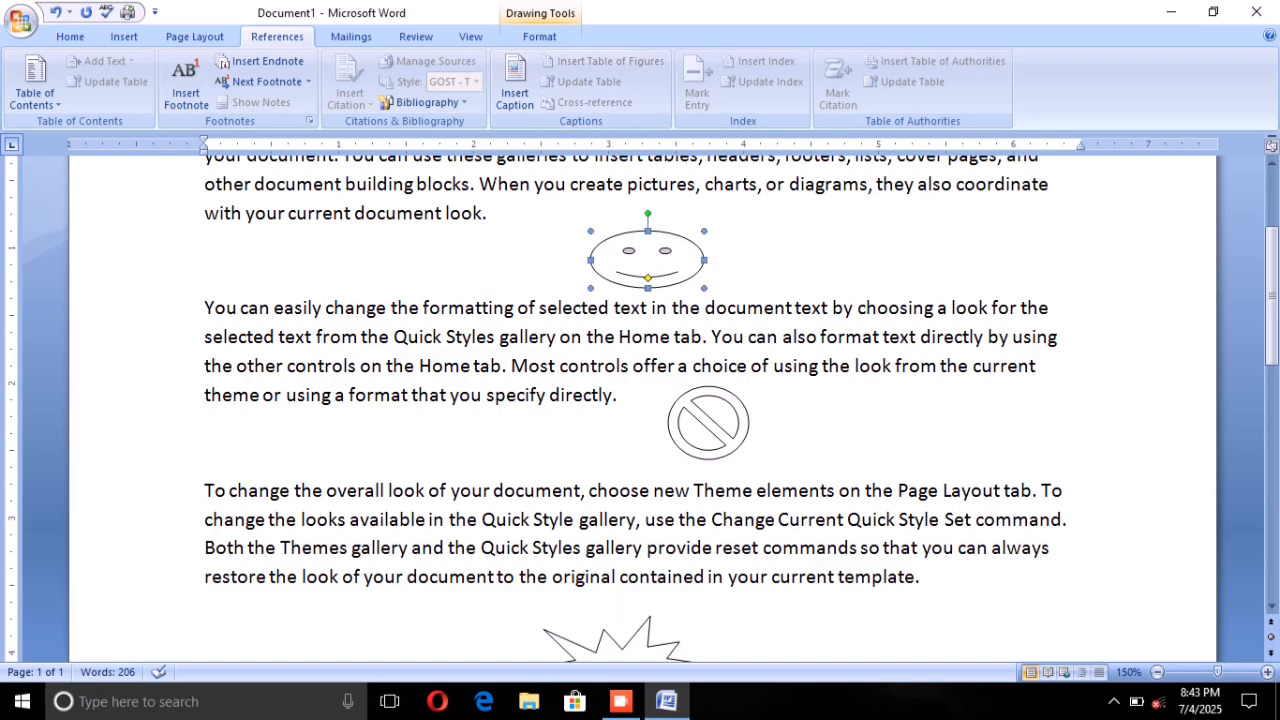
pyautogui.click(505, 97)
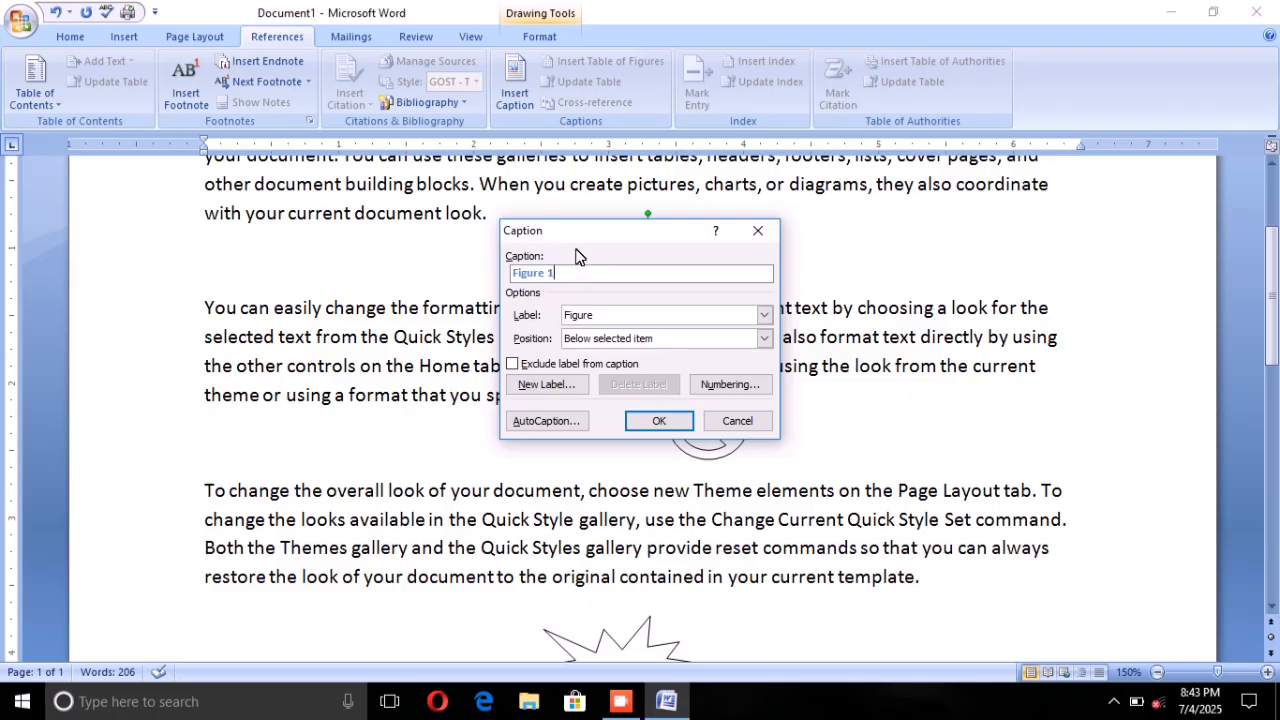
pyautogui.click(758, 315)
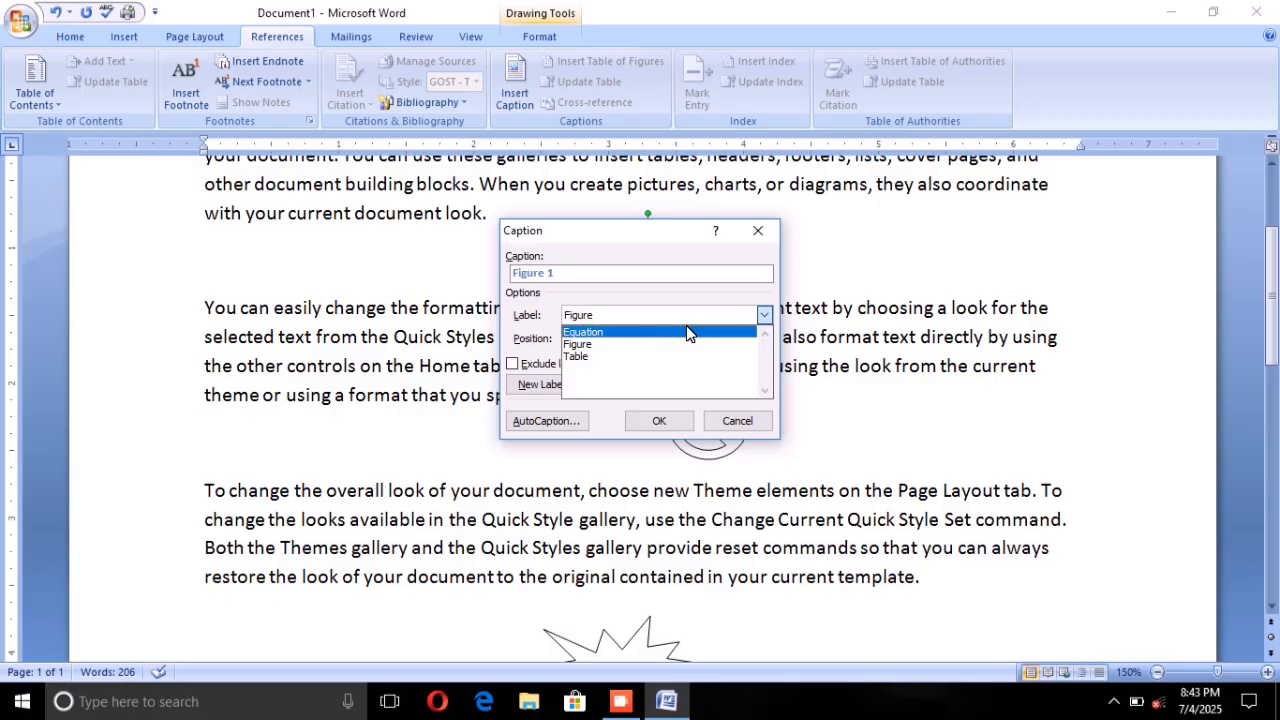
pyautogui.click(735, 420)
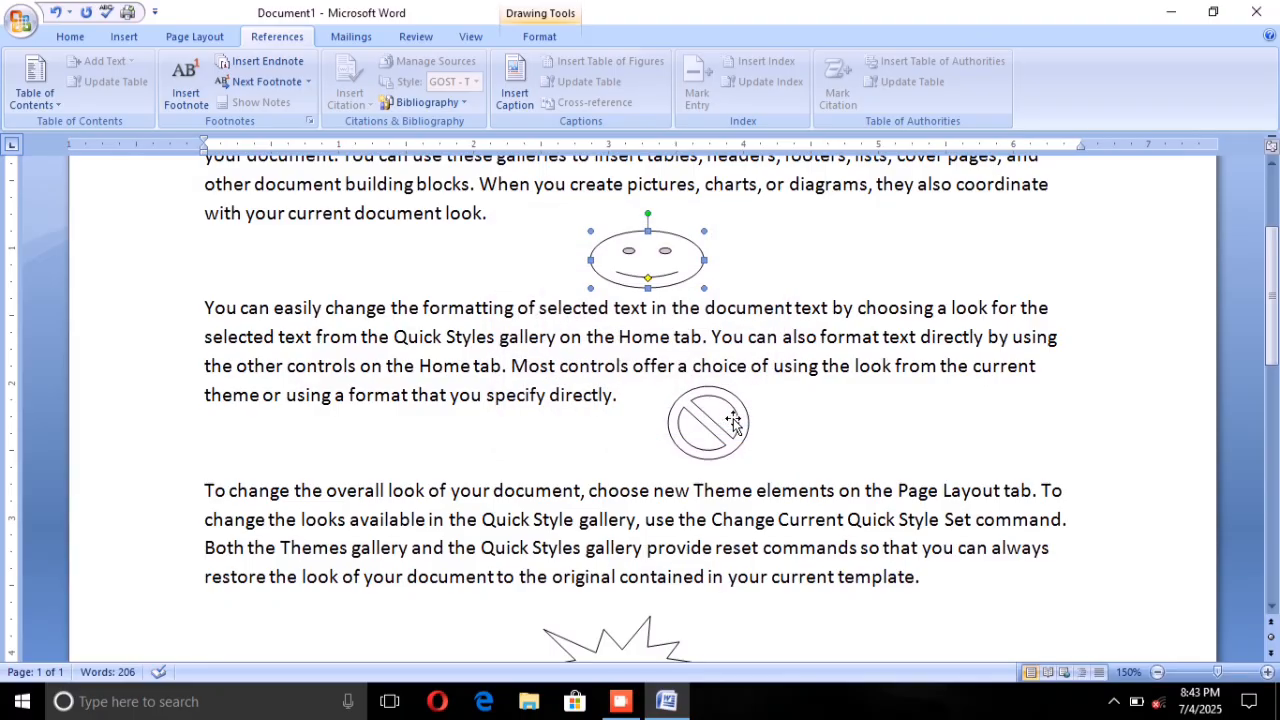
# Step: Create a new caption label named "shape" and insert the caption "shape 1" below the smiley face
pyautogui.click(510, 98)
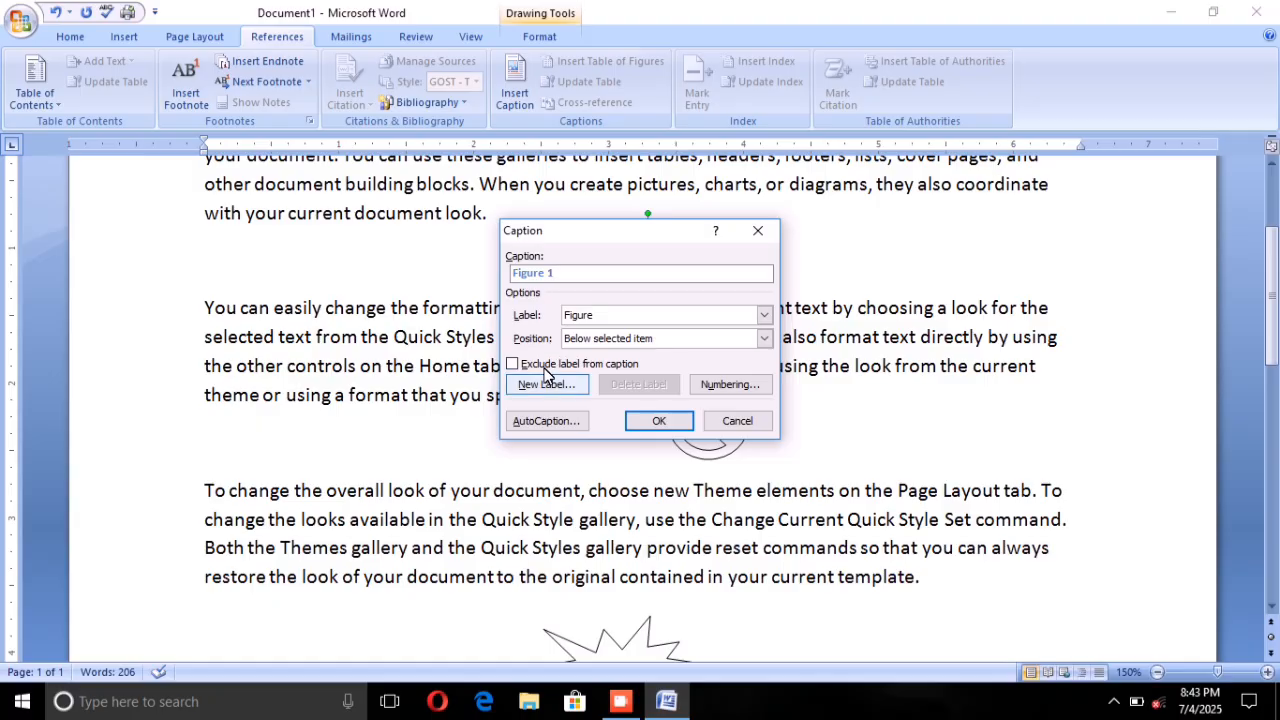
pyautogui.click(566, 386)
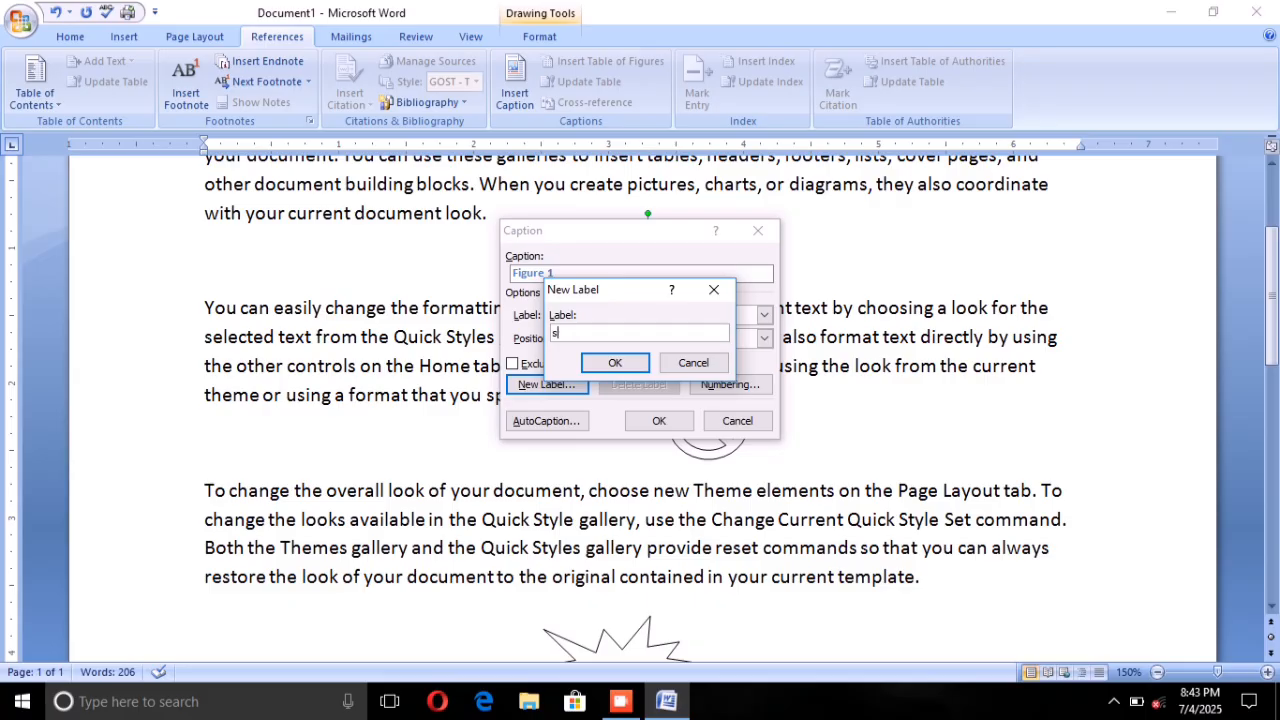
pyautogui.write('shape')
pyautogui.click(615, 362)
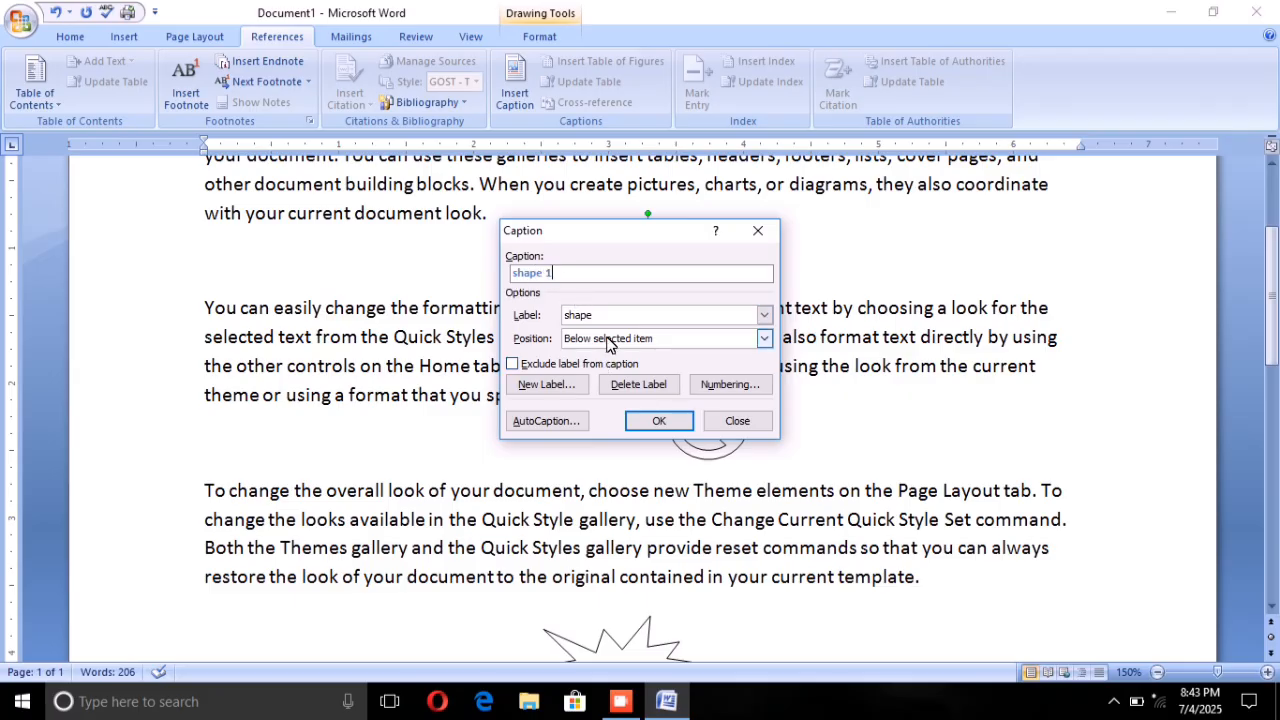
pyautogui.click(660, 421)
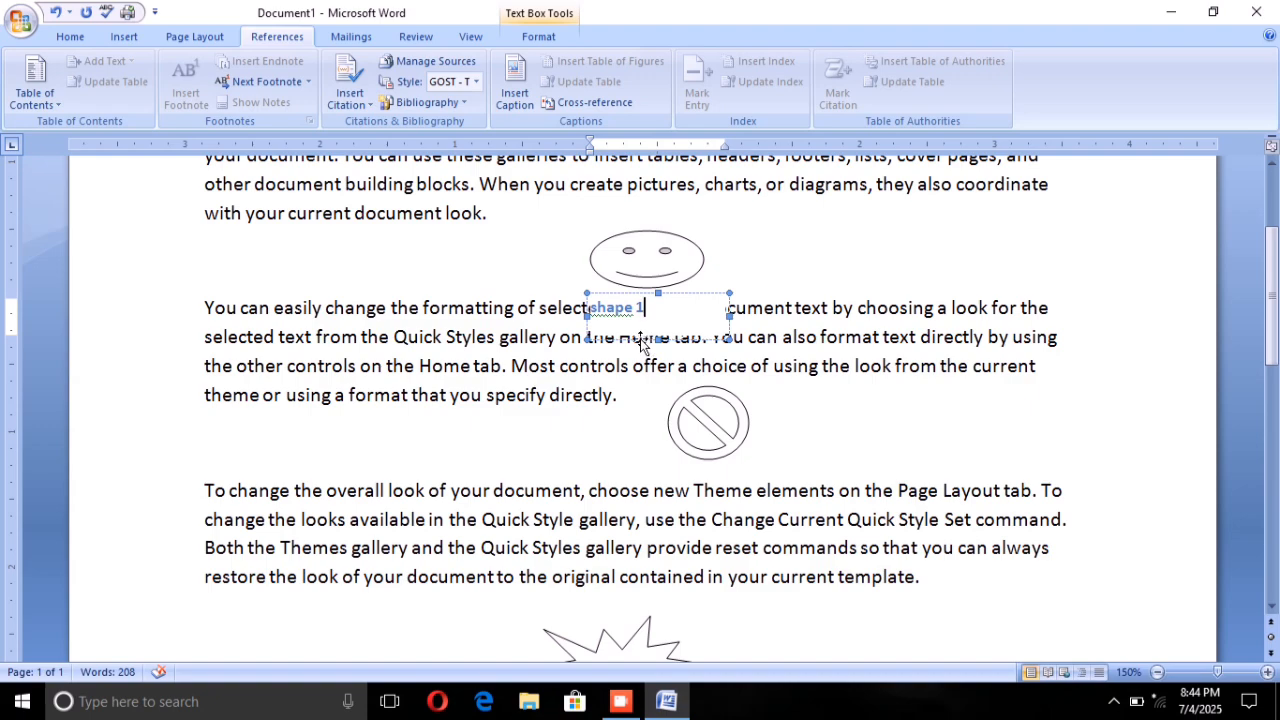
# Step: Move the smiley face slightly up and shorten its caption text box so it clears the second paragraph
pyautogui.click(643, 250)
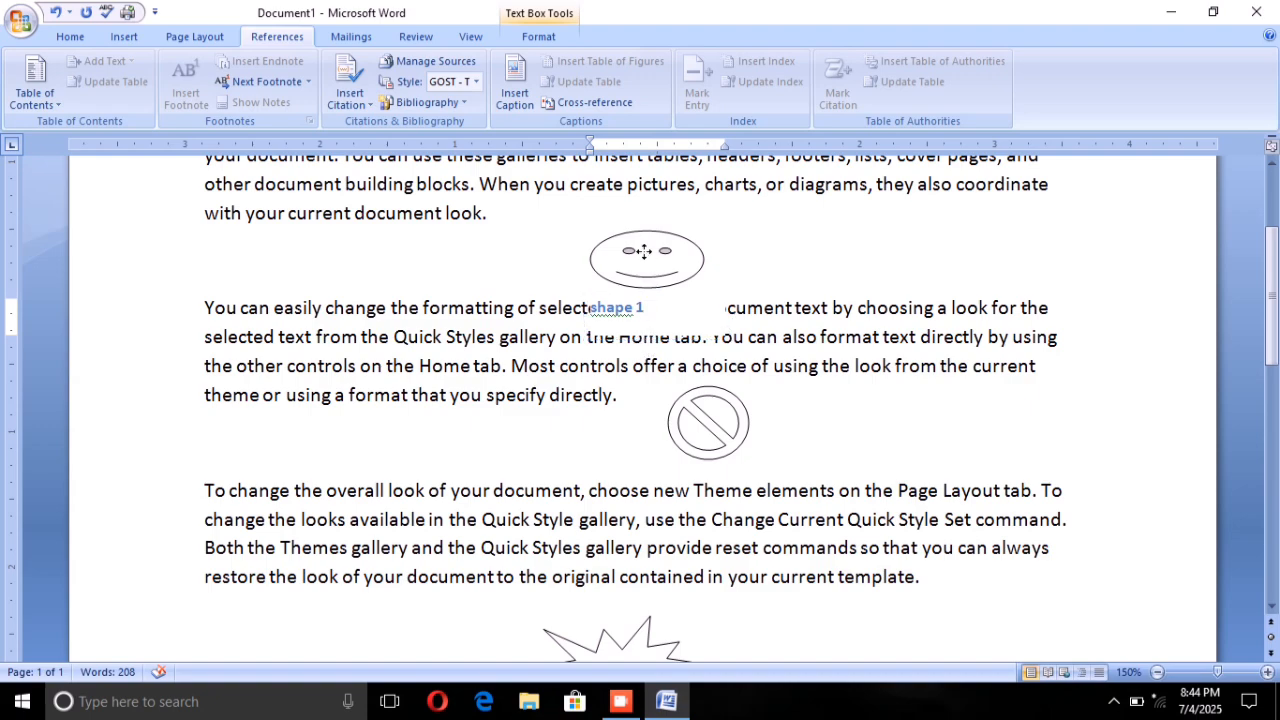
pyautogui.moveTo(640, 245); pyautogui.dragTo(641, 224)
pyautogui.moveTo(625, 309); pyautogui.dragTo(636, 309)
pyautogui.click(645, 308)
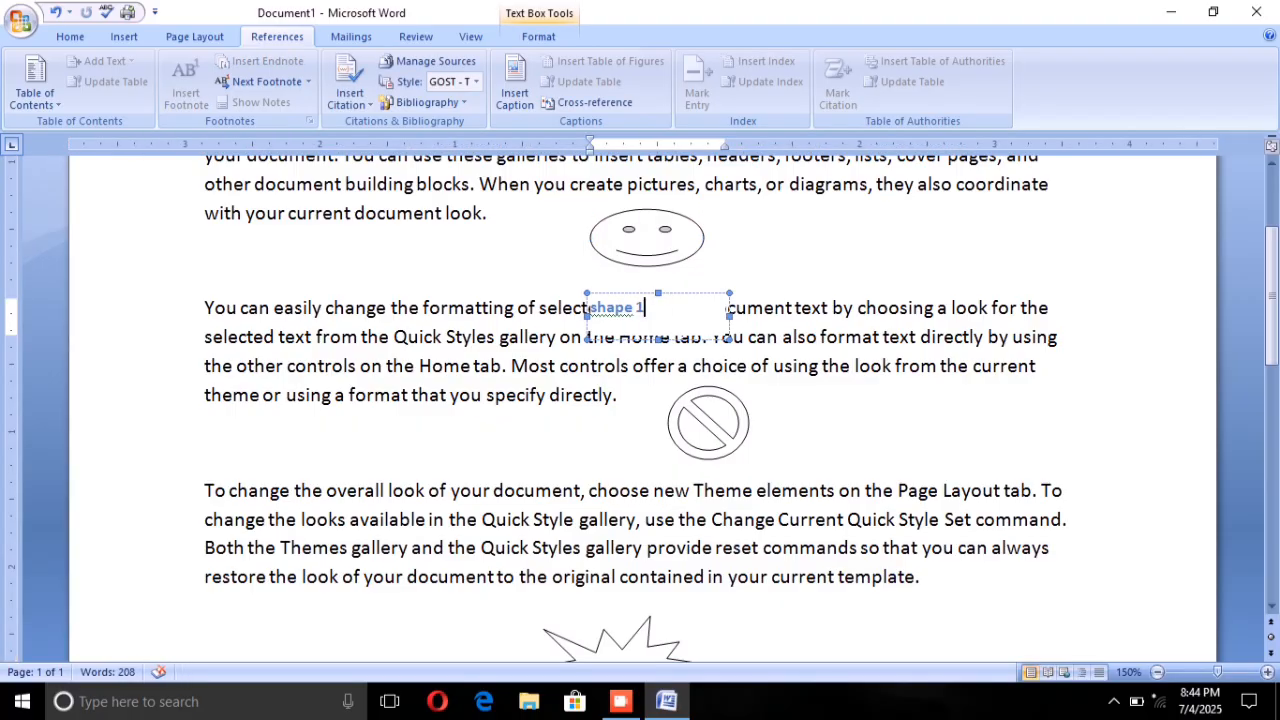
pyautogui.moveTo(657, 340); pyautogui.dragTo(658, 297)
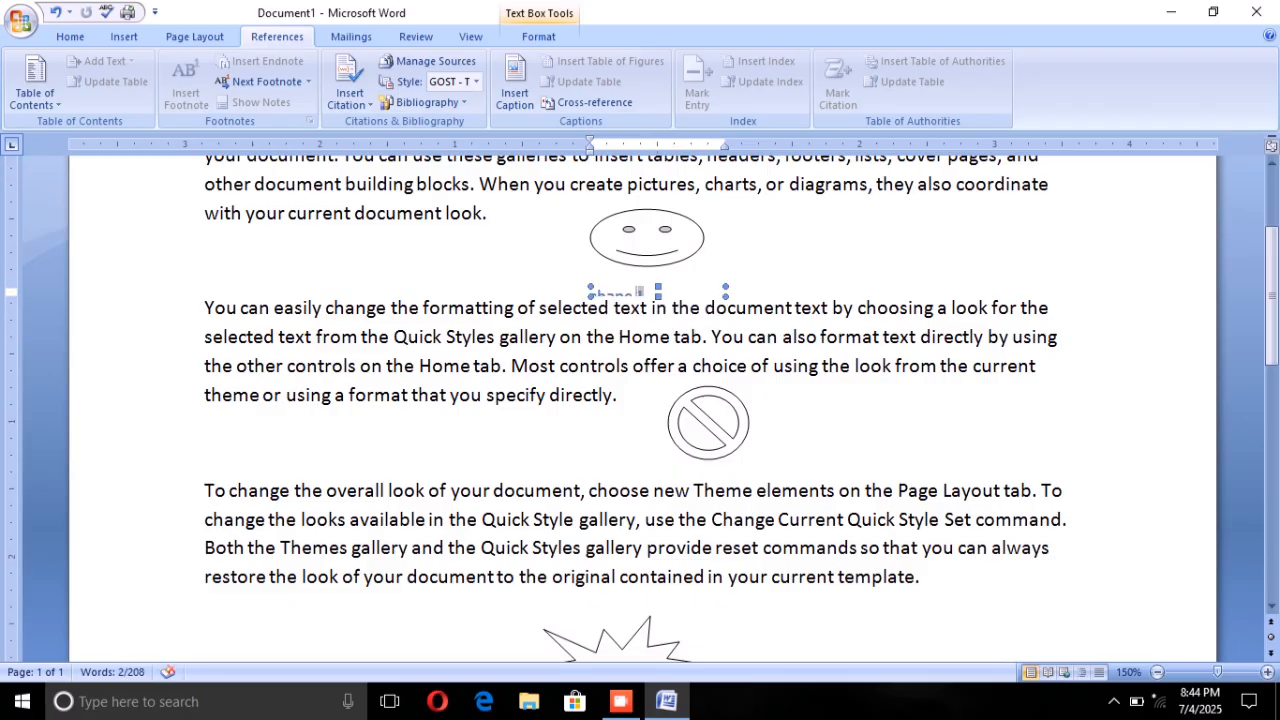
# Step: Try the Behind Text wrapping option on the smiley face's caption box
pyautogui.doubleClick(640, 292)
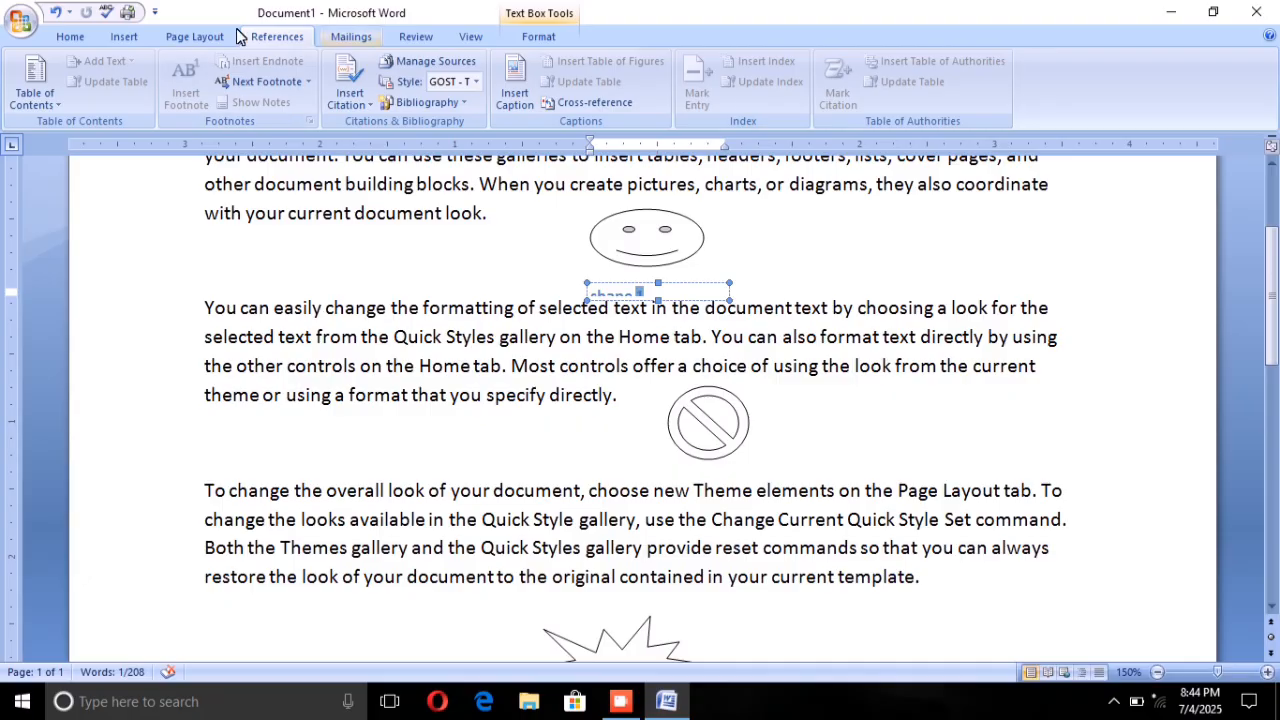
pyautogui.click(190, 37)
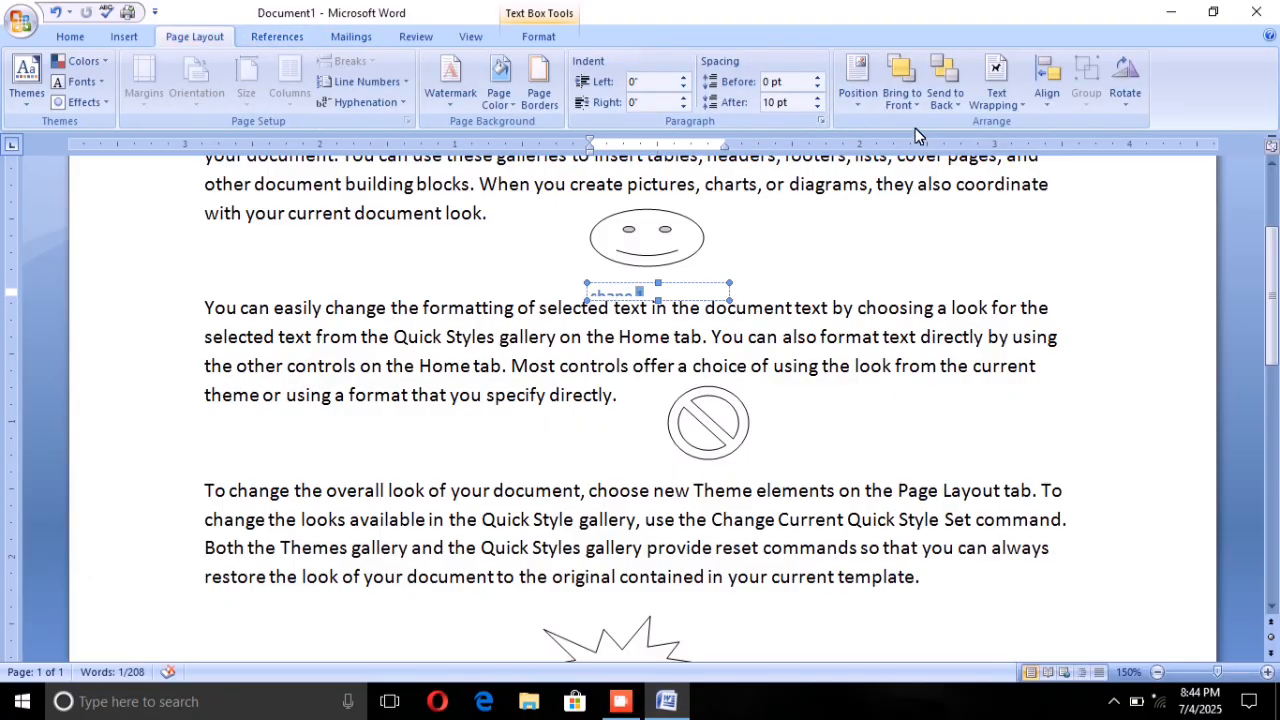
pyautogui.click(992, 100)
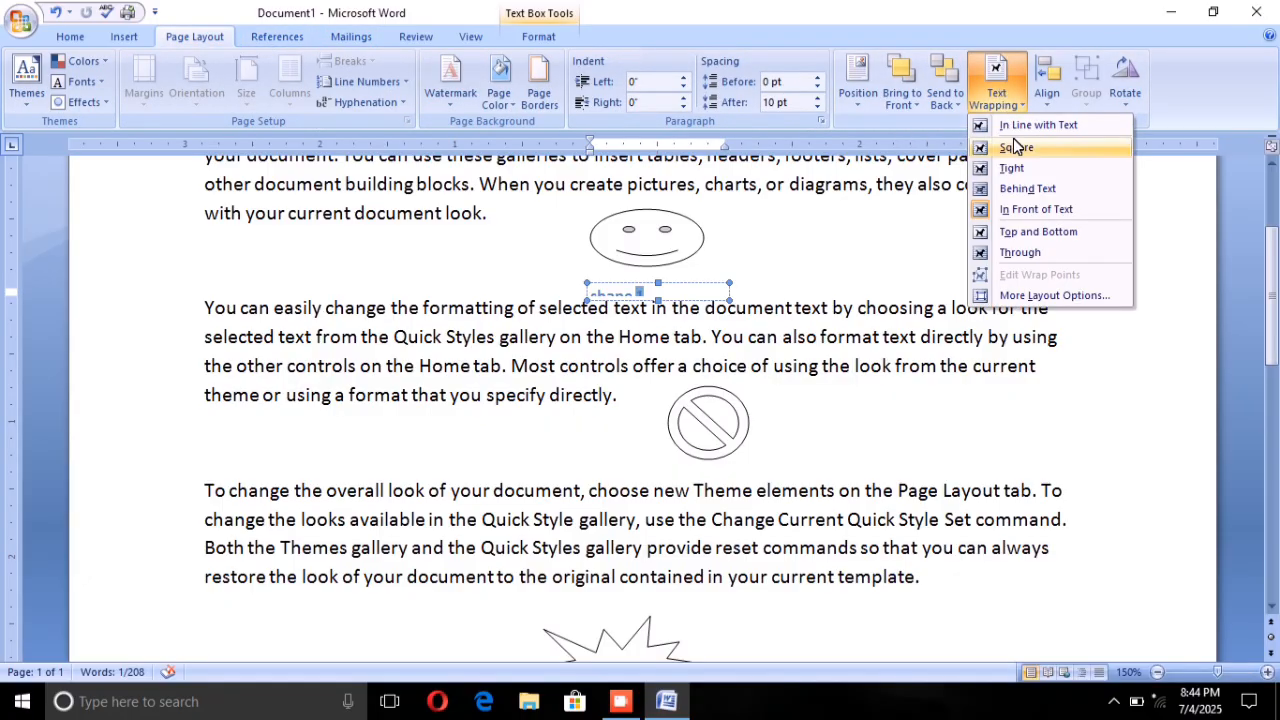
pyautogui.click(1037, 196)
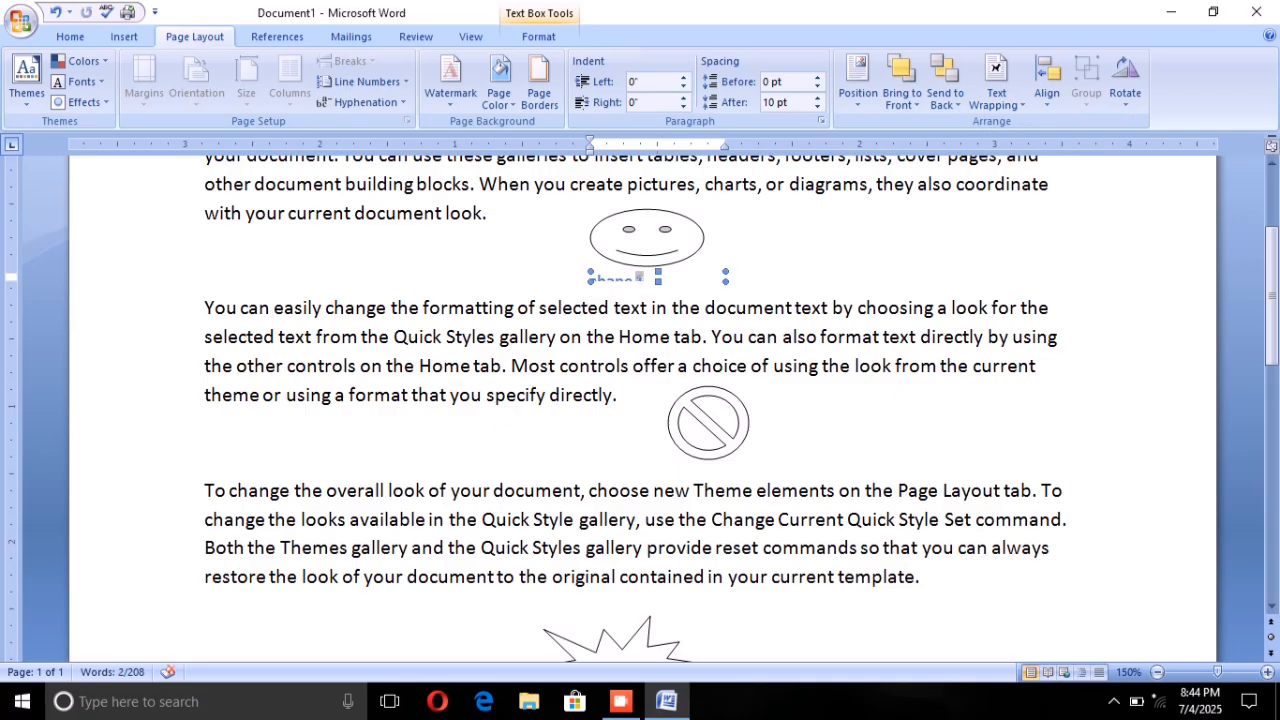
# Step: Move the smiley face slightly up, position its caption box between the shape and second paragraph, and heighten the box to fit "shape 1"
pyautogui.click(780, 259)
pyautogui.click(628, 278)
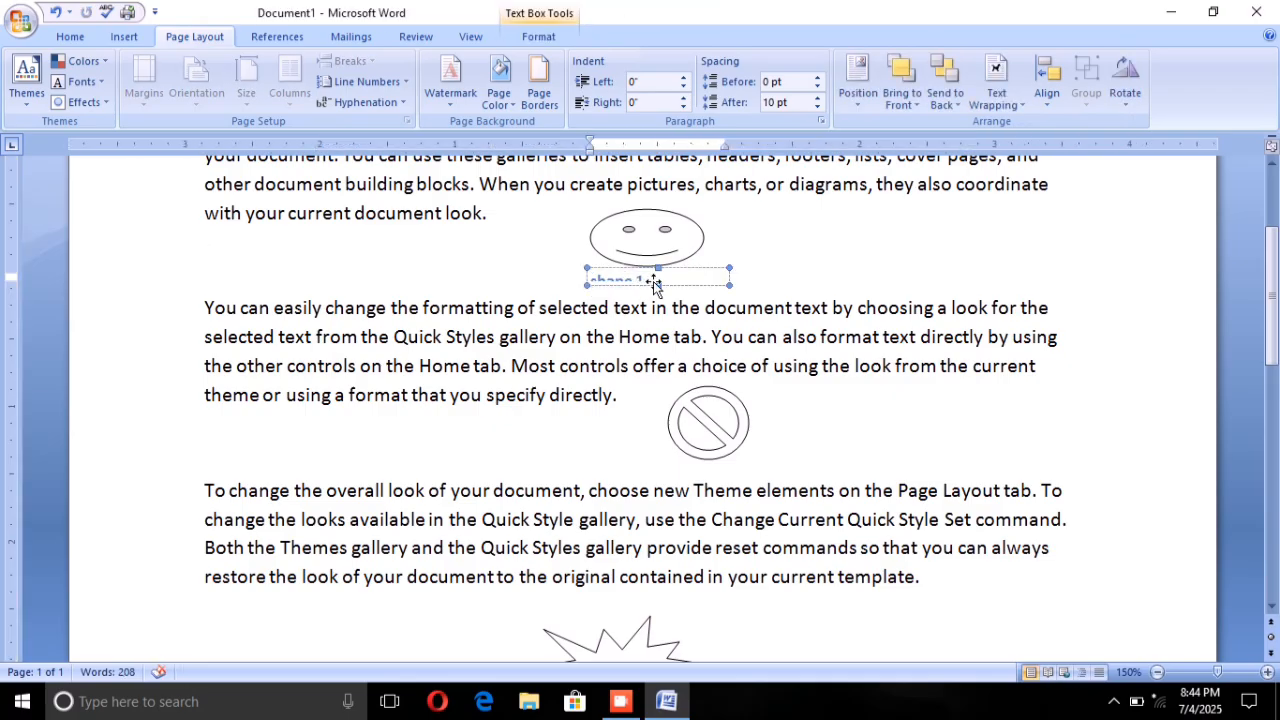
pyautogui.moveTo(653, 283); pyautogui.dragTo(655, 291)
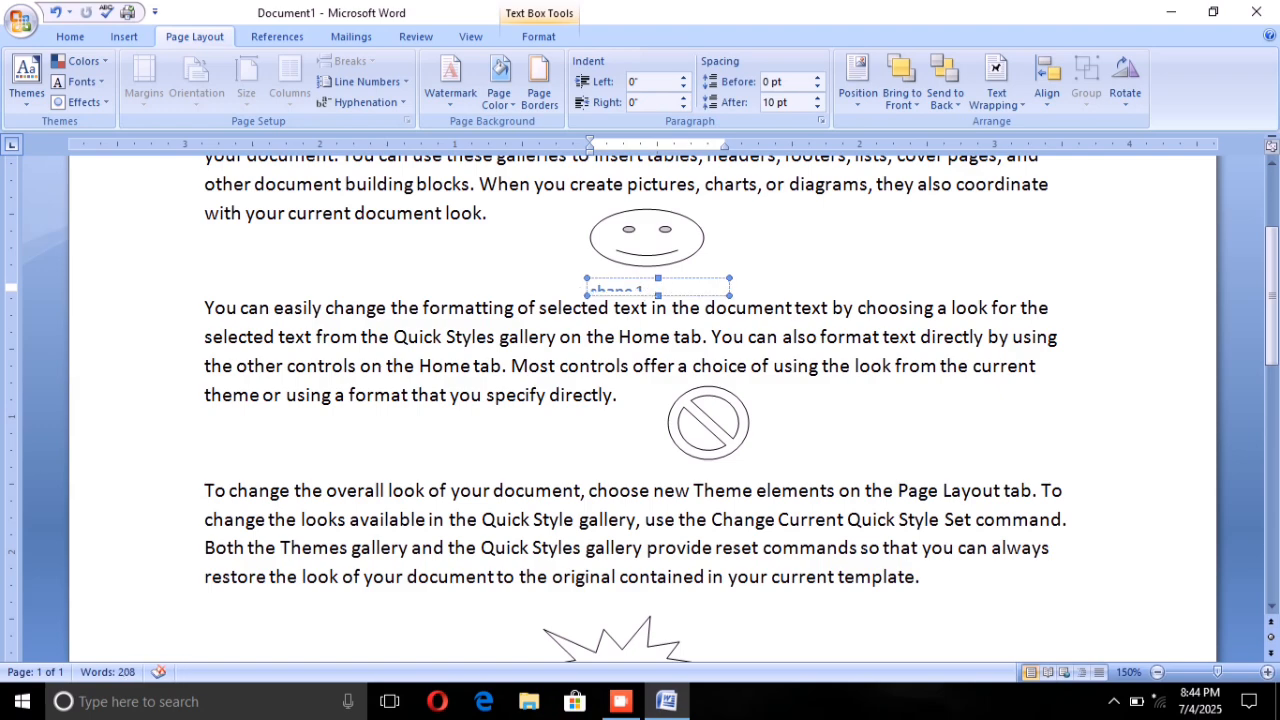
pyautogui.moveTo(651, 247); pyautogui.dragTo(651, 235)
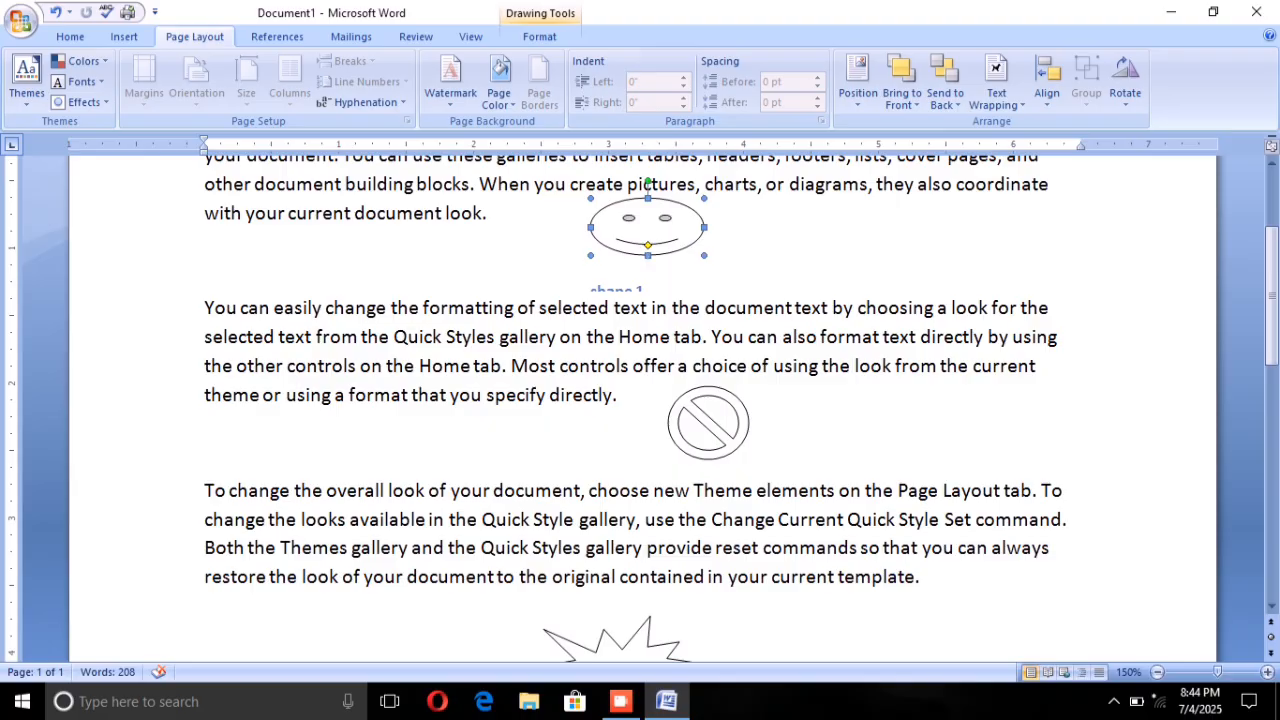
pyautogui.click(637, 281)
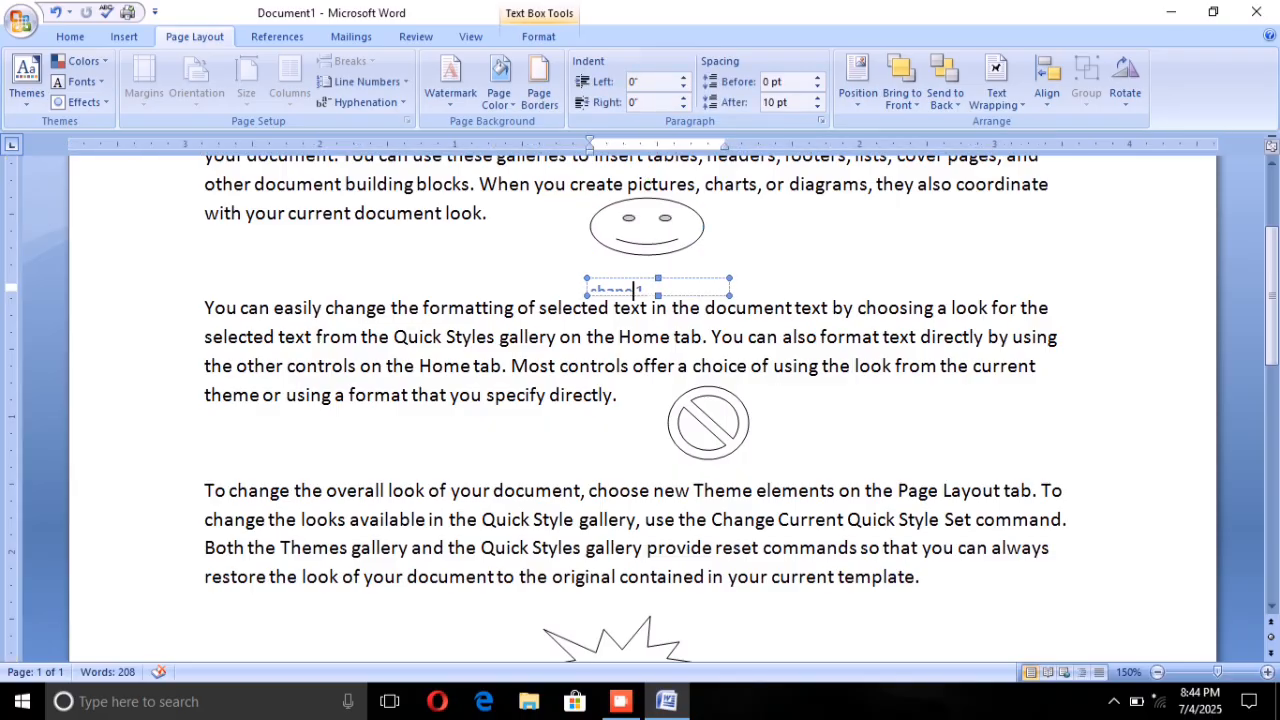
pyautogui.moveTo(658, 296); pyautogui.dragTo(659, 311)
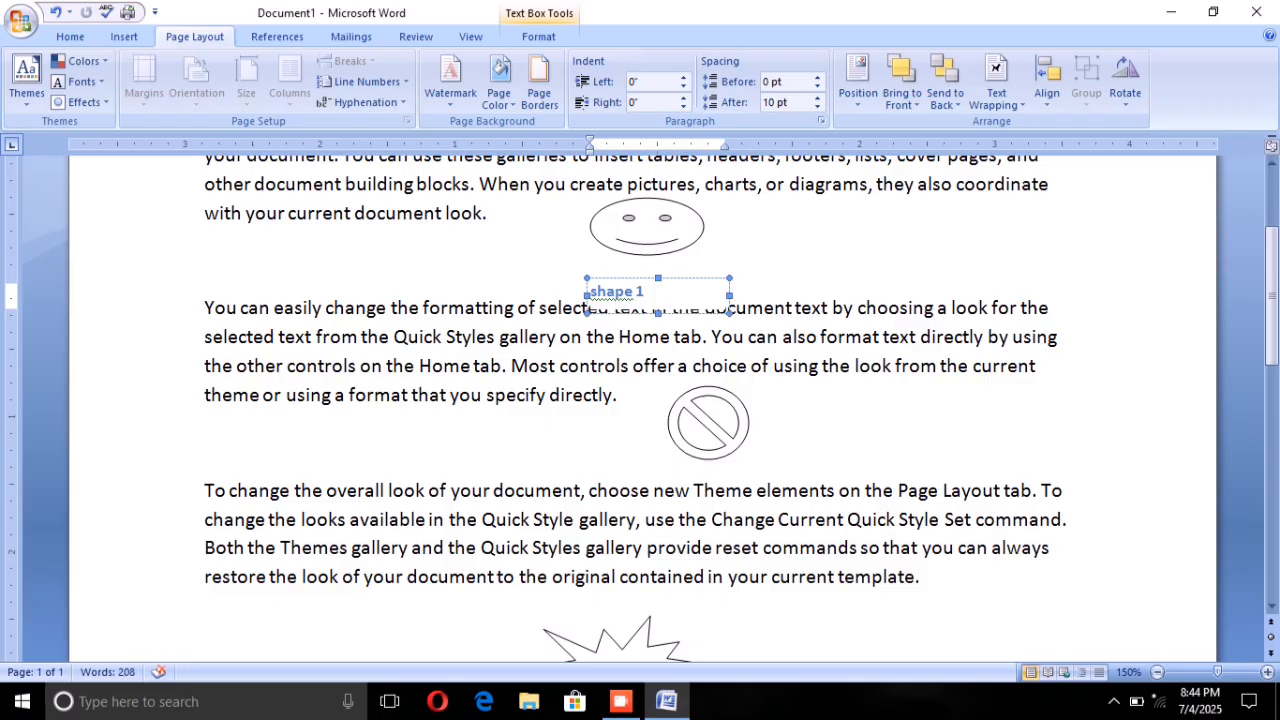
# Step: Set the text wrapping of the "shape 1" caption box to In Front of Text
pyautogui.rightClick(682, 292)
pyautogui.click(682, 292)
pyautogui.click(996, 92)
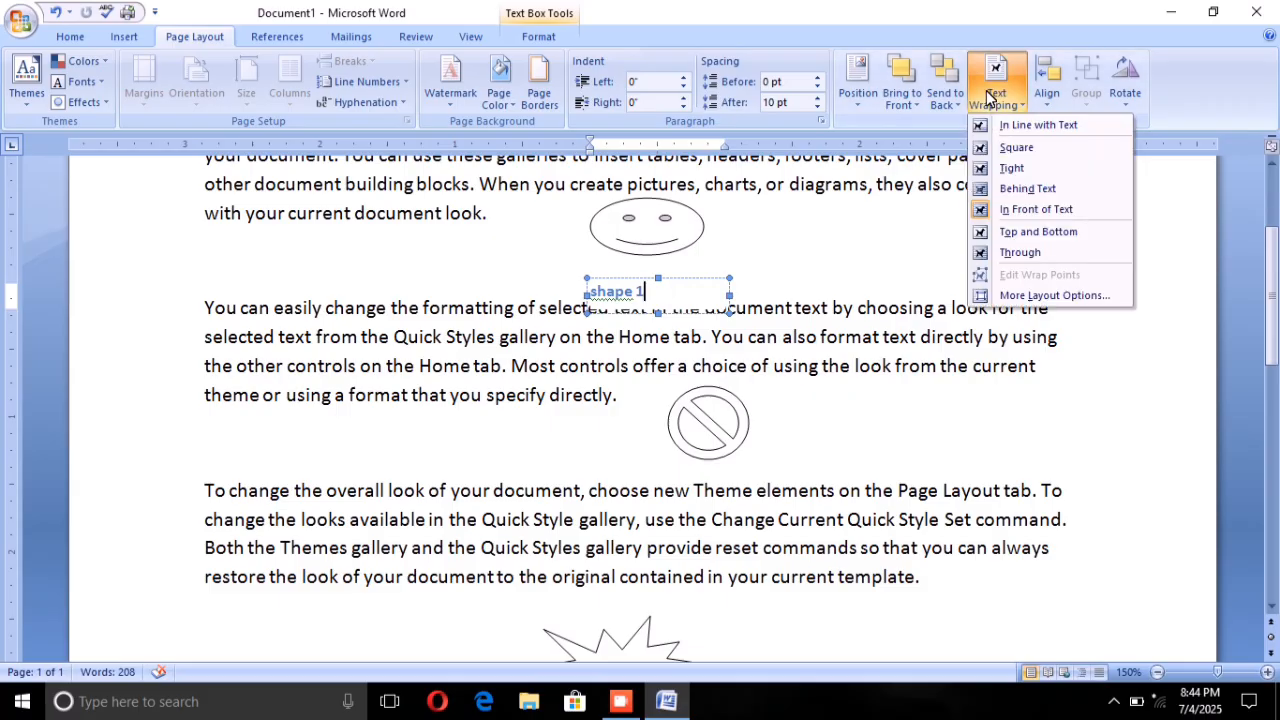
pyautogui.click(1010, 208)
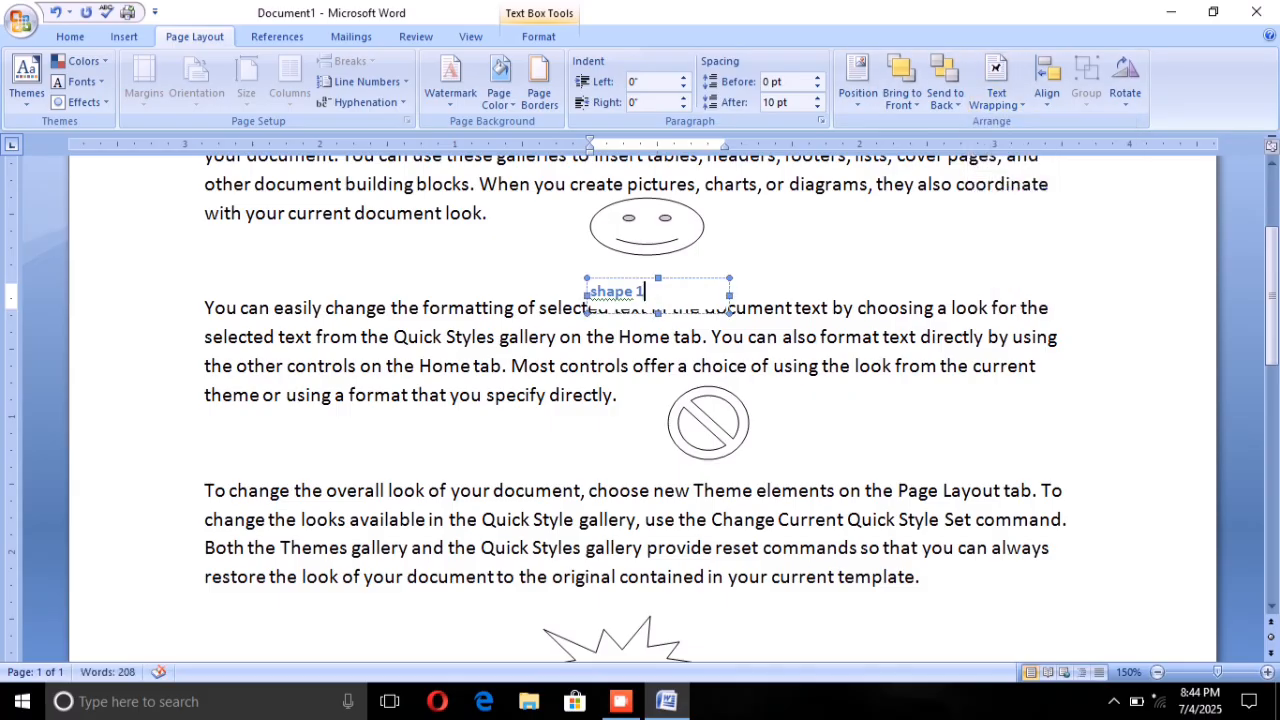
pyautogui.click(816, 368)
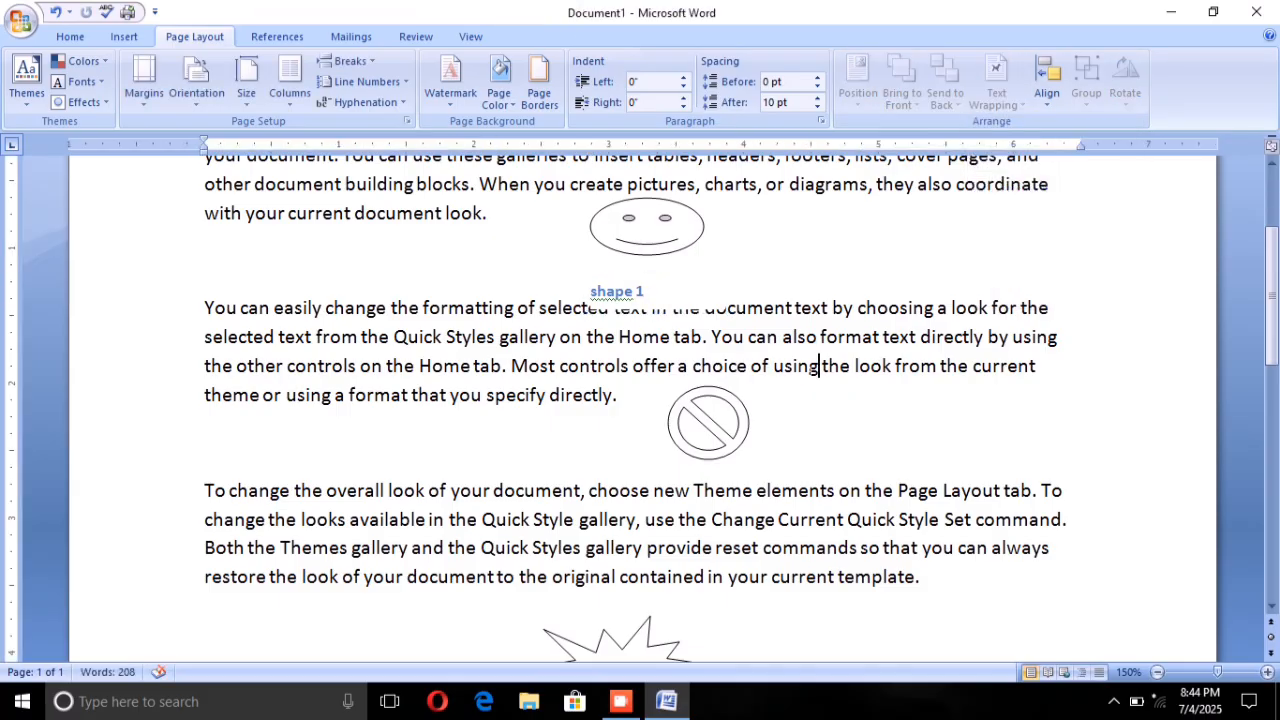
# Step: Insert the caption "shape 2" below the "No" symbol between the second and third paragraphs
pyautogui.click(716, 432)
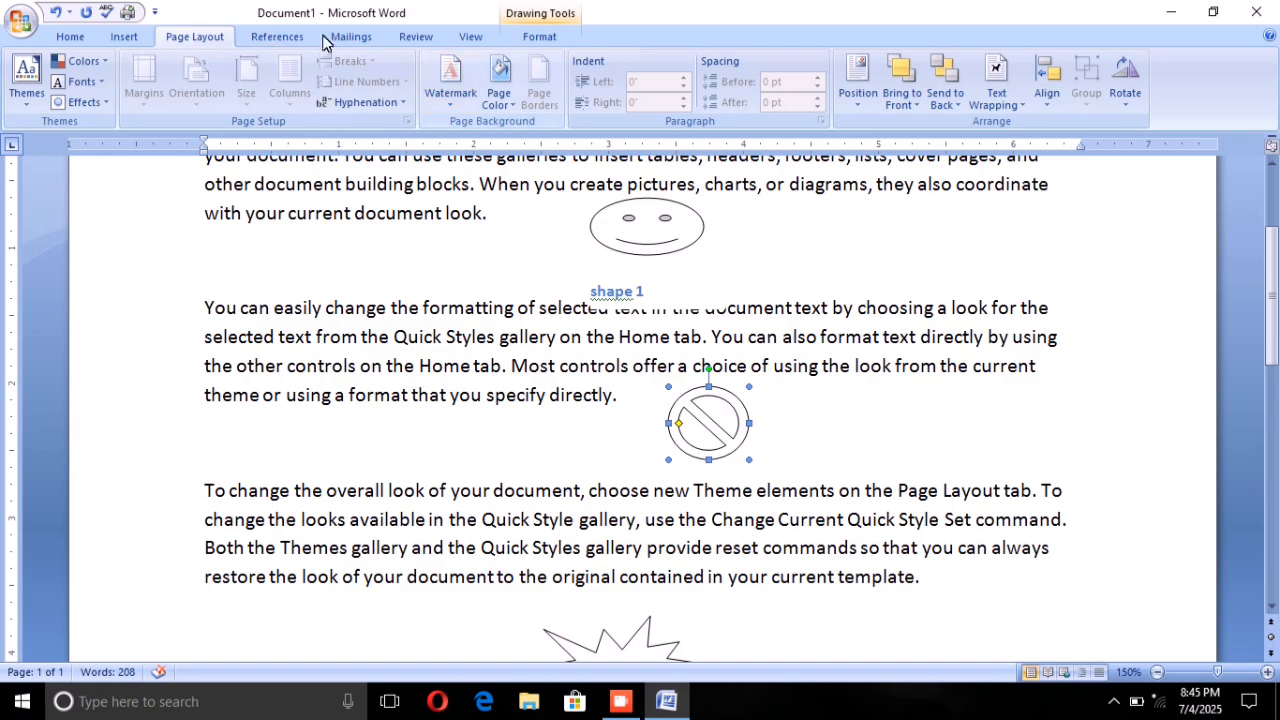
pyautogui.click(277, 36)
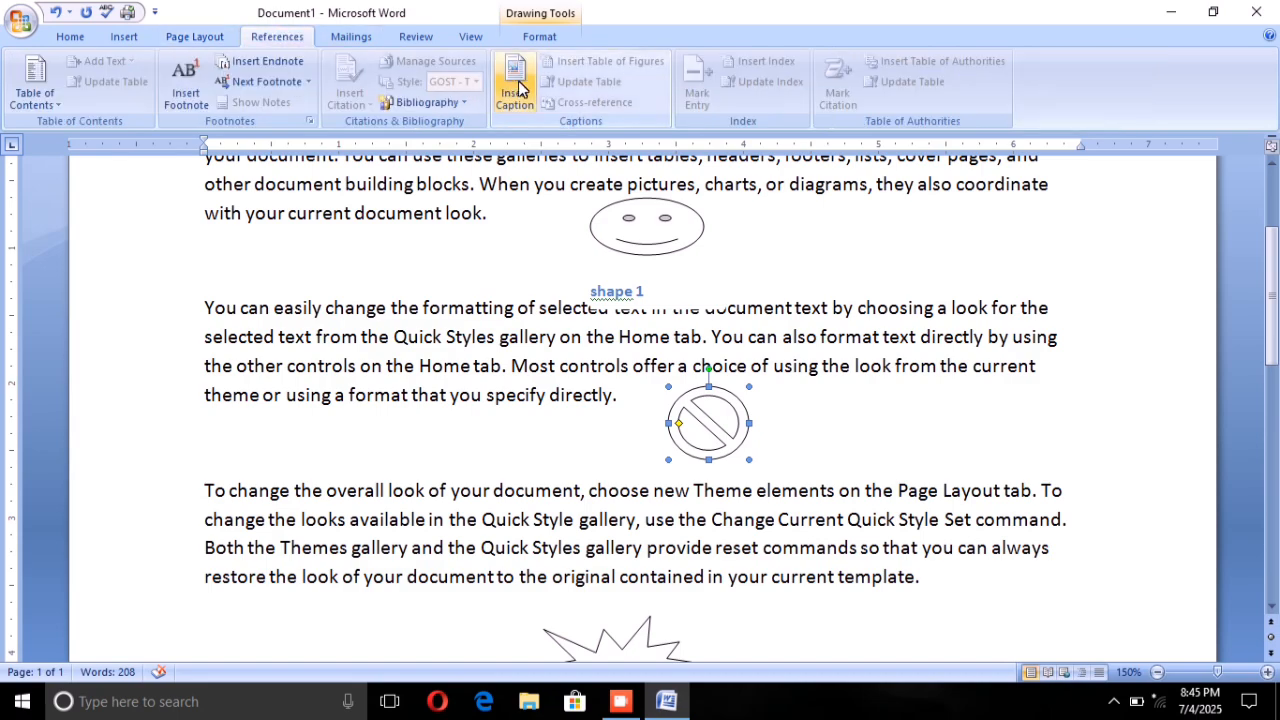
pyautogui.click(514, 88)
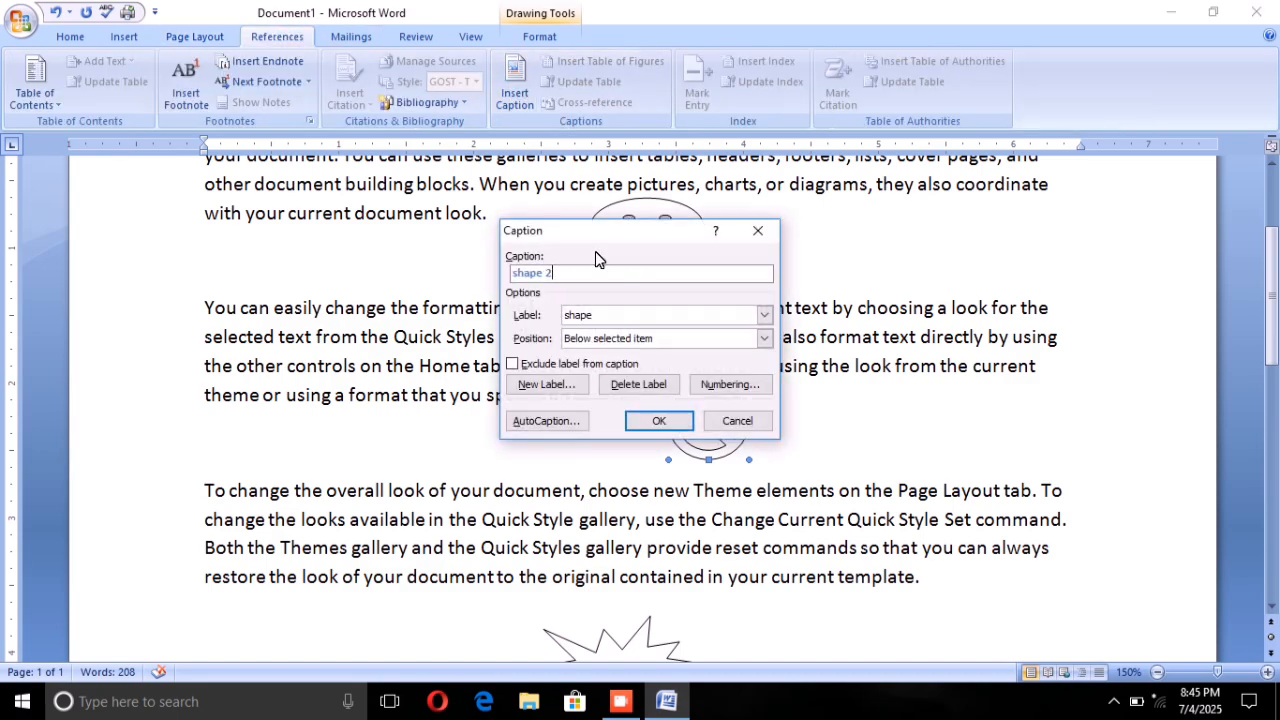
pyautogui.click(626, 275)
pyautogui.click(663, 420)
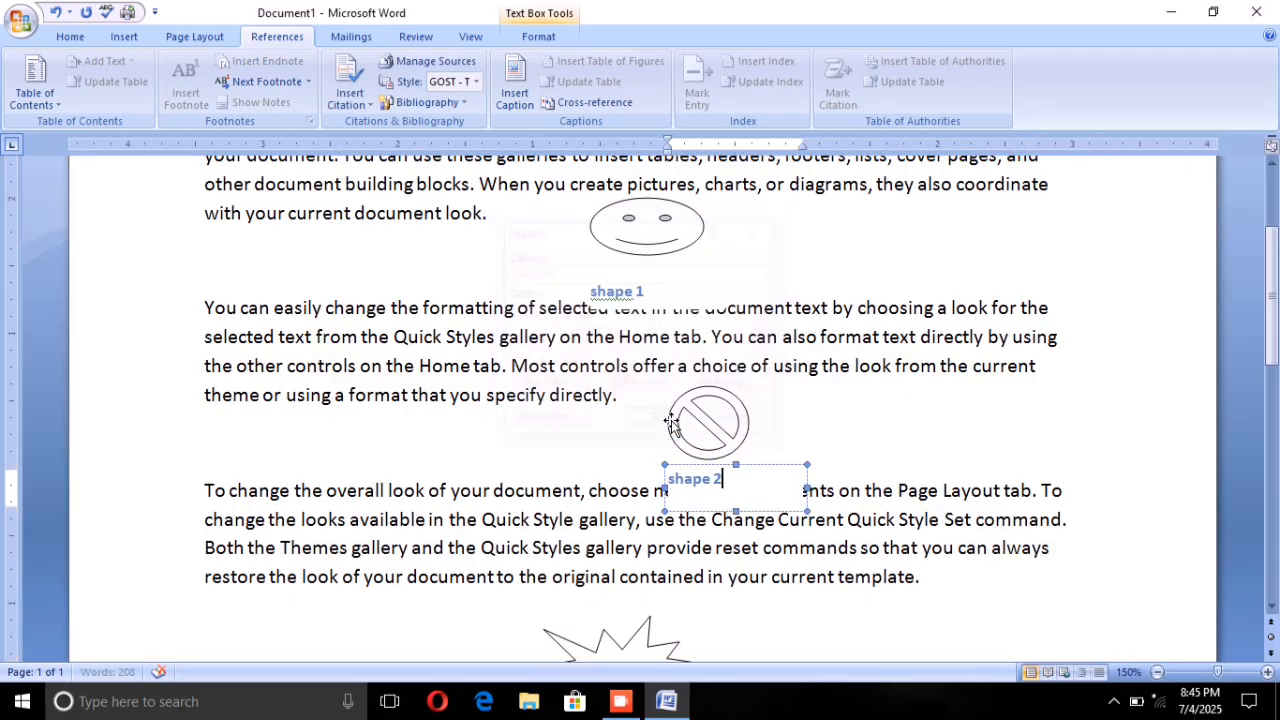
# Step: Insert the caption "shape 3" below the explosion shape under the third paragraph
pyautogui.scroll(-3, 700, 455)
pyautogui.scroll(-1, 640, 406)
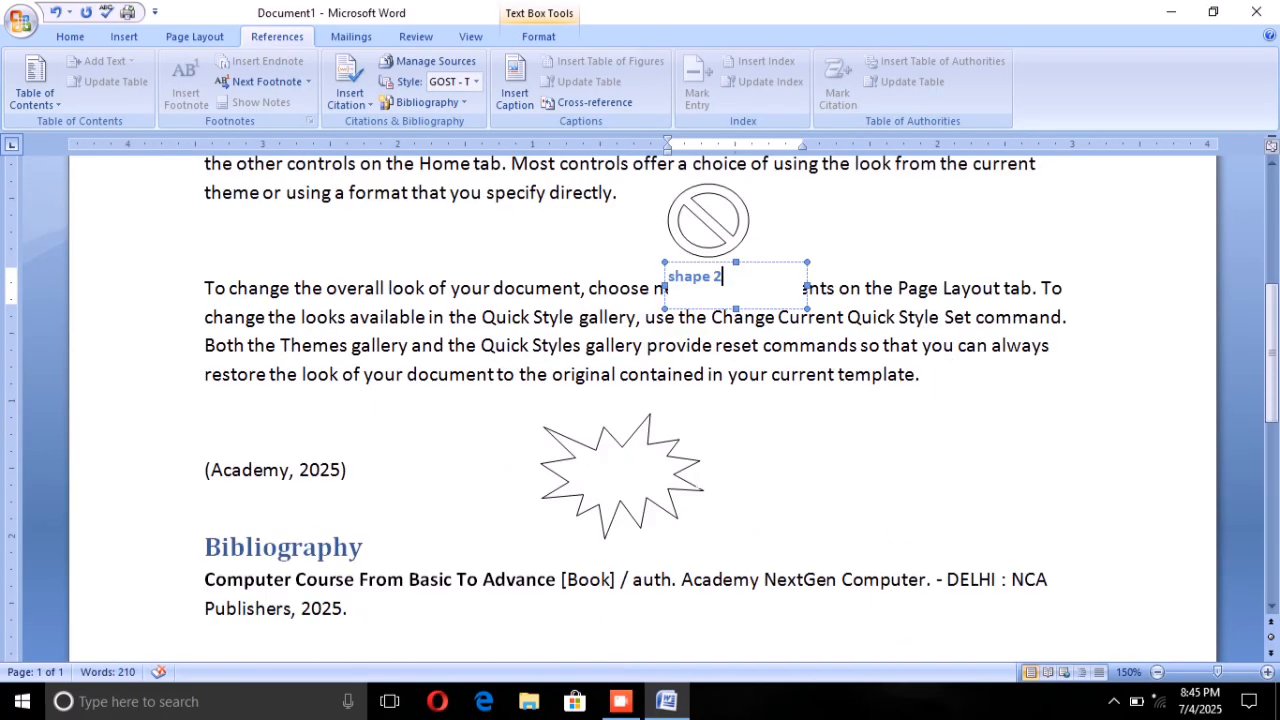
pyautogui.click(624, 484)
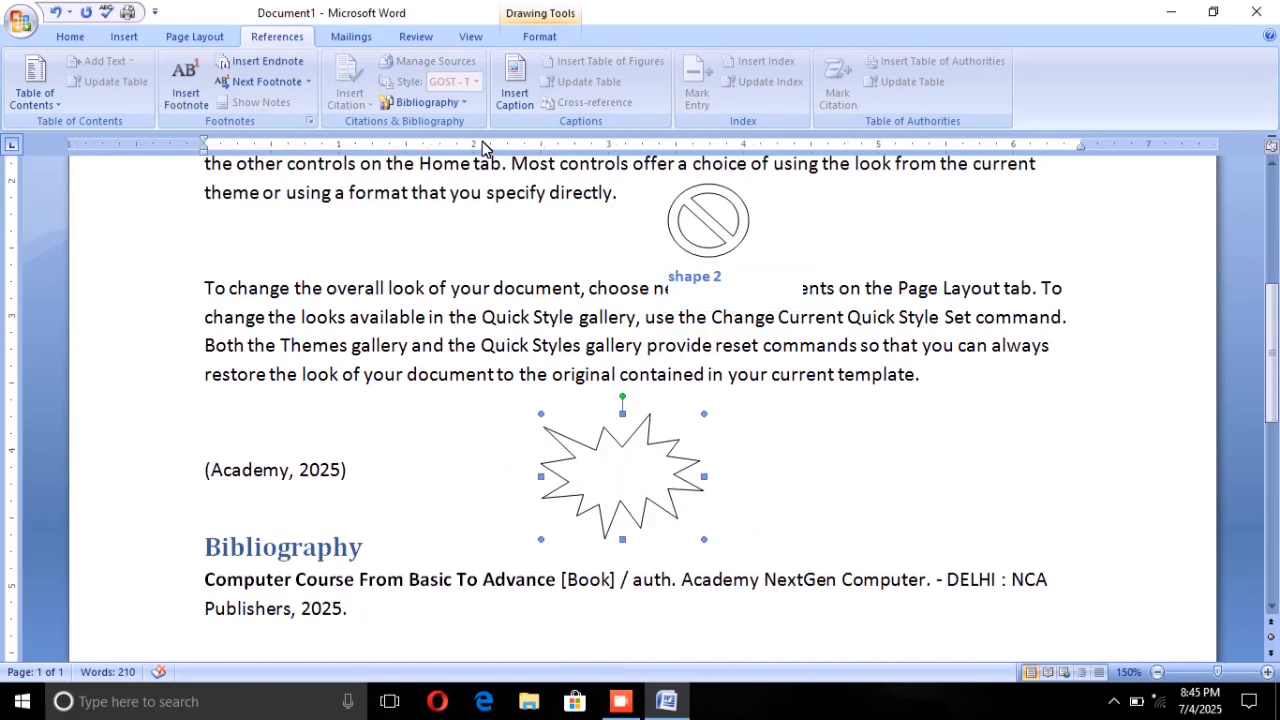
pyautogui.click(510, 98)
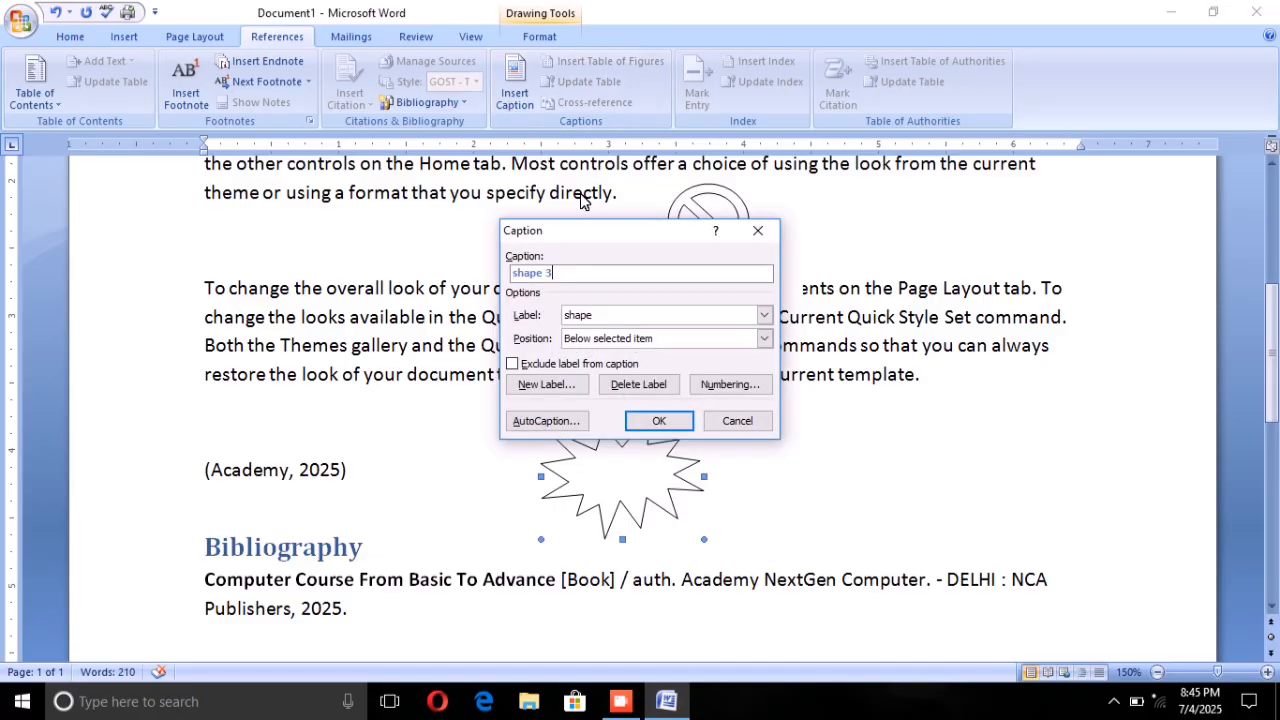
pyautogui.click(660, 420)
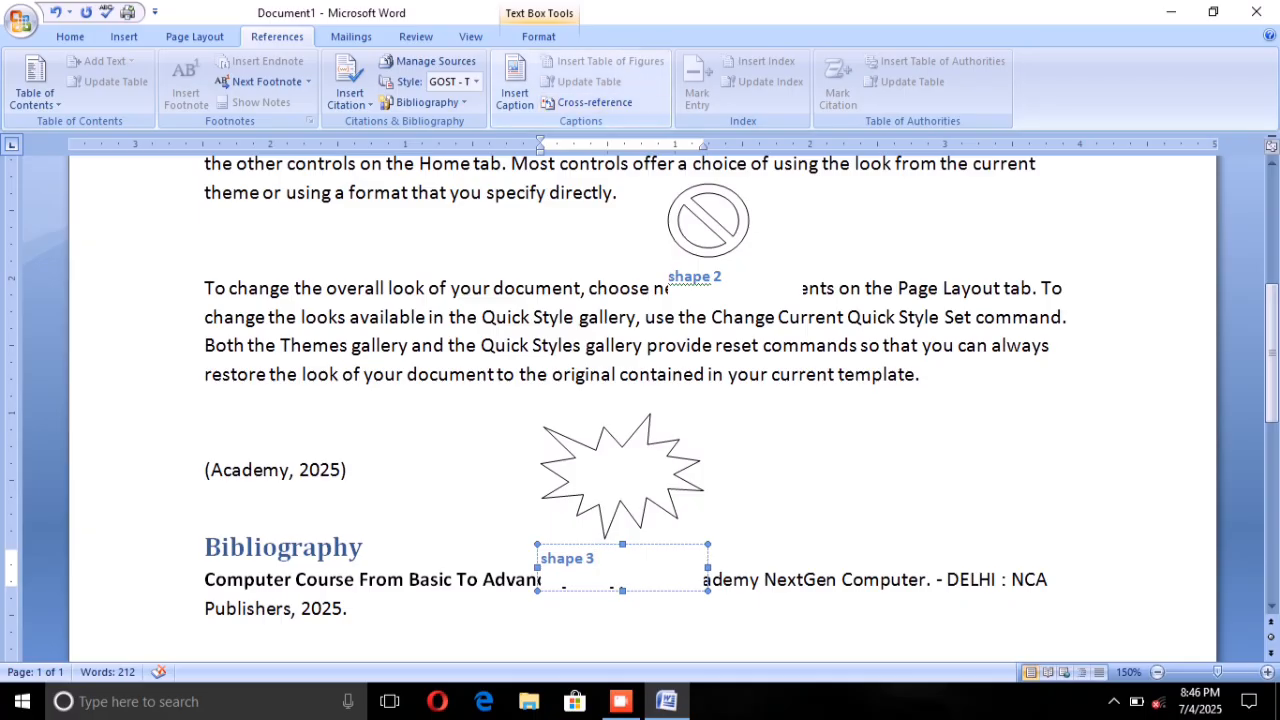
# Step: Insert a table of figures after the citation, using the "shape" caption label, the From template format and right-aligned page numbers with dot leaders
pyautogui.click(709, 222)
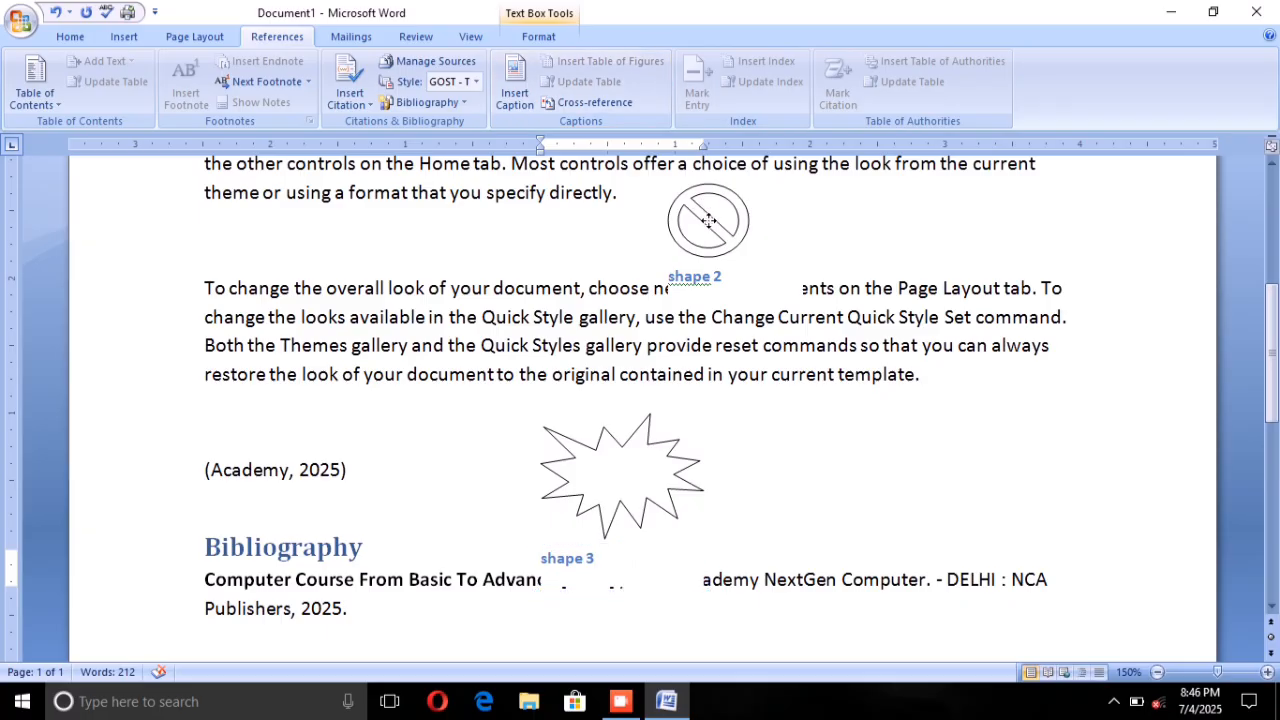
pyautogui.click(620, 455)
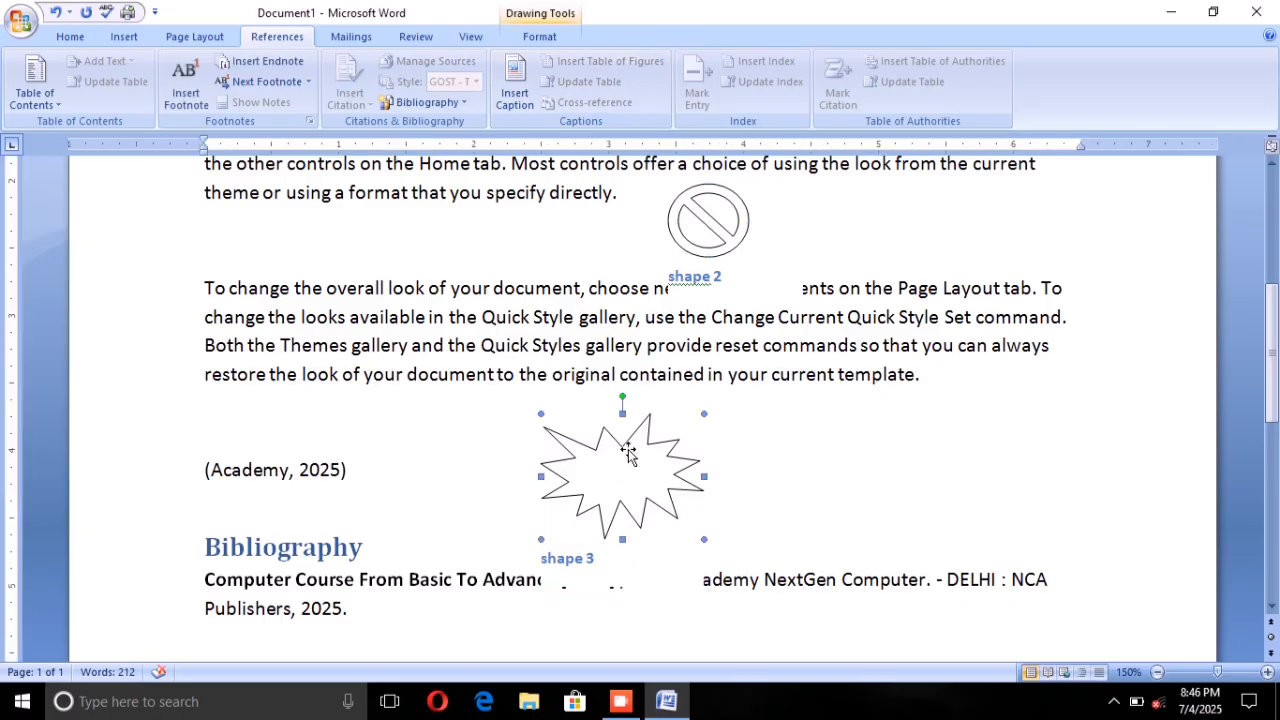
pyautogui.click(348, 470)
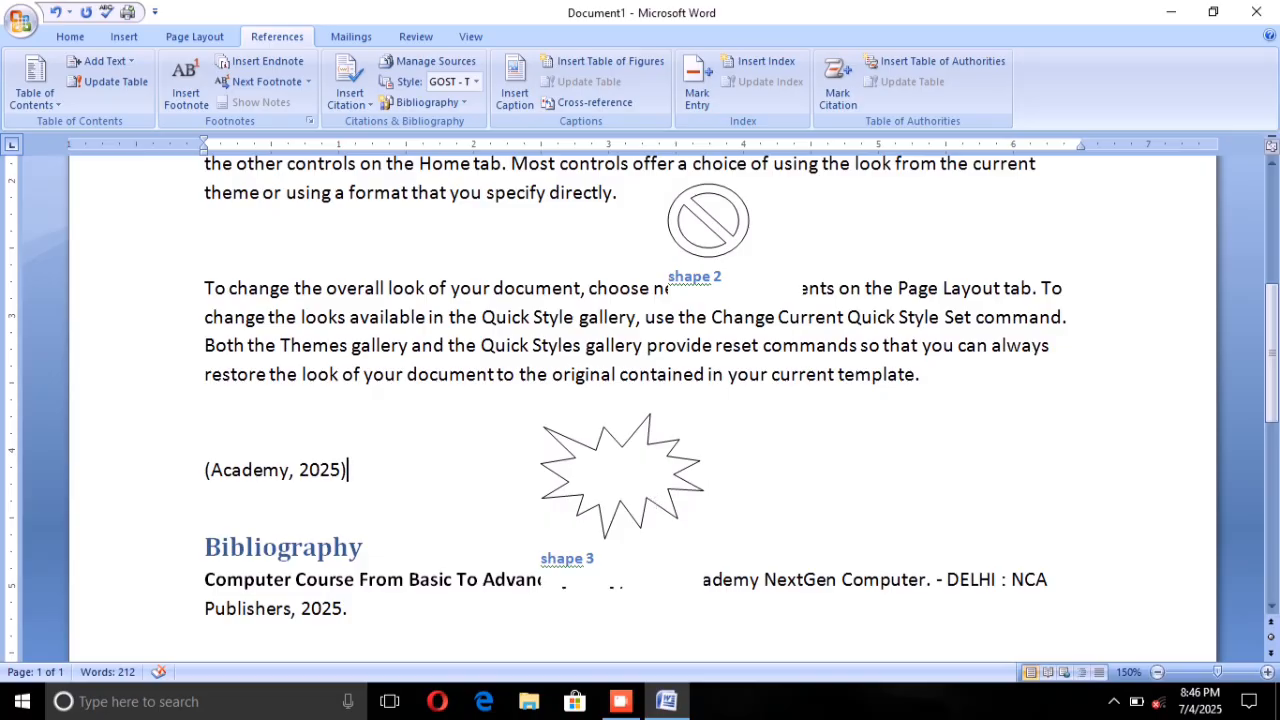
pyautogui.click(603, 64)
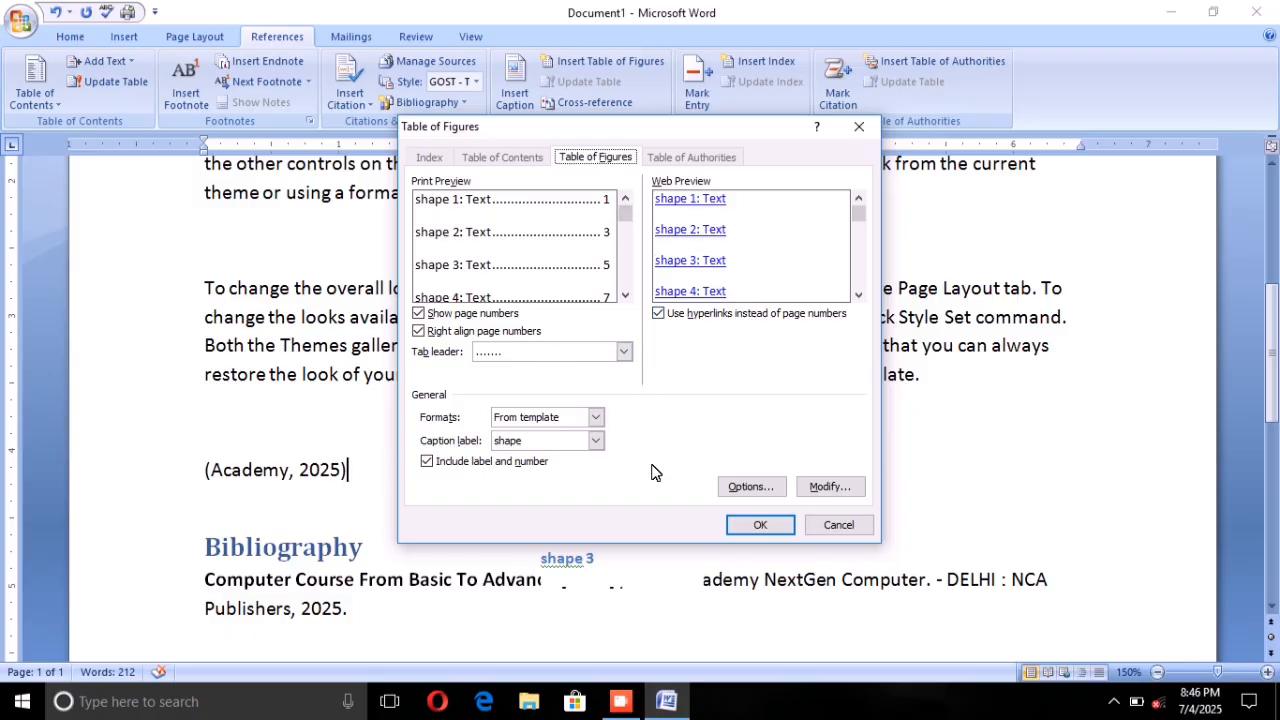
pyautogui.click(752, 526)
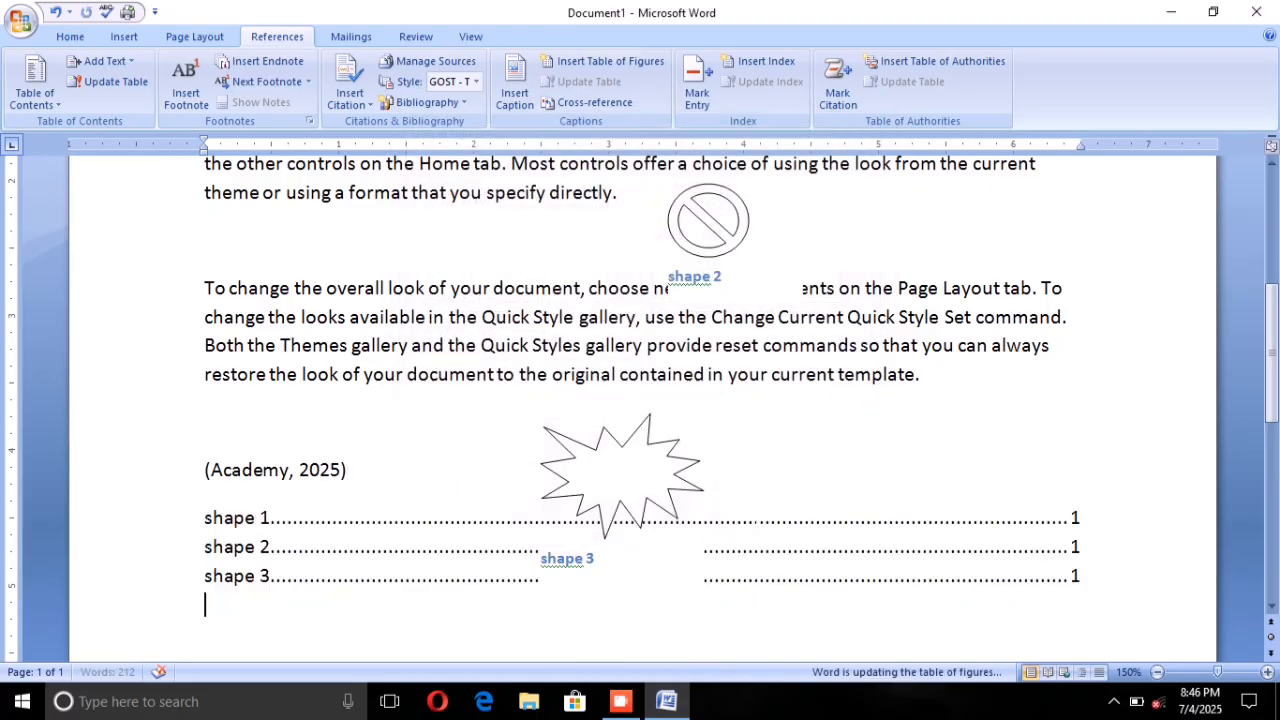
# Step: Draw a Quad Arrow Callout shape about 1.31" wide by 1.95" high below the bibliography
pyautogui.scroll(-1, 333, 577)
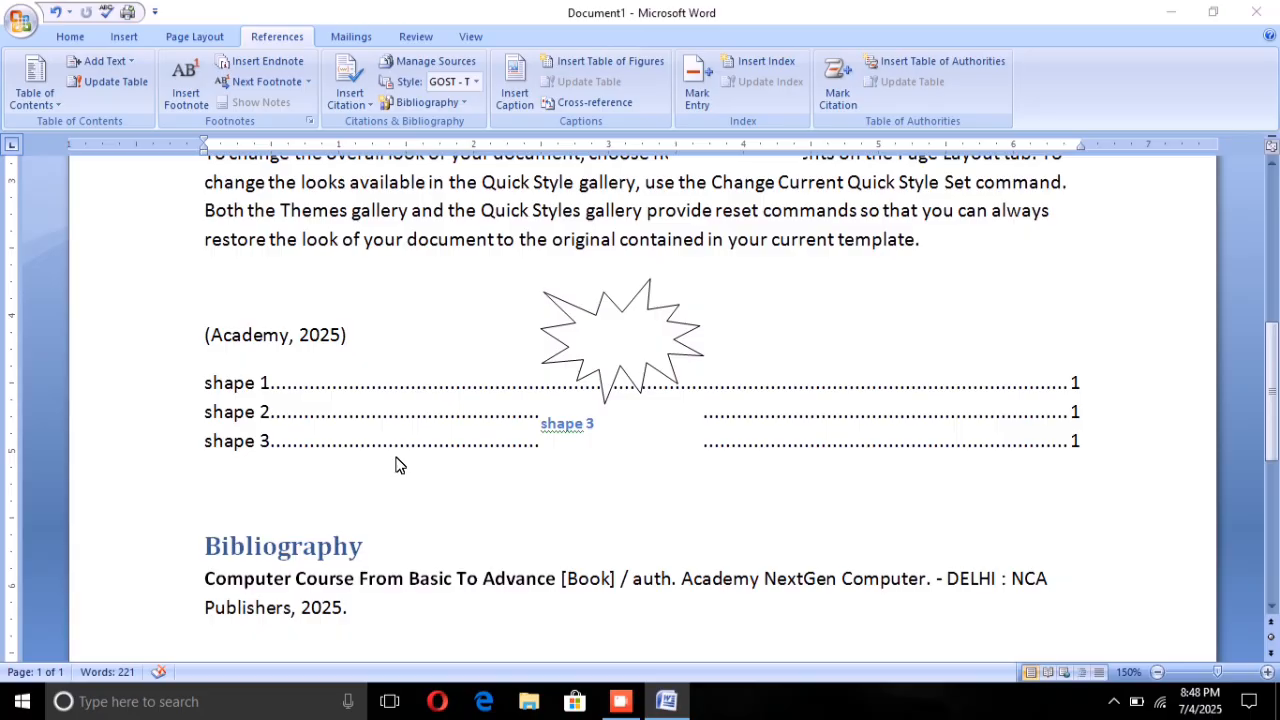
pyautogui.click(114, 36)
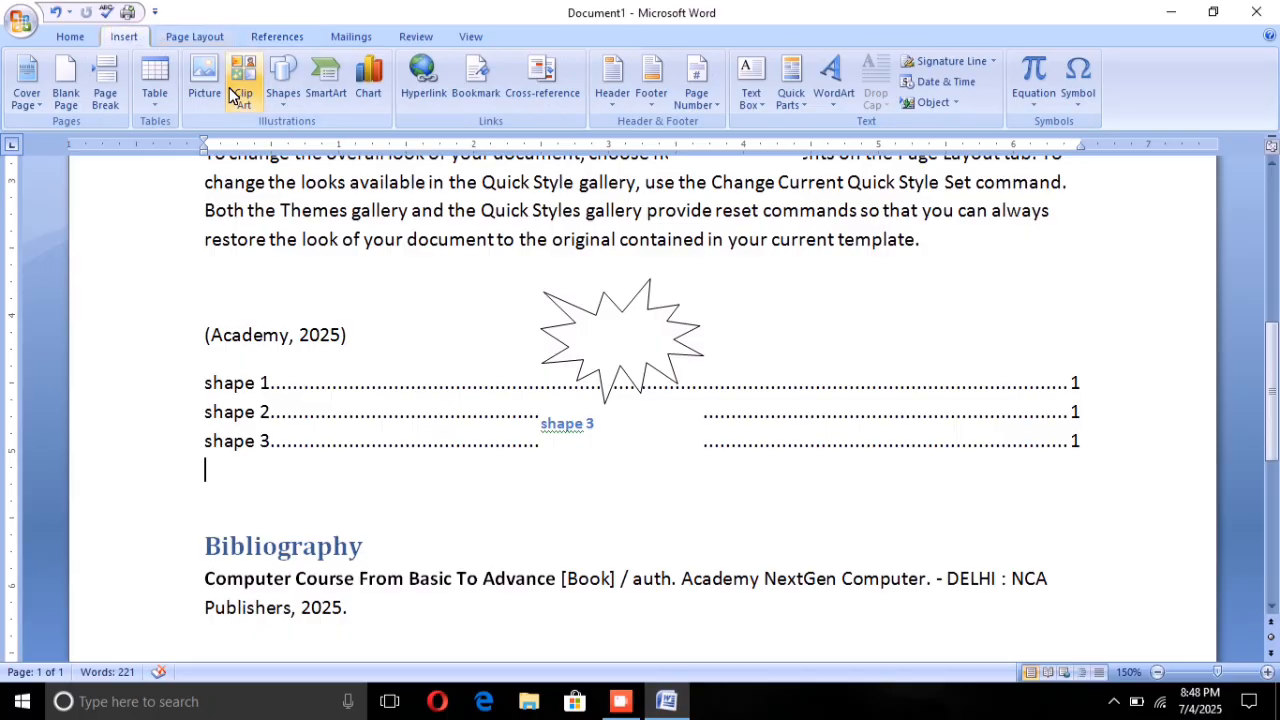
pyautogui.click(284, 76)
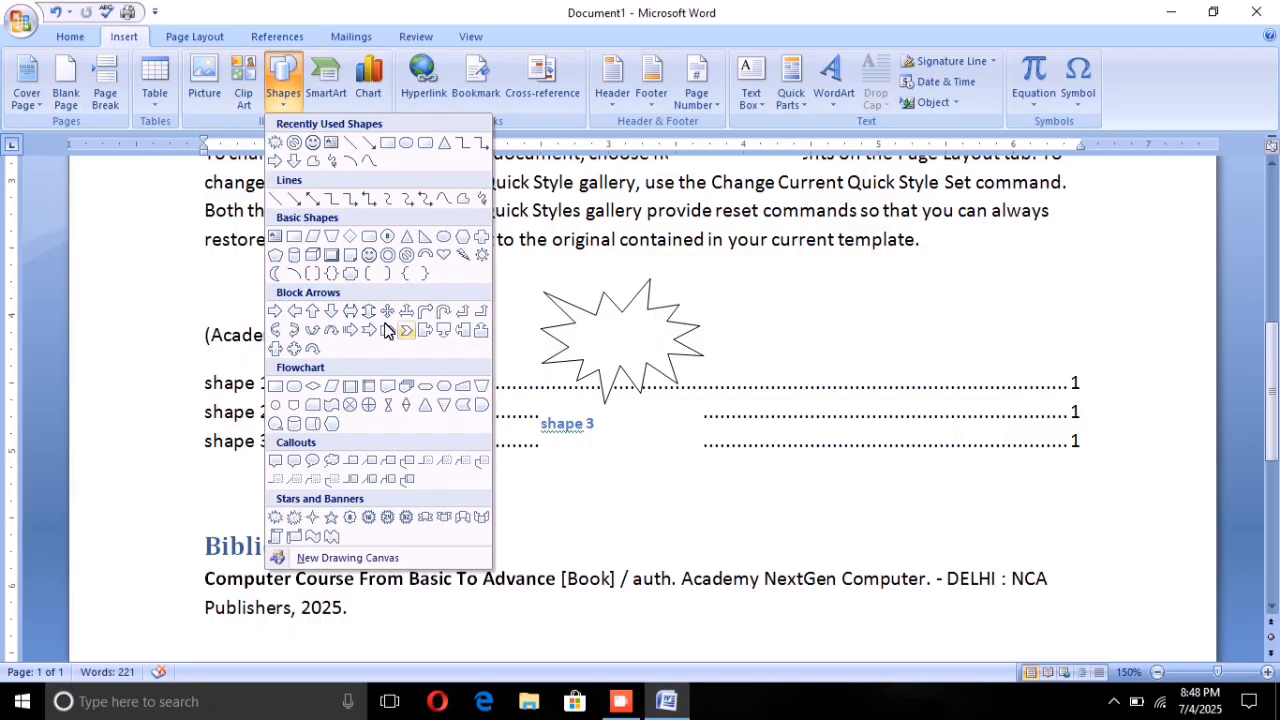
pyautogui.click(294, 348)
pyautogui.scroll(-3, 884, 480)
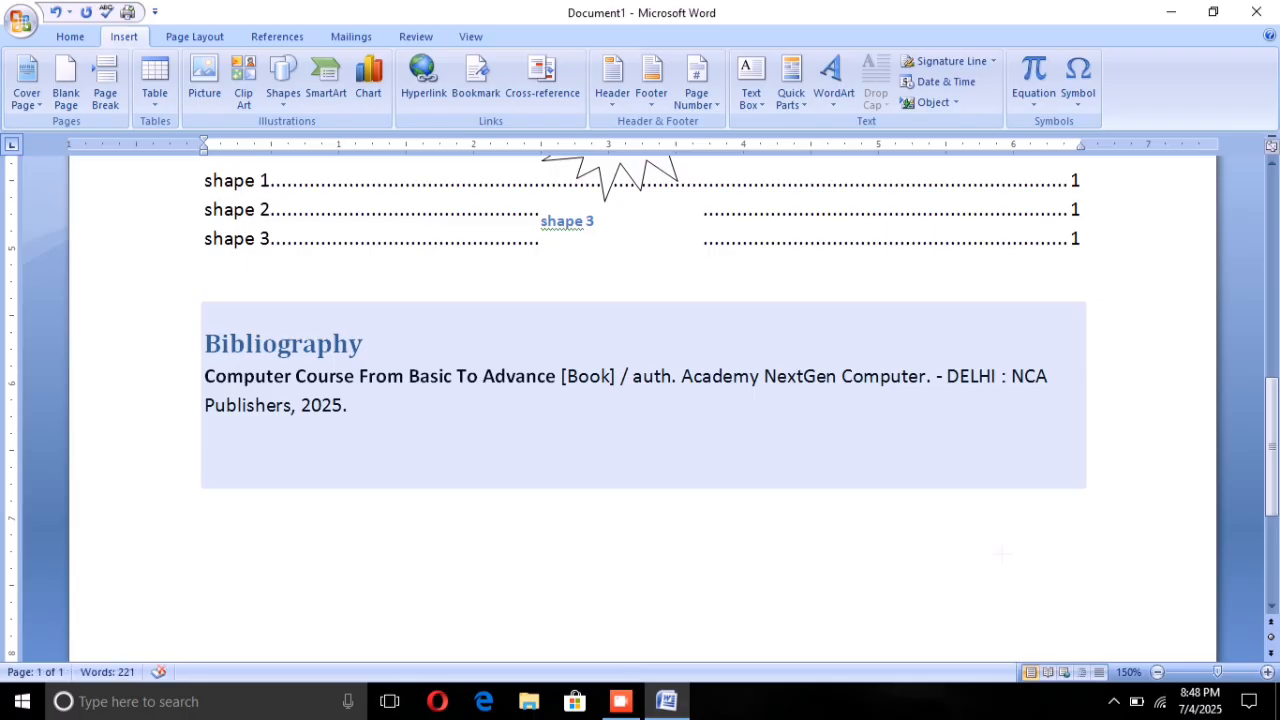
pyautogui.moveTo(879, 462); pyautogui.dragTo(1052, 646)
pyautogui.click(930, 588)
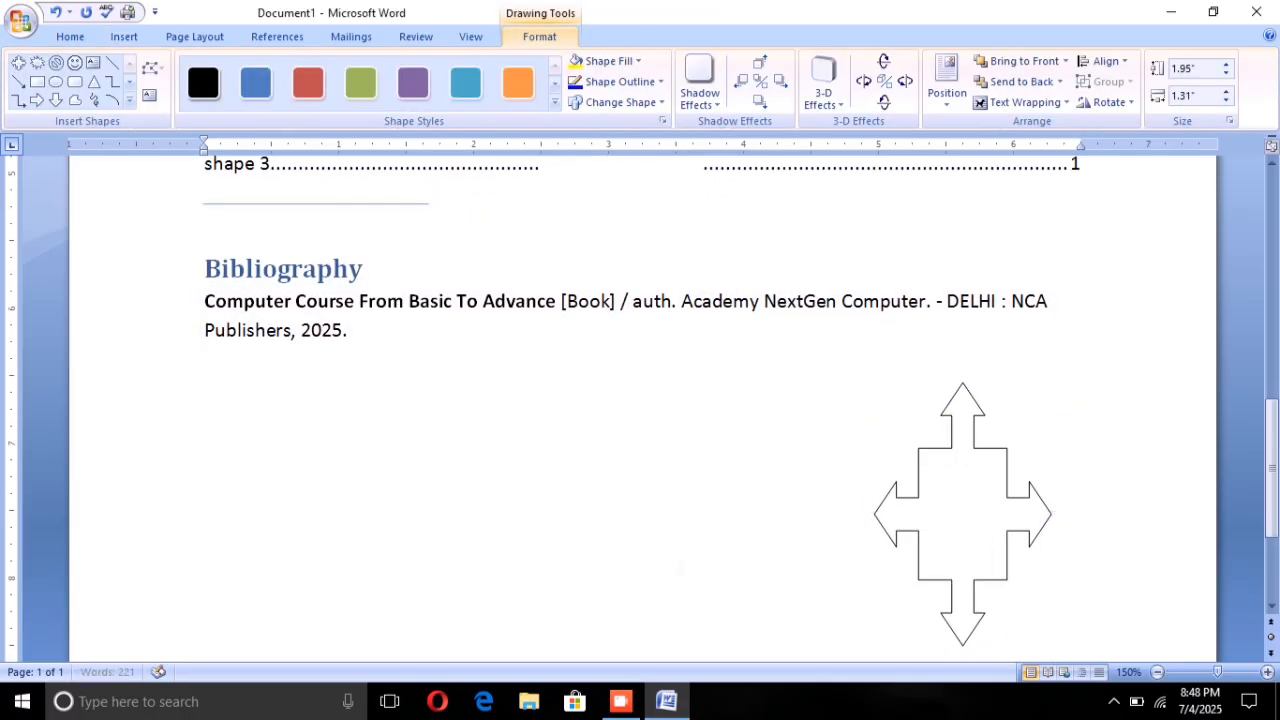
# Step: Move the four-way arrow callout horizontally to about the middle of the page, slightly lower beneath the bibliography
pyautogui.scroll(-1, 930, 588)
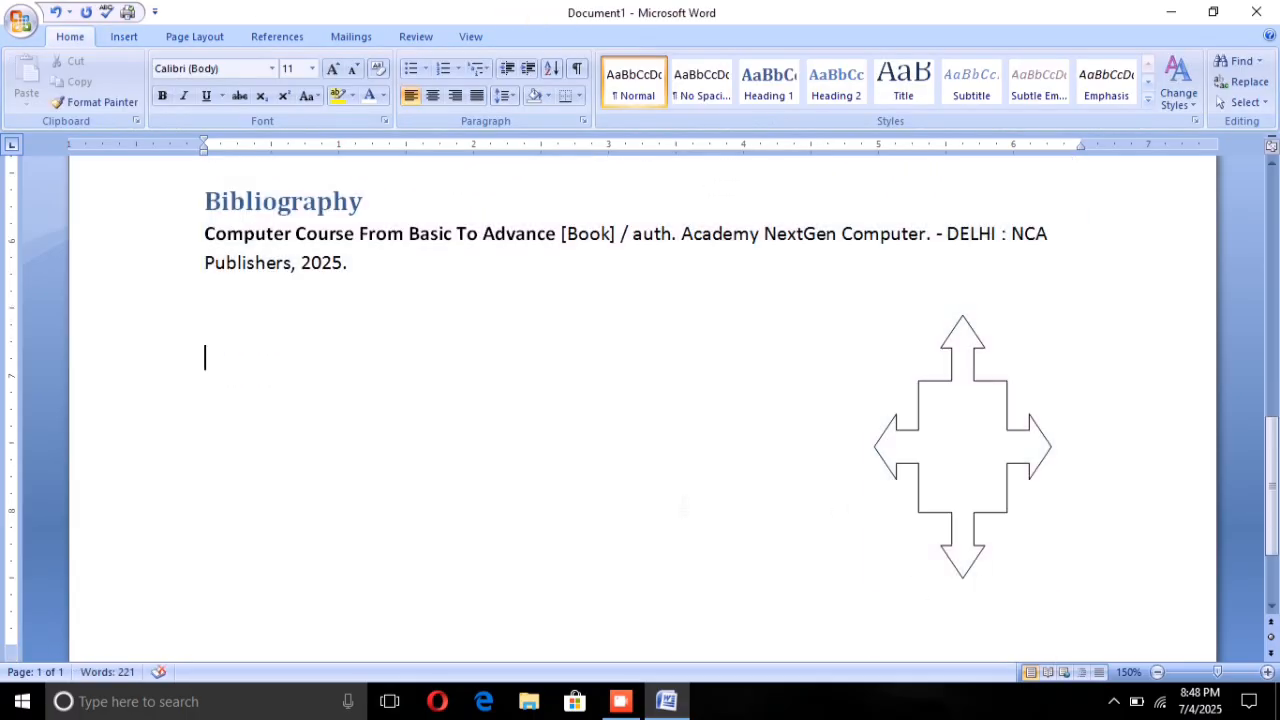
pyautogui.click(923, 491)
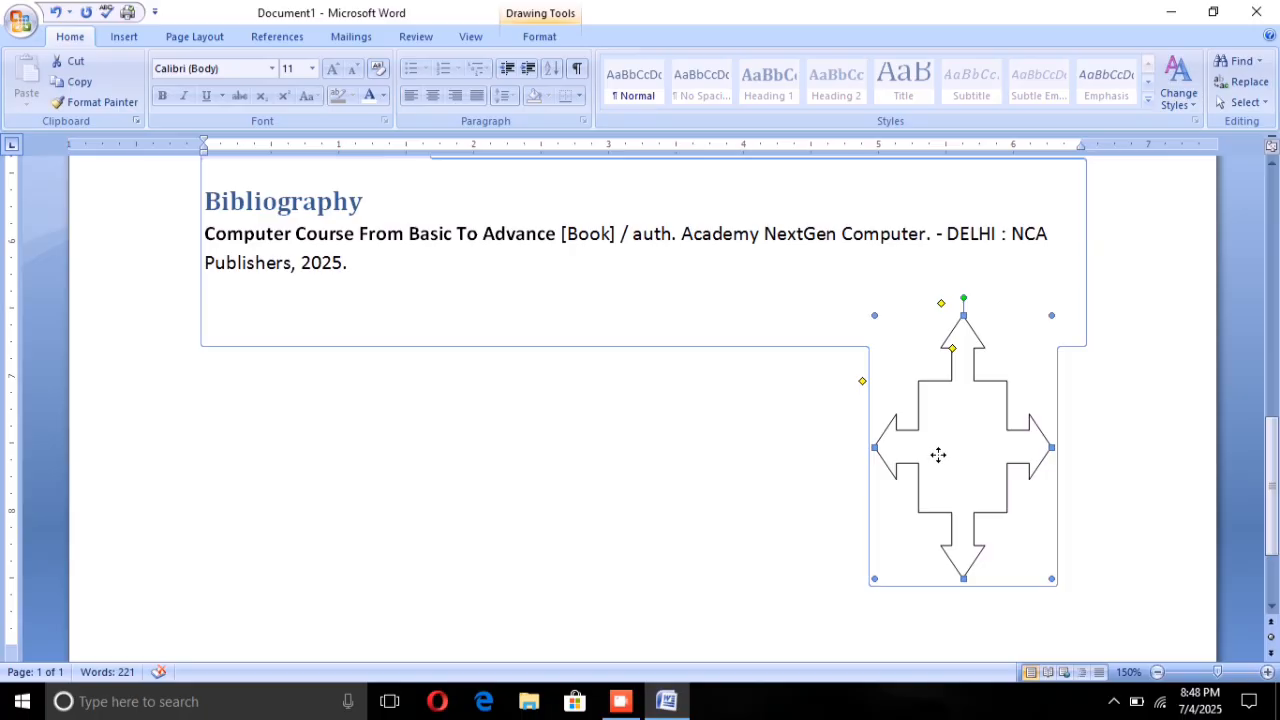
pyautogui.moveTo(937, 451); pyautogui.dragTo(594, 483)
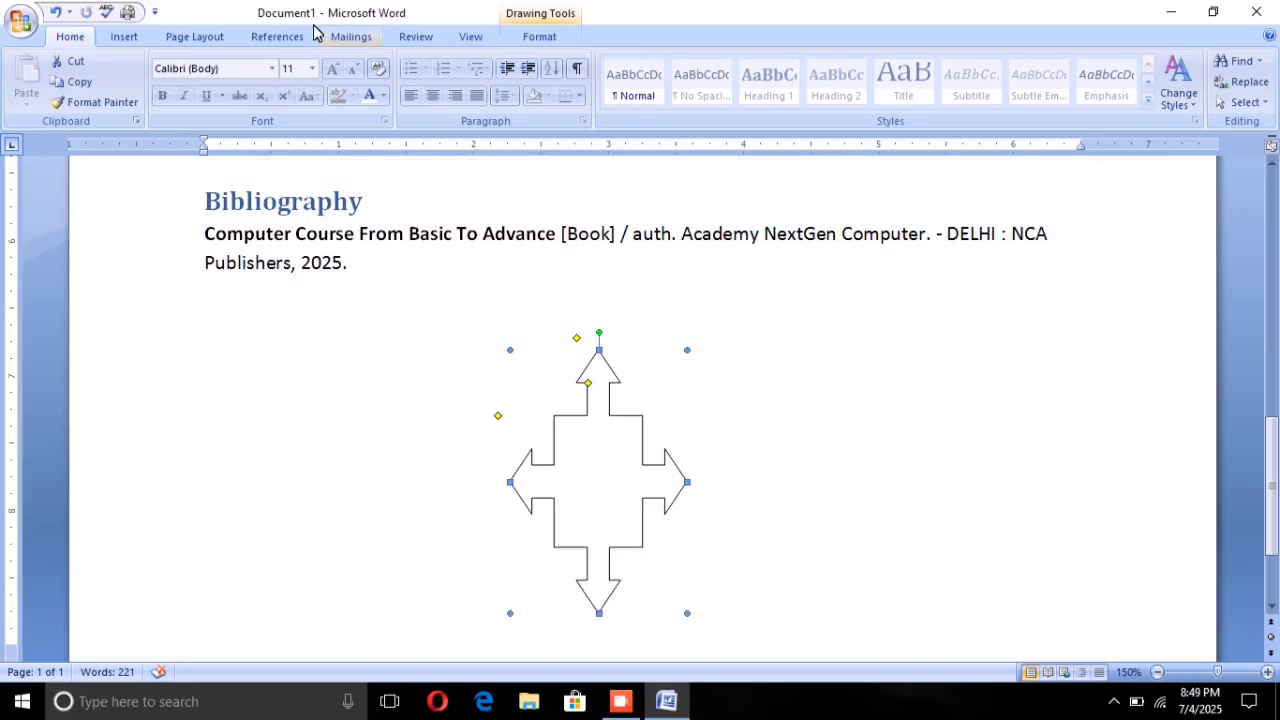
# Step: Insert the caption "shape 4" below the four-way arrow callout beneath the bibliography, using the "shape" label
pyautogui.click(277, 36)
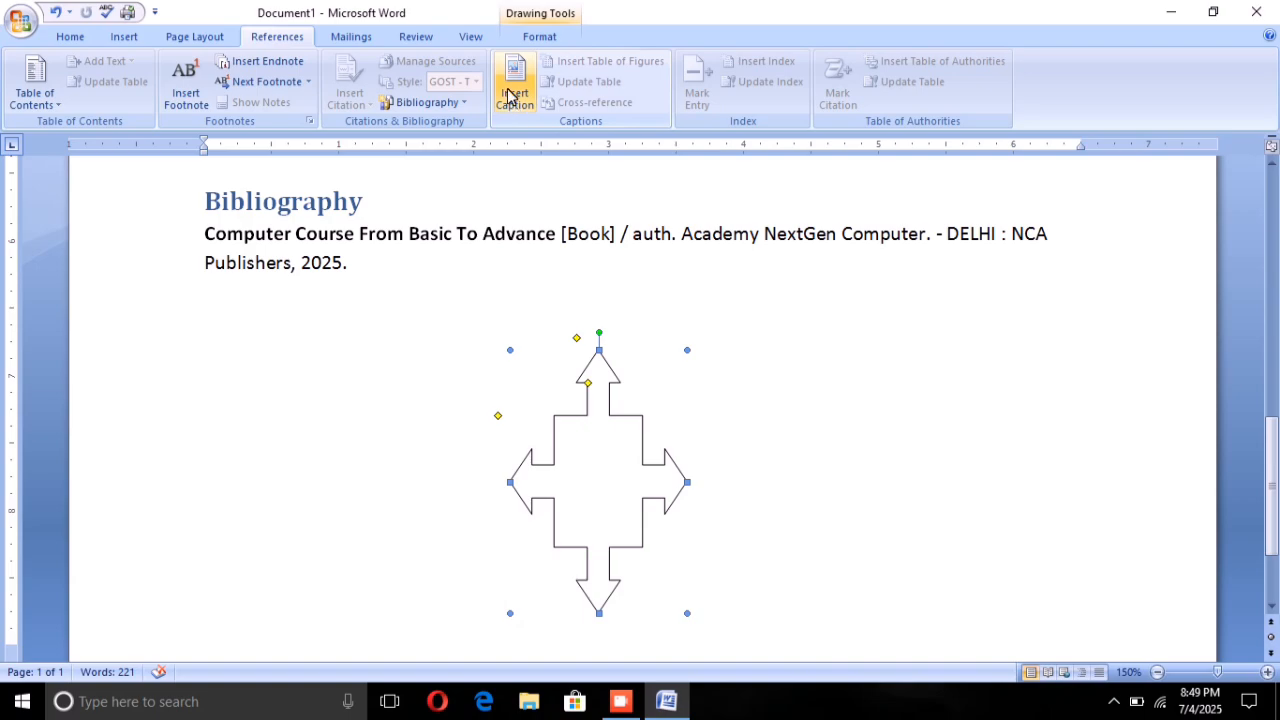
pyautogui.click(513, 105)
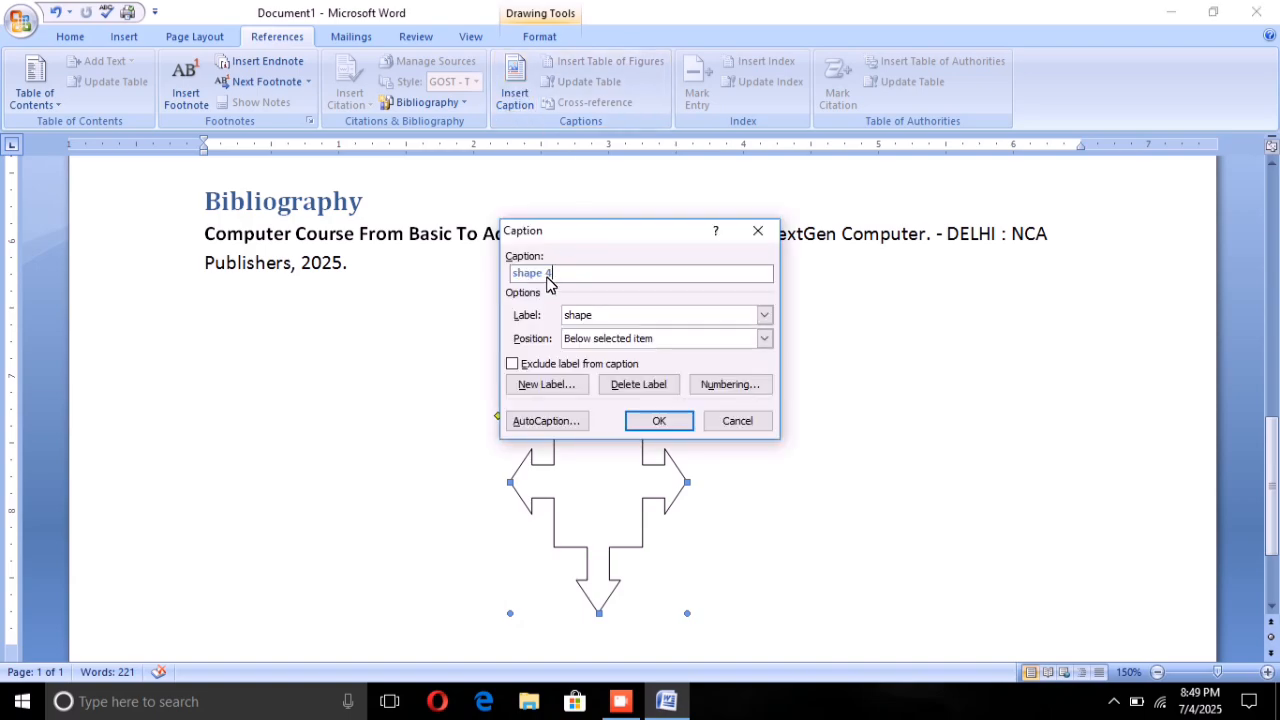
pyautogui.click(659, 421)
pyautogui.scroll(-2, 617, 540)
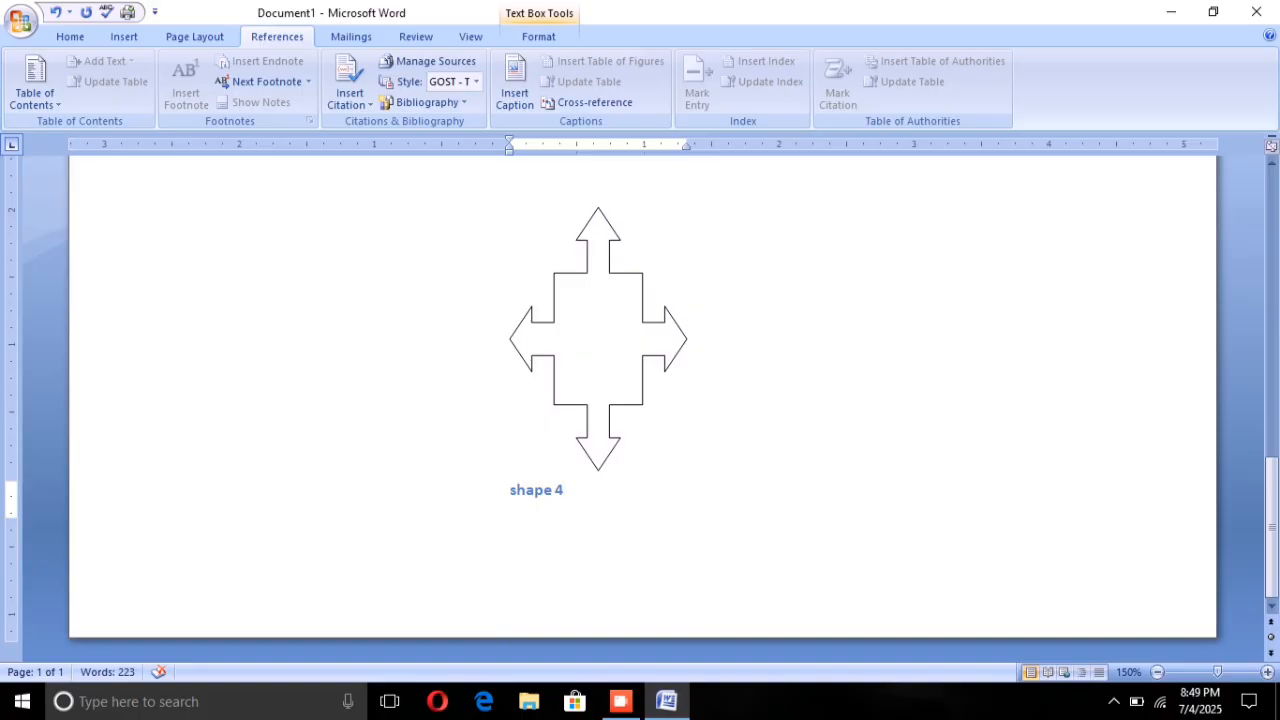
pyautogui.click(570, 555)
# Step: Update the entire table of figures above the bibliography, not only its page numbers
pyautogui.scroll(3, 554, 494)
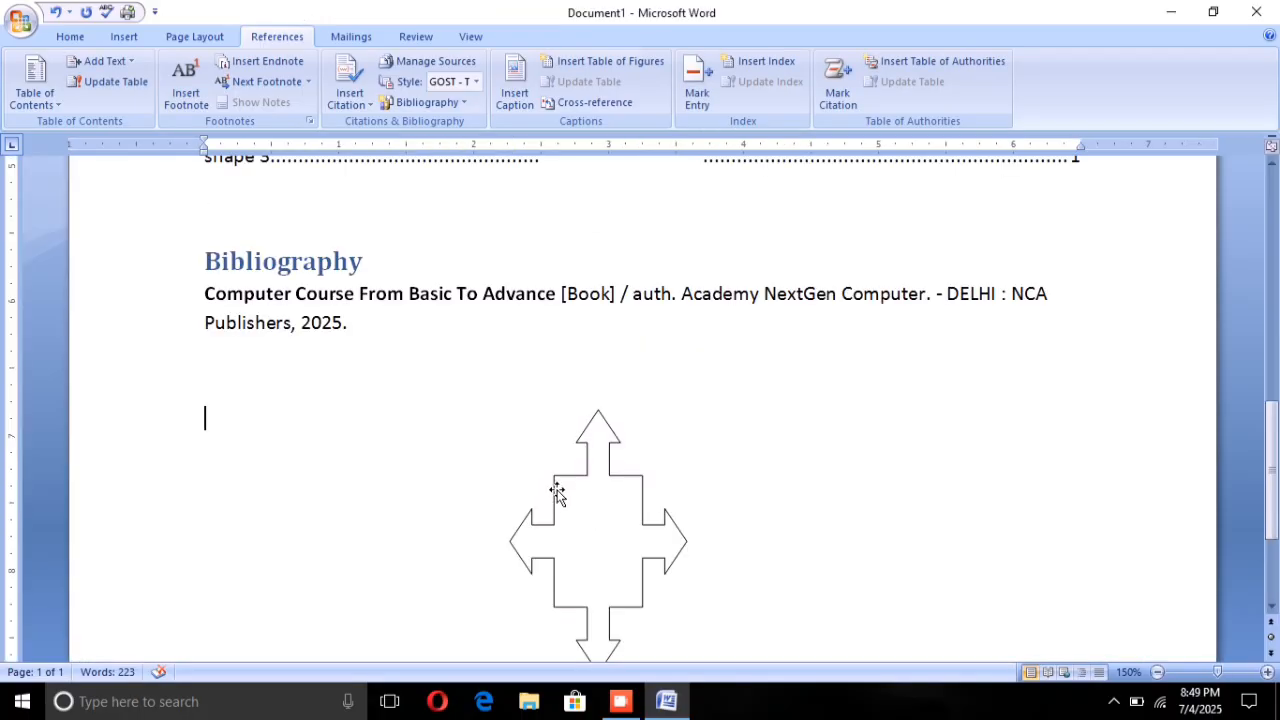
pyautogui.scroll(2, 557, 492)
pyautogui.scroll(3, 483, 372)
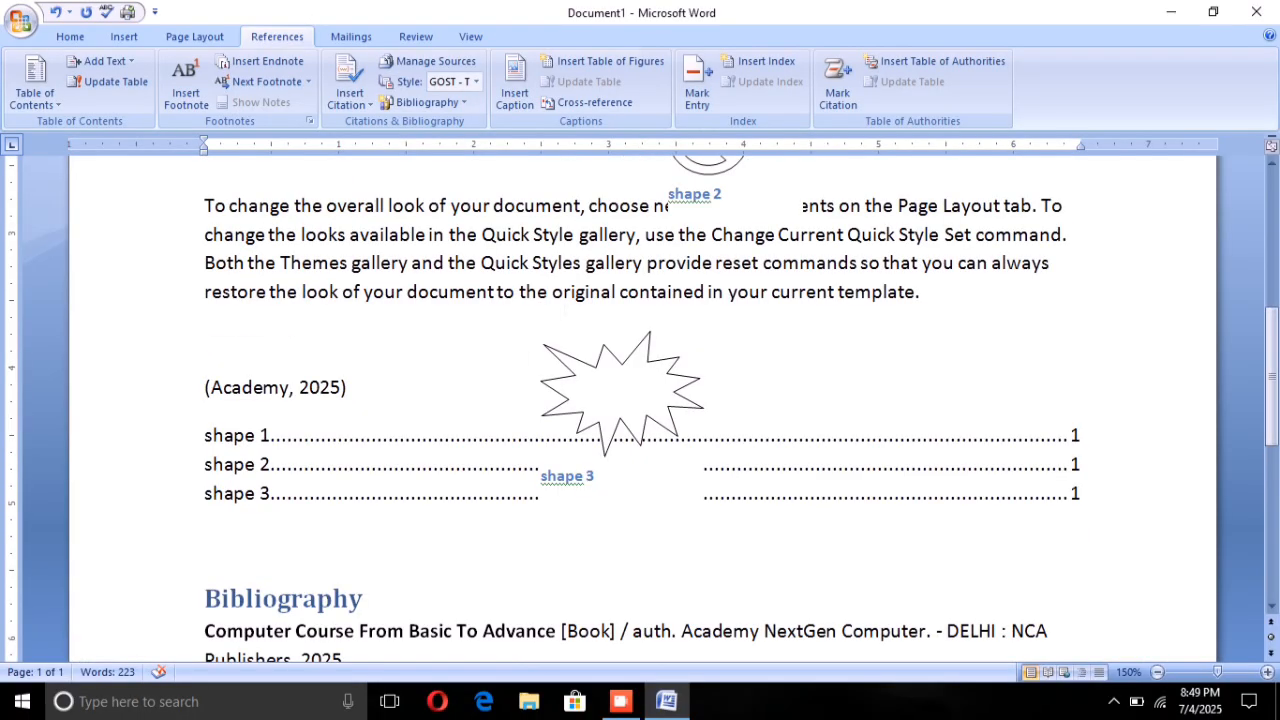
pyautogui.scroll(-1, 330, 415)
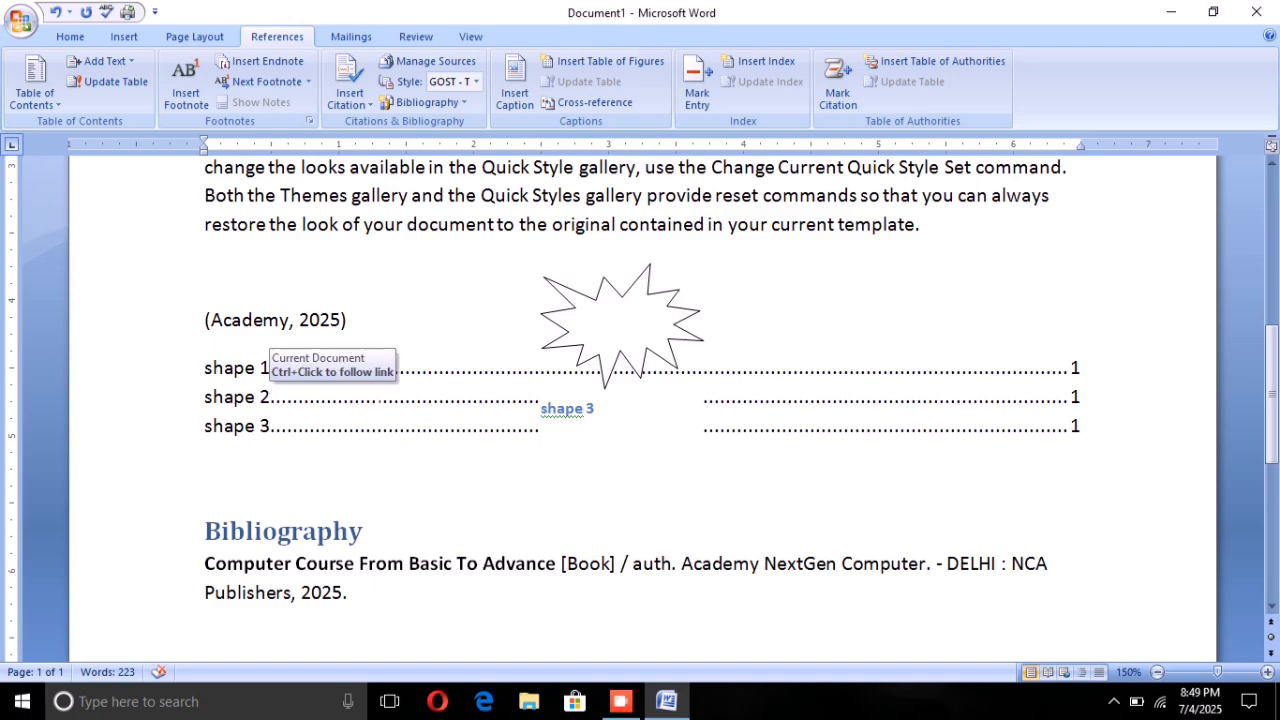
pyautogui.click(379, 397)
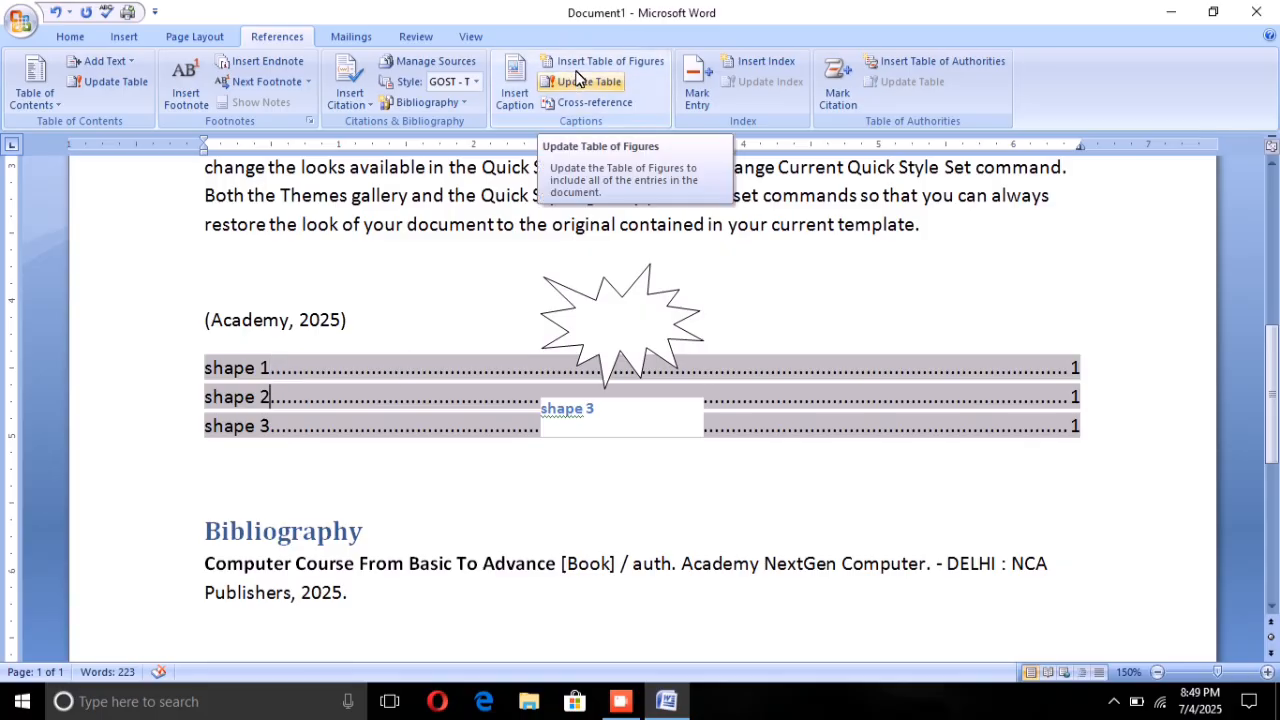
pyautogui.click(172, 241)
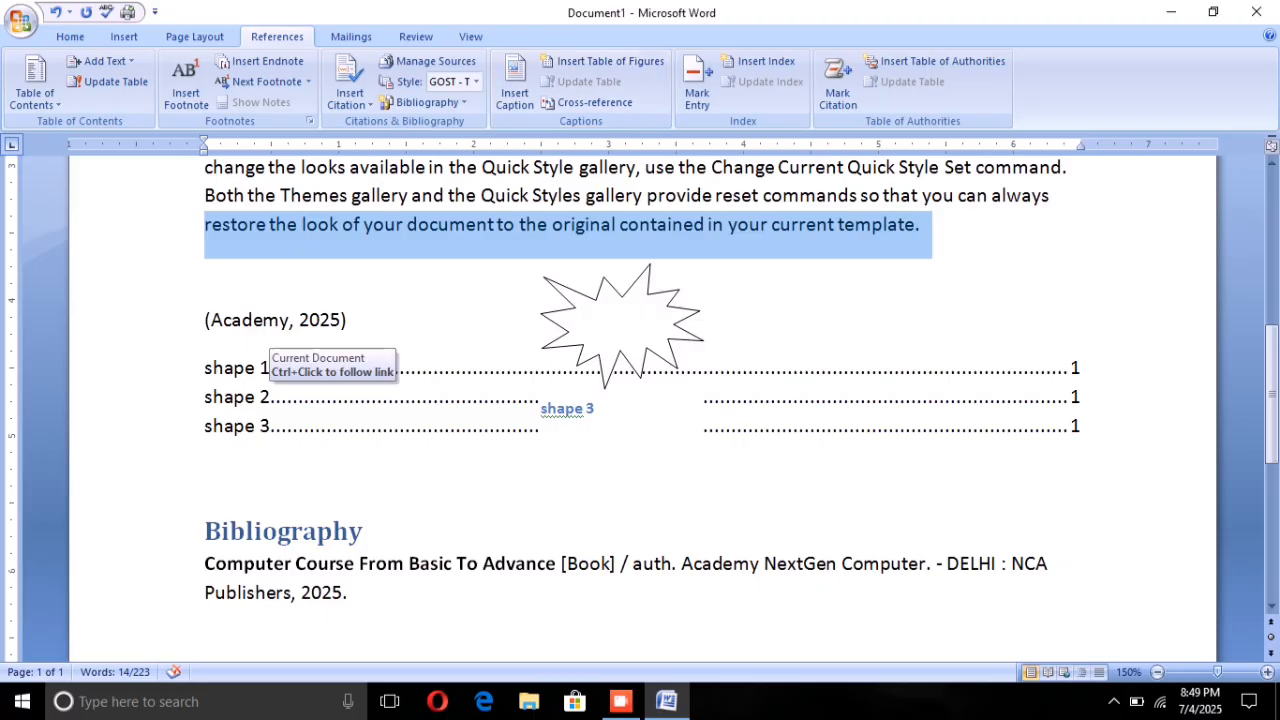
pyautogui.click(270, 397)
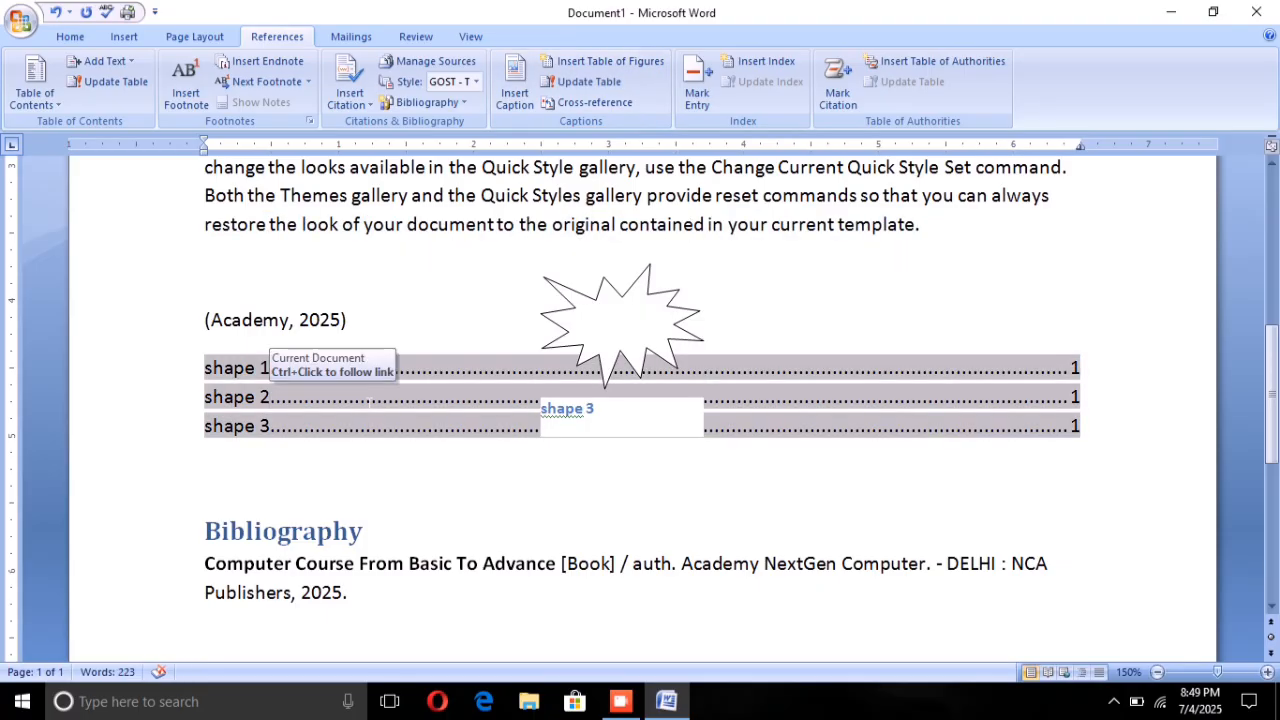
pyautogui.click(563, 84)
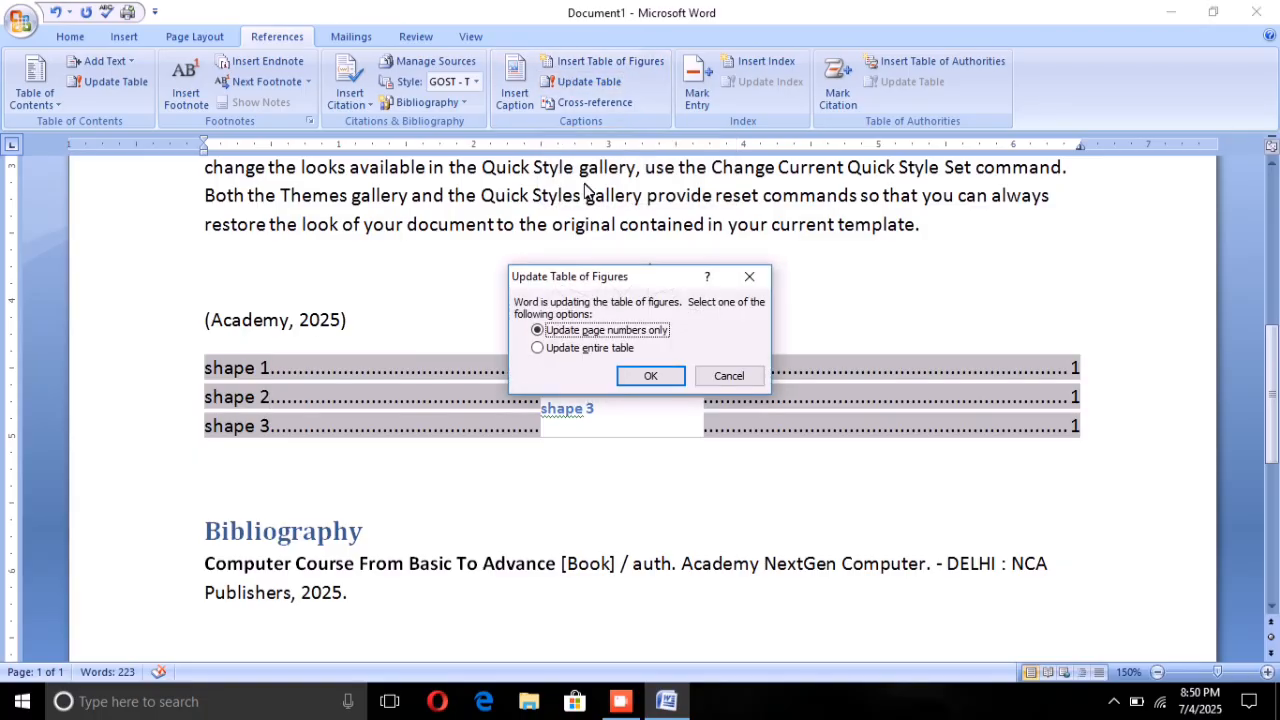
pyautogui.click(538, 348)
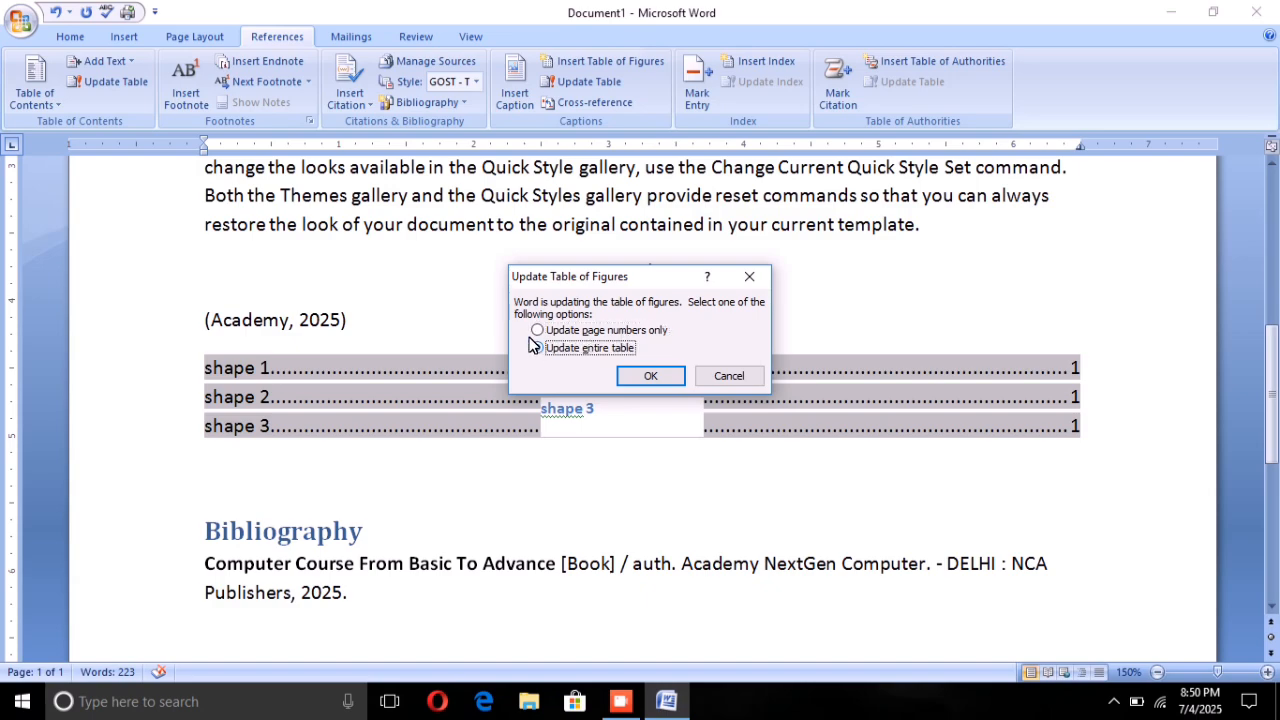
pyautogui.click(645, 375)
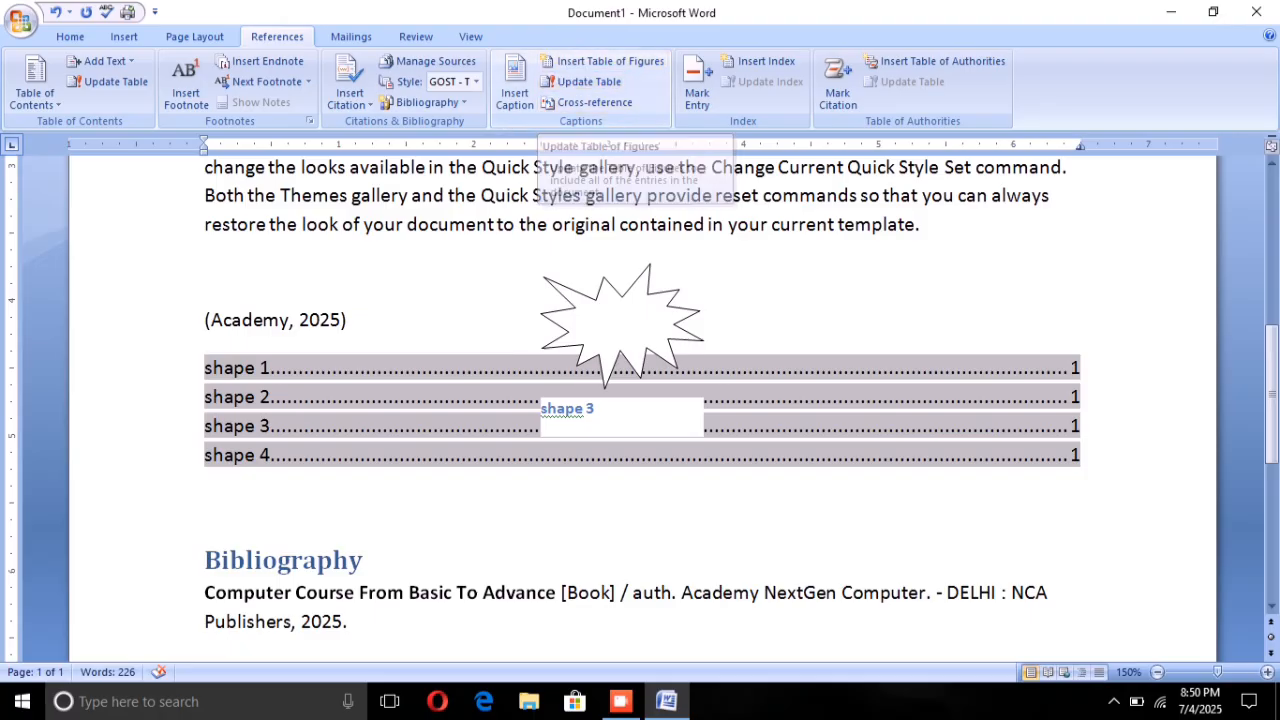
pyautogui.click(364, 490)
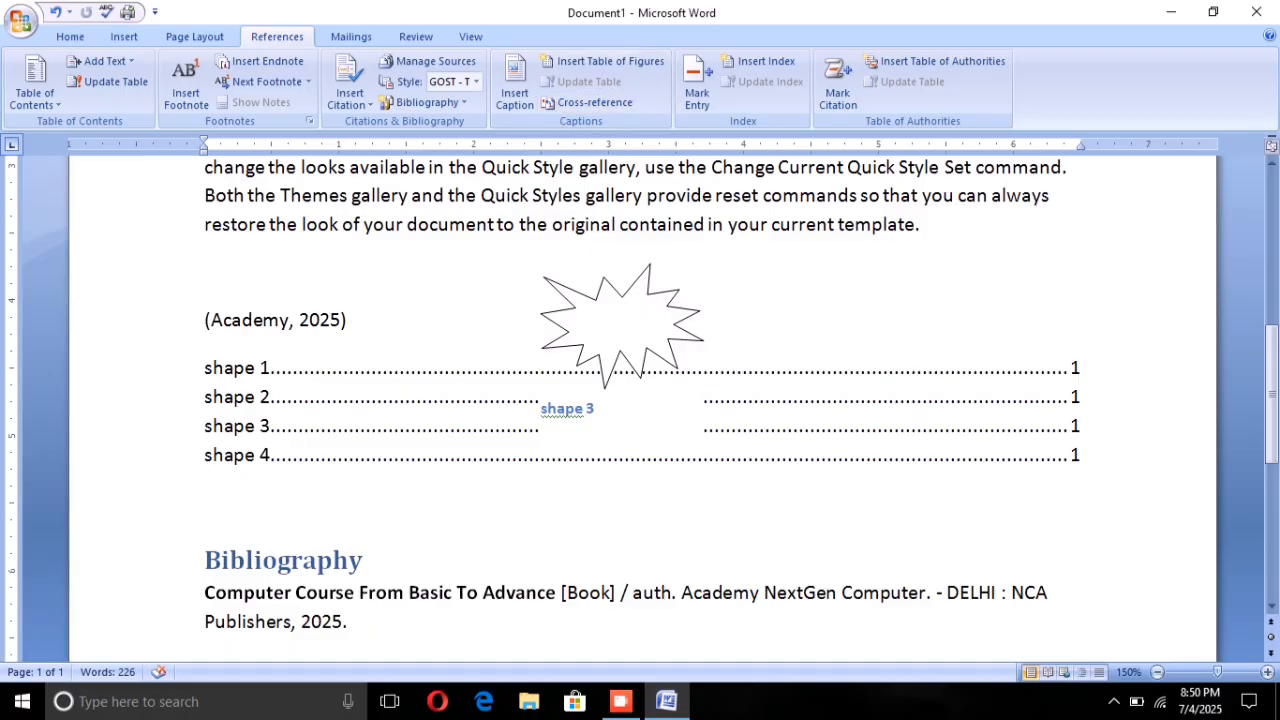
pyautogui.scroll(-3, 640, 400)
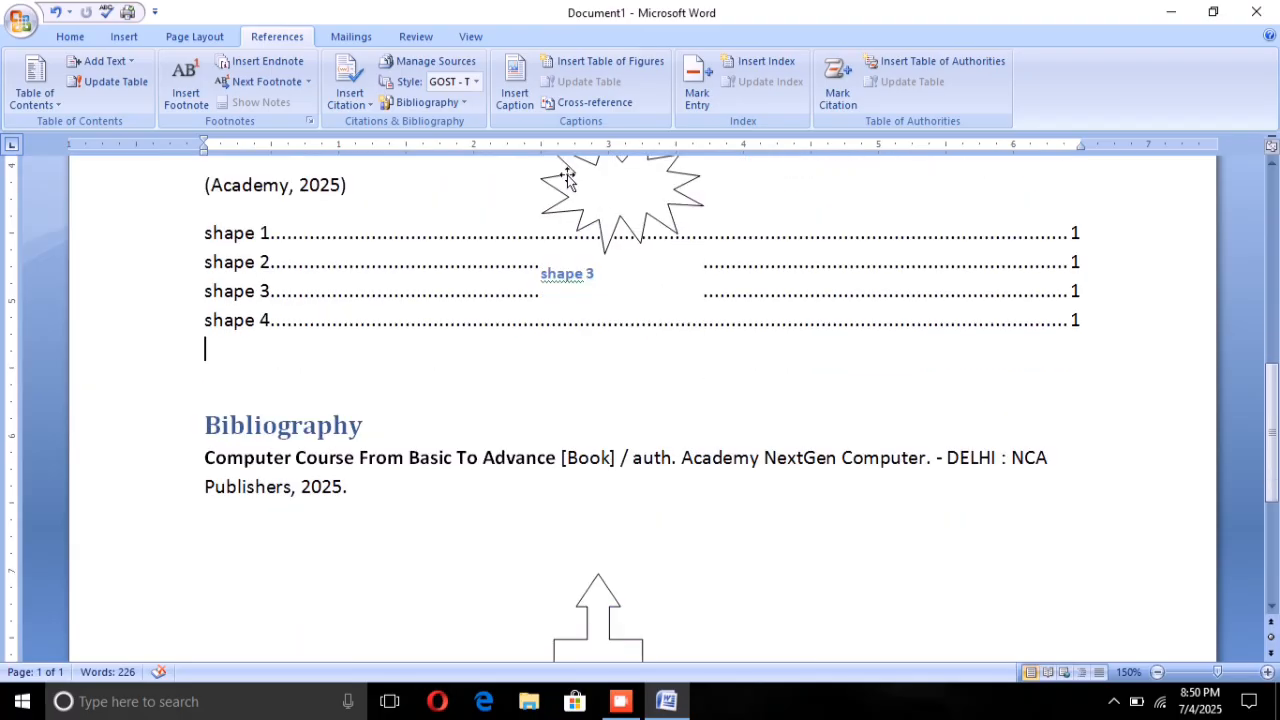
pyautogui.click(565, 101)
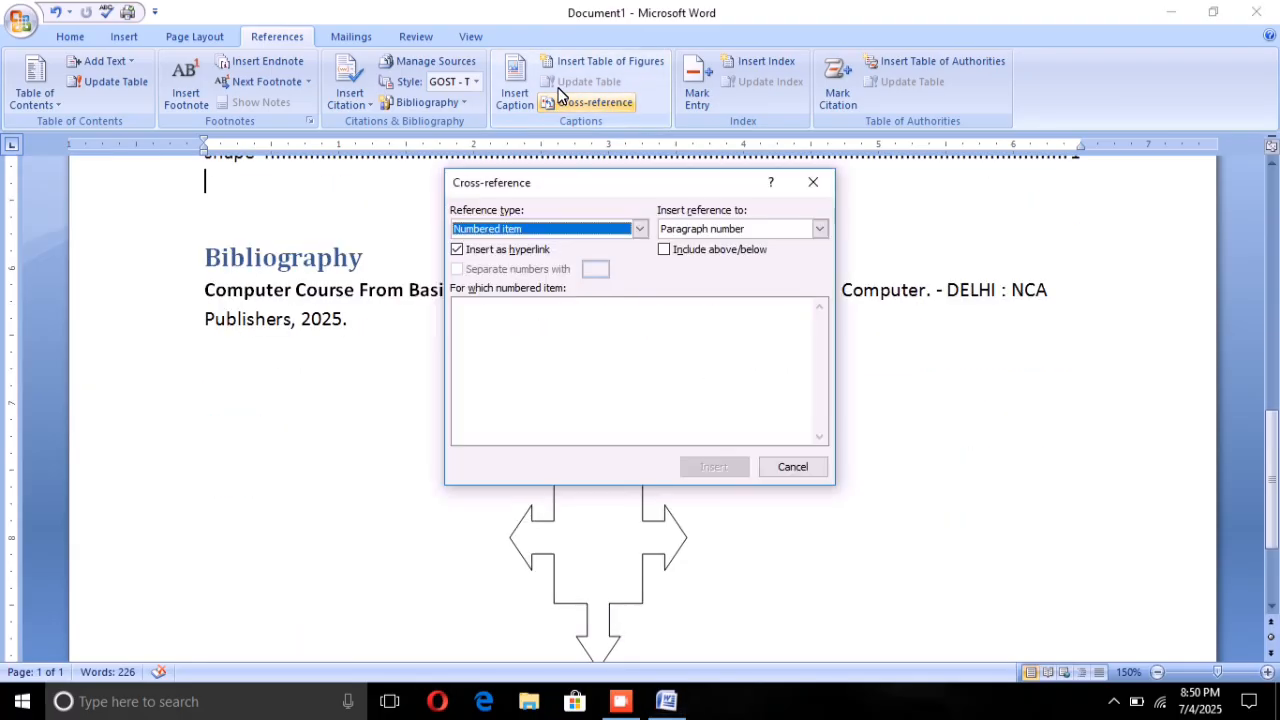
pyautogui.click(812, 185)
# Step: Insert a hyperlinked cross-reference to the entire "shape 1" caption on the empty line beneath the bibliography
pyautogui.click(205, 414)
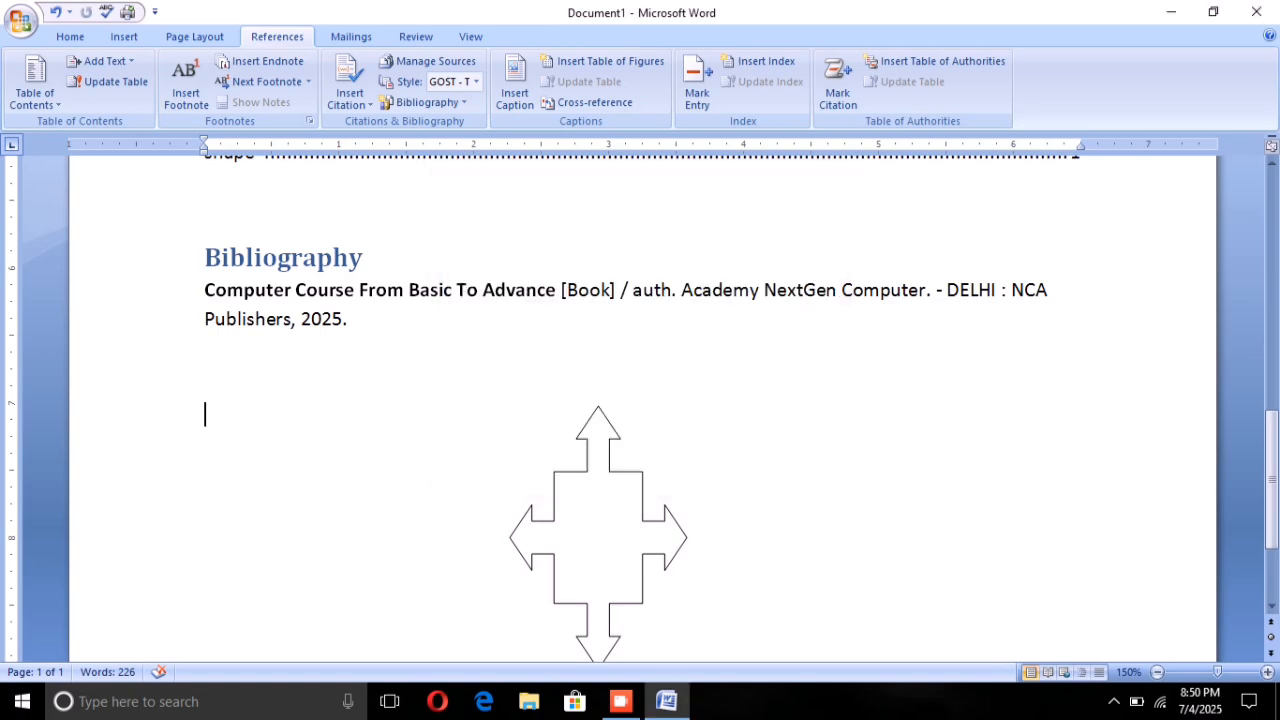
pyautogui.scroll(5, 640, 400)
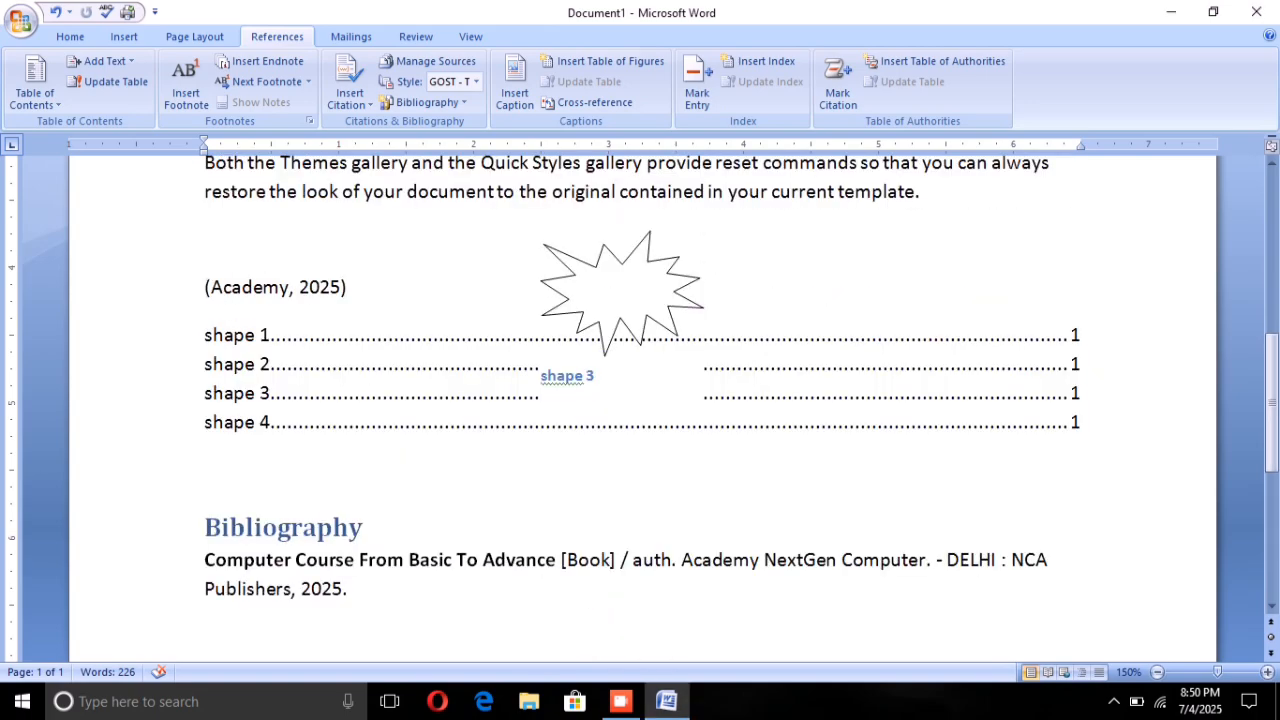
pyautogui.scroll(-3, 326, 392)
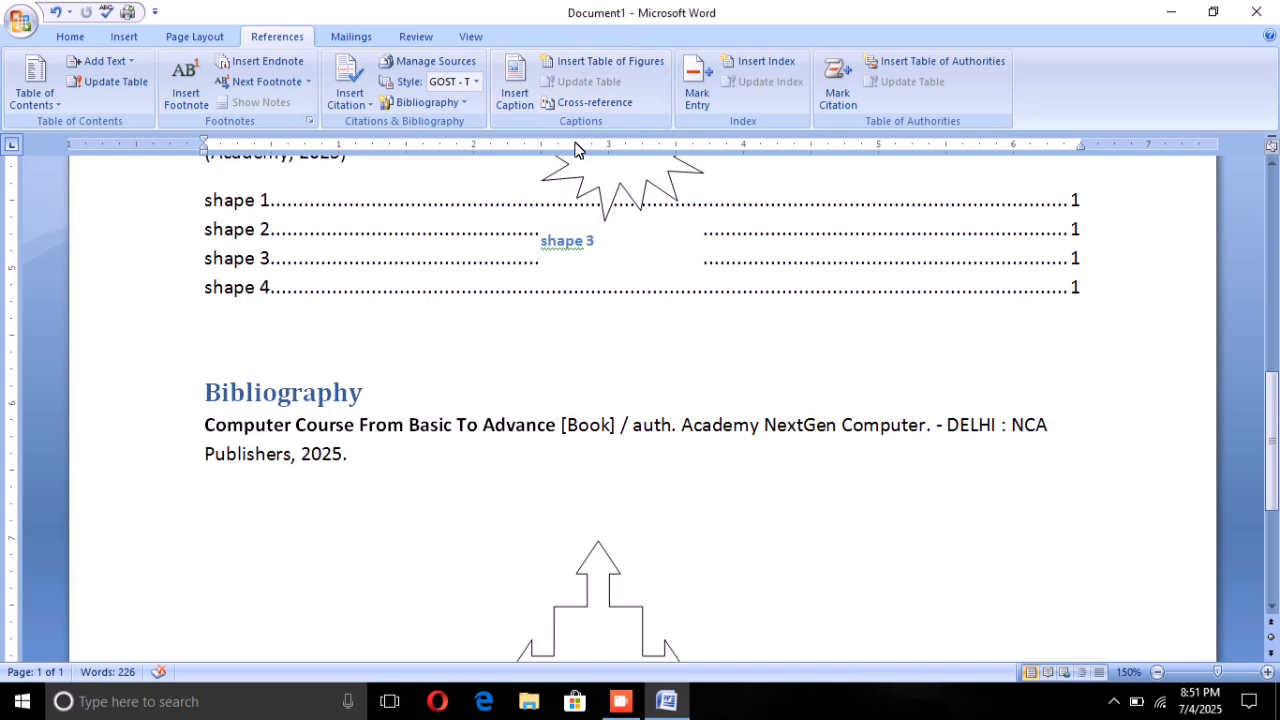
pyautogui.click(550, 101)
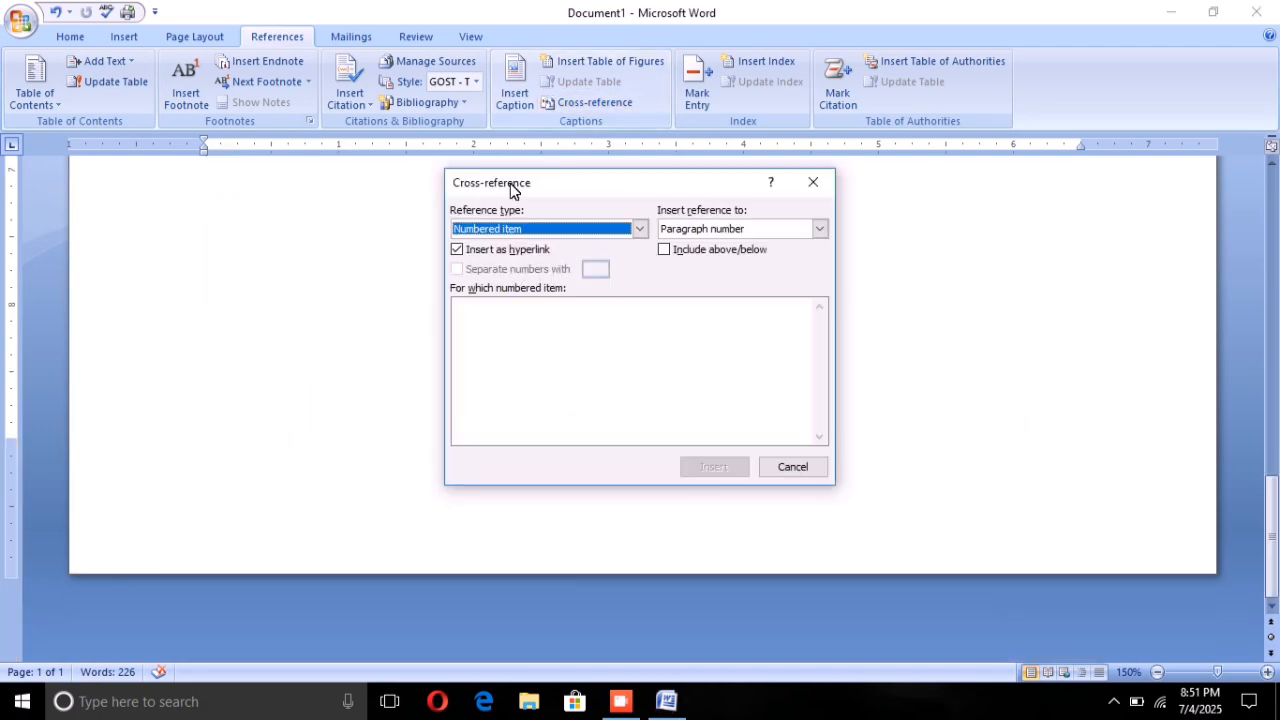
pyautogui.click(638, 229)
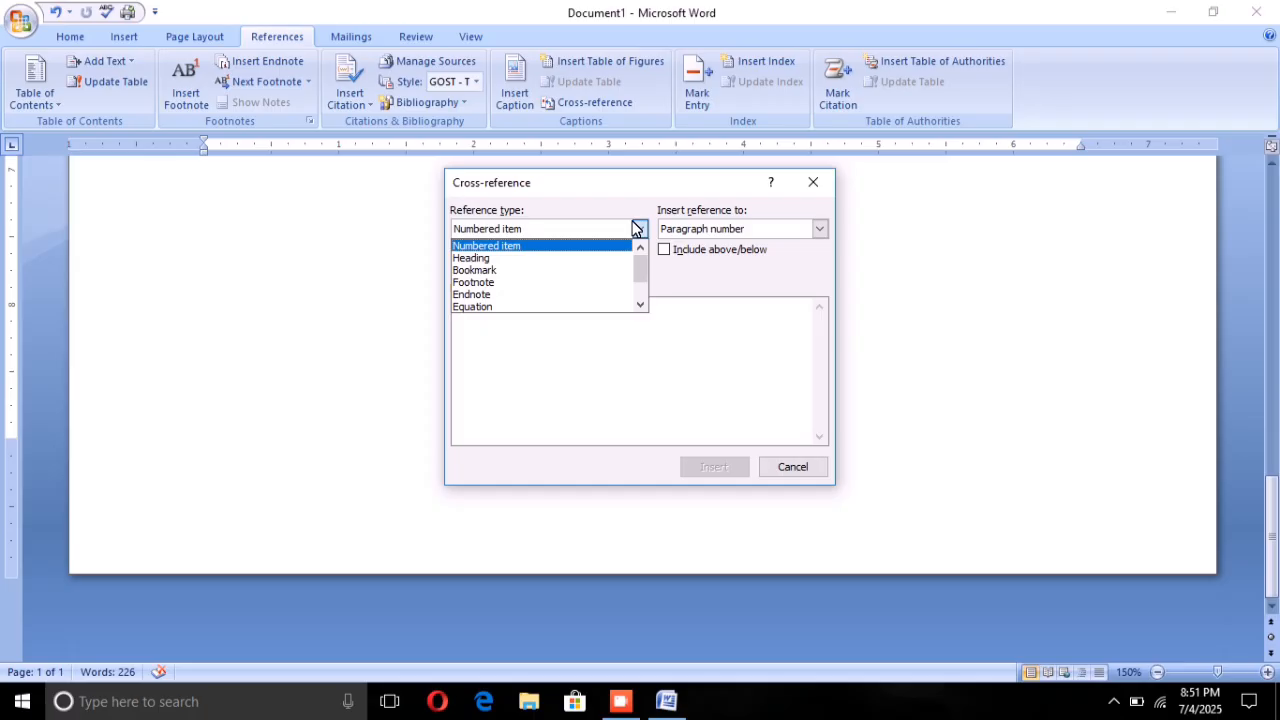
pyautogui.scroll(-3, 518, 272)
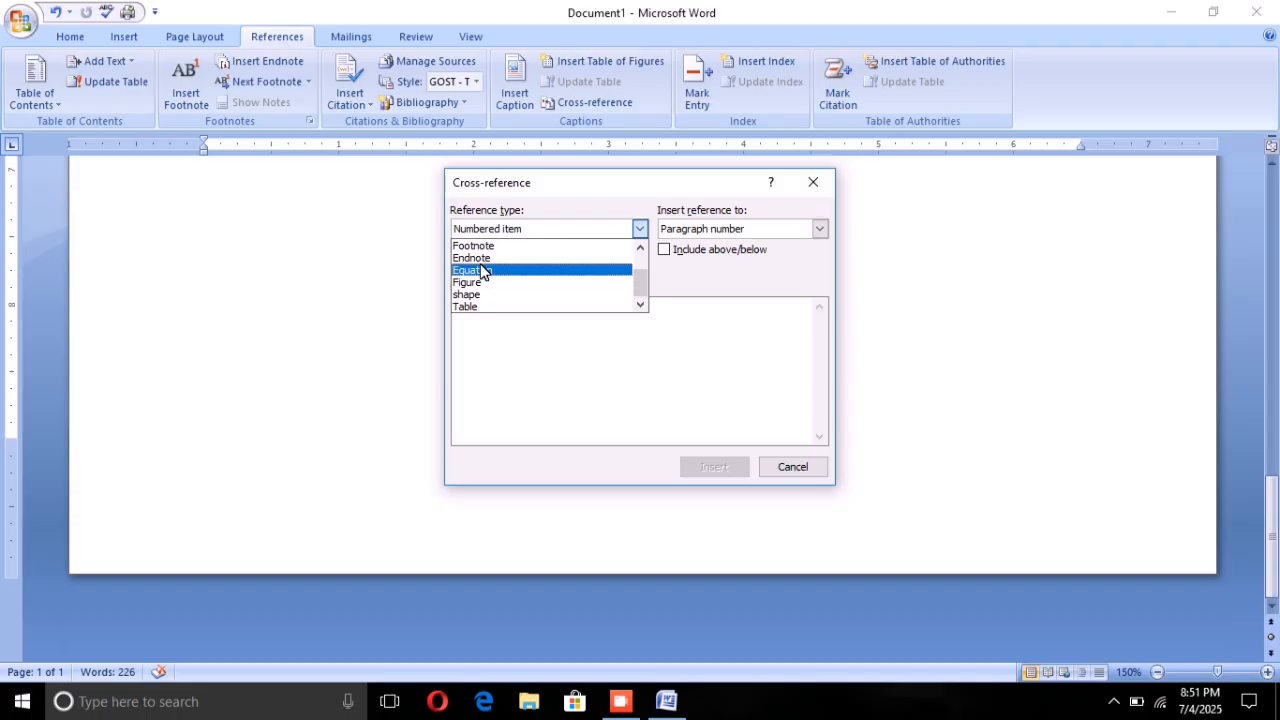
pyautogui.scroll(3, 473, 305)
pyautogui.scroll(-3, 473, 305)
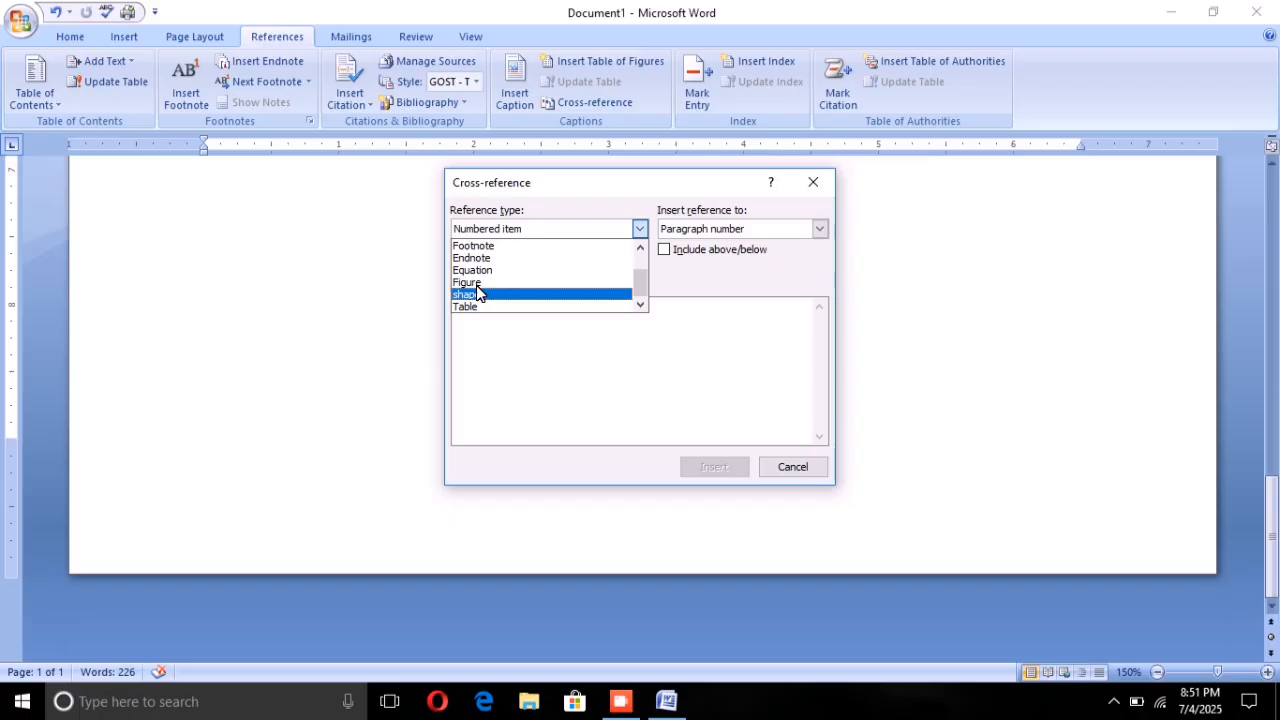
pyautogui.click(476, 294)
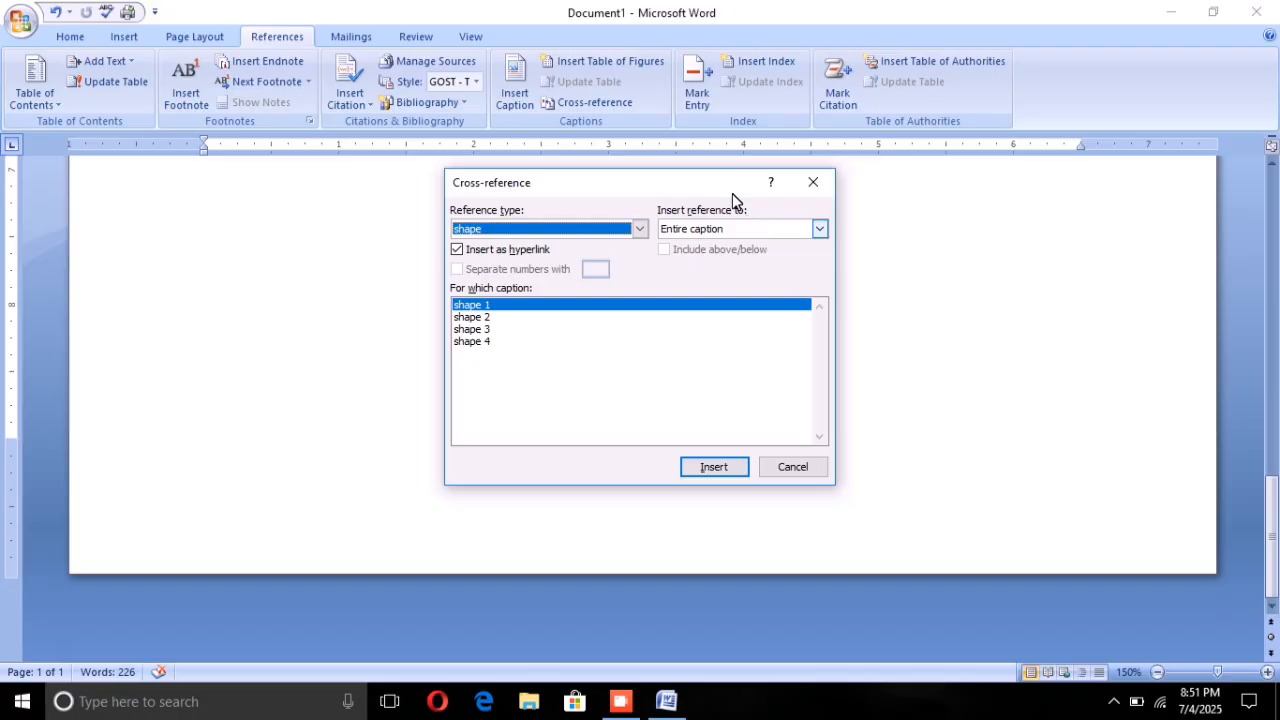
pyautogui.click(819, 228)
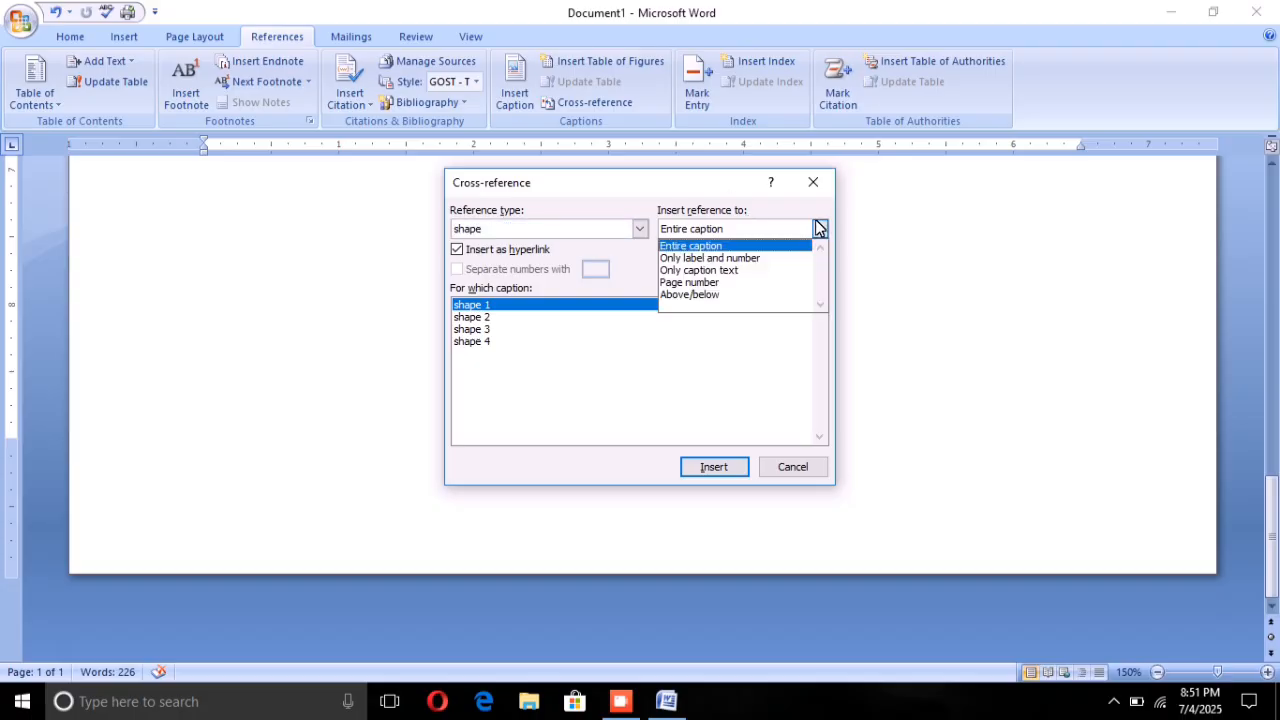
pyautogui.click(819, 228)
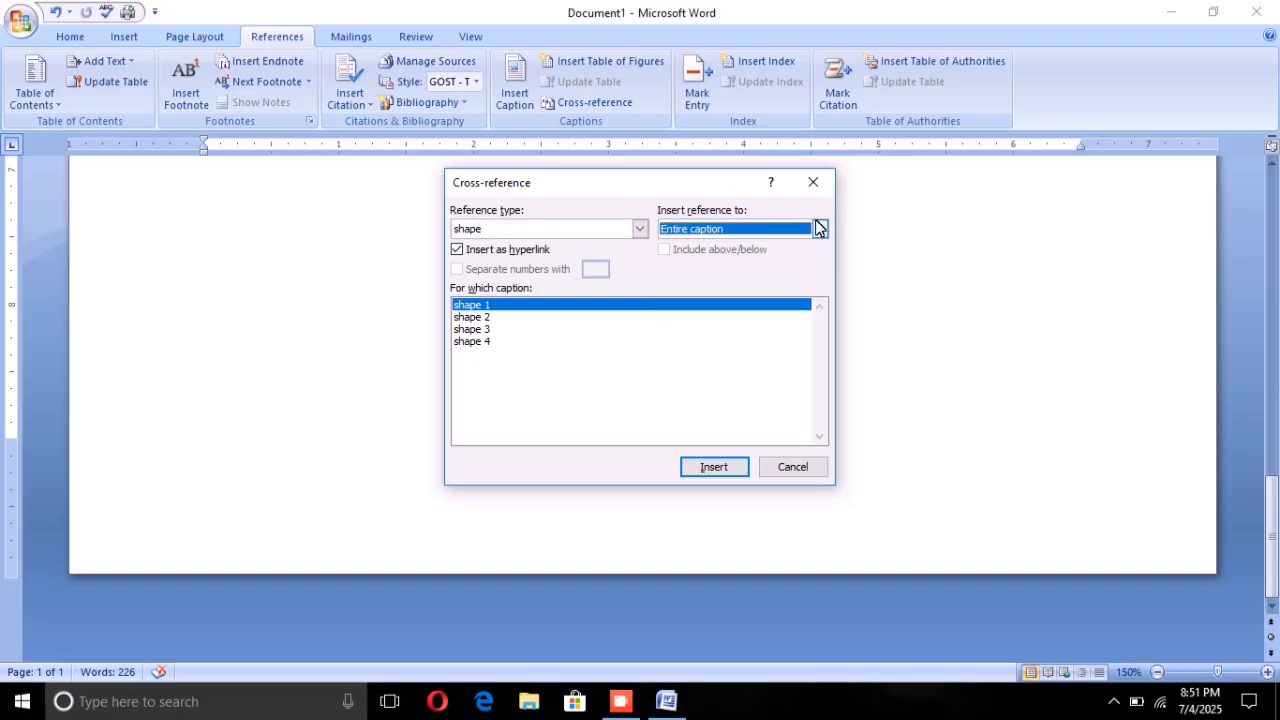
pyautogui.click(712, 466)
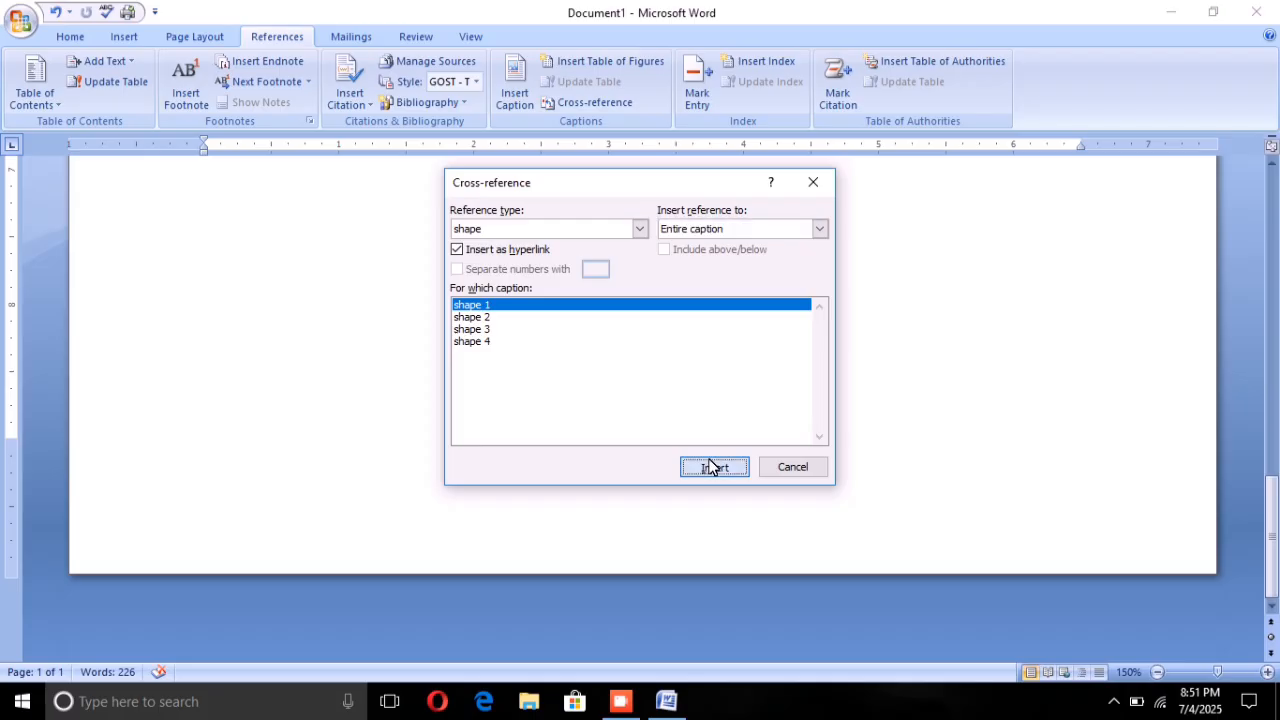
# Step: Add hyperlinked cross-references to the entire captions "shape 2", "shape 3" and "shape 4" directly after the "shape 1" reference
pyautogui.click(470, 316)
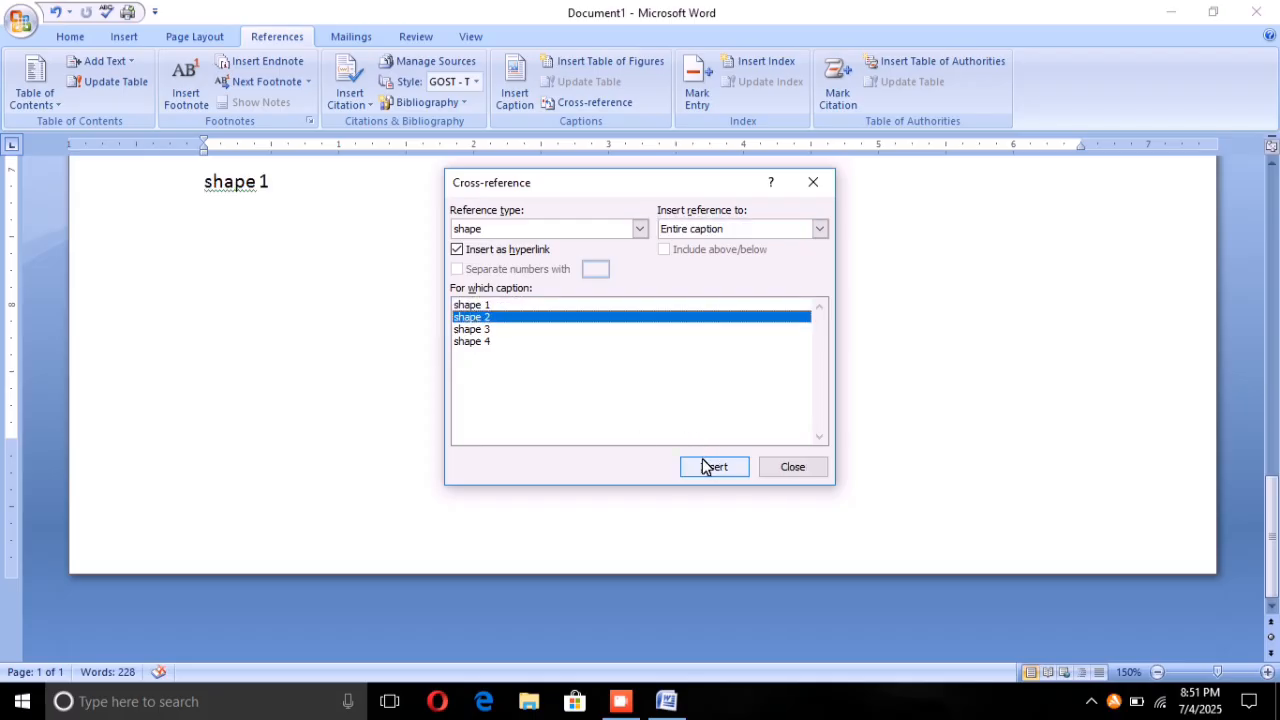
pyautogui.click(706, 463)
pyautogui.click(472, 329)
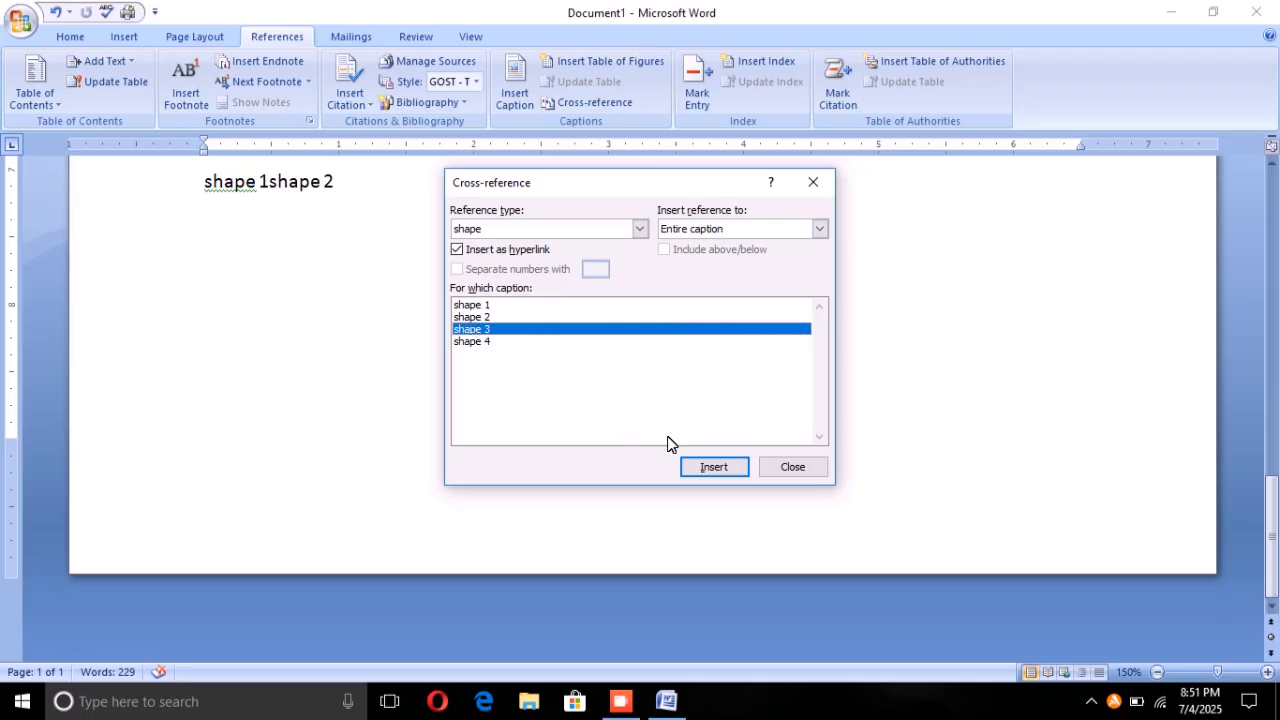
pyautogui.click(703, 465)
pyautogui.click(466, 341)
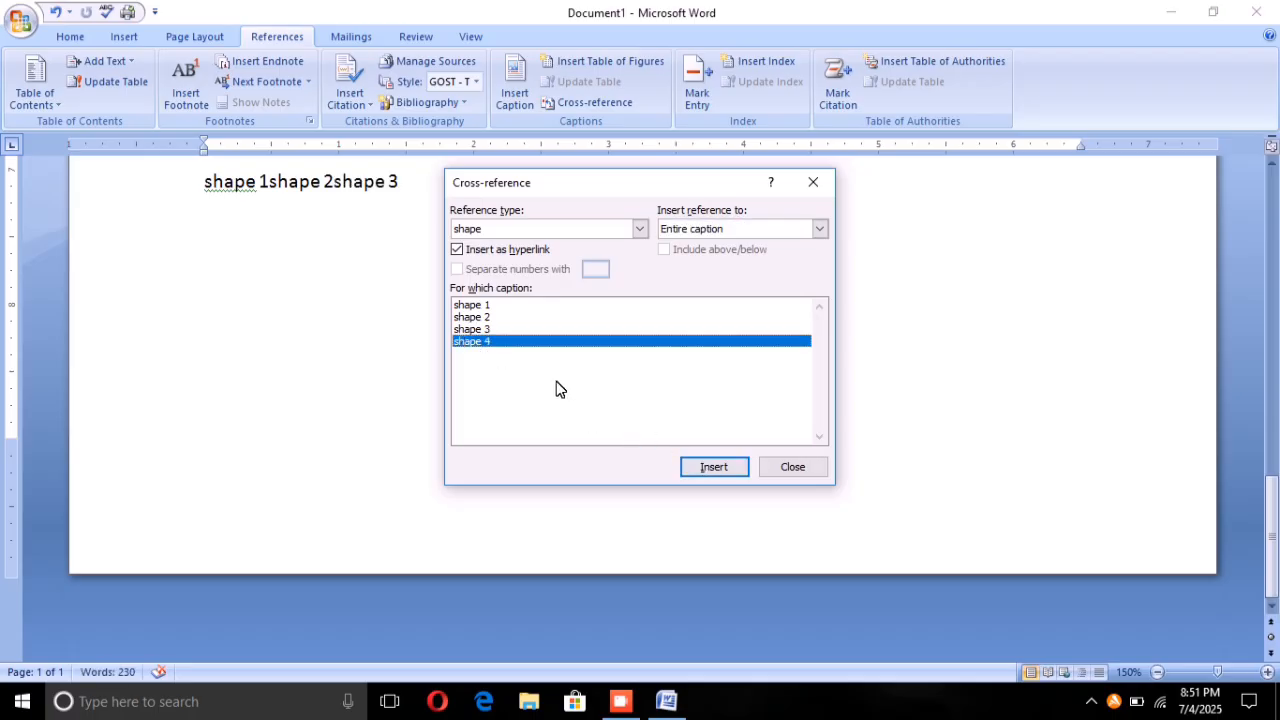
pyautogui.click(703, 462)
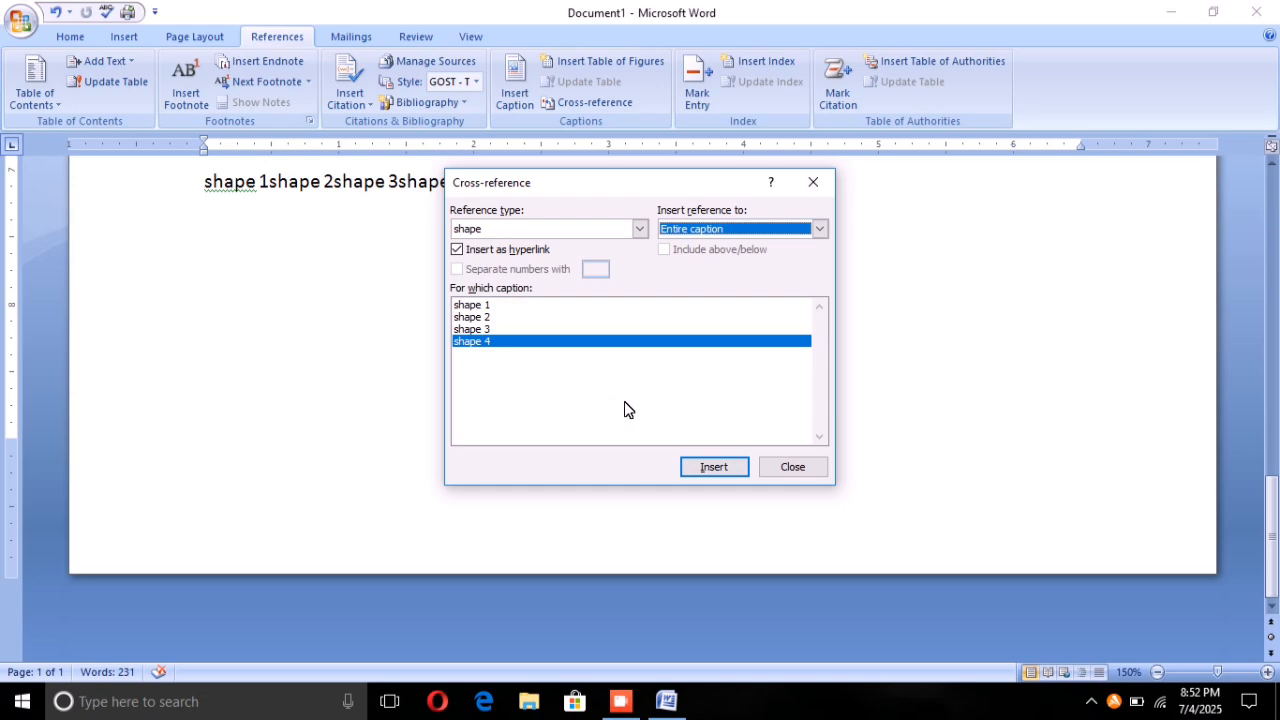
pyautogui.click(811, 184)
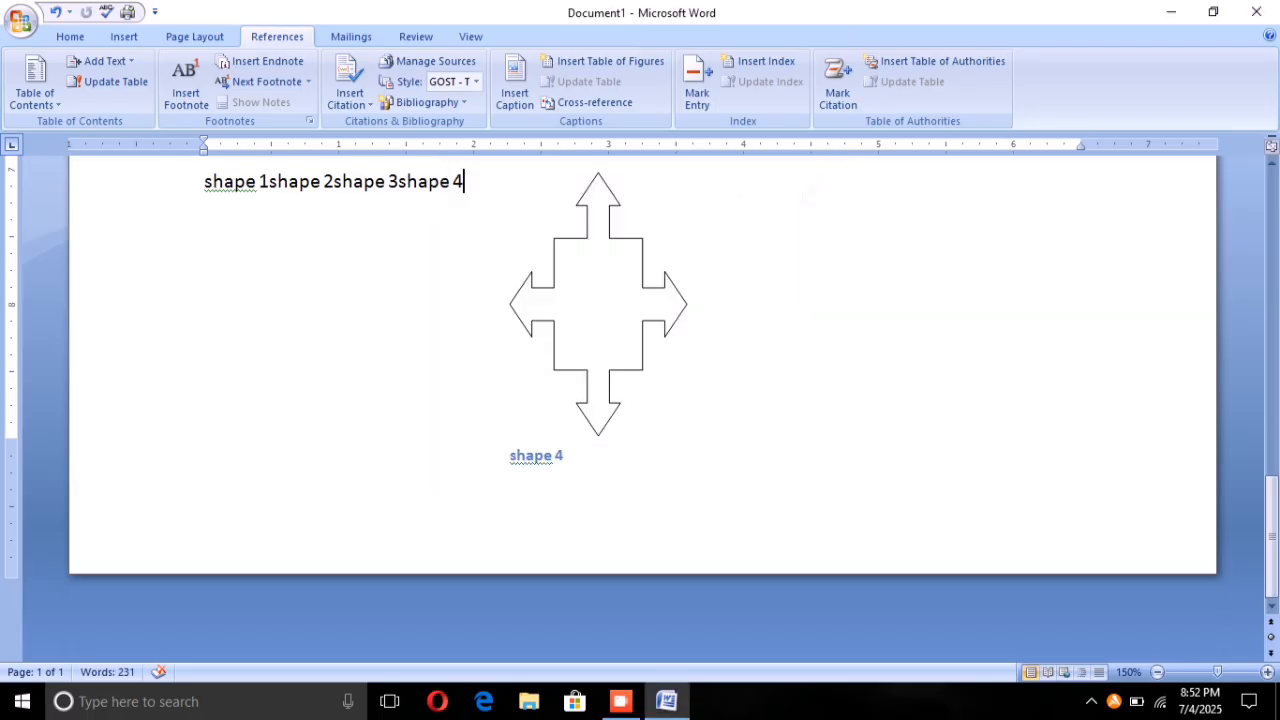
pyautogui.scroll(1, 236, 250)
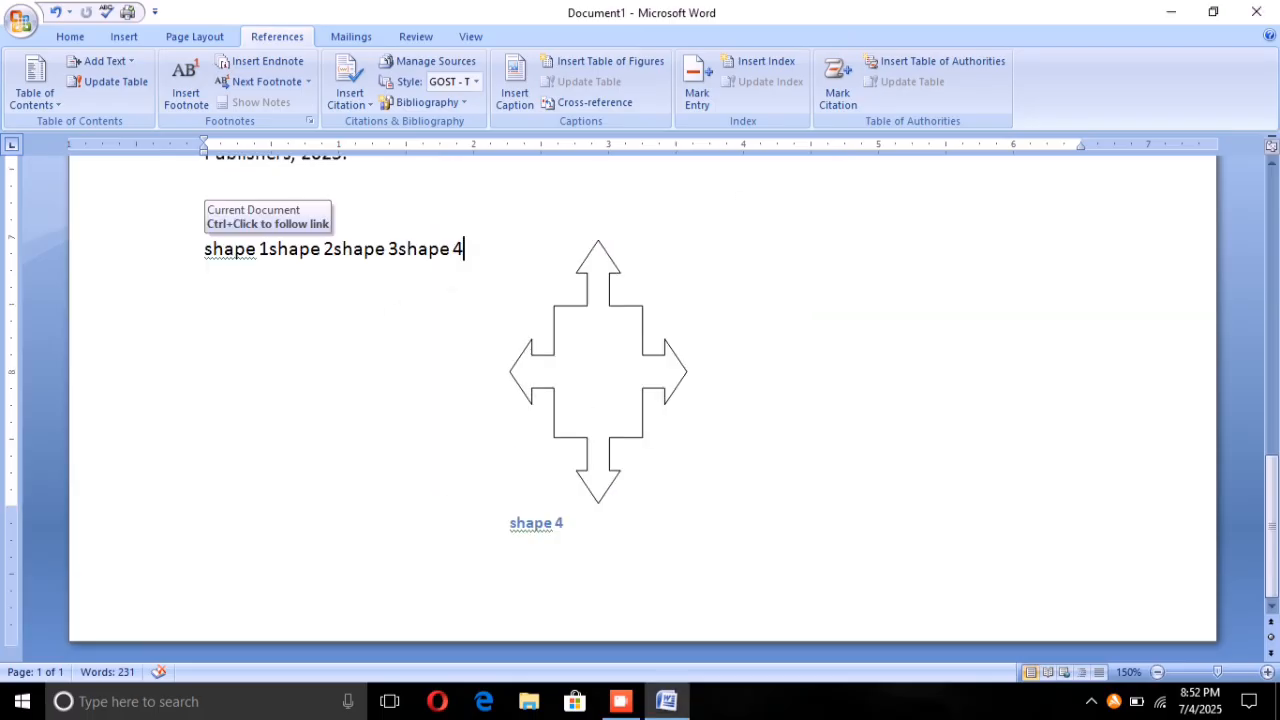
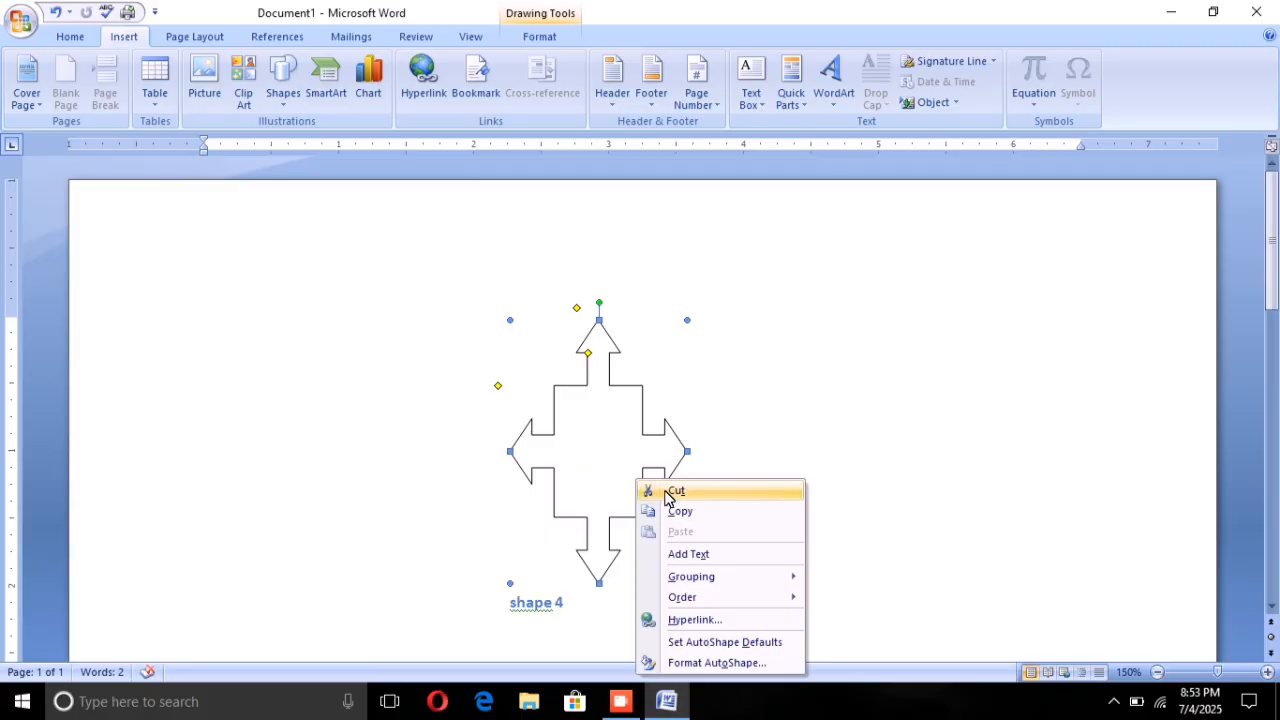
# Step: Cut the four-way arrow callout, erase its "shape 4" caption text and remove the empty caption text box
pyautogui.click(674, 491)
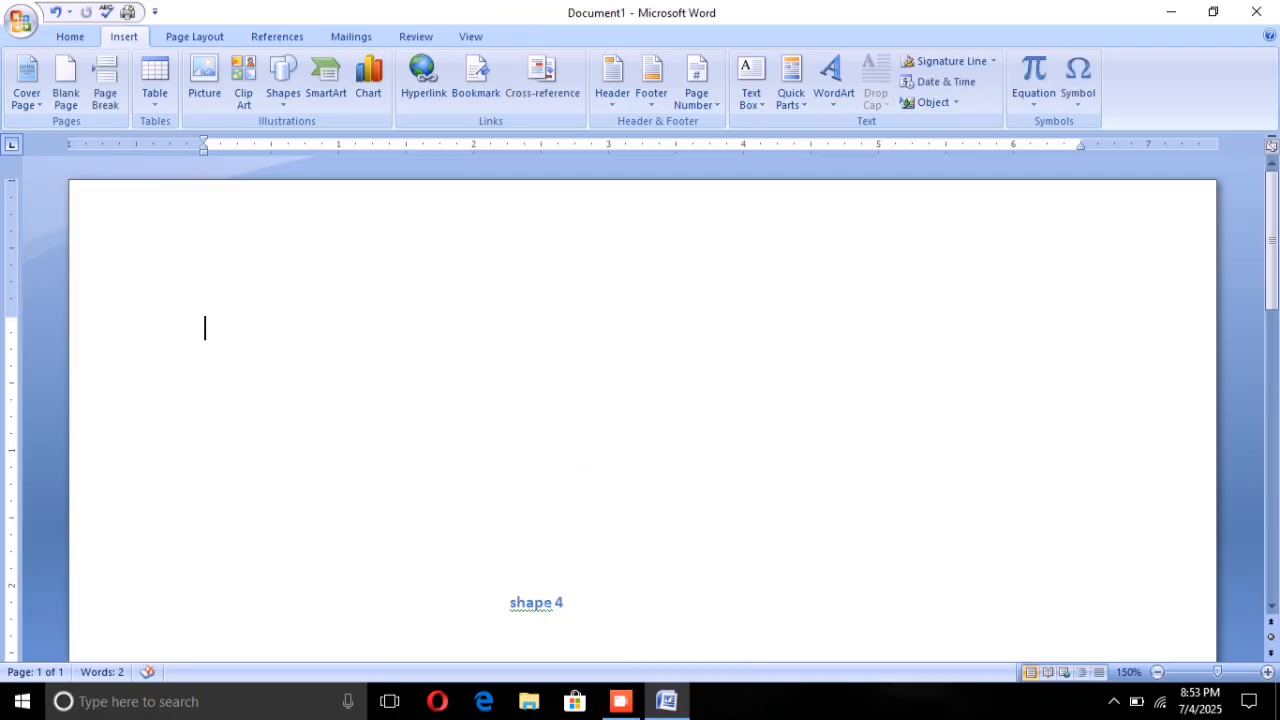
pyautogui.click(517, 603)
pyautogui.rightClick(552, 603)
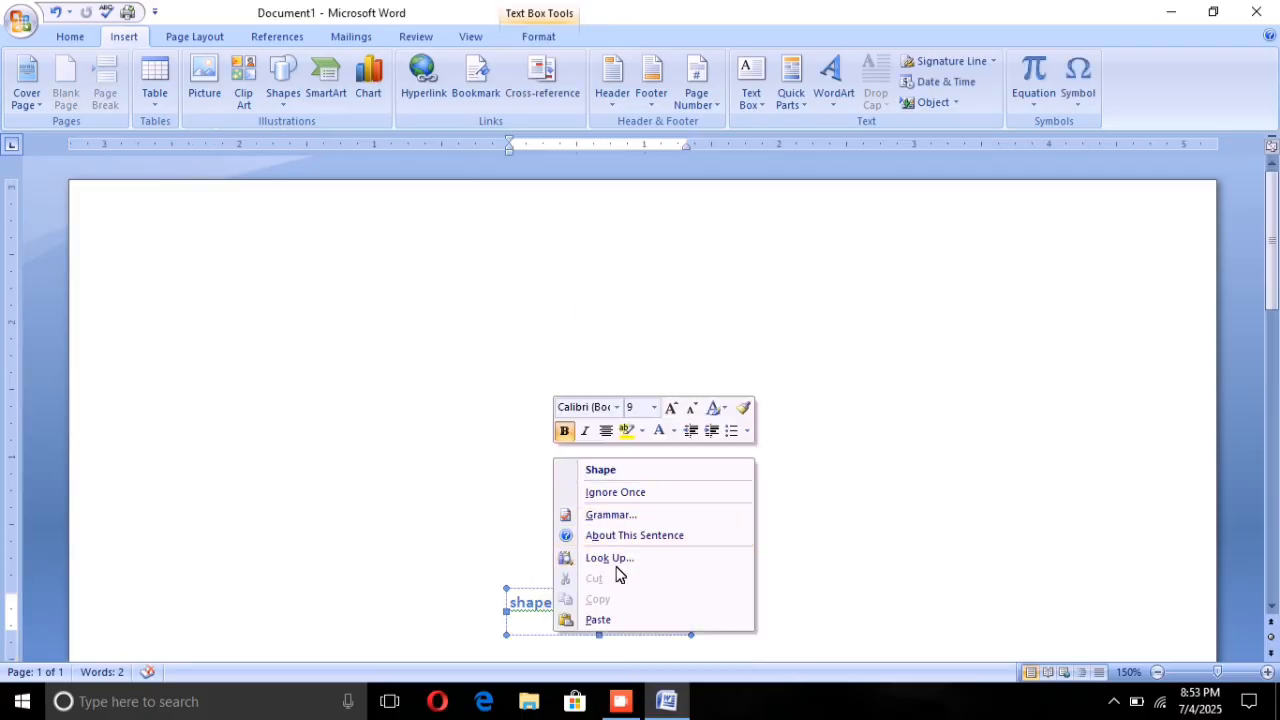
pyautogui.click(784, 539)
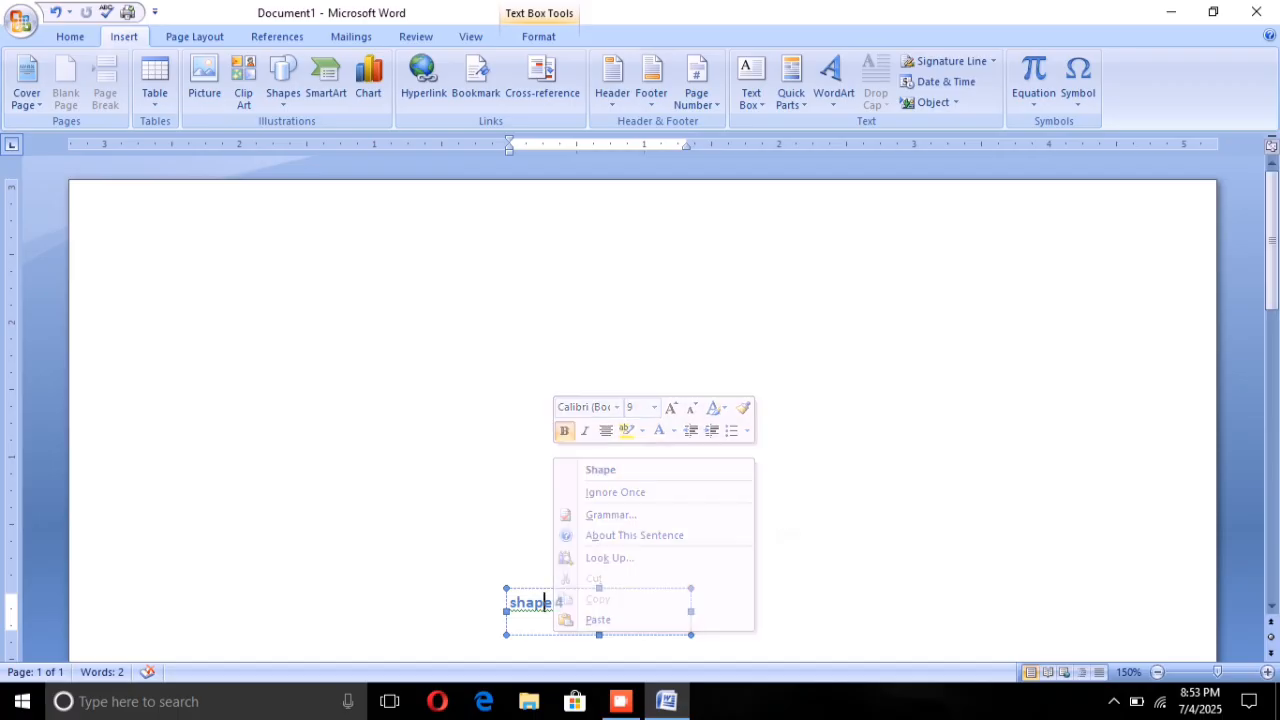
pyautogui.press('BackSpace')
pyautogui.press('BackSpace')
pyautogui.press('BackSpace')
pyautogui.press('BackSpace')
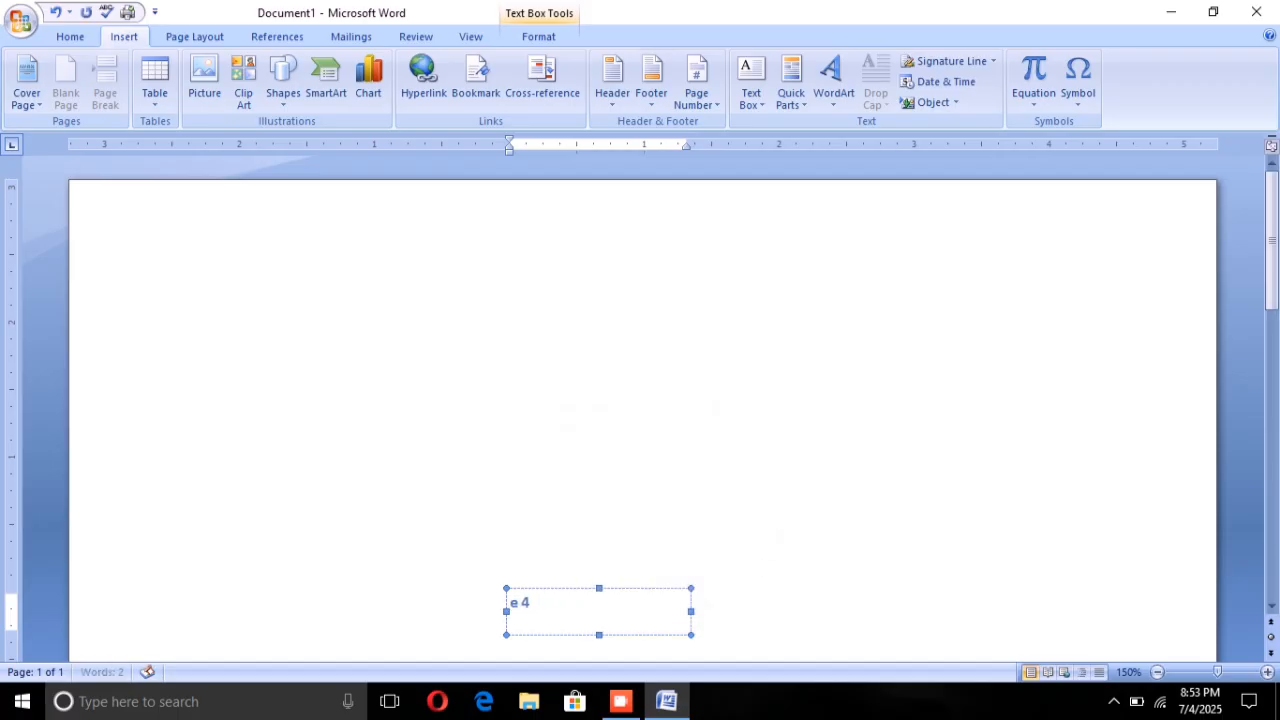
pyautogui.moveTo(531, 603); pyautogui.dragTo(521, 603)
pyautogui.press('BackSpace')
pyautogui.press('BackSpace')
pyautogui.rightClick(681, 620)
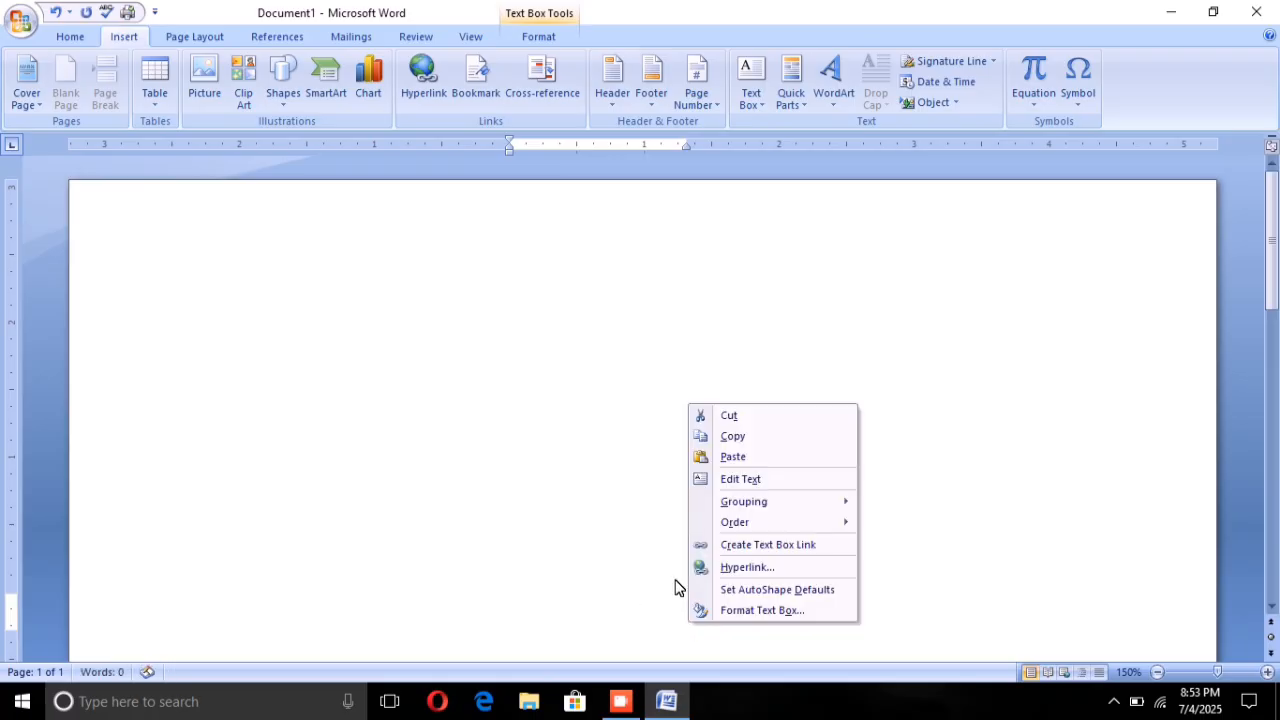
pyautogui.click(724, 415)
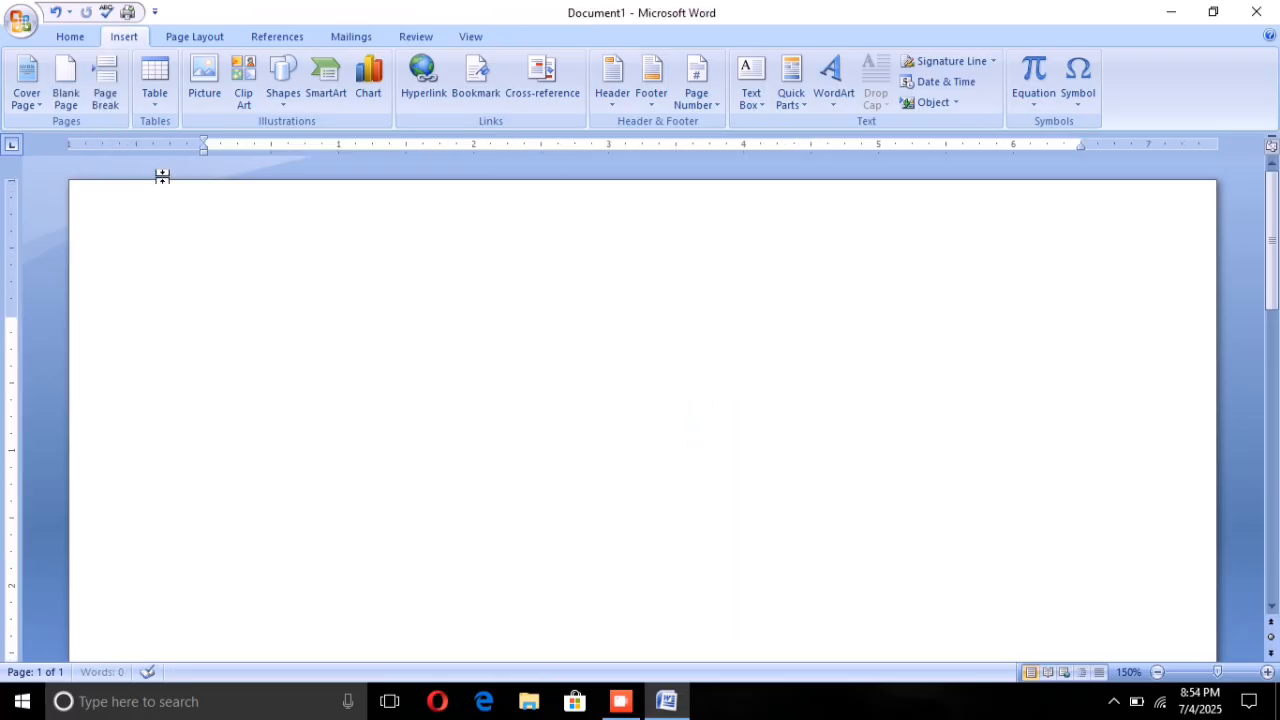
# Step: Fill the blank page with sample paragraphs generated by =rand()
pyautogui.write('=r')
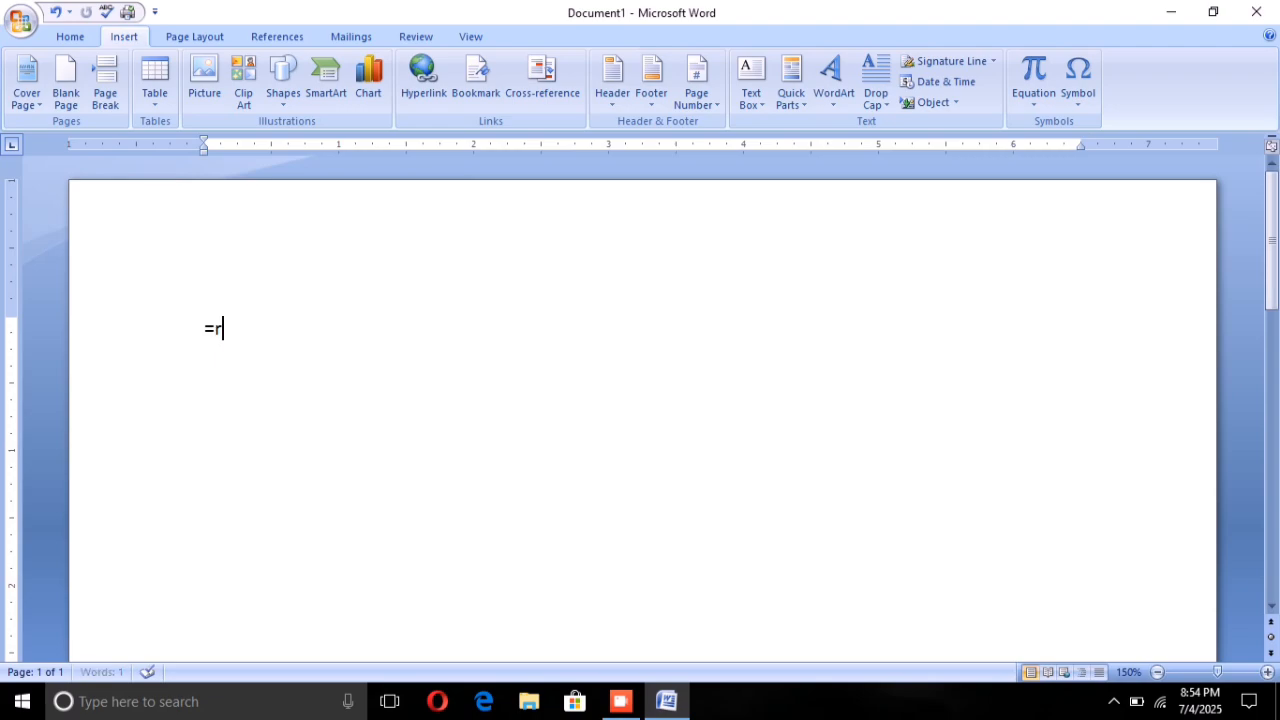
pyautogui.write('and()')
pyautogui.press('Return')
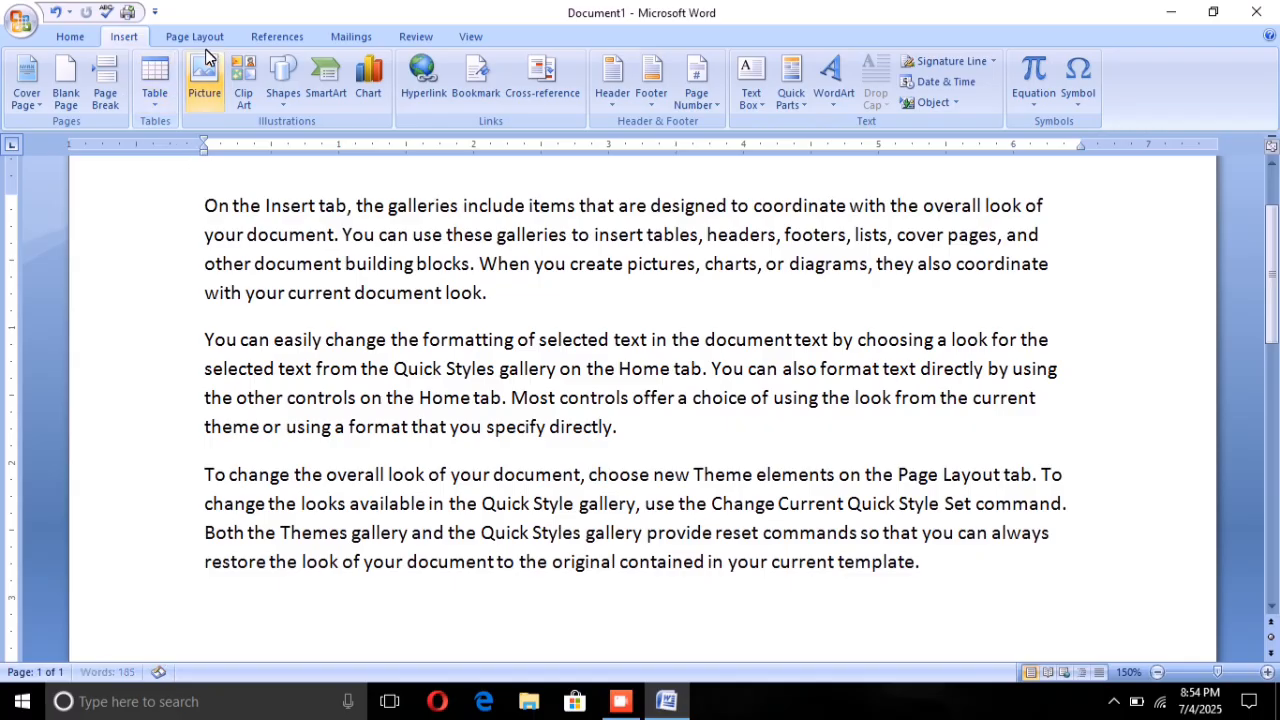
# Step: Mark the word "designed" in the first paragraph as a main index entry for the current page
pyautogui.click(258, 34)
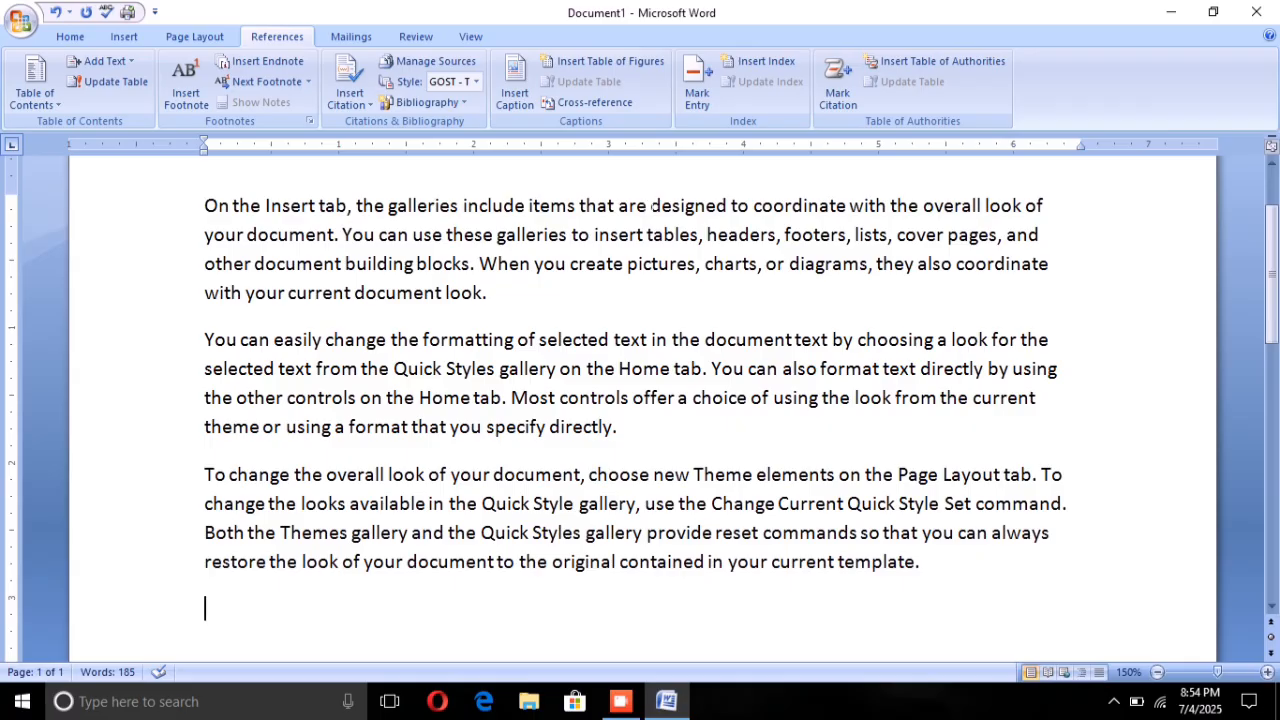
pyautogui.moveTo(651, 205); pyautogui.dragTo(732, 205)
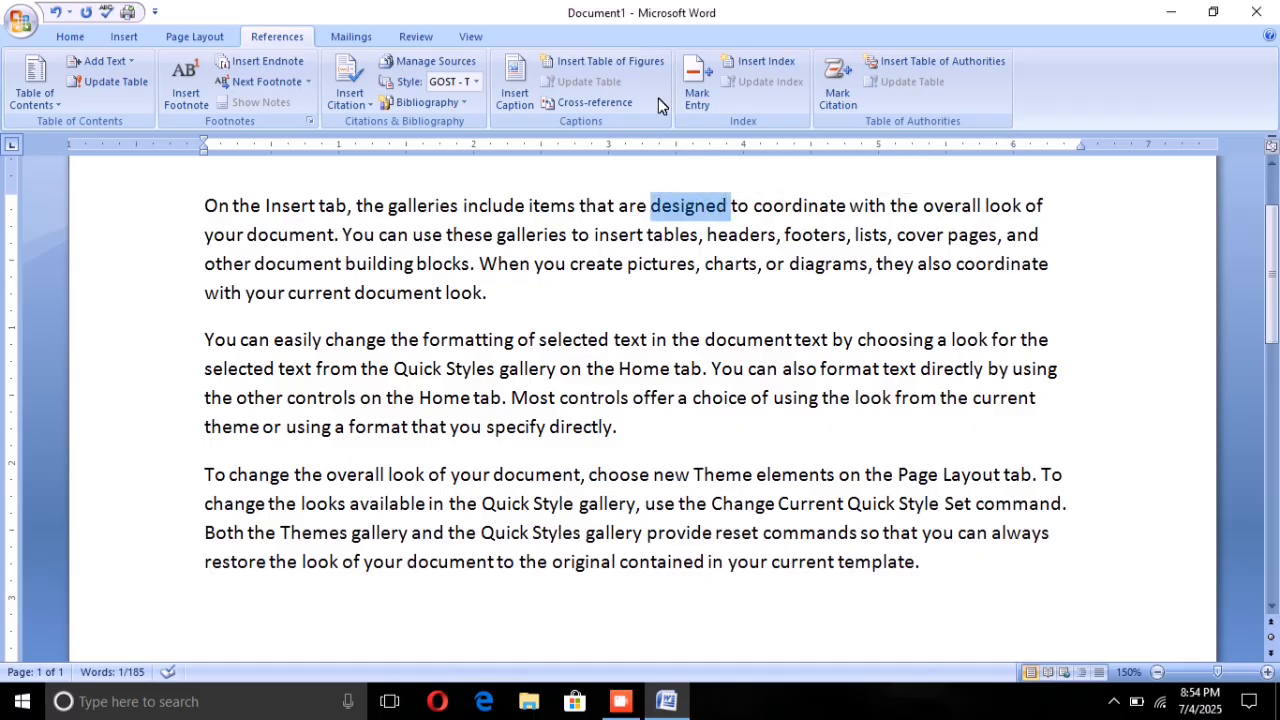
pyautogui.click(697, 85)
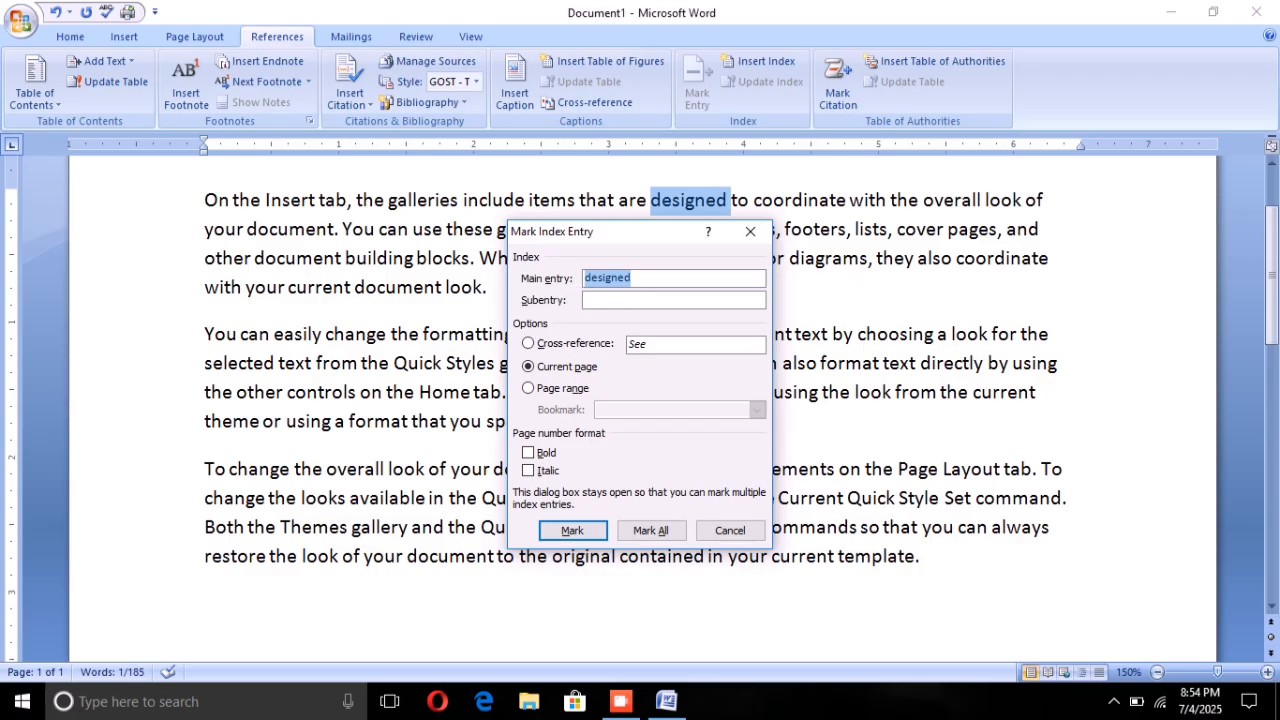
pyautogui.click(566, 529)
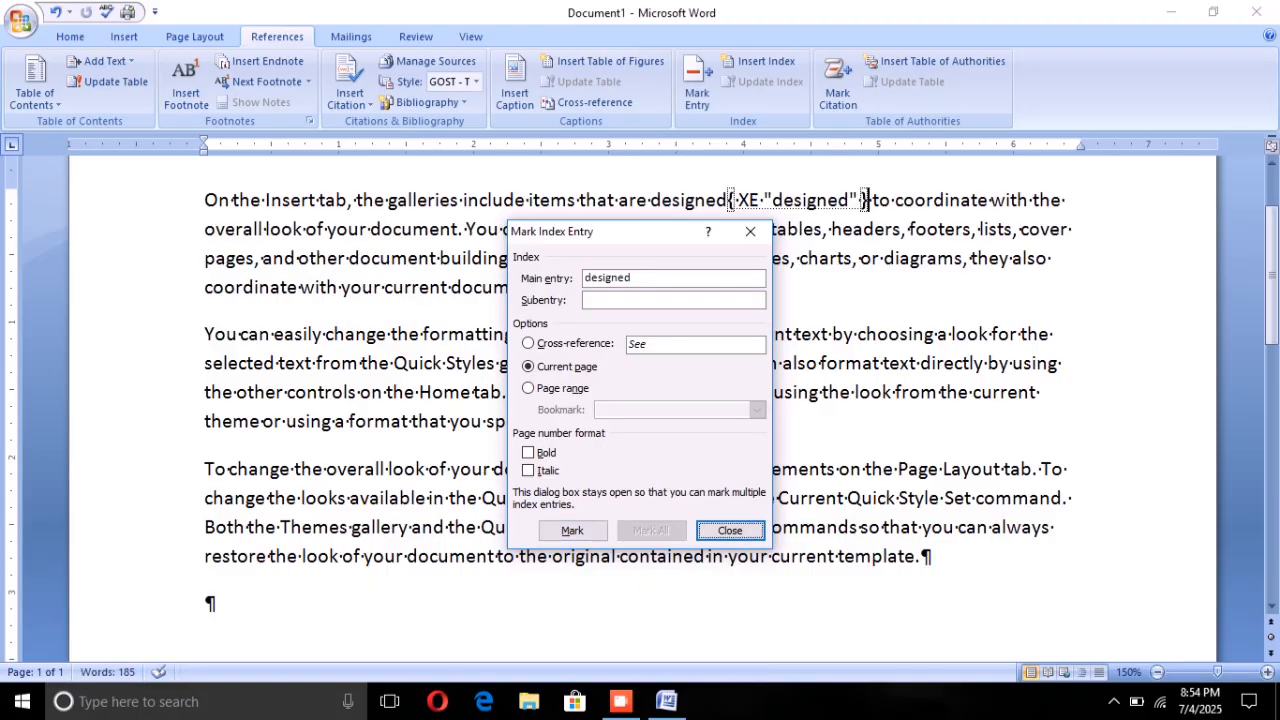
pyautogui.click(750, 231)
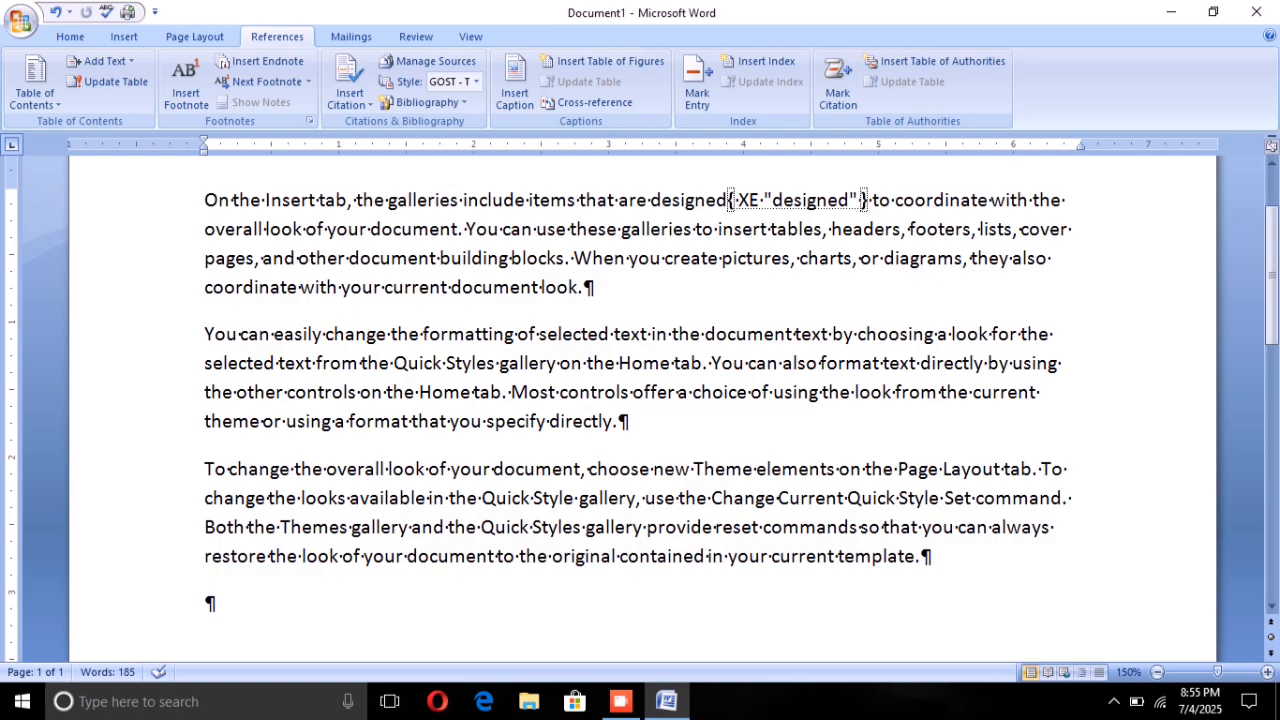
# Step: Mark "new Theme" in the third paragraph as a main index entry for the current page
pyautogui.moveTo(654, 469); pyautogui.dragTo(755, 469)
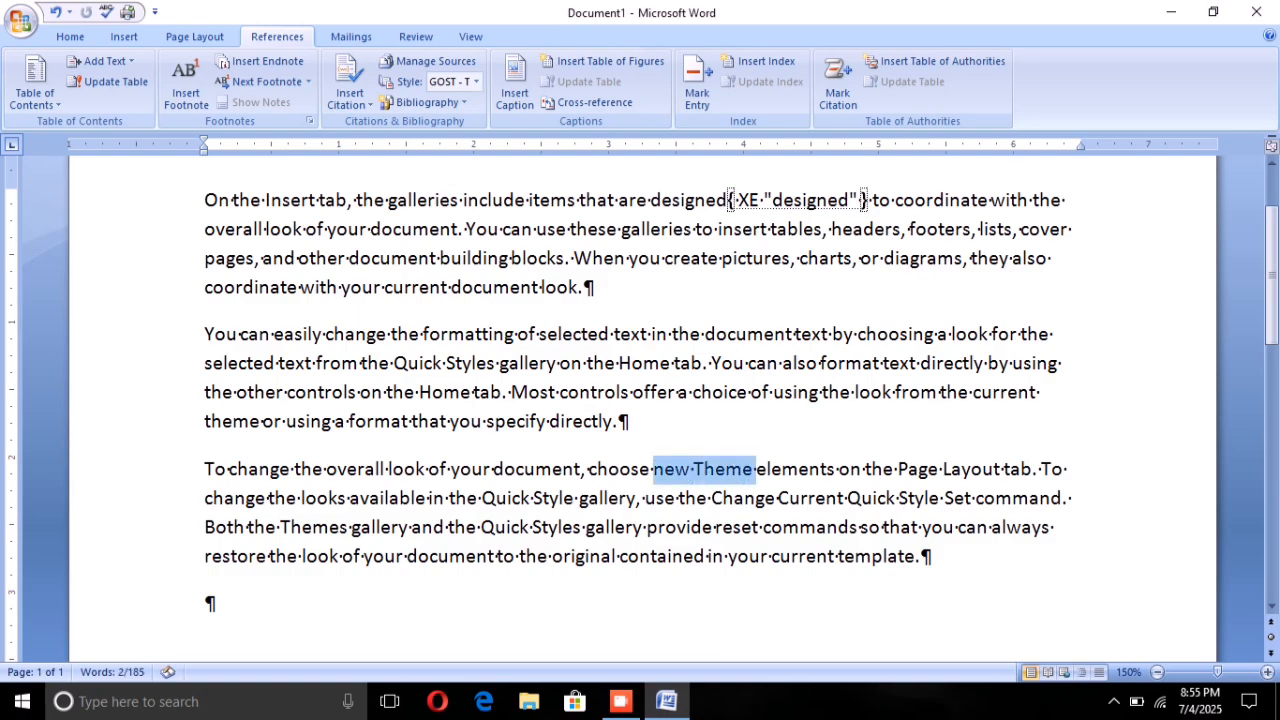
pyautogui.click(697, 85)
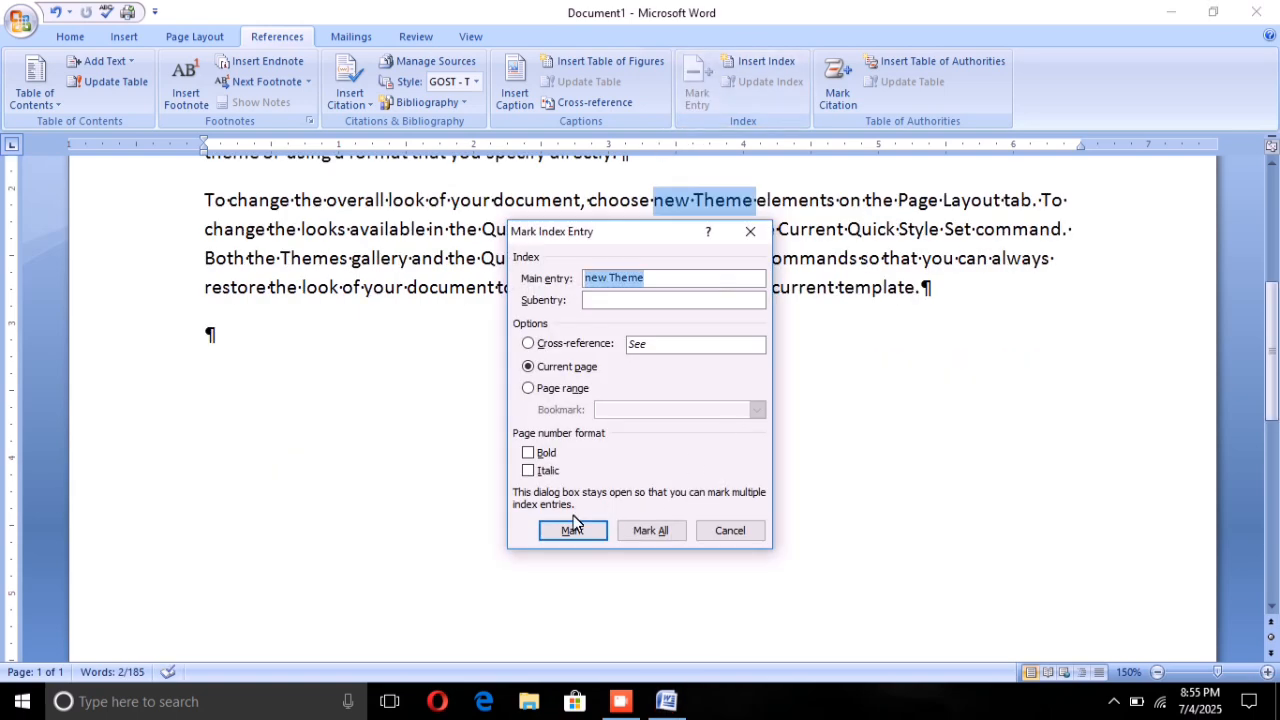
pyautogui.click(571, 530)
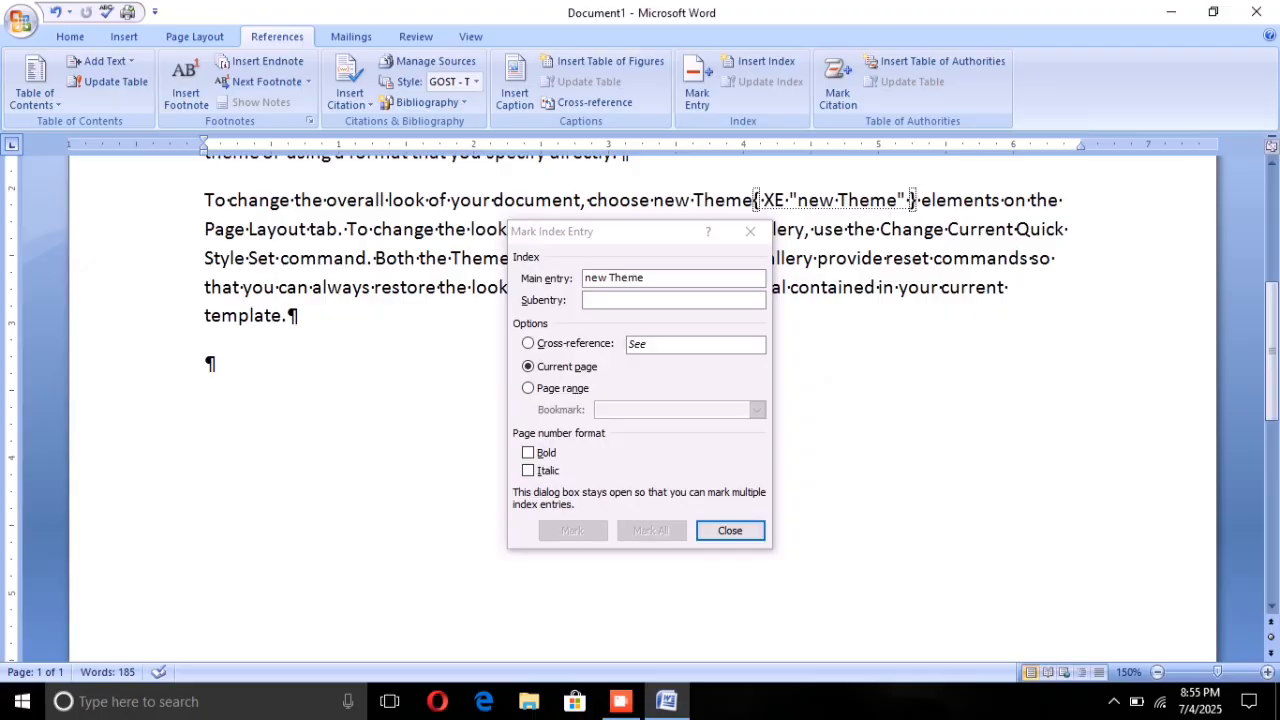
pyautogui.click(750, 231)
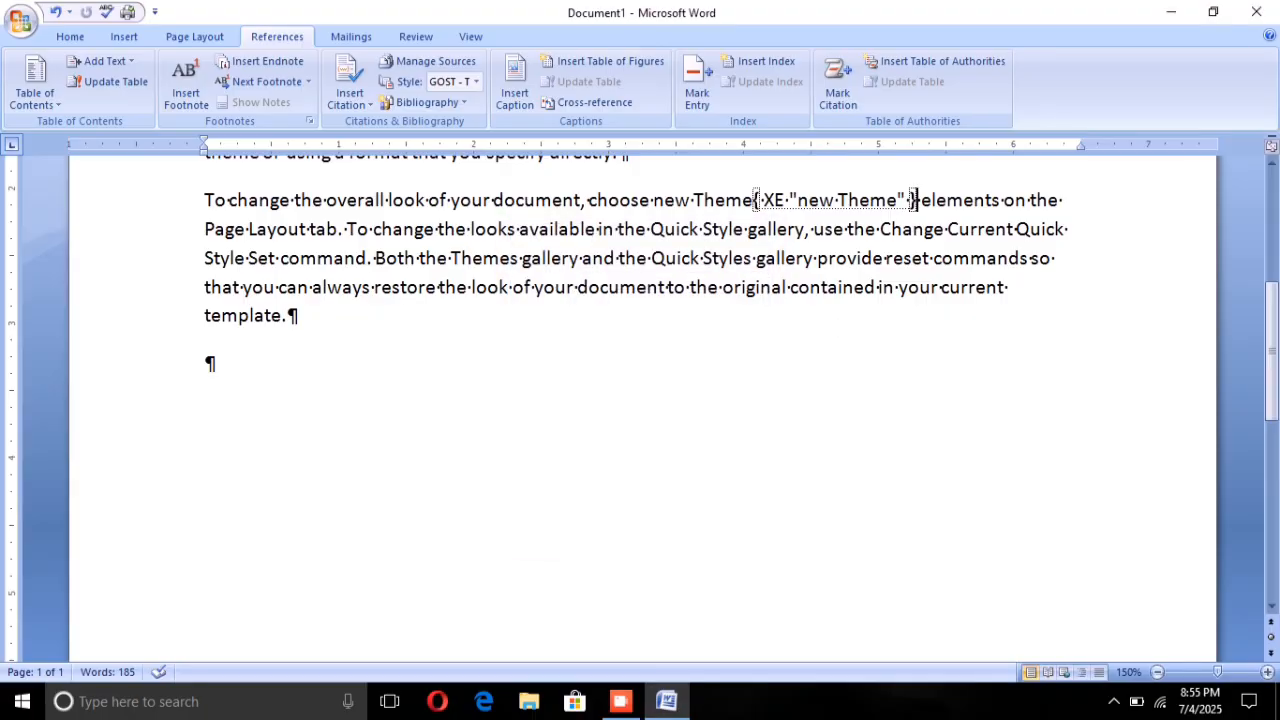
# Step: Mark the word "change" after "Page Layout tab. To" in the third paragraph as an index entry for the current page
pyautogui.moveTo(374, 229); pyautogui.dragTo(434, 229)
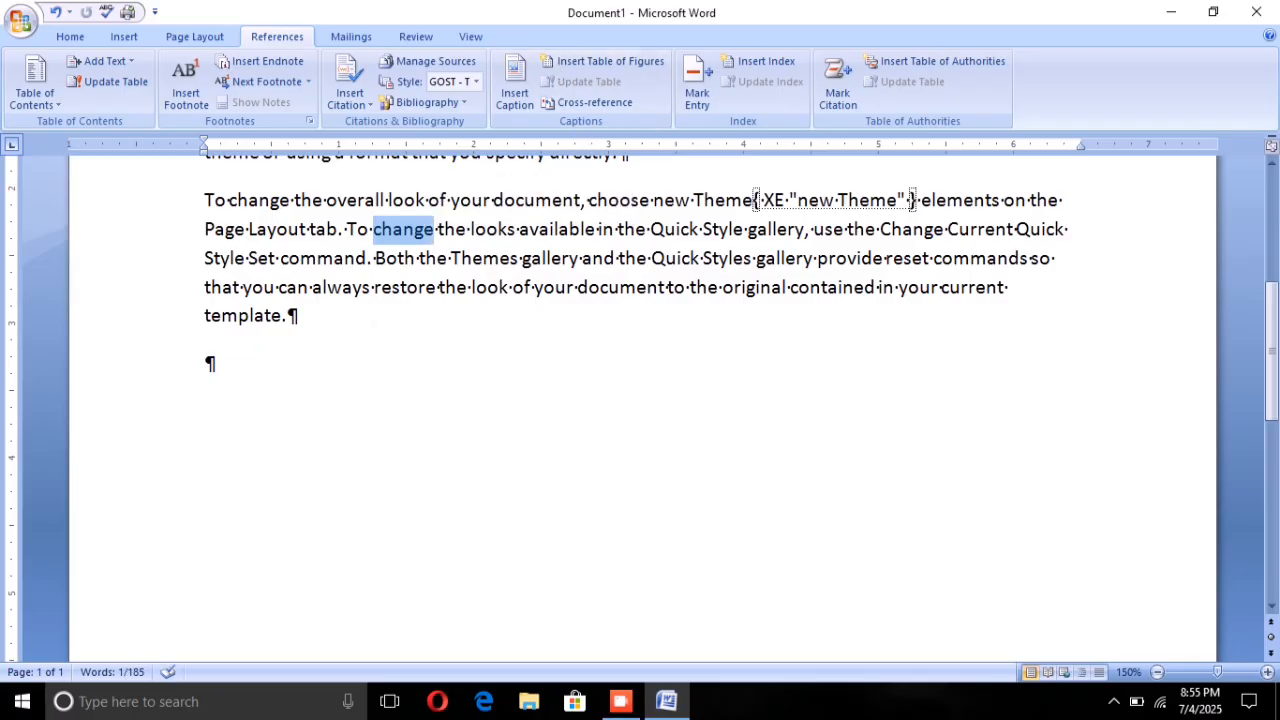
pyautogui.click(697, 92)
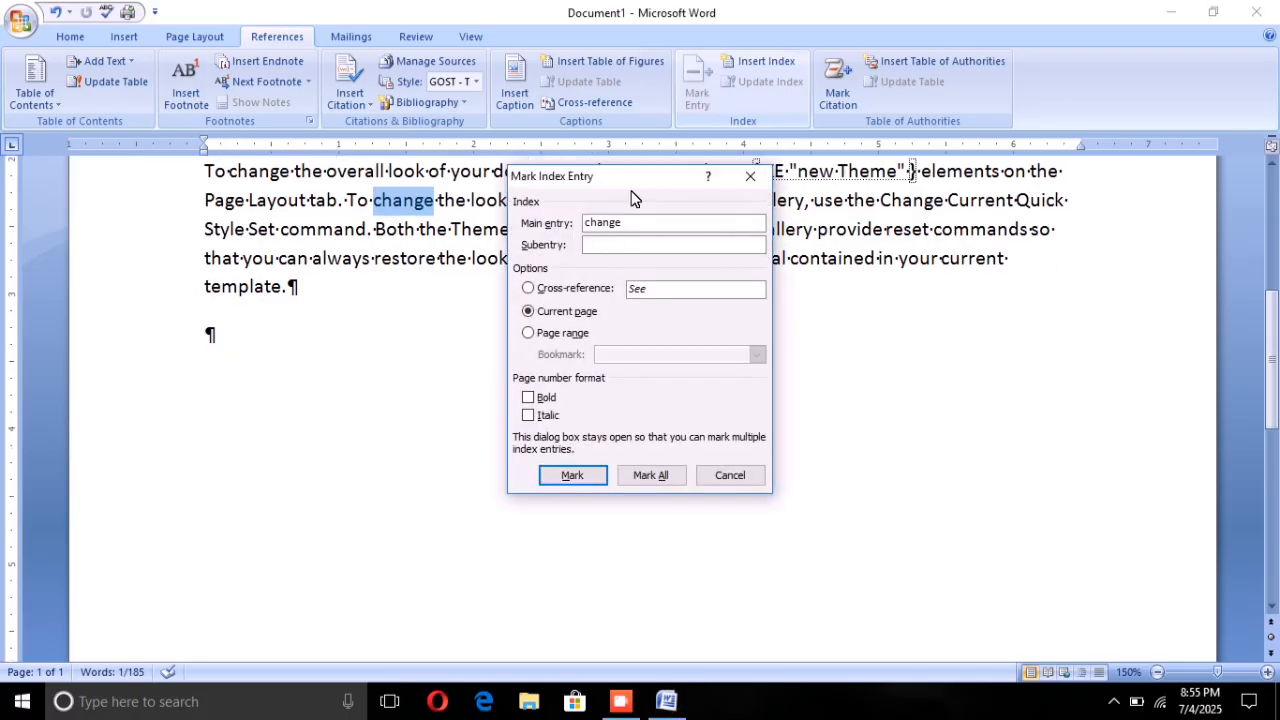
pyautogui.click(553, 477)
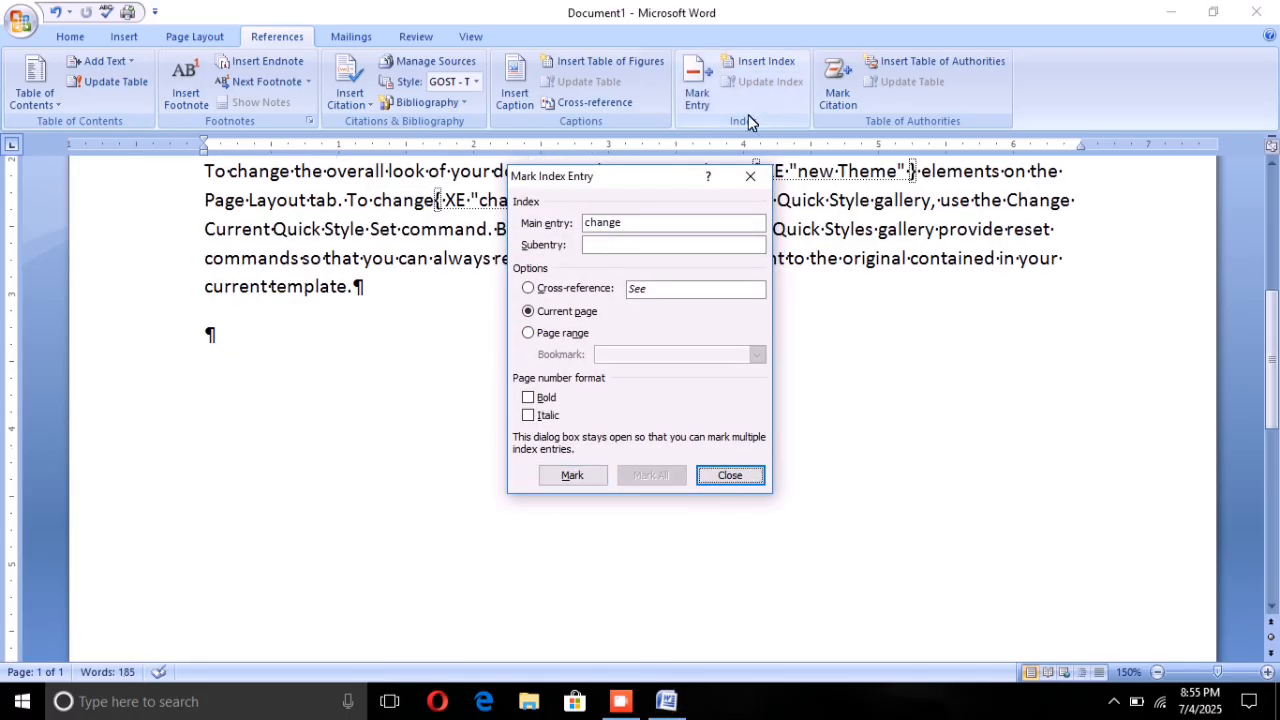
pyautogui.click(750, 176)
# Step: Review the marked index entries in the paragraphs and hide the formatting marks and XE field codes
pyautogui.scroll(1, 640, 290)
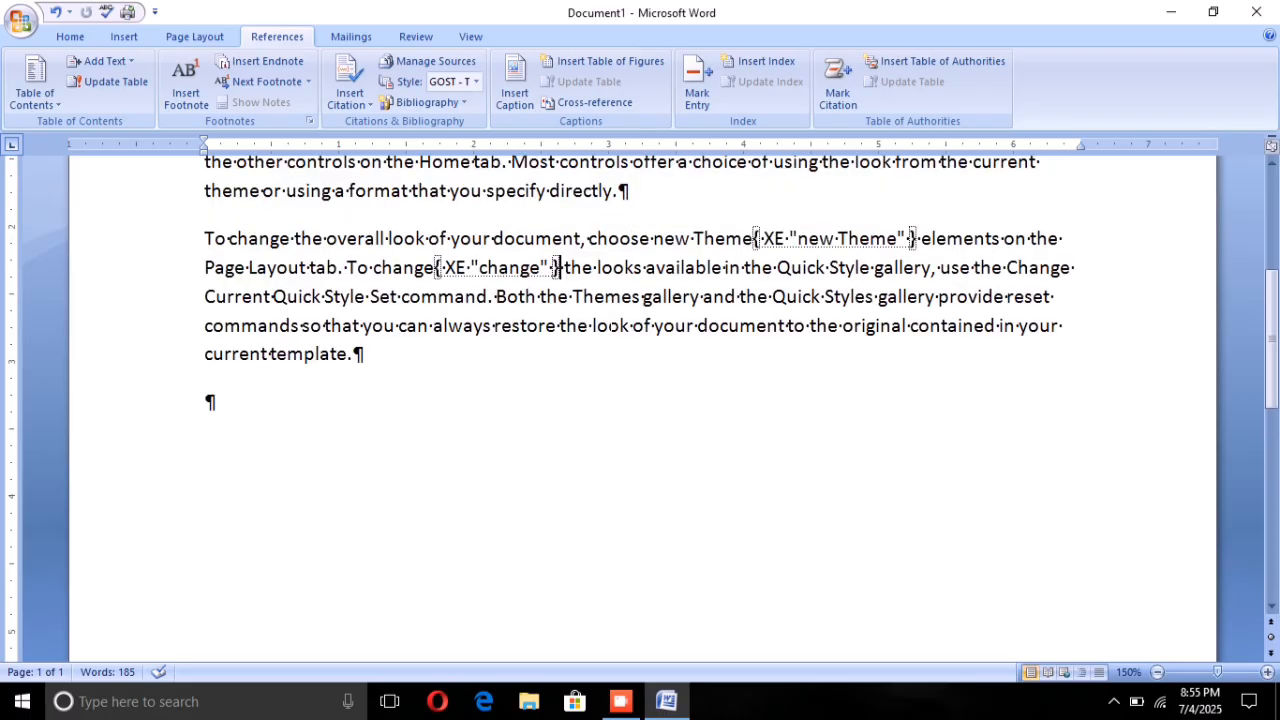
pyautogui.scroll(3, 640, 400)
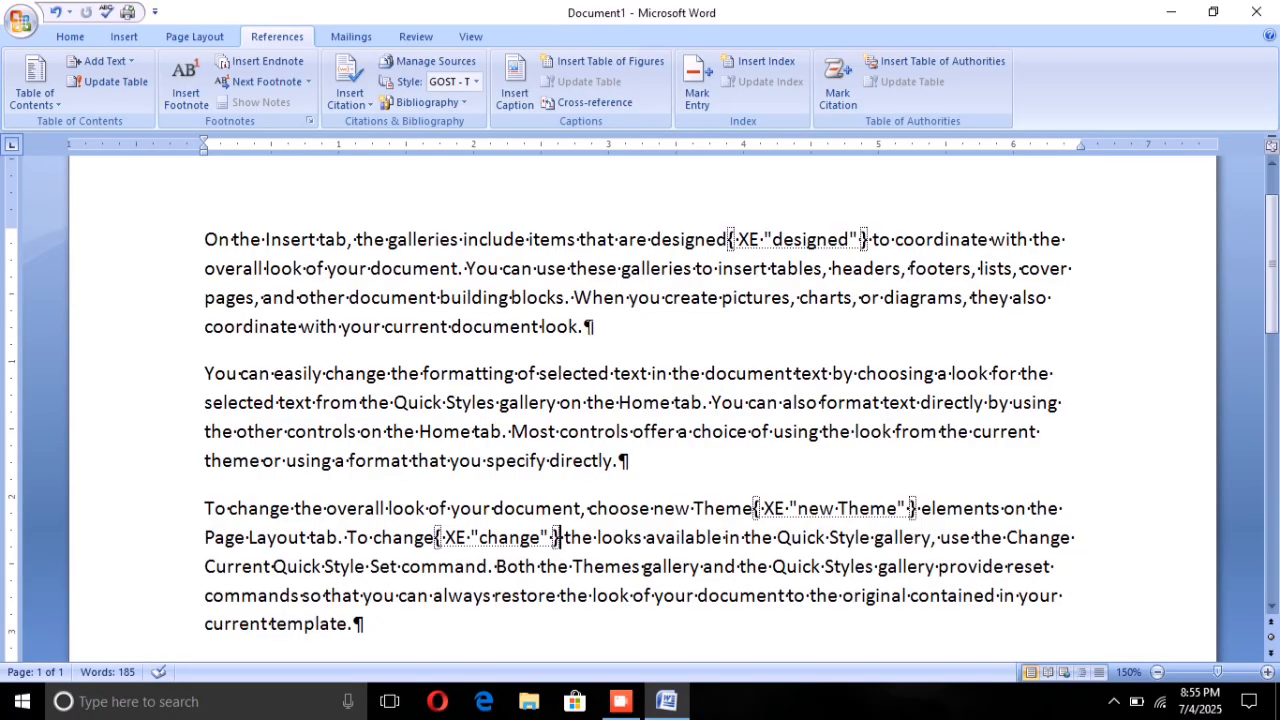
pyautogui.scroll(-1, 640, 400)
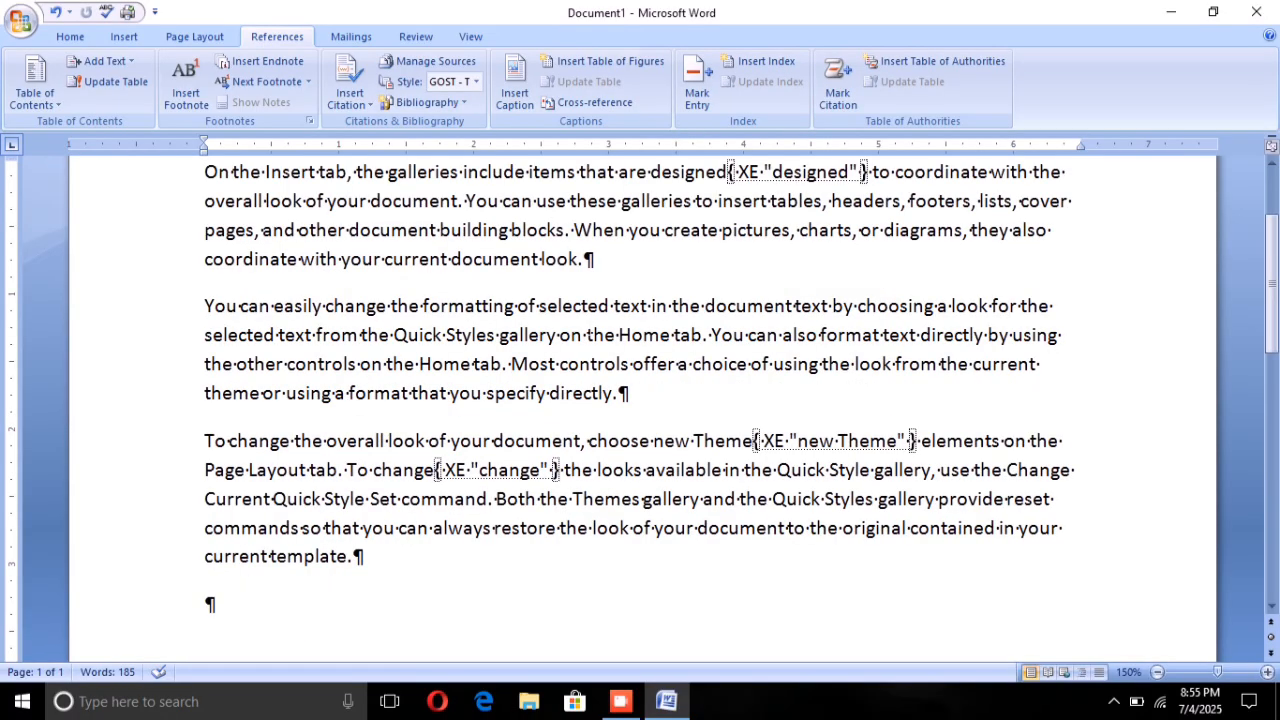
pyautogui.scroll(1, 640, 400)
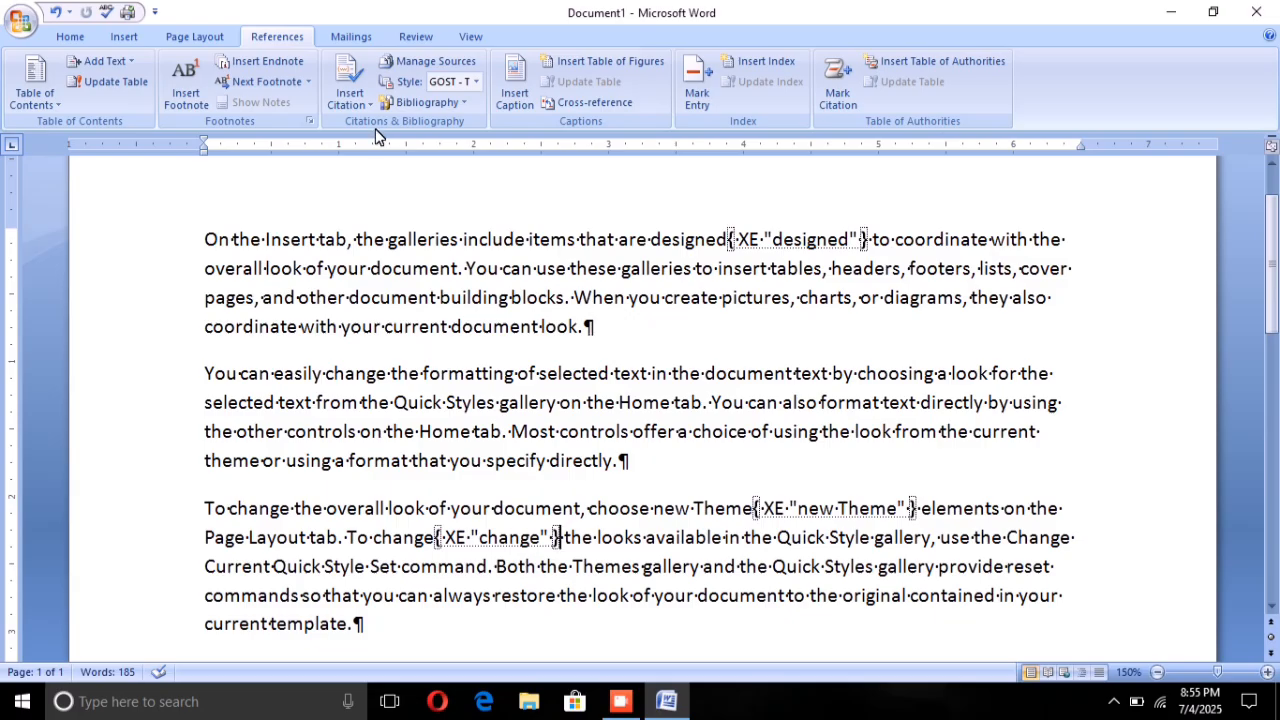
pyautogui.click(118, 32)
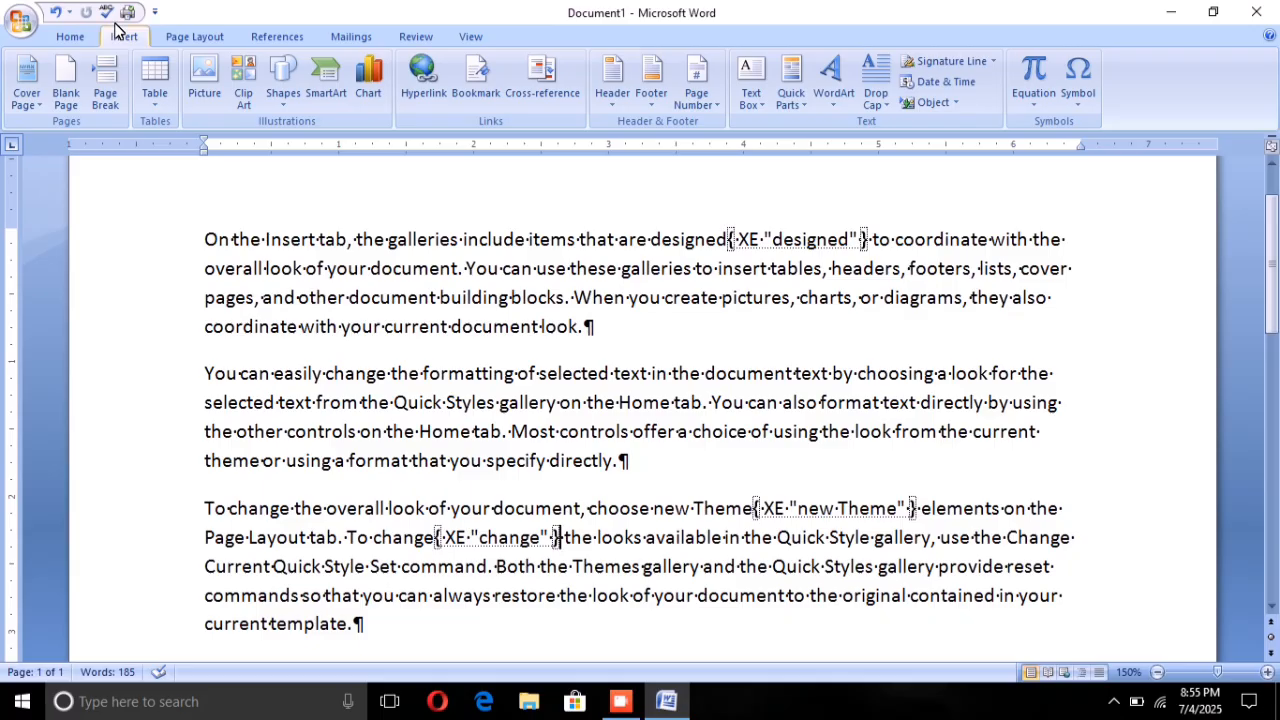
pyautogui.click(66, 35)
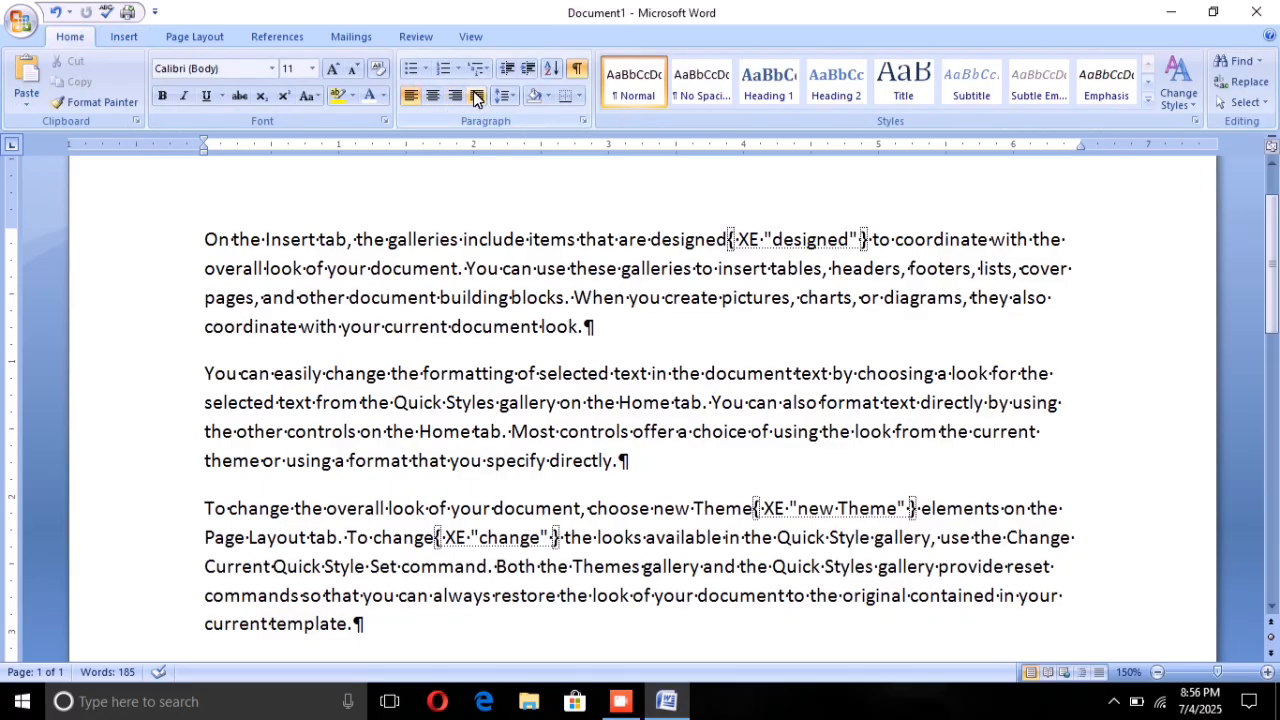
pyautogui.click(570, 66)
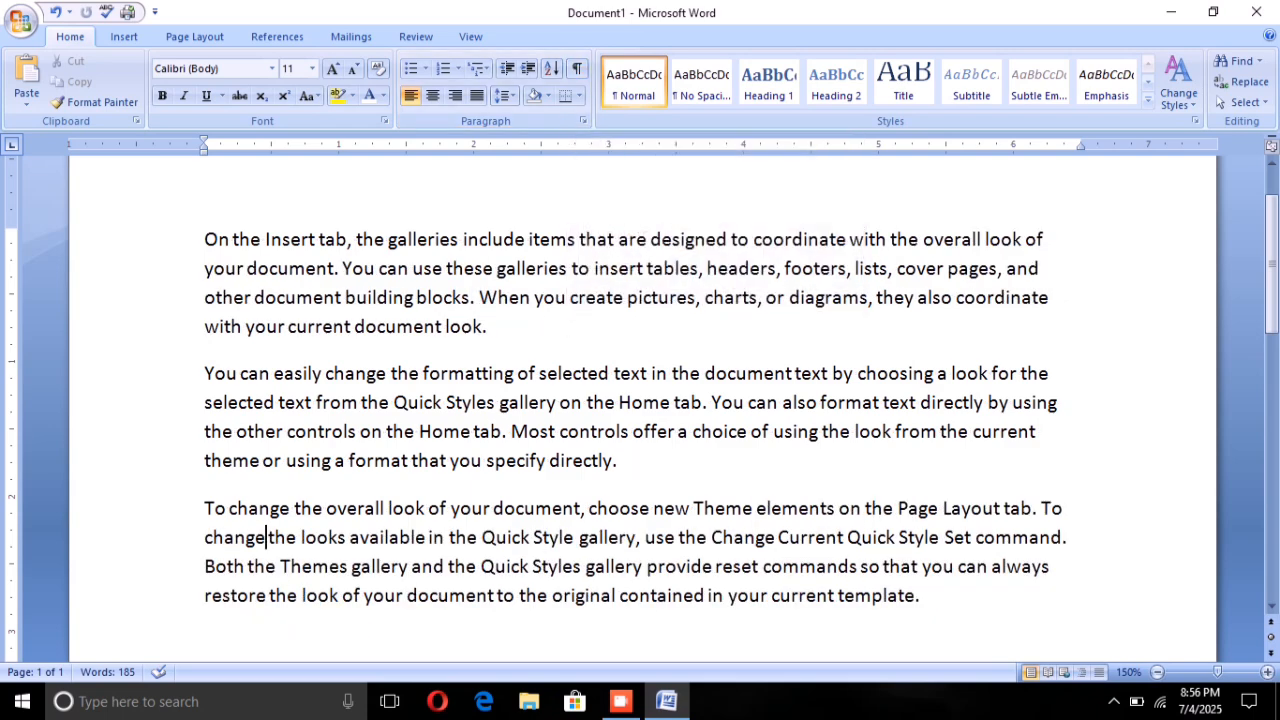
pyautogui.scroll(1, 640, 408)
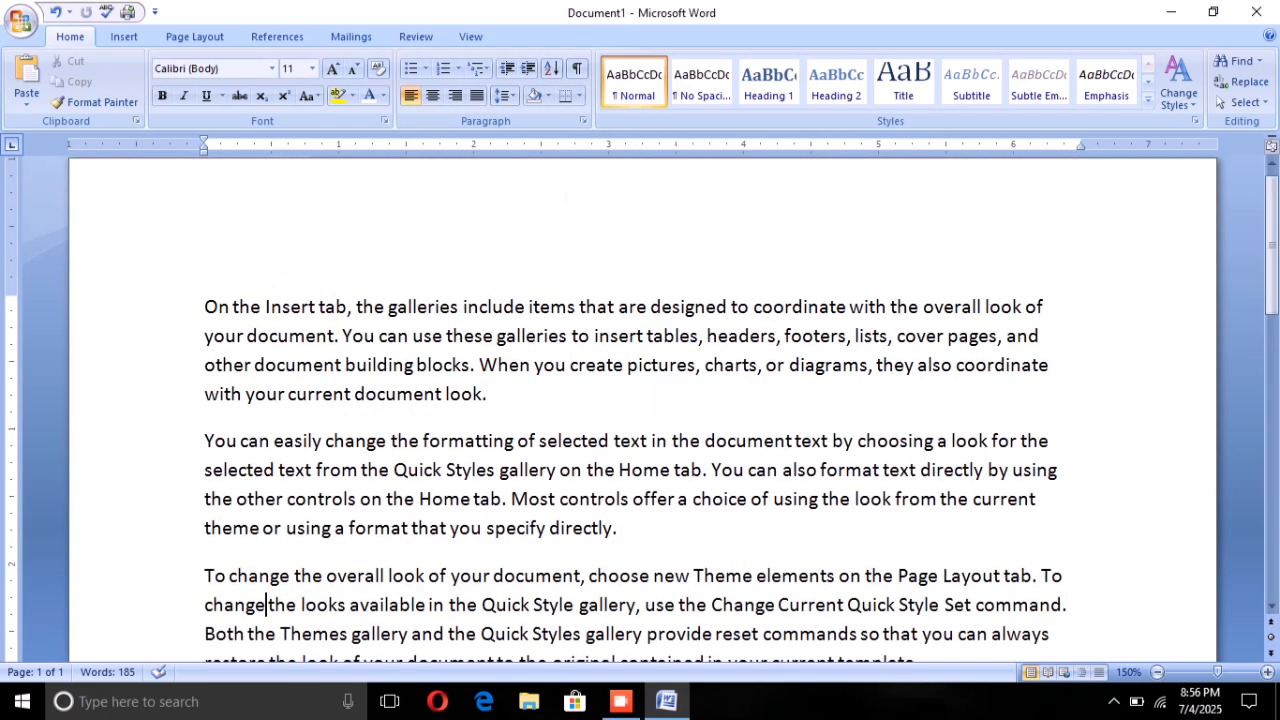
pyautogui.click(278, 36)
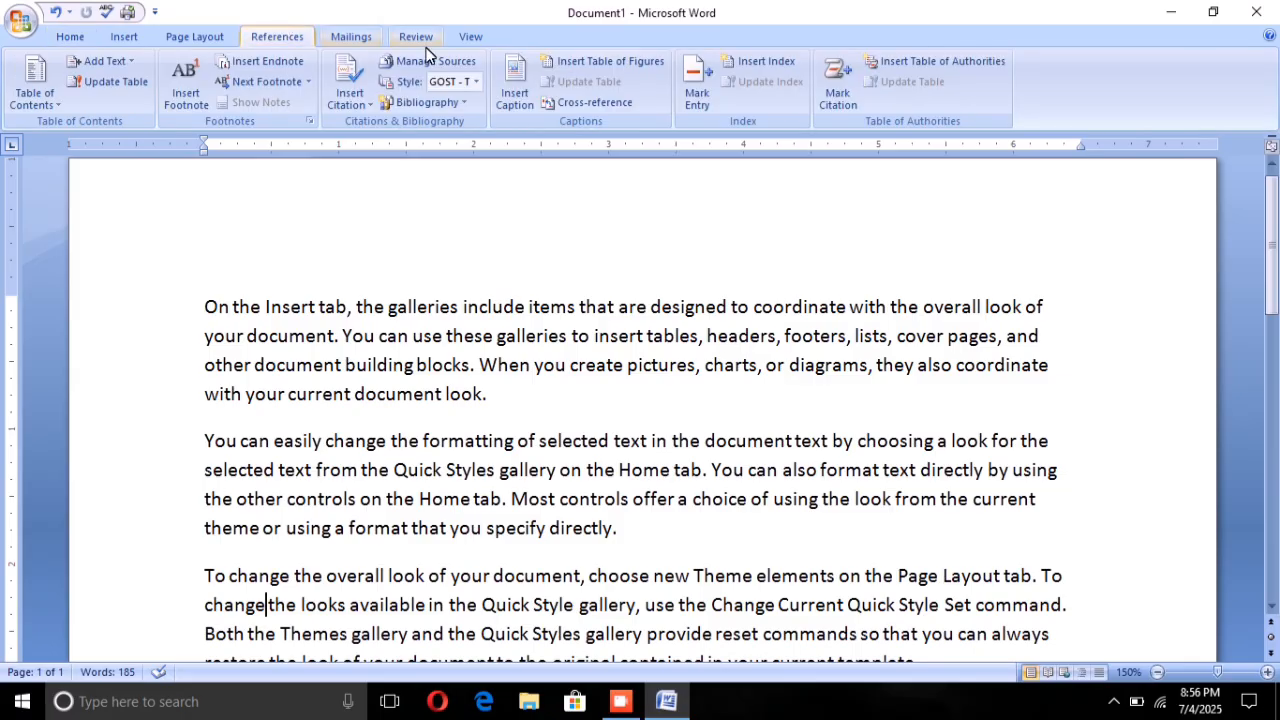
pyautogui.click(745, 60)
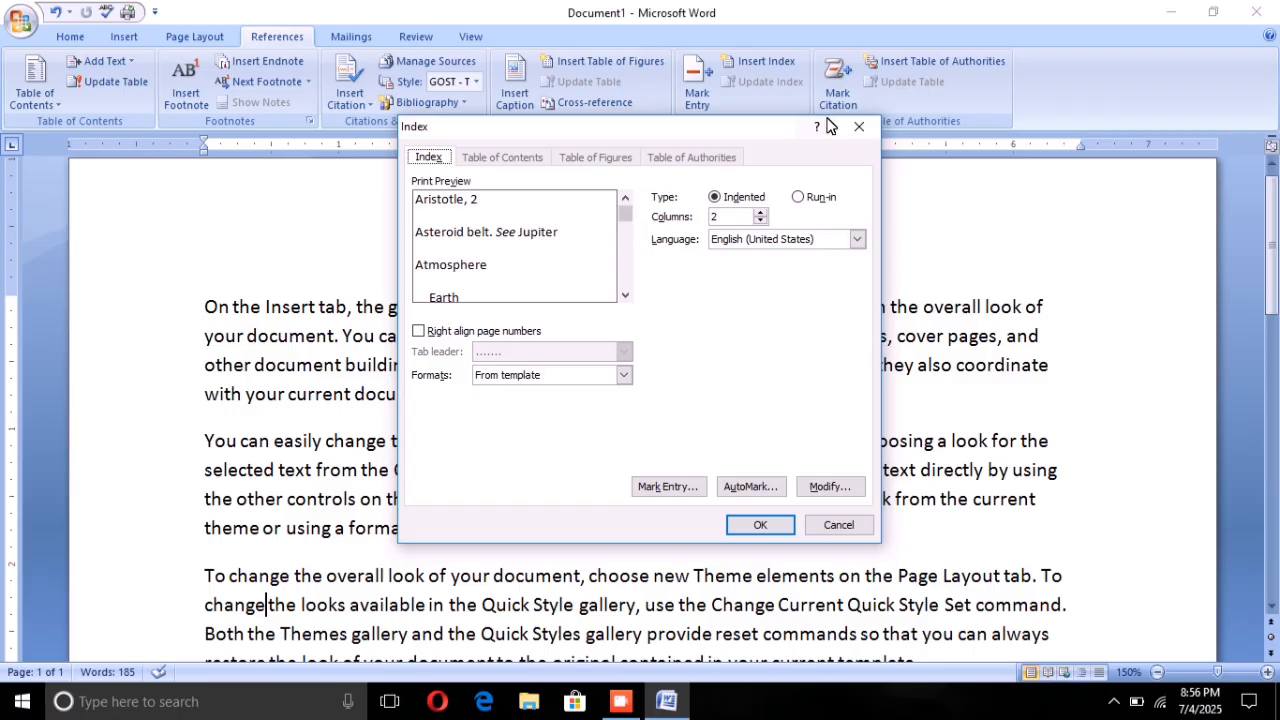
pyautogui.click(856, 127)
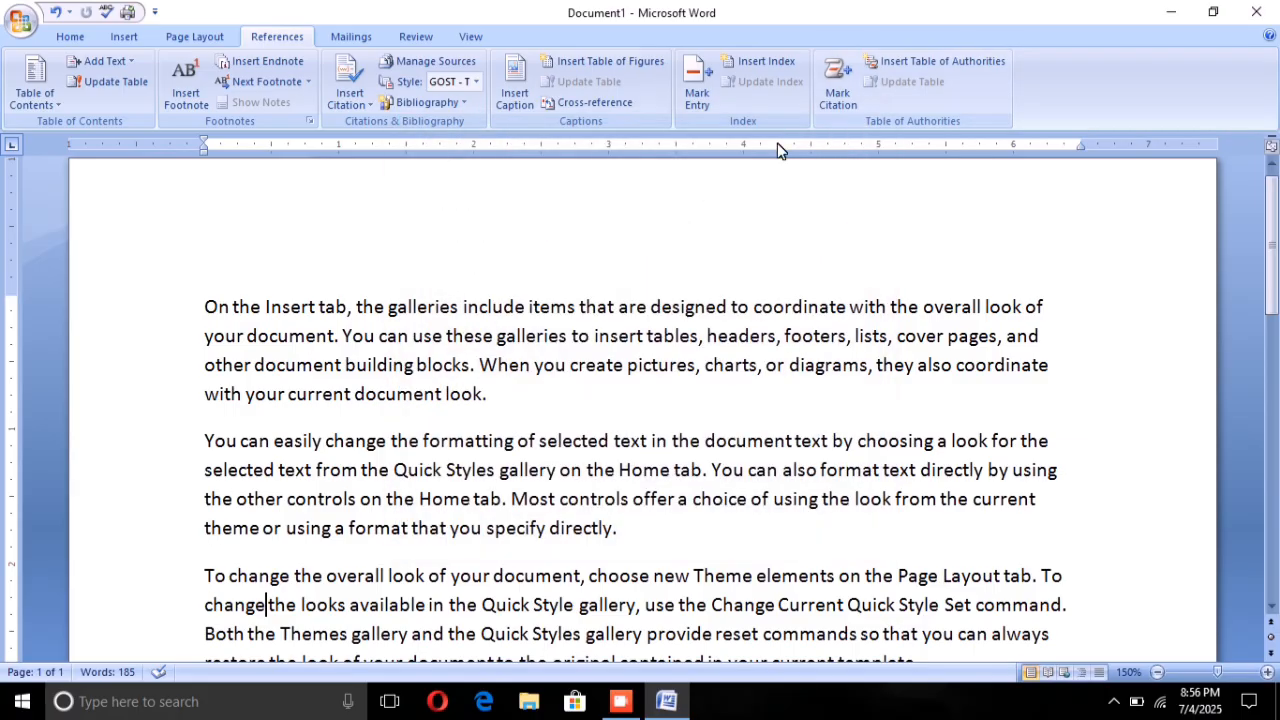
pyautogui.click(697, 88)
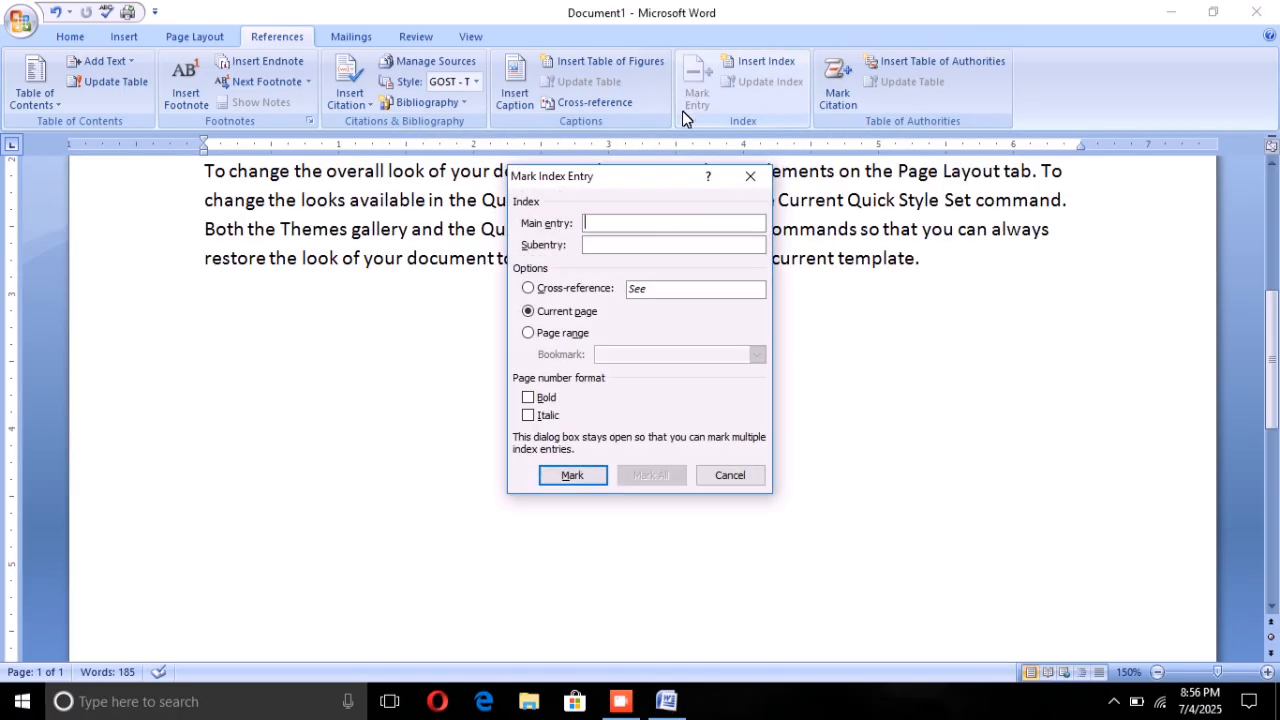
pyautogui.click(750, 176)
# Step: Mark "the document" in the second paragraph as a main index entry for the current page
pyautogui.scroll(3, 697, 306)
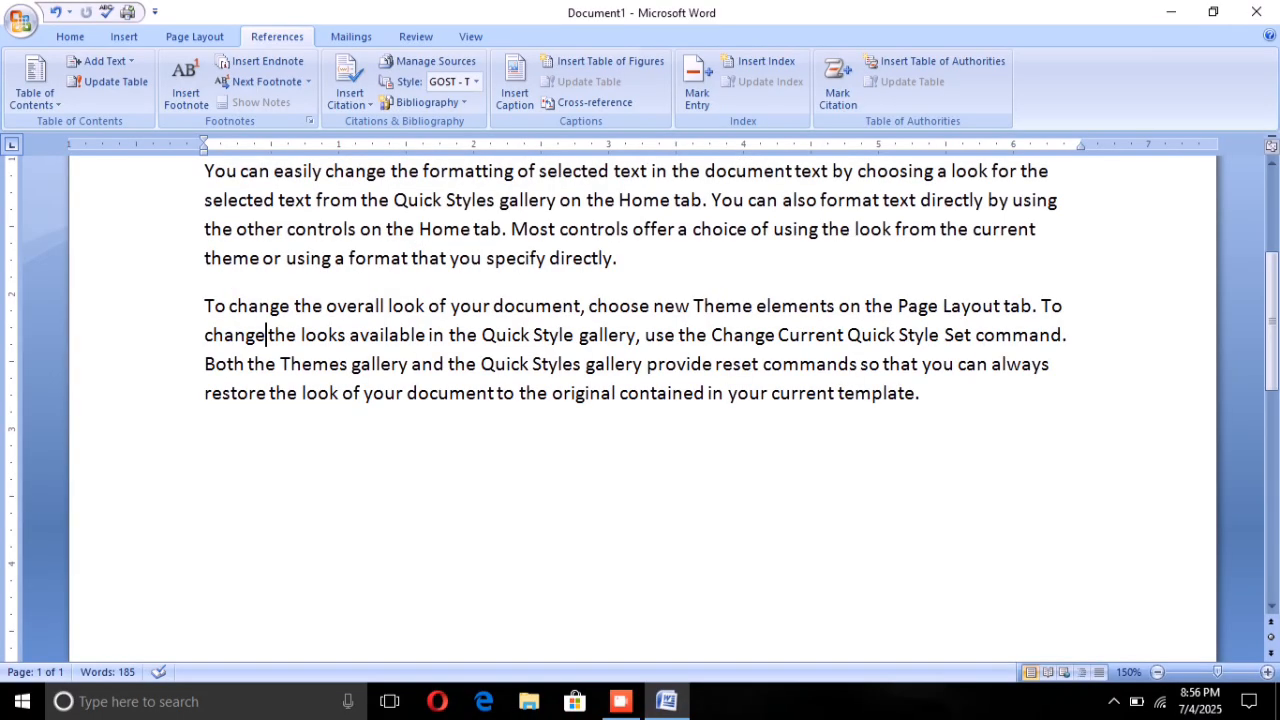
pyautogui.moveTo(672, 306); pyautogui.dragTo(794, 306)
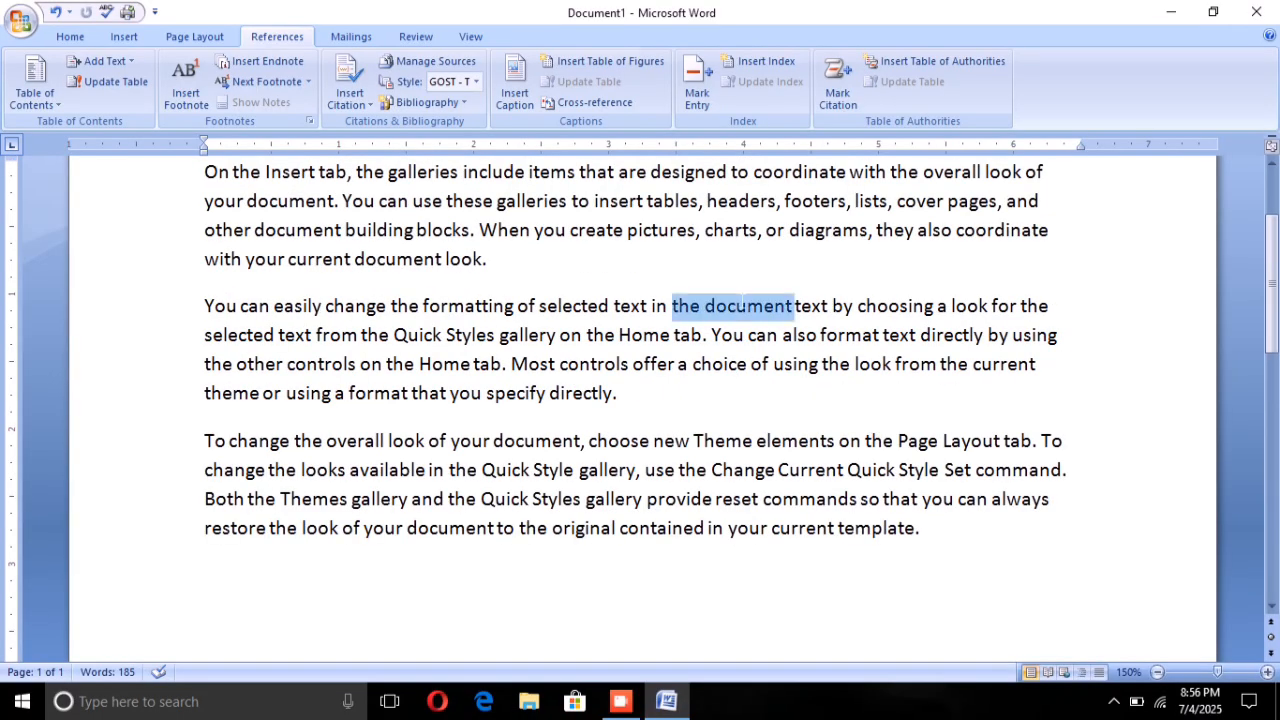
pyautogui.click(697, 85)
pyautogui.click(572, 530)
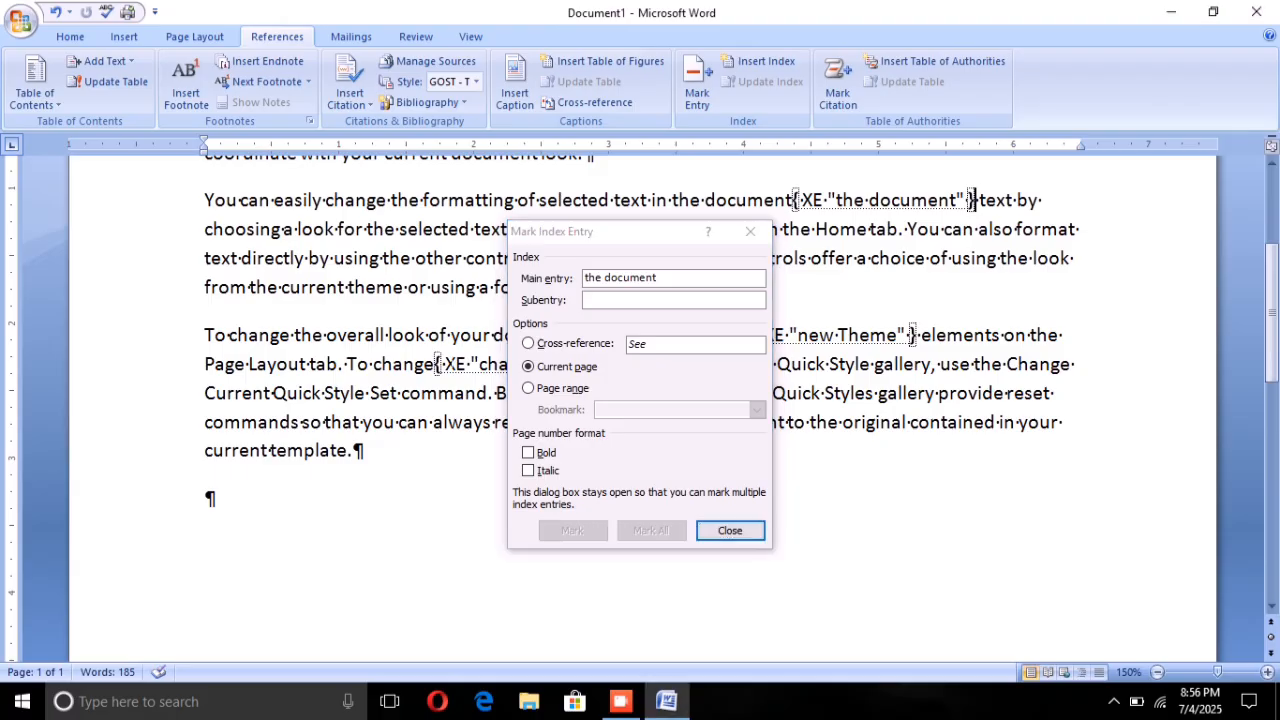
# Step: Mark "the Quick" before "Style gallery" in the third paragraph as a main index entry for the current page
pyautogui.click(750, 231)
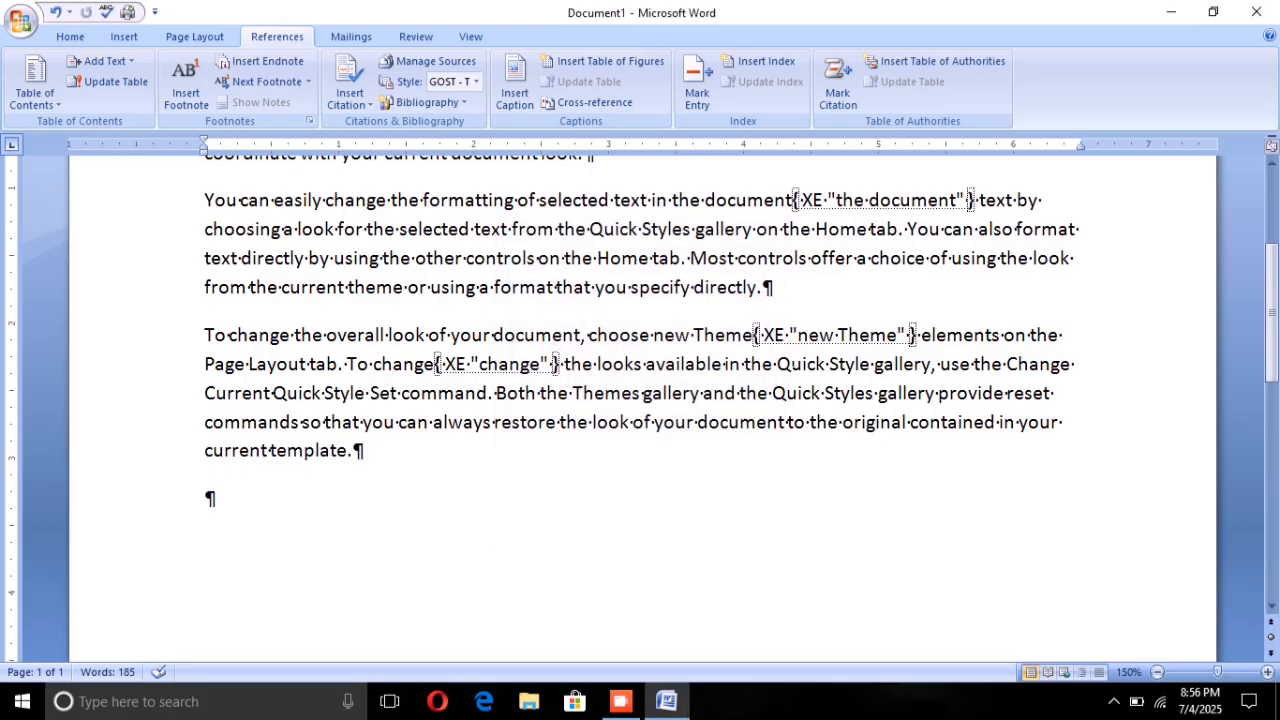
pyautogui.moveTo(744, 364); pyautogui.dragTo(830, 364)
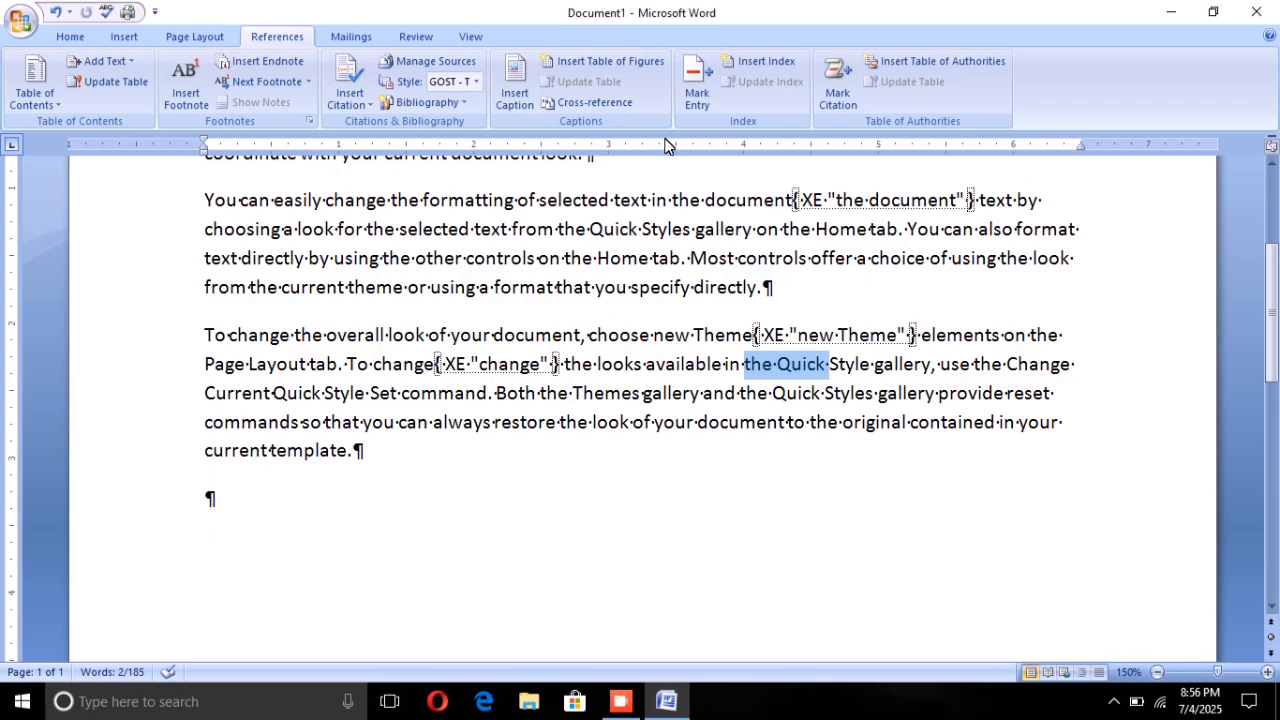
pyautogui.click(697, 88)
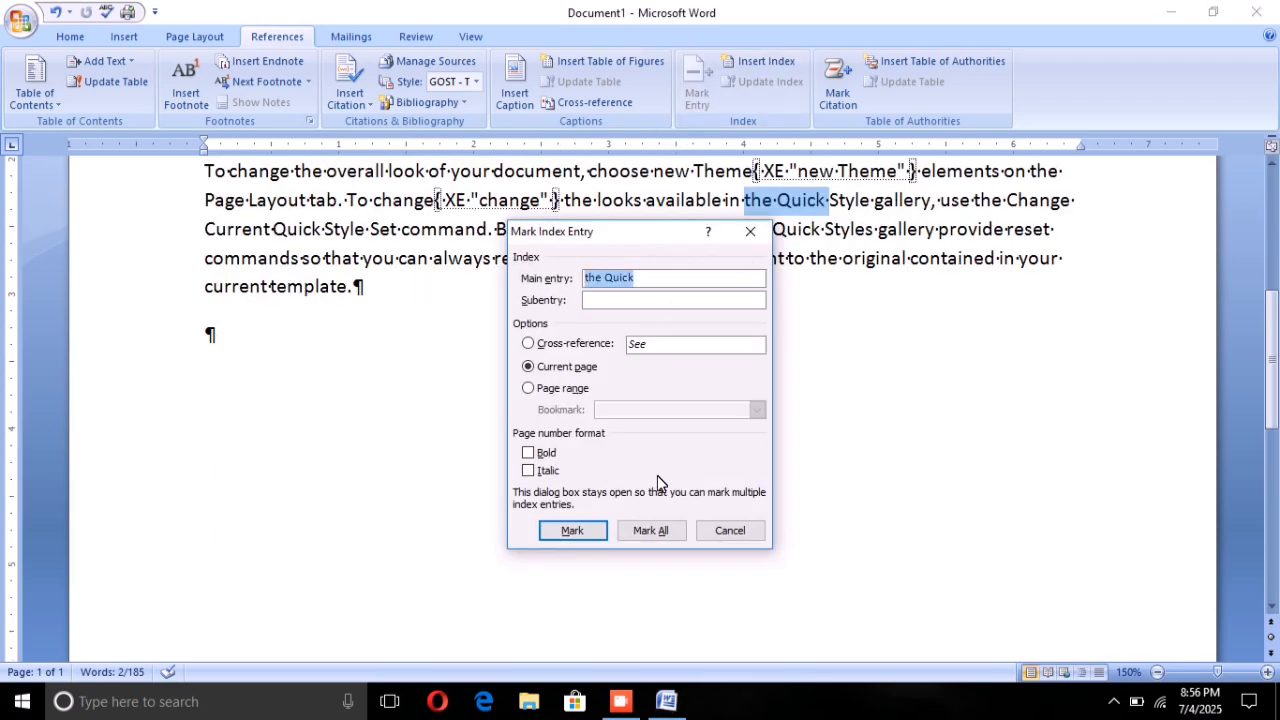
pyautogui.click(572, 531)
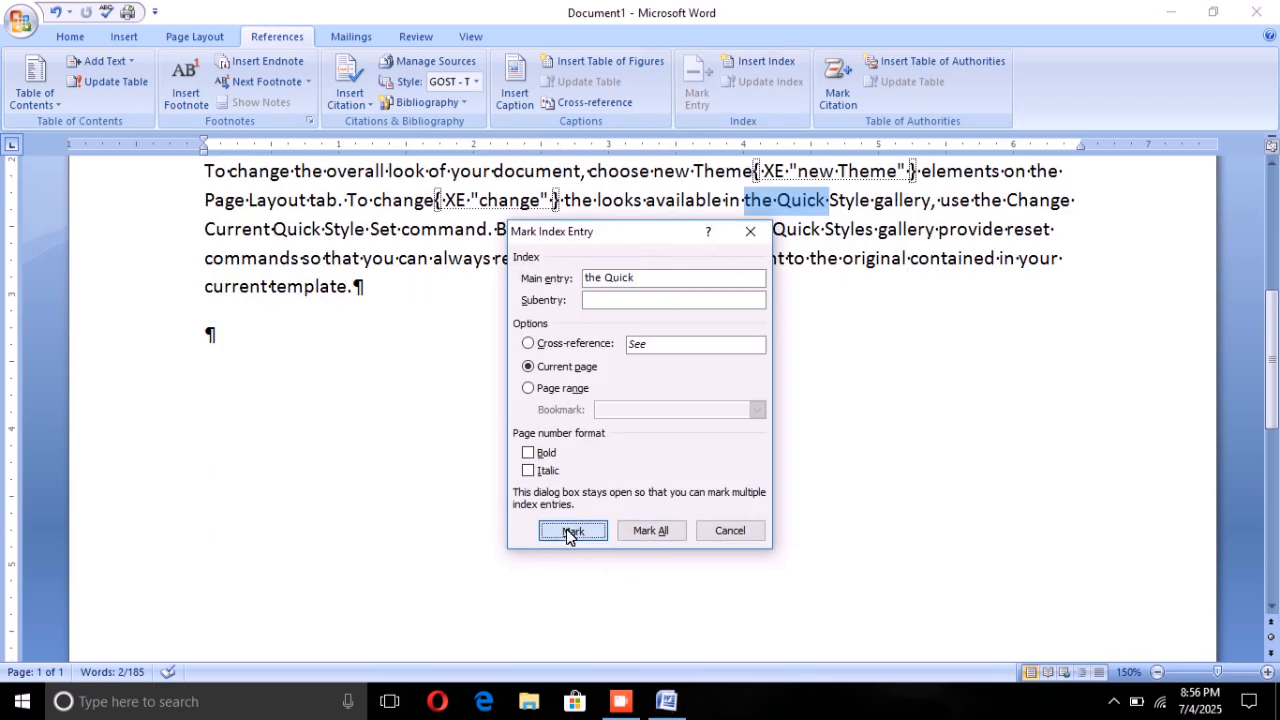
pyautogui.click(750, 232)
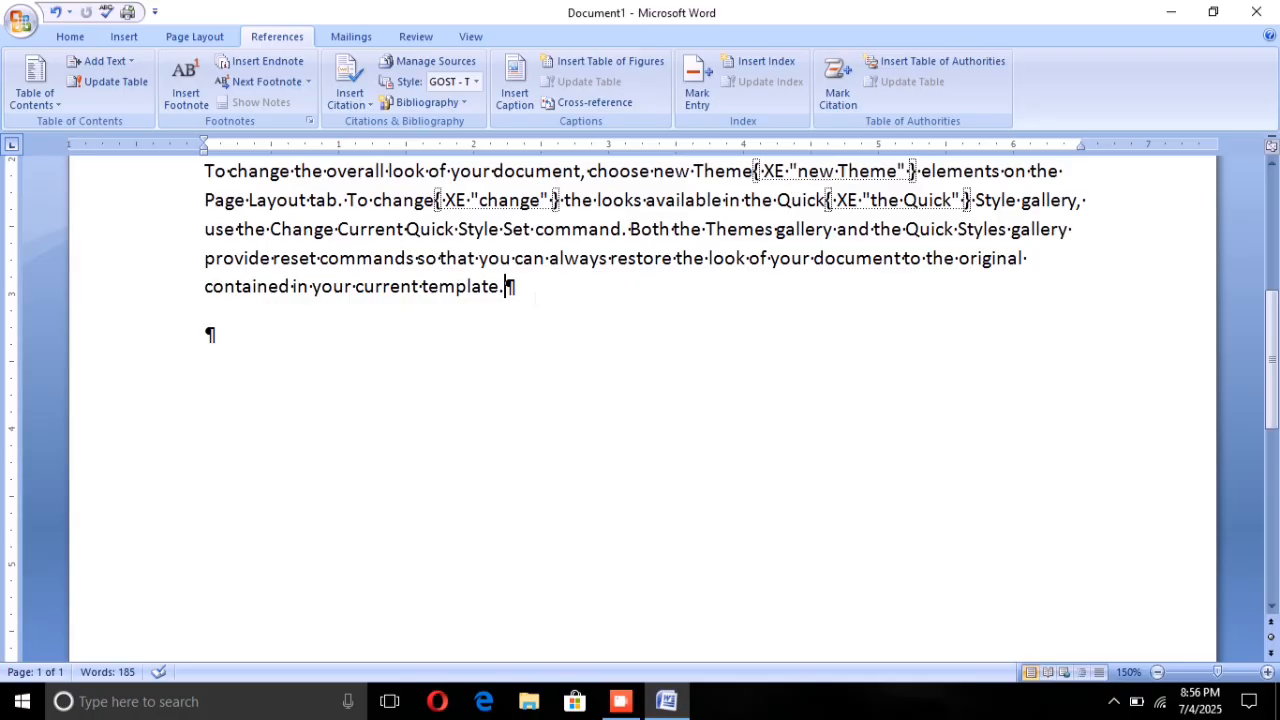
# Step: Insert an indented two-column index in the template's format on a new line below the third paragraph
pyautogui.press('Return')
pyautogui.click(761, 56)
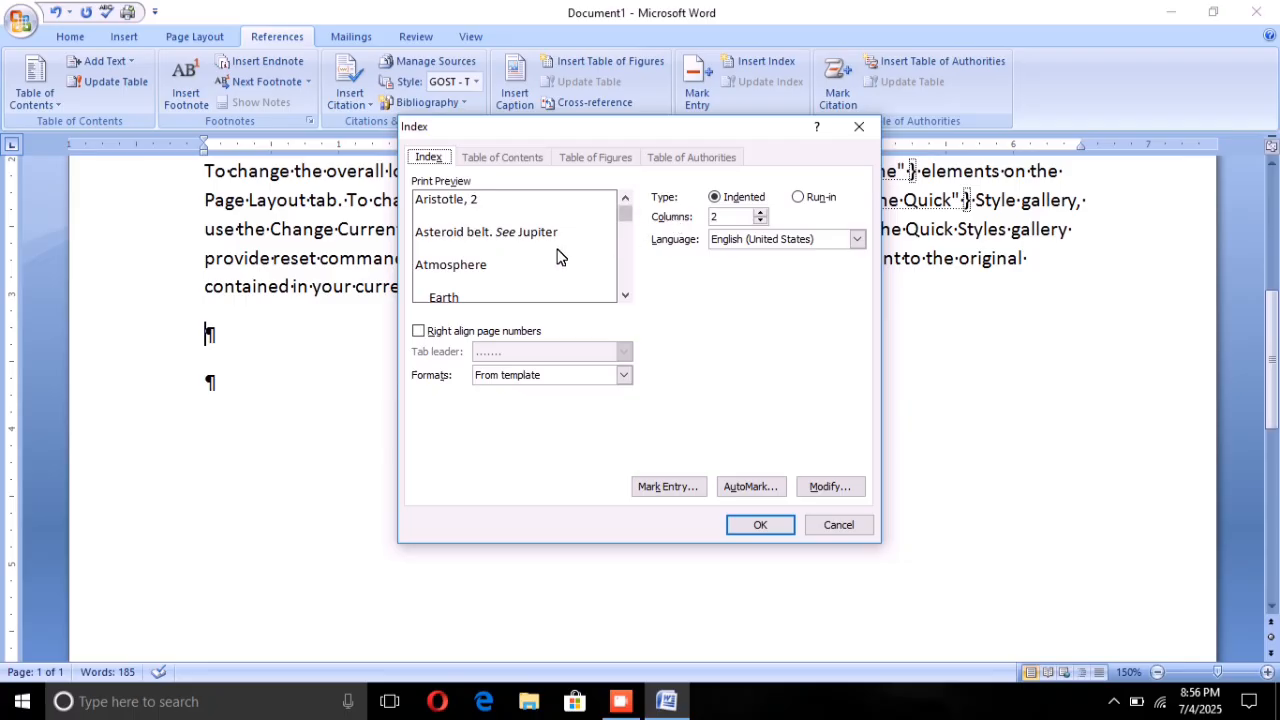
pyautogui.click(754, 526)
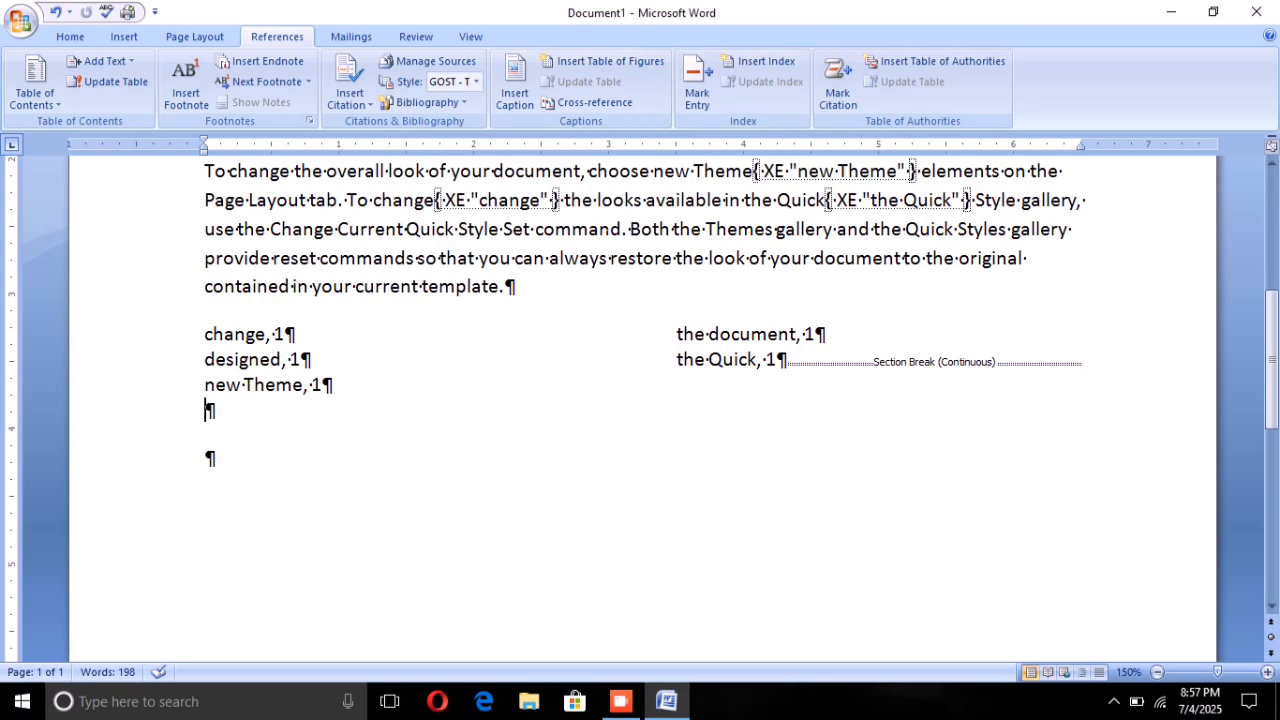
# Step: Mark "always" in the third paragraph as a main index entry for the current page
pyautogui.moveTo(549, 258); pyautogui.dragTo(607, 258)
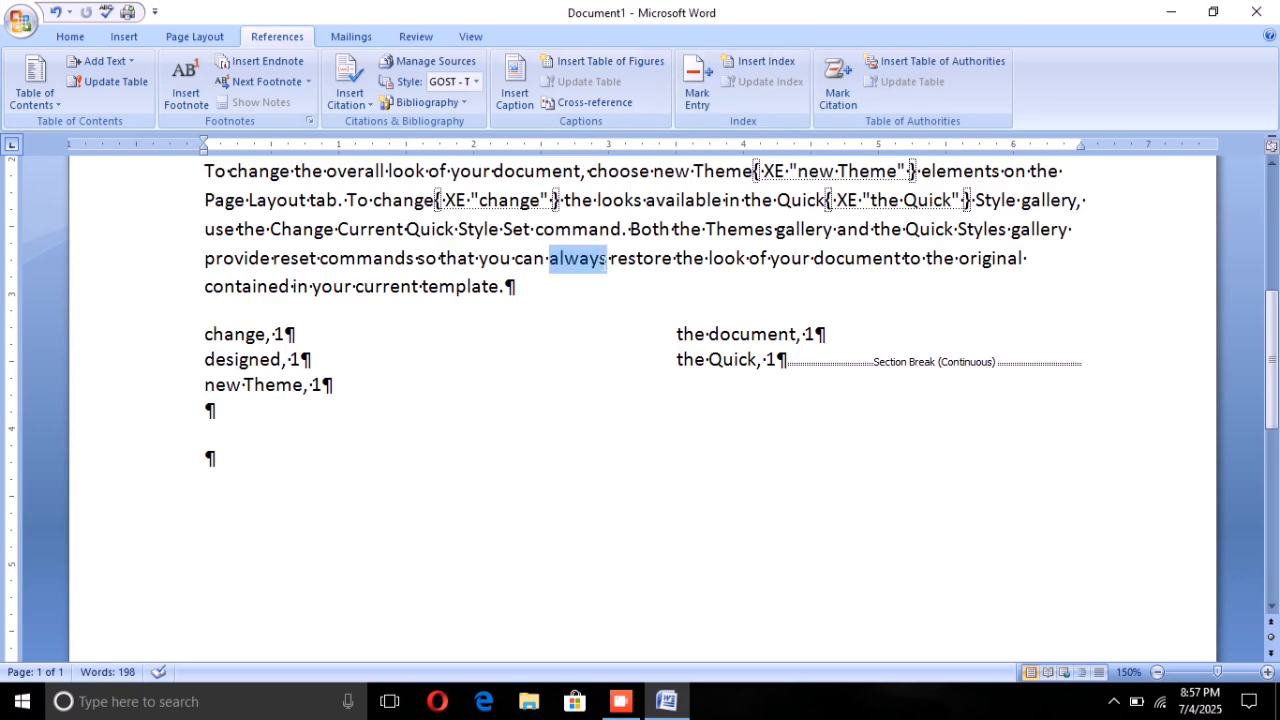
pyautogui.click(686, 90)
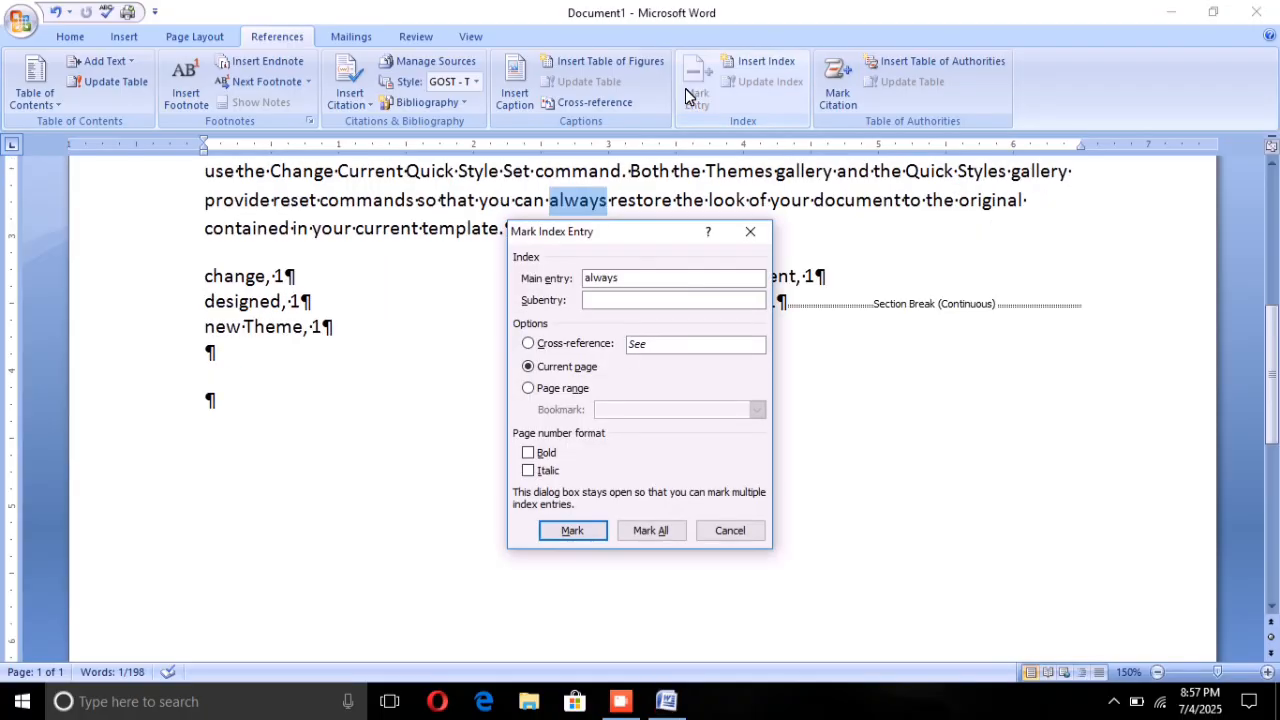
pyautogui.click(572, 529)
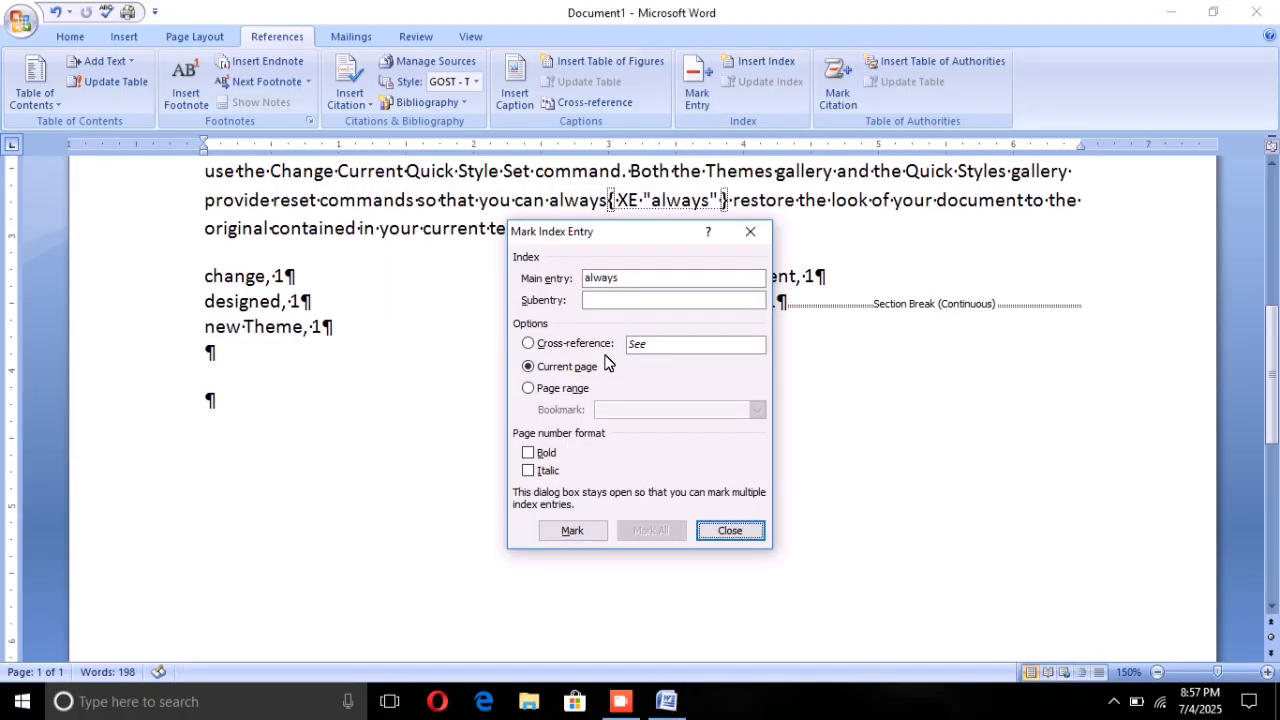
pyautogui.click(749, 230)
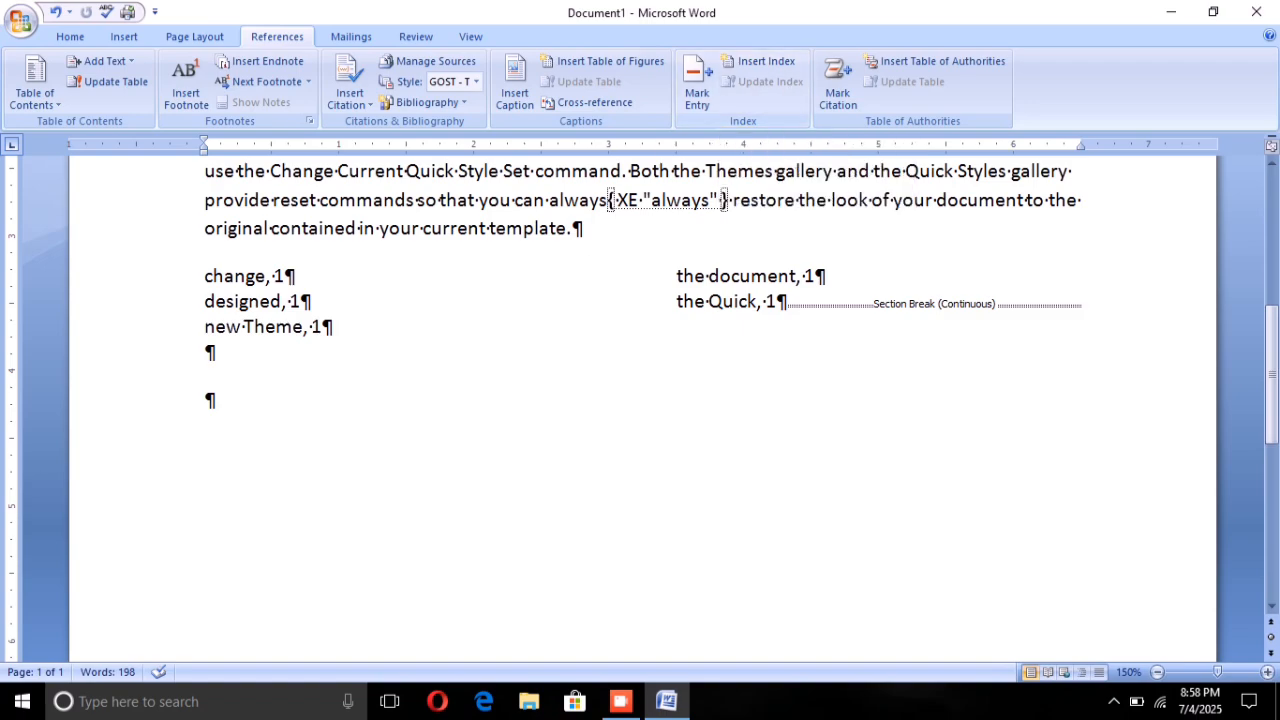
# Step: Update the index below the paragraphs with the newly marked entry and hide the formatting marks and field codes
pyautogui.click(732, 276)
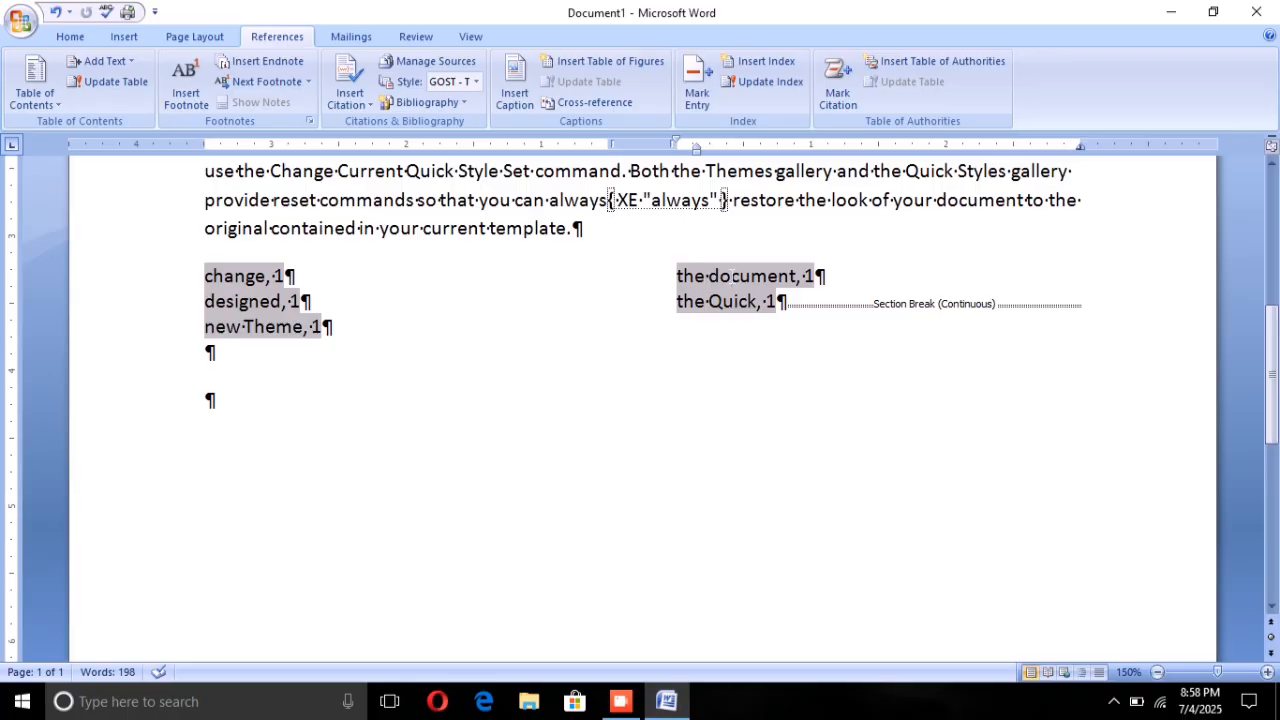
pyautogui.click(785, 82)
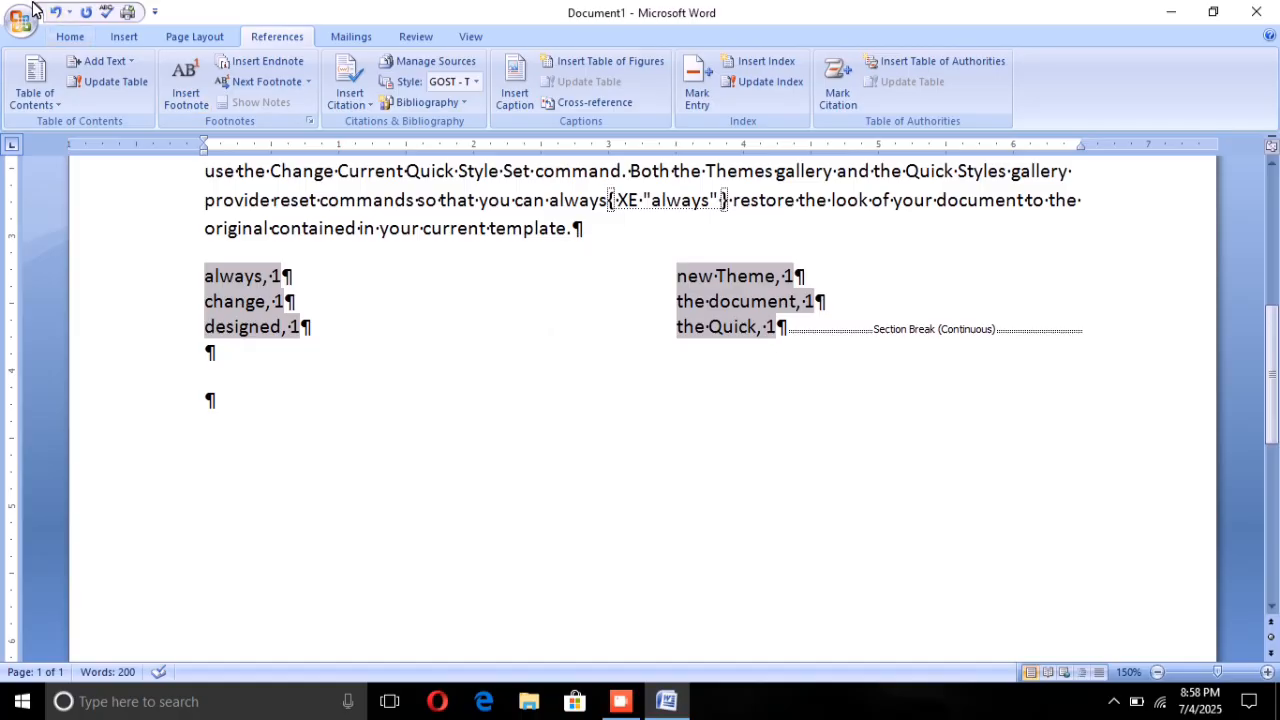
pyautogui.click(66, 36)
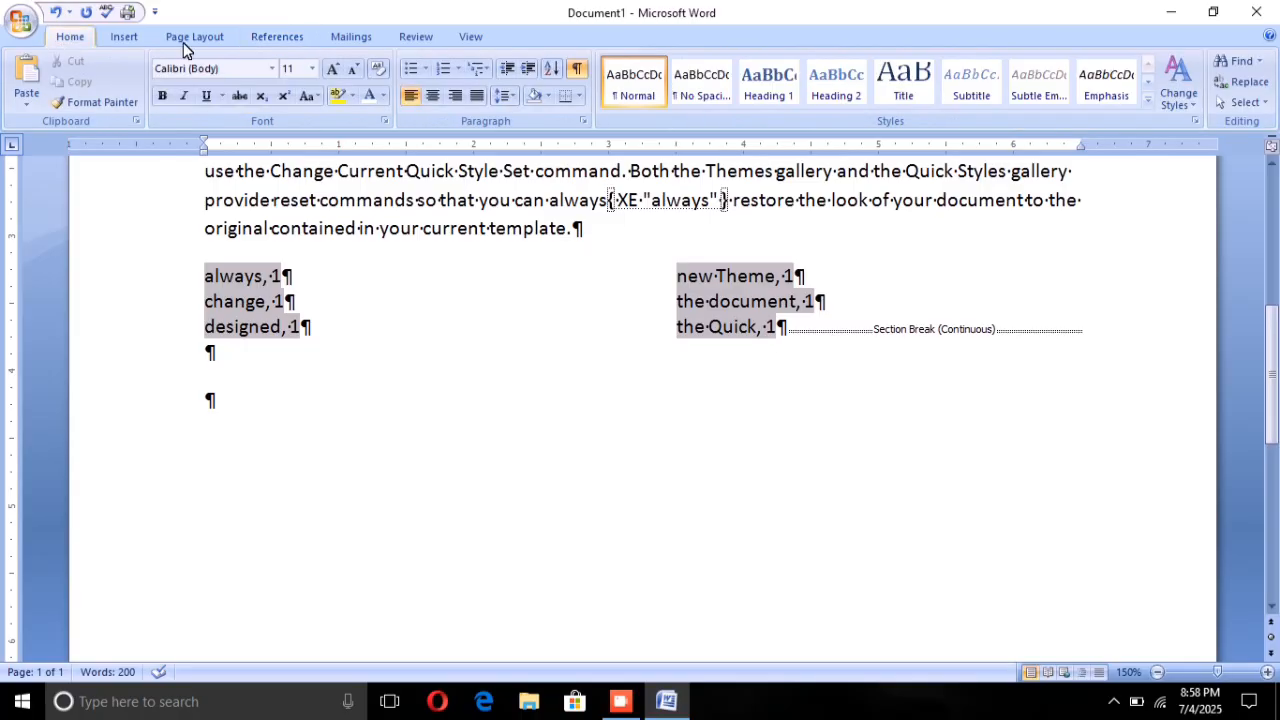
pyautogui.click(577, 68)
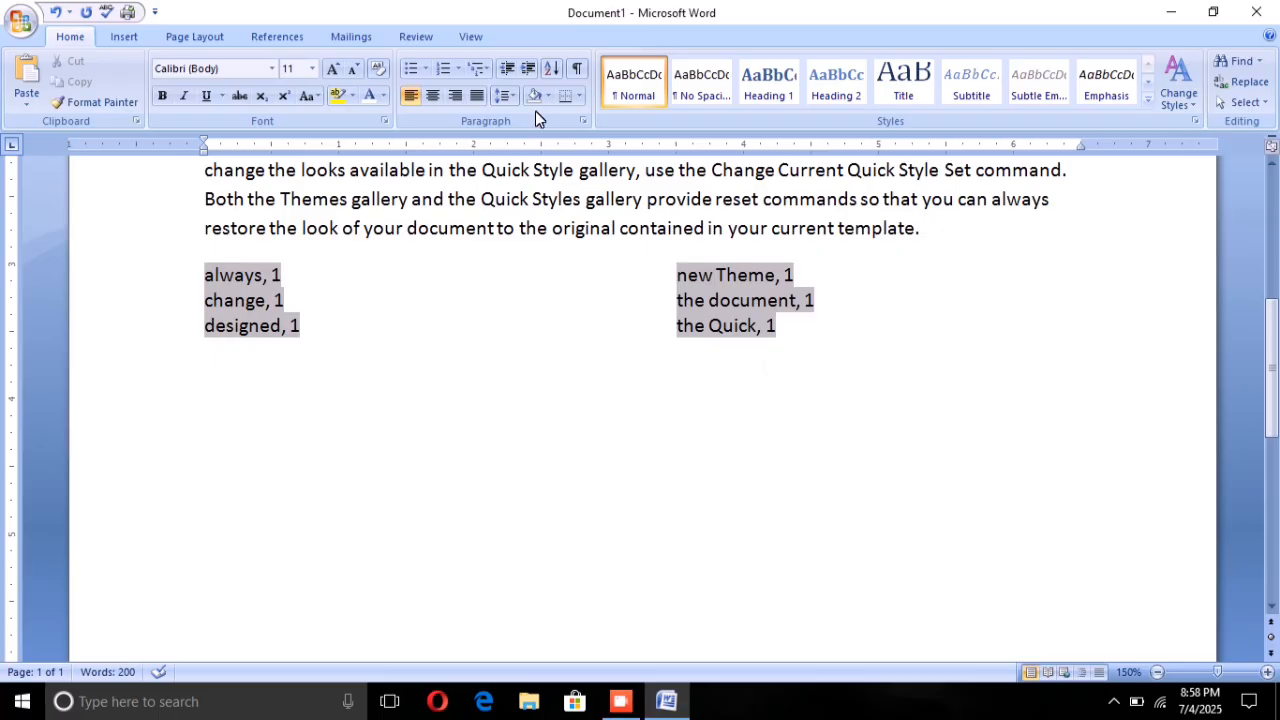
# Step: Delete all text and the index from the document
pyautogui.click(279, 31)
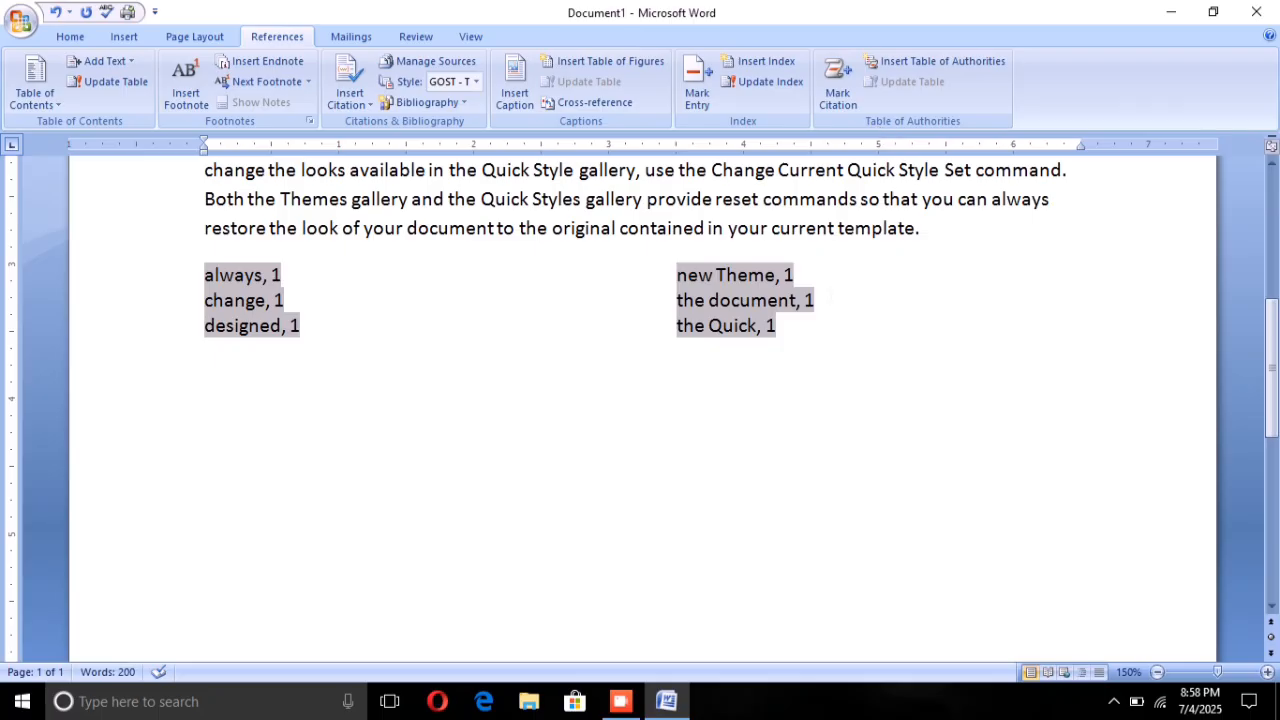
pyautogui.hotkey('ctrl', 'a')
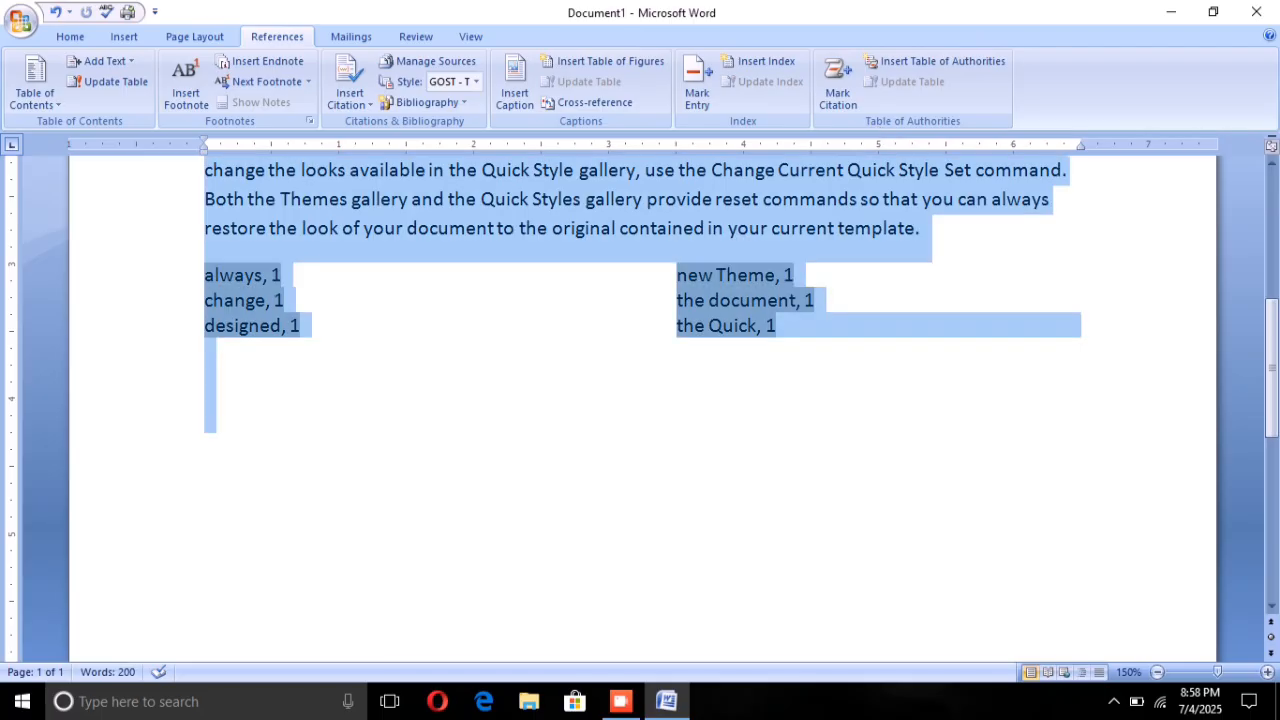
pyautogui.press('Delete')
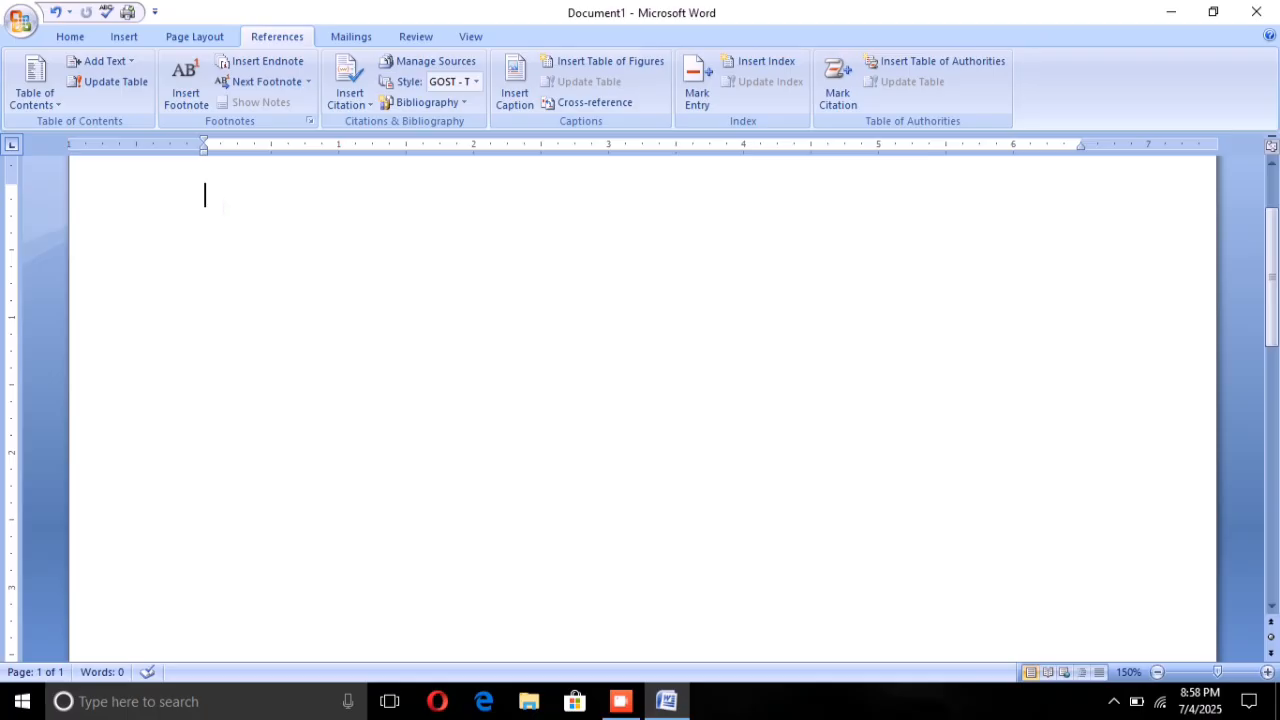
# Step: Enter the computer hardware words Mouse, Keyboard, Monitor and Cpu on separate lines of the empty document
pyautogui.write('mpuse')
pyautogui.press('BackSpace')
pyautogui.press('BackSpace')
pyautogui.press('BackSpace')
pyautogui.press('BackSpace')
pyautogui.write('ouse')
pyautogui.press('Return')
pyautogui.write('k')
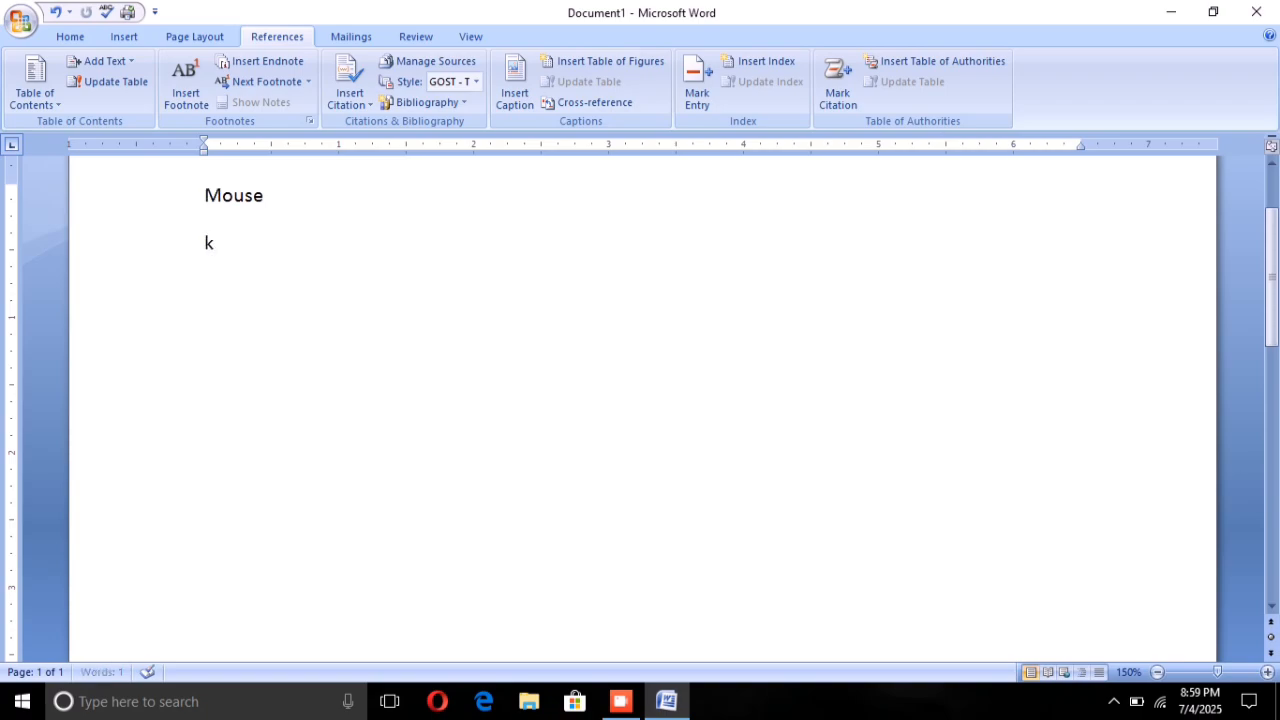
pyautogui.write('eyboard')
pyautogui.press('Return')
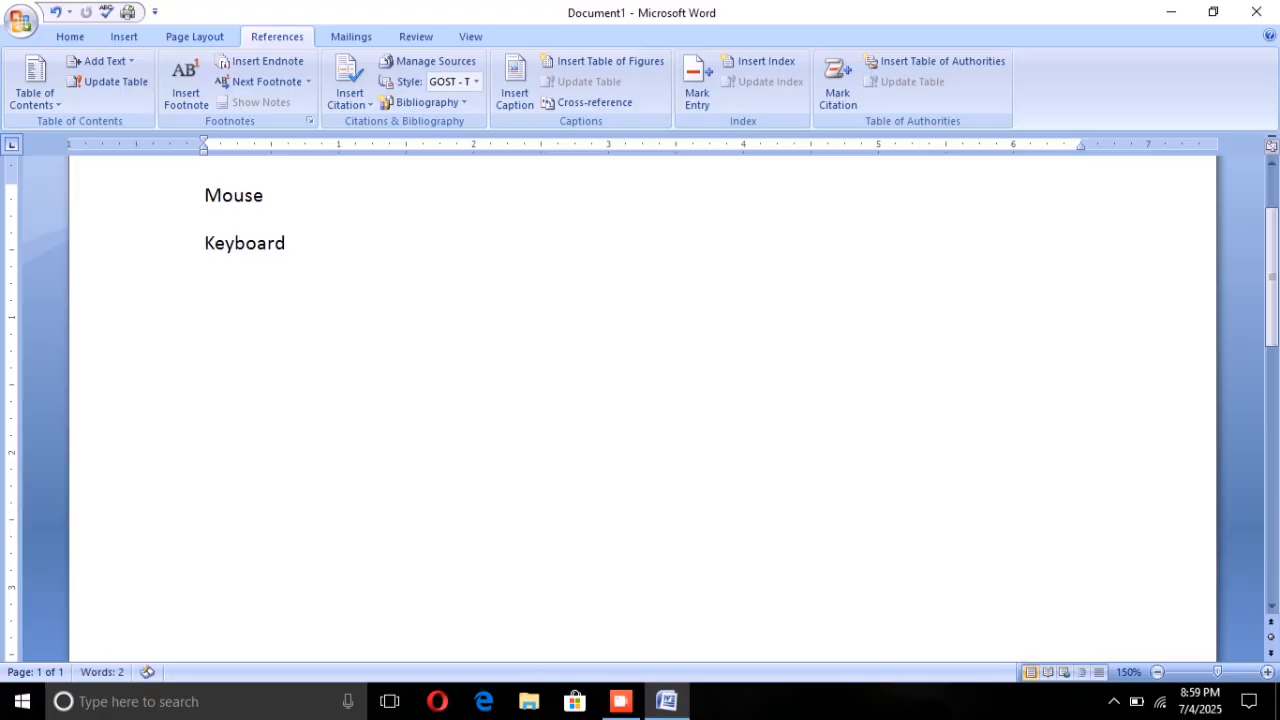
pyautogui.write('monitor')
pyautogui.press('Return')
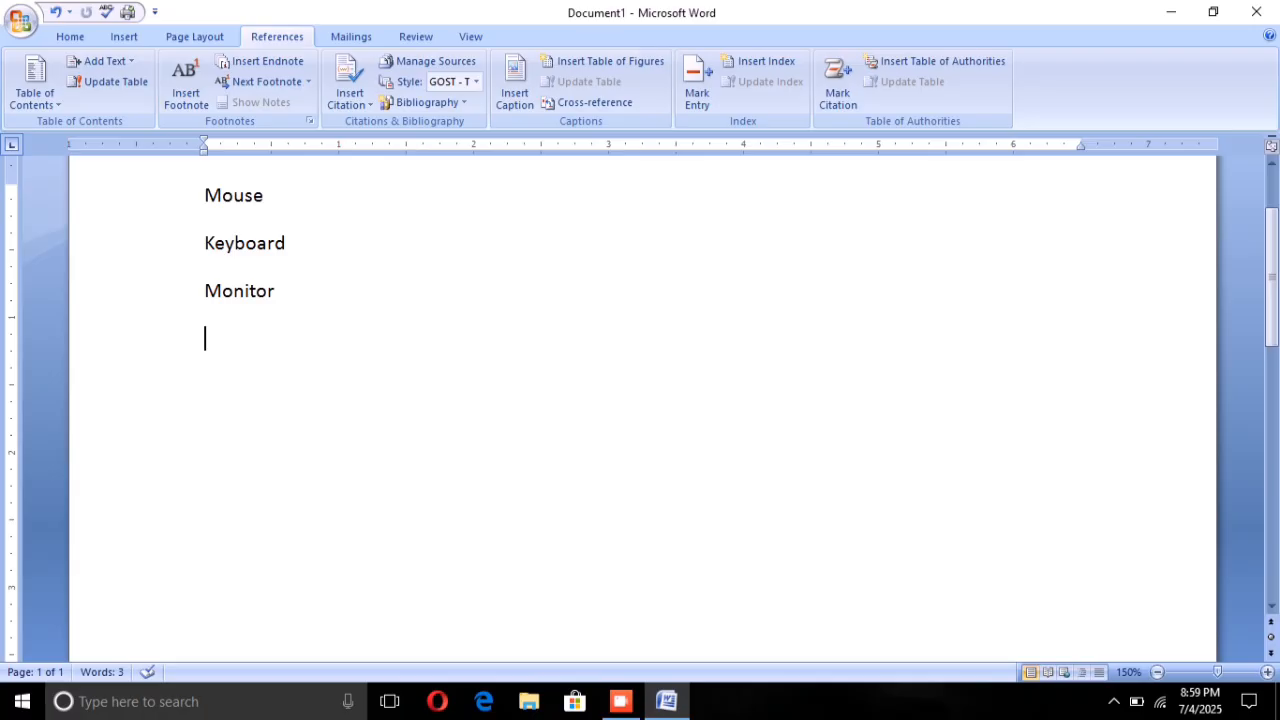
pyautogui.write('cpu')
pyautogui.press('Return')
# Step: Add the phone brands Samsung, Vivo, Oppo, Iphone and Realme on separate lines below Cpu
pyautogui.write('samsung')
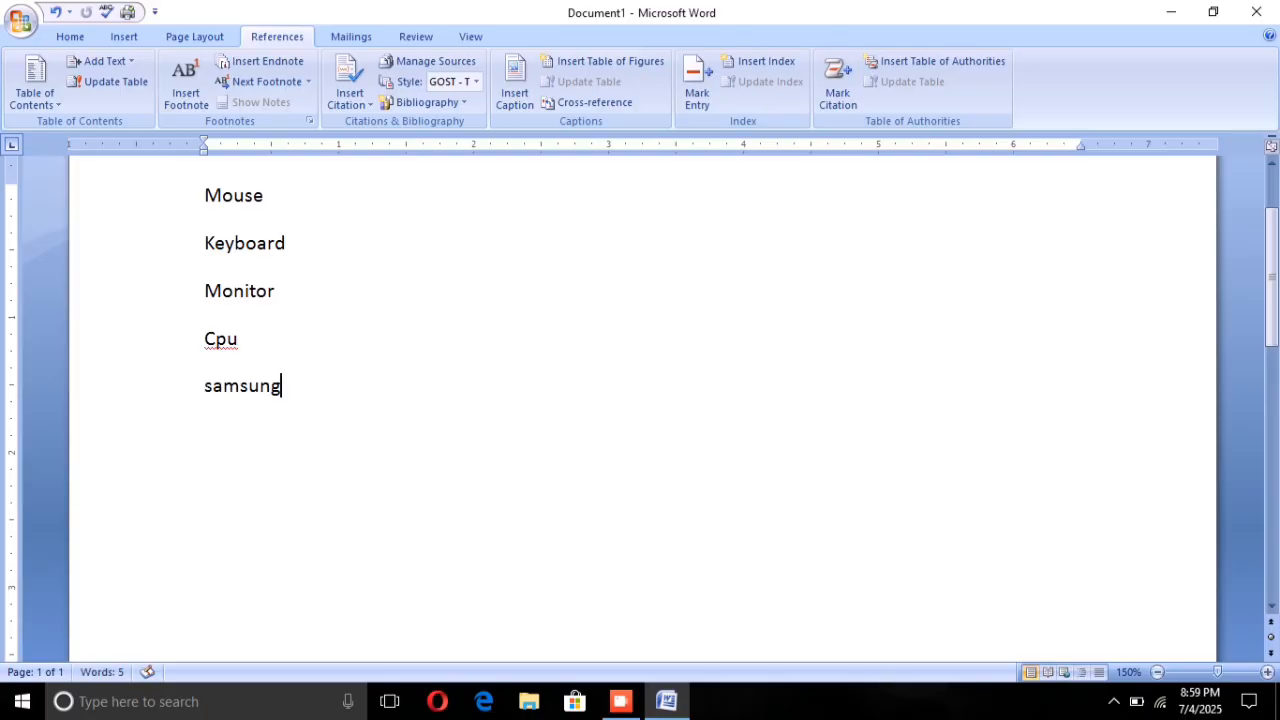
pyautogui.press('Return')
pyautogui.write('vivo')
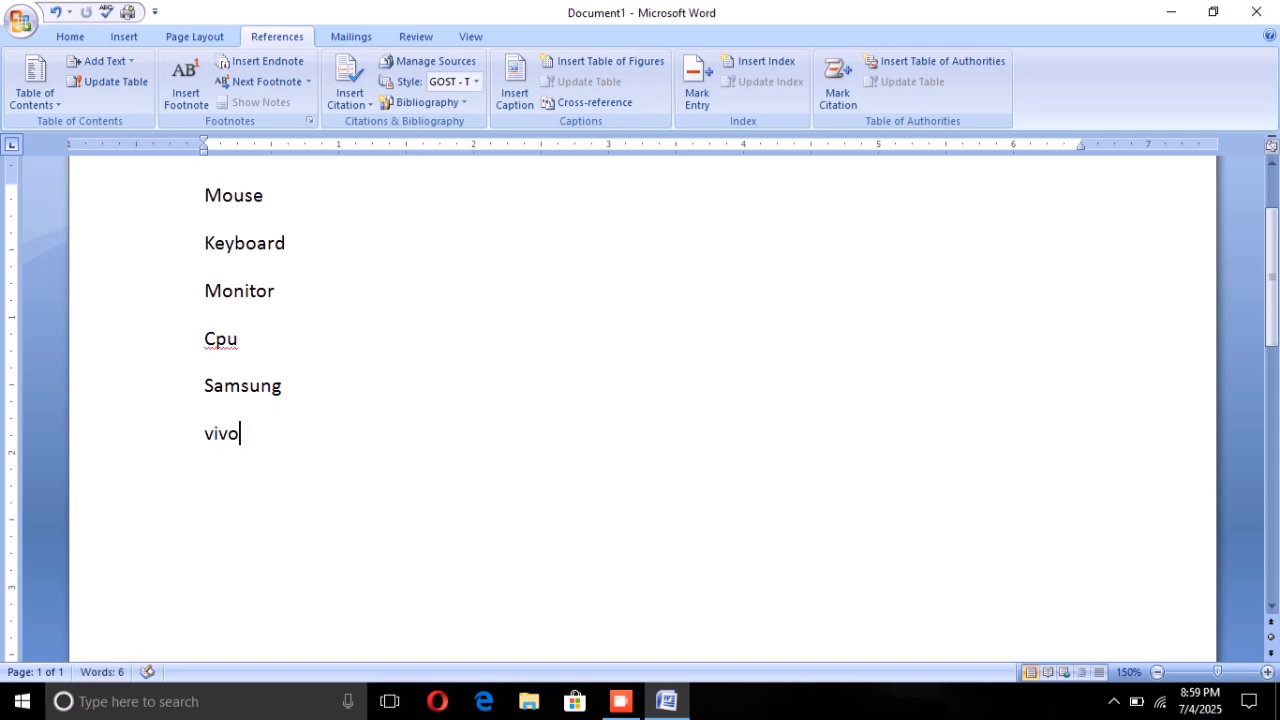
pyautogui.press('Return')
pyautogui.write('oppo')
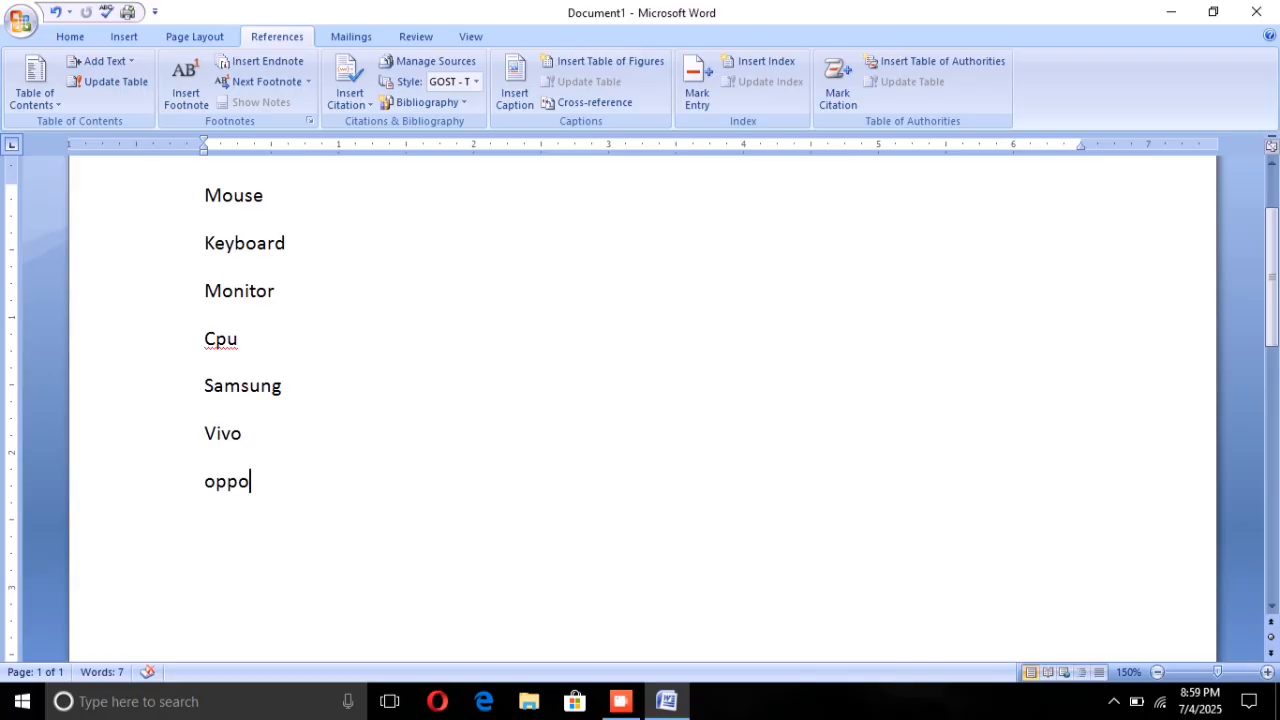
pyautogui.press('Return')
pyautogui.write('ip')
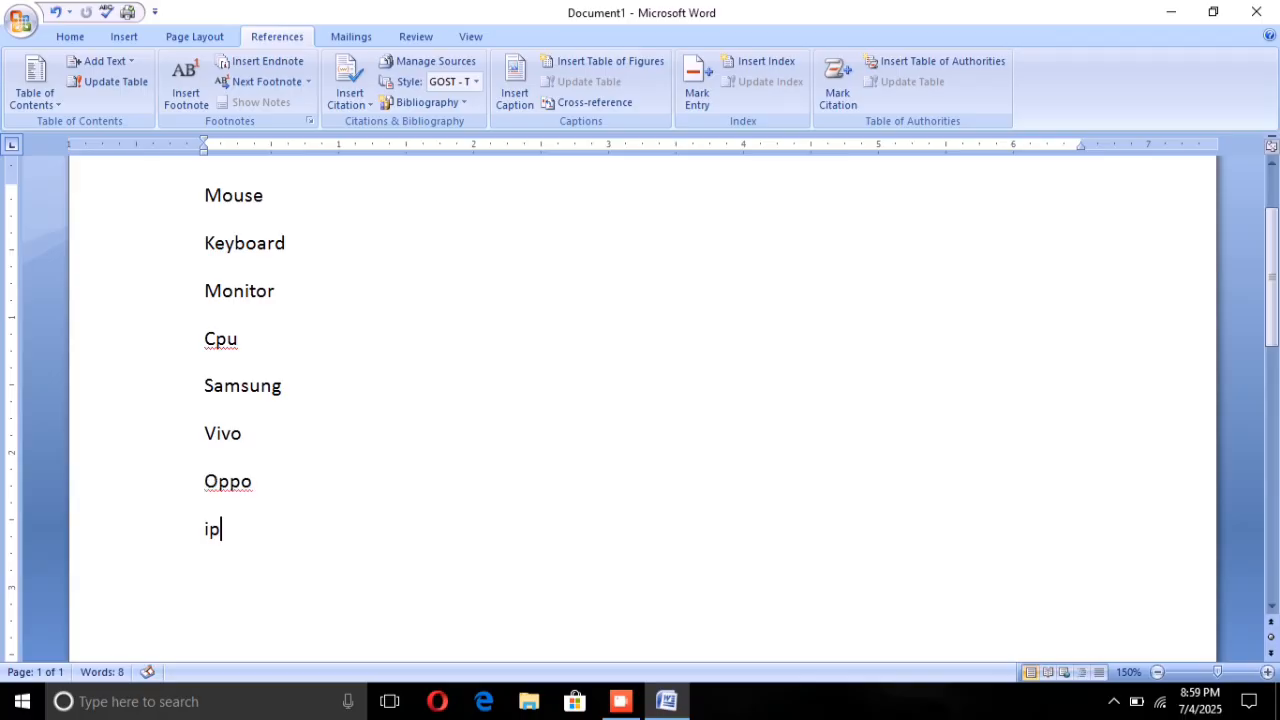
pyautogui.write('hone')
pyautogui.press('Return')
pyautogui.write('rea')
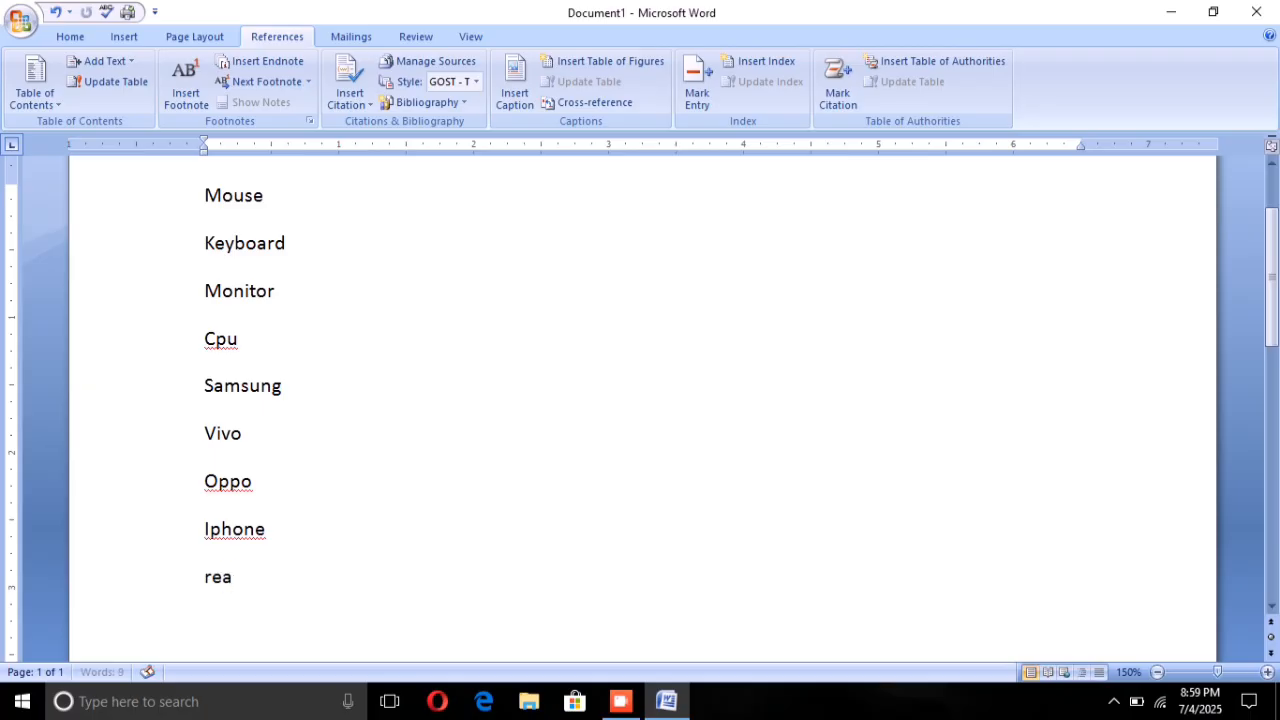
pyautogui.write('lme')
pyautogui.press('Return')
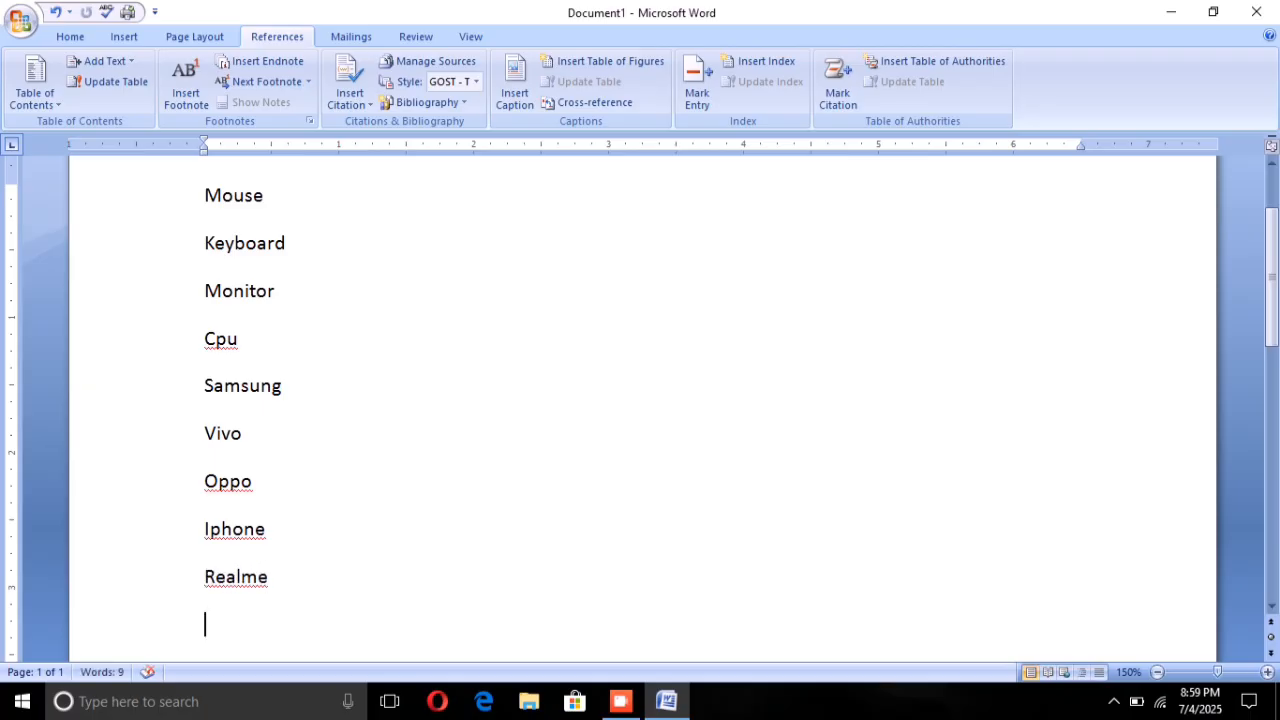
# Step: Add the school subjects English, Math, History and Science on separate lines below Realme
pyautogui.scroll(-1, 640, 400)
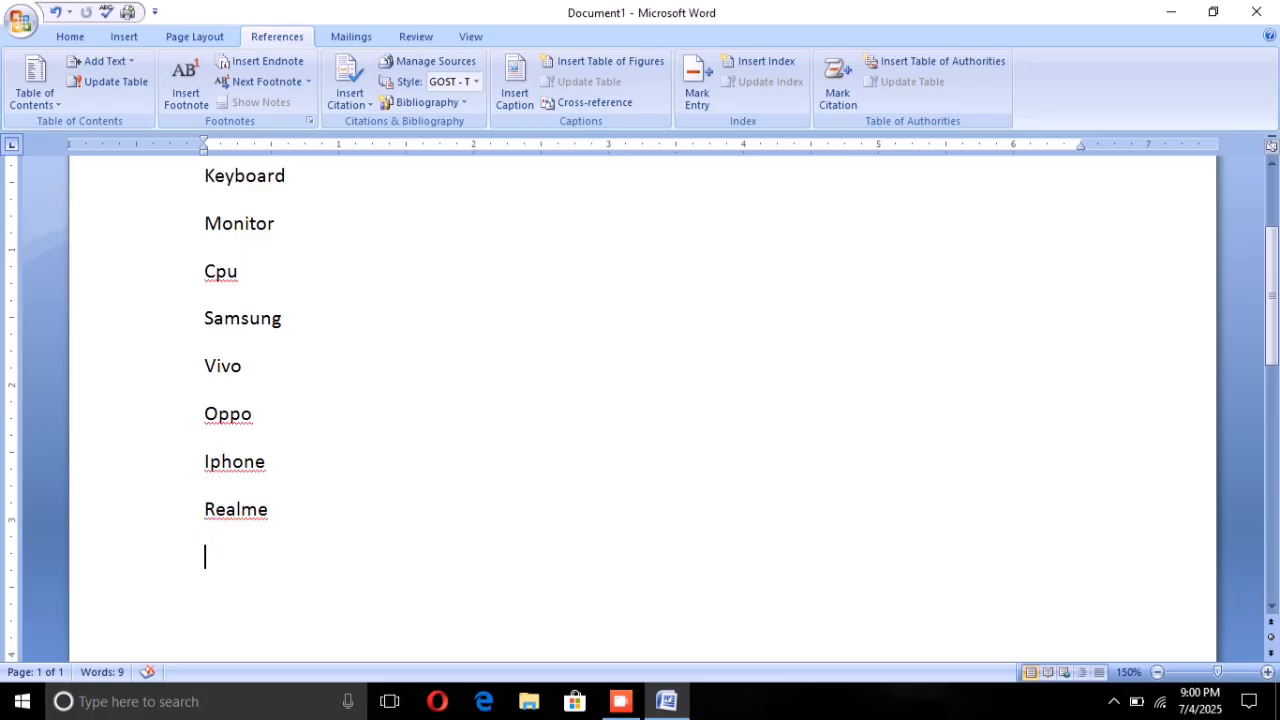
pyautogui.write('eng')
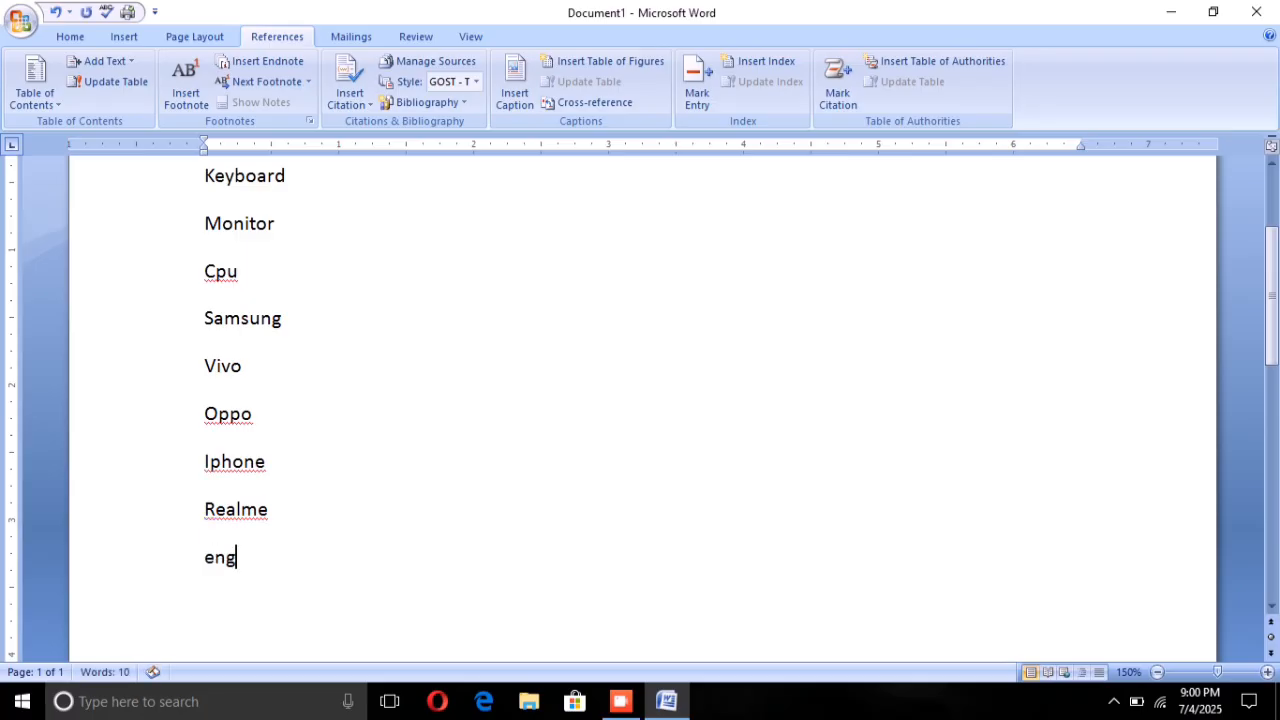
pyautogui.write('lish')
pyautogui.press('Return')
pyautogui.write('math')
pyautogui.press('Return')
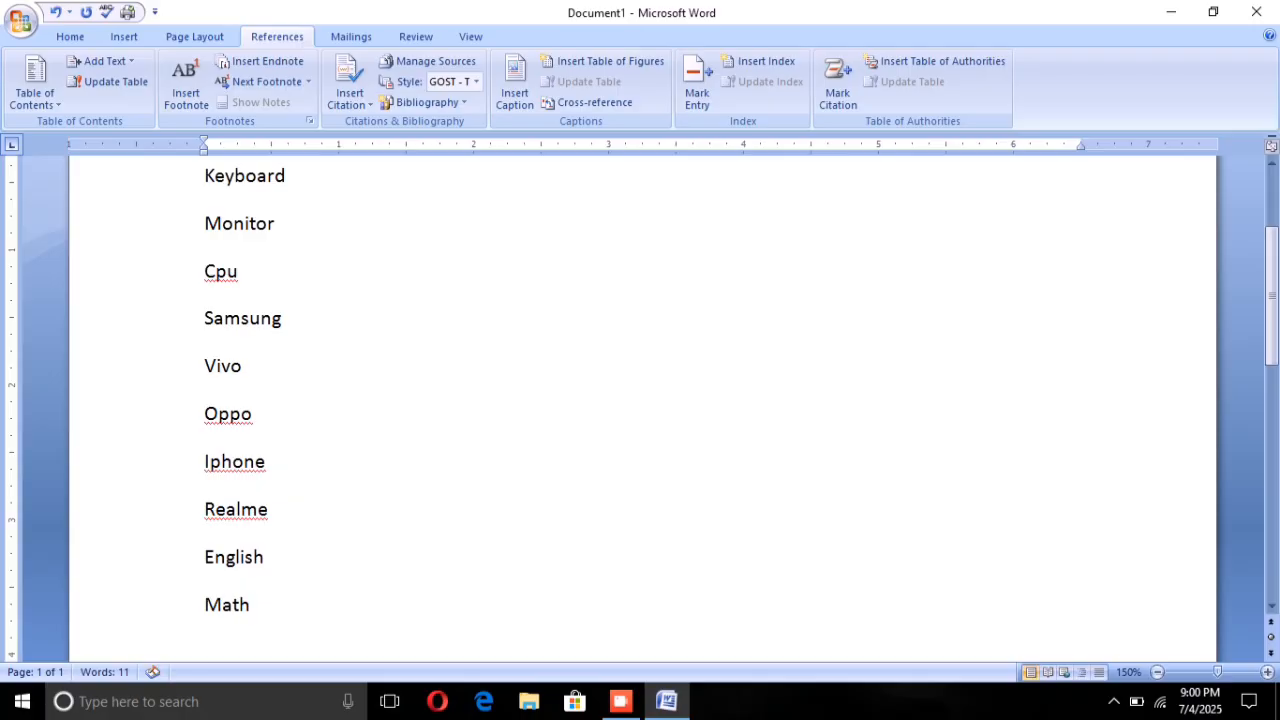
pyautogui.write('history')
pyautogui.press('Return')
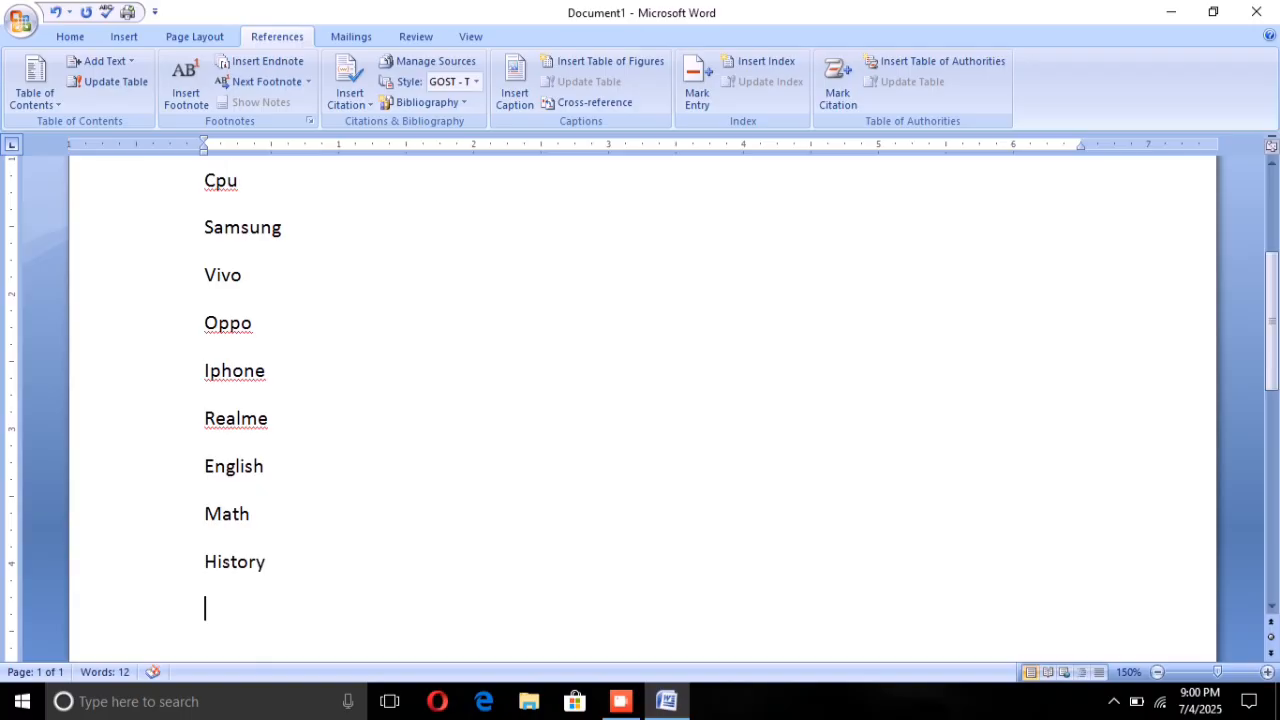
pyautogui.write('scie')
pyautogui.write('e')
pyautogui.press('Return')
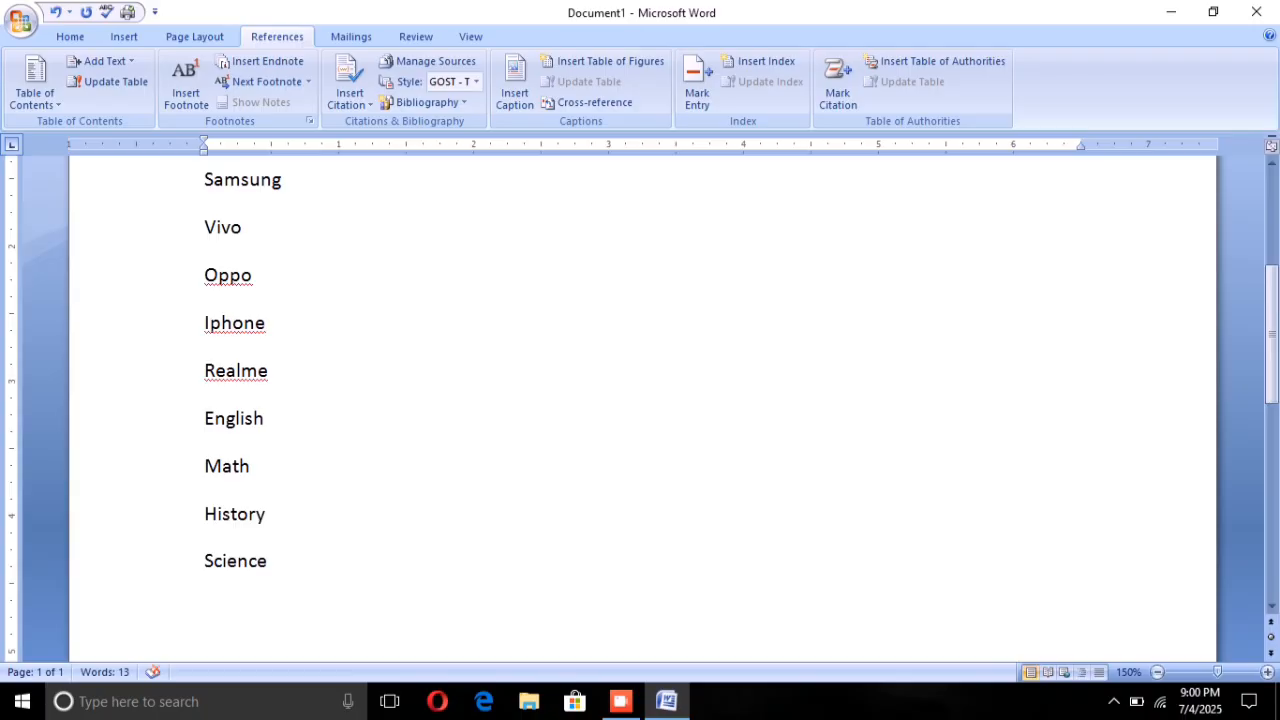
# Step: Start marking a citation for the Table of Authorities and set its category to 8
pyautogui.scroll(1, 640, 400)
pyautogui.scroll(3, 314, 96)
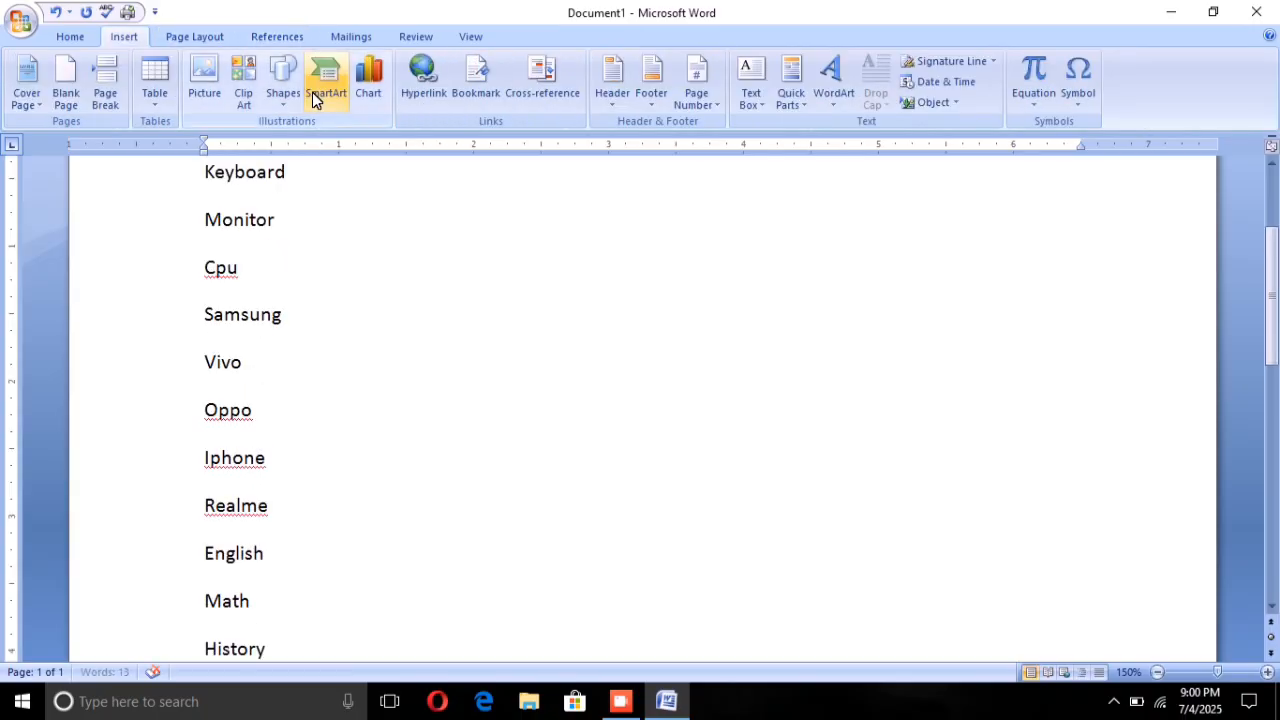
pyautogui.click(260, 34)
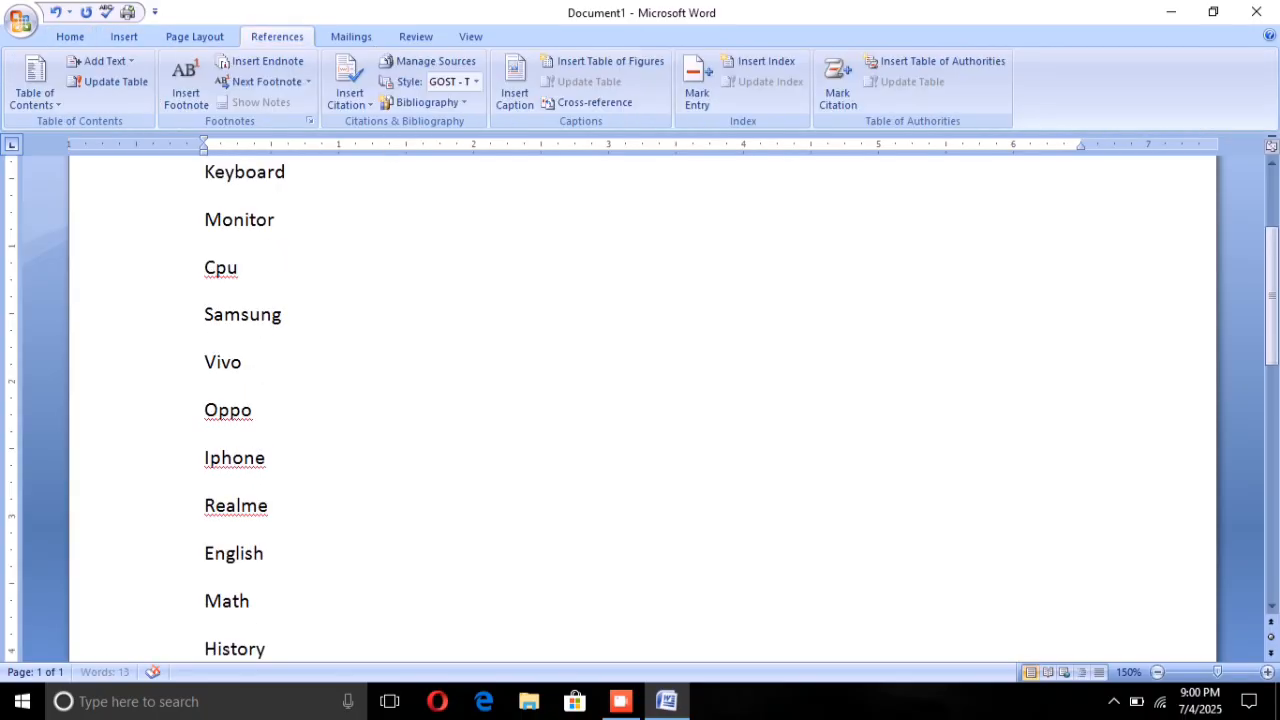
pyautogui.scroll(2, 640, 400)
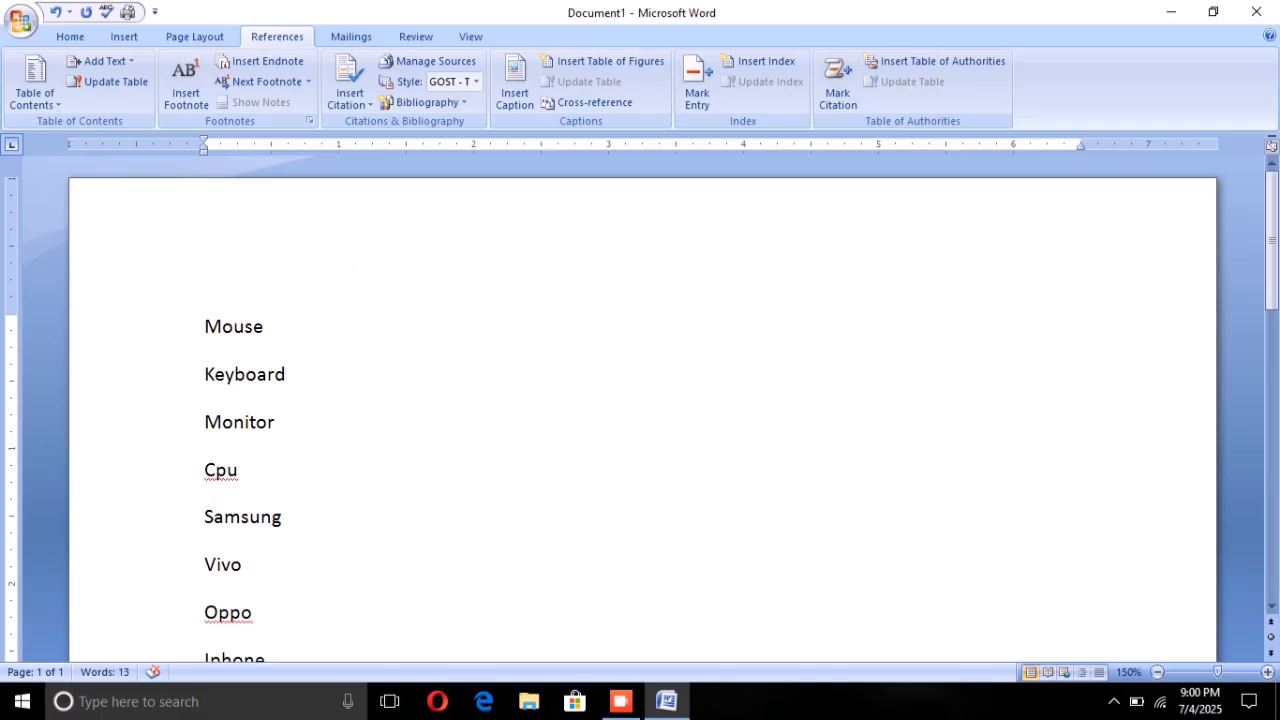
pyautogui.scroll(-2, 640, 400)
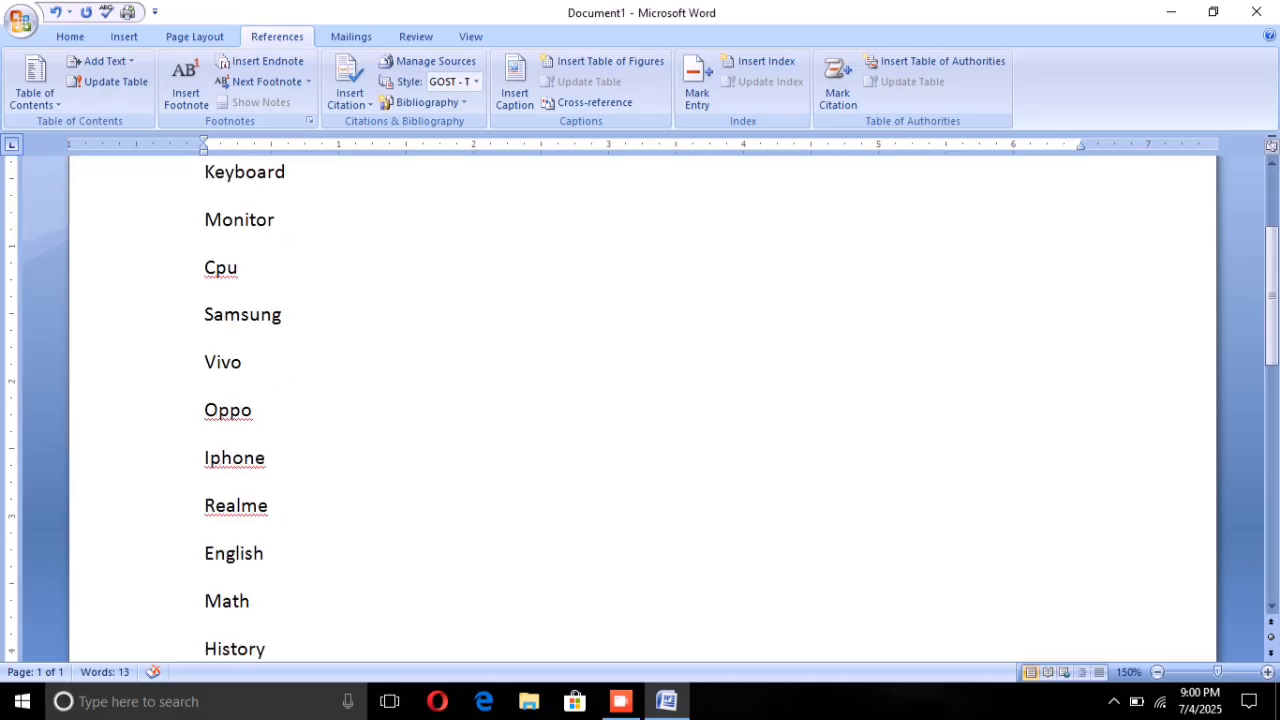
pyautogui.scroll(-3, 640, 400)
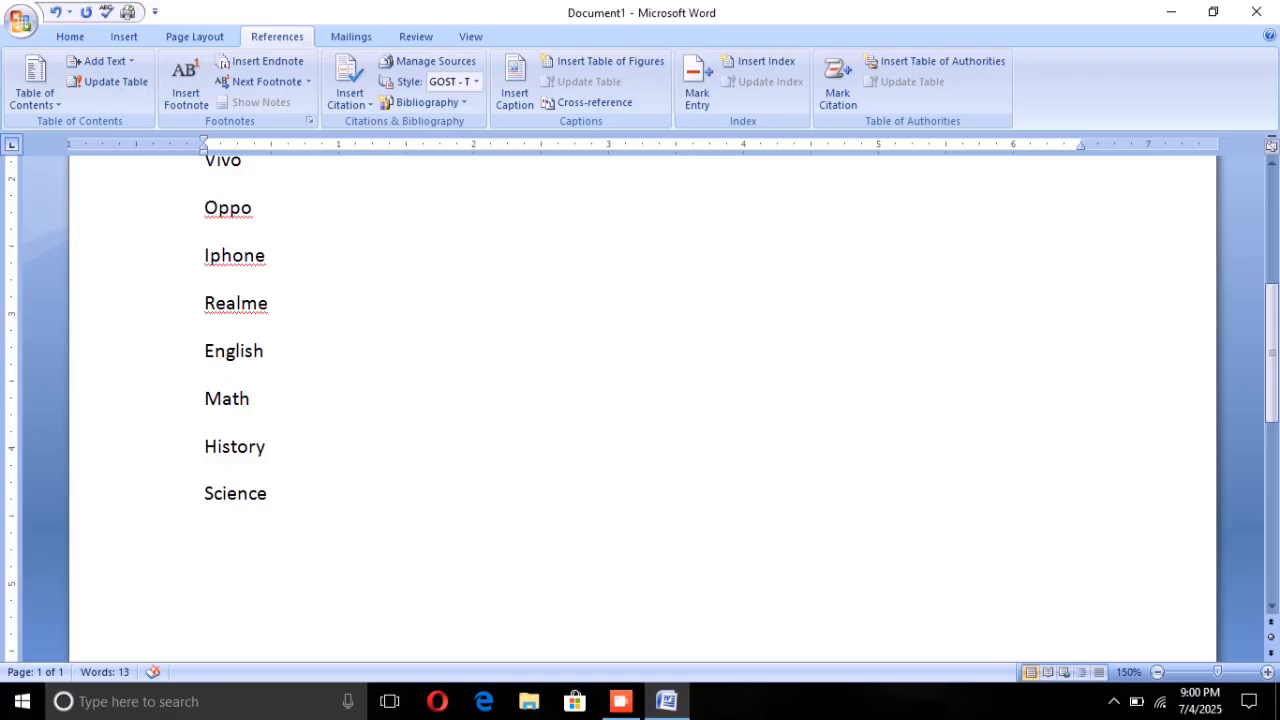
pyautogui.click(836, 88)
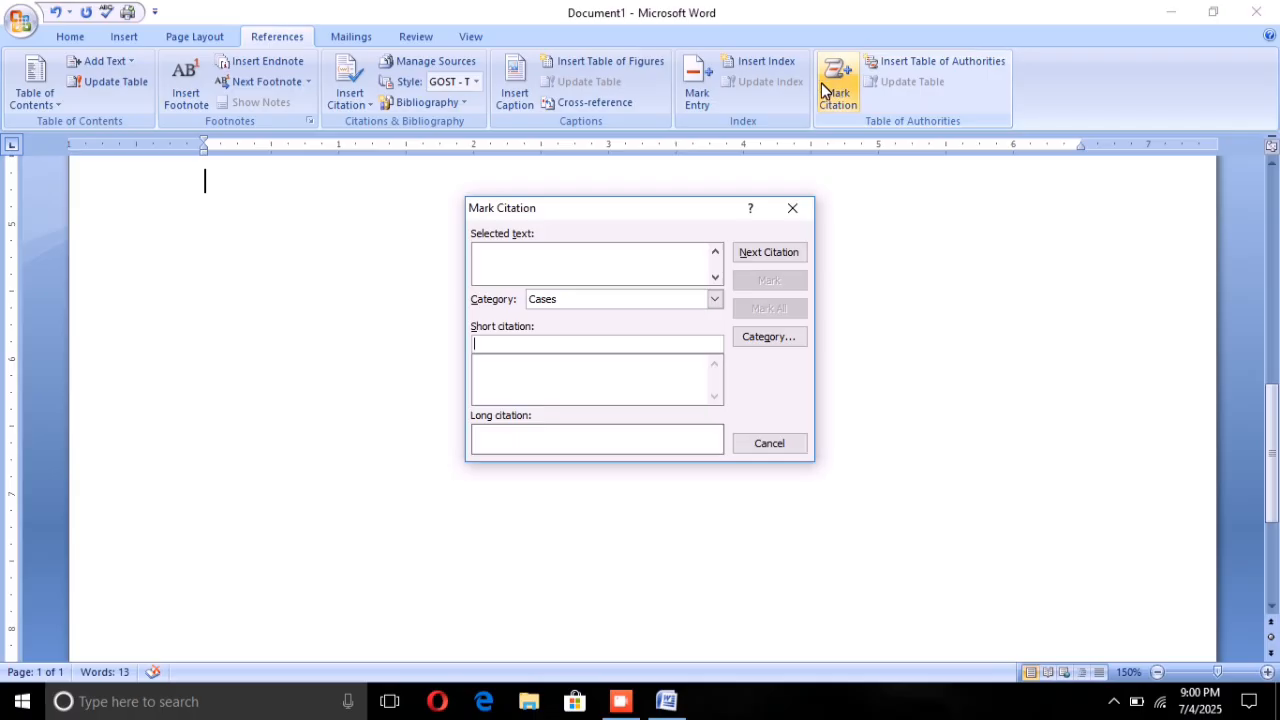
pyautogui.click(704, 294)
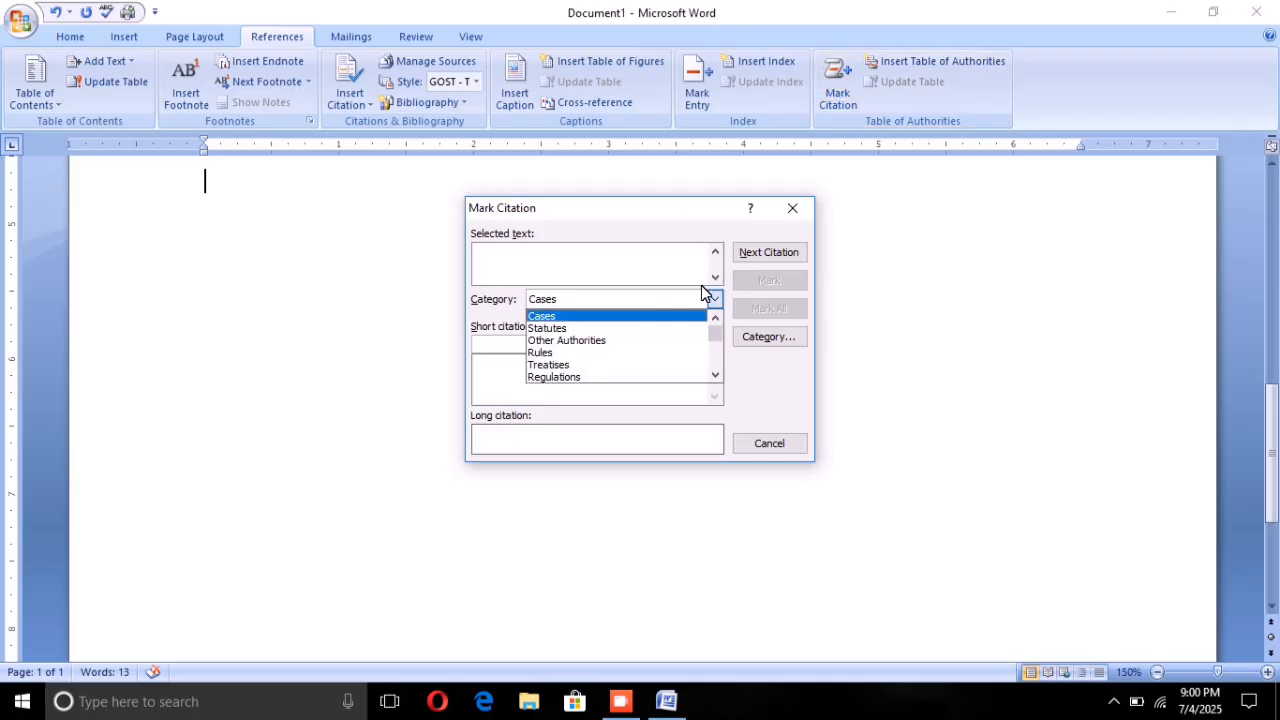
pyautogui.scroll(-1, 620, 334)
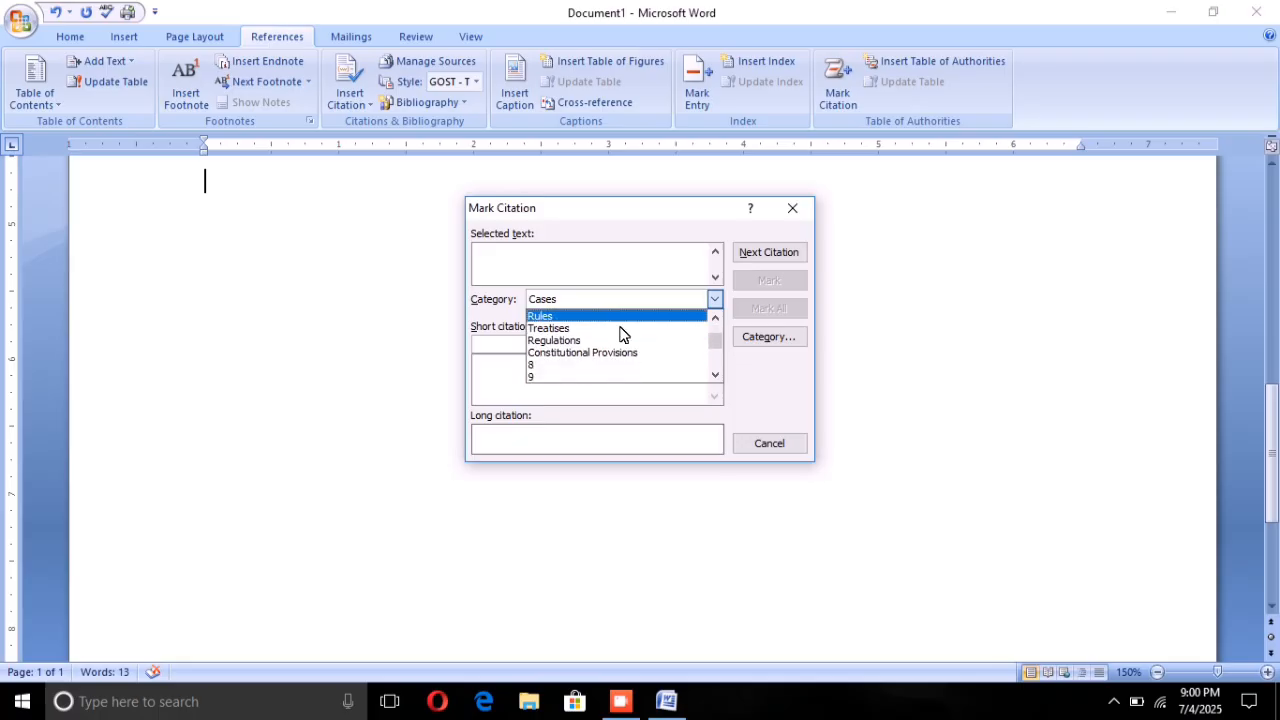
pyautogui.scroll(-2, 620, 334)
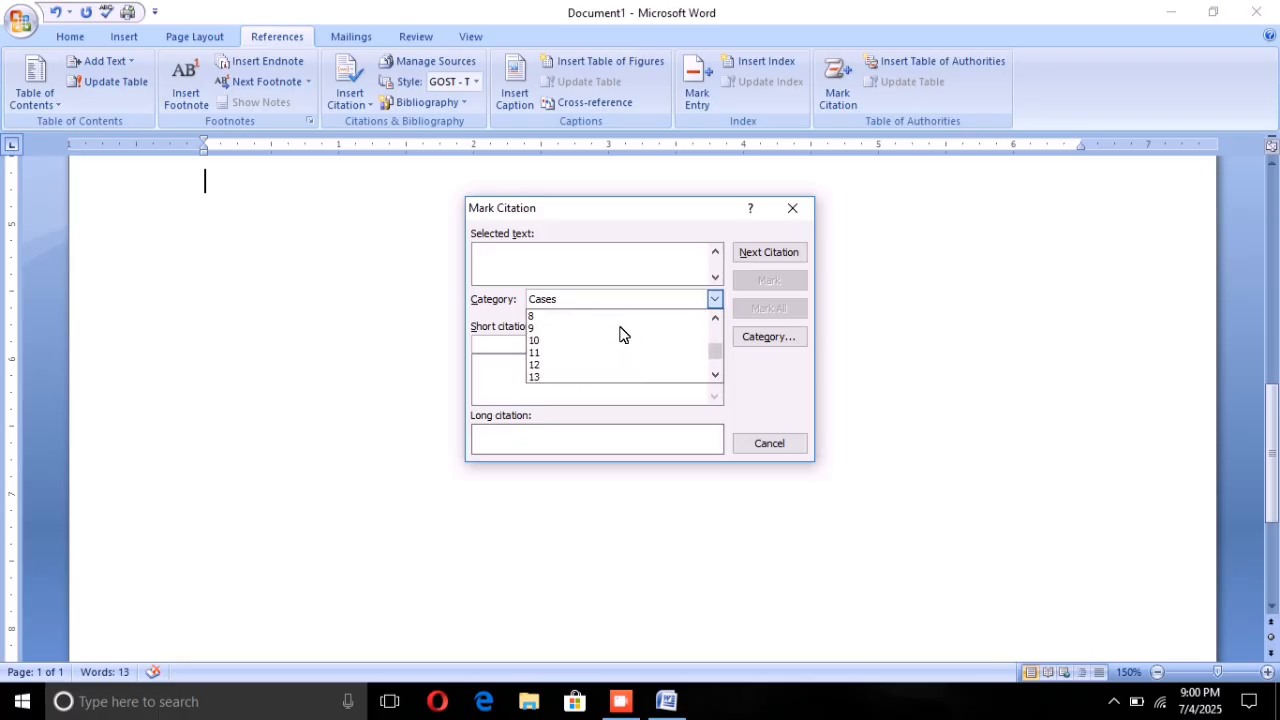
pyautogui.scroll(3, 620, 334)
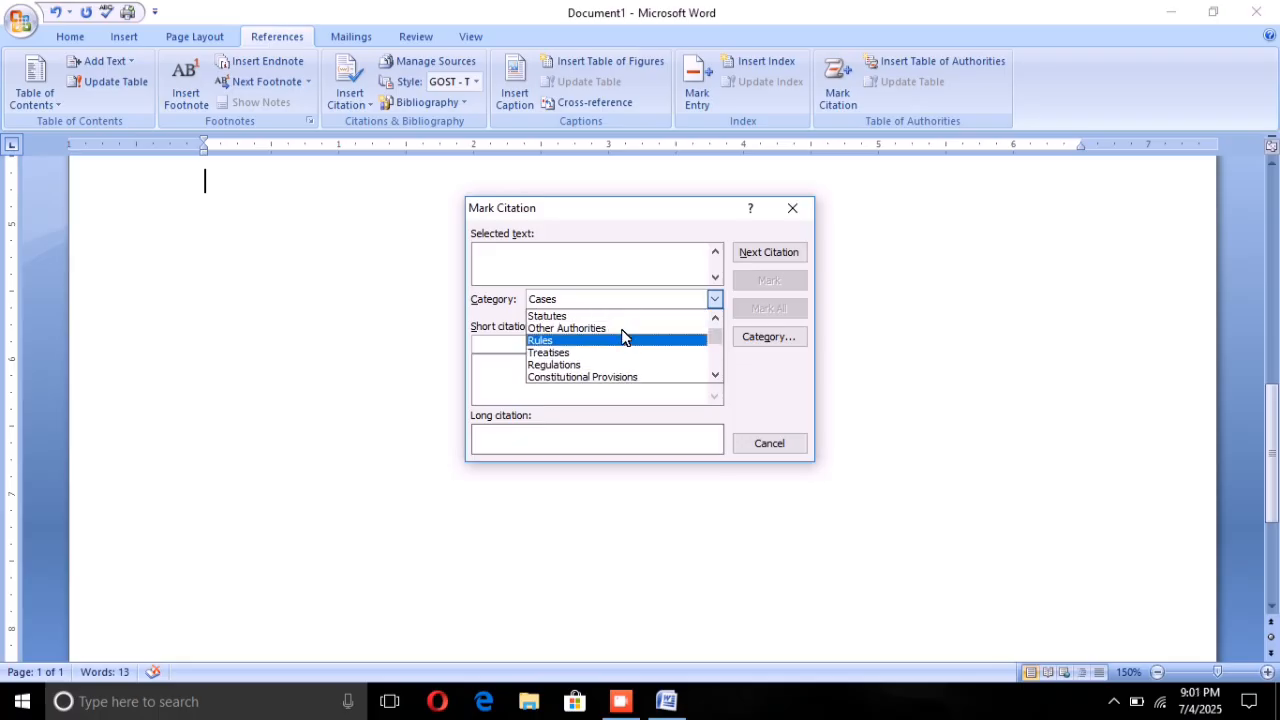
pyautogui.scroll(-1, 622, 336)
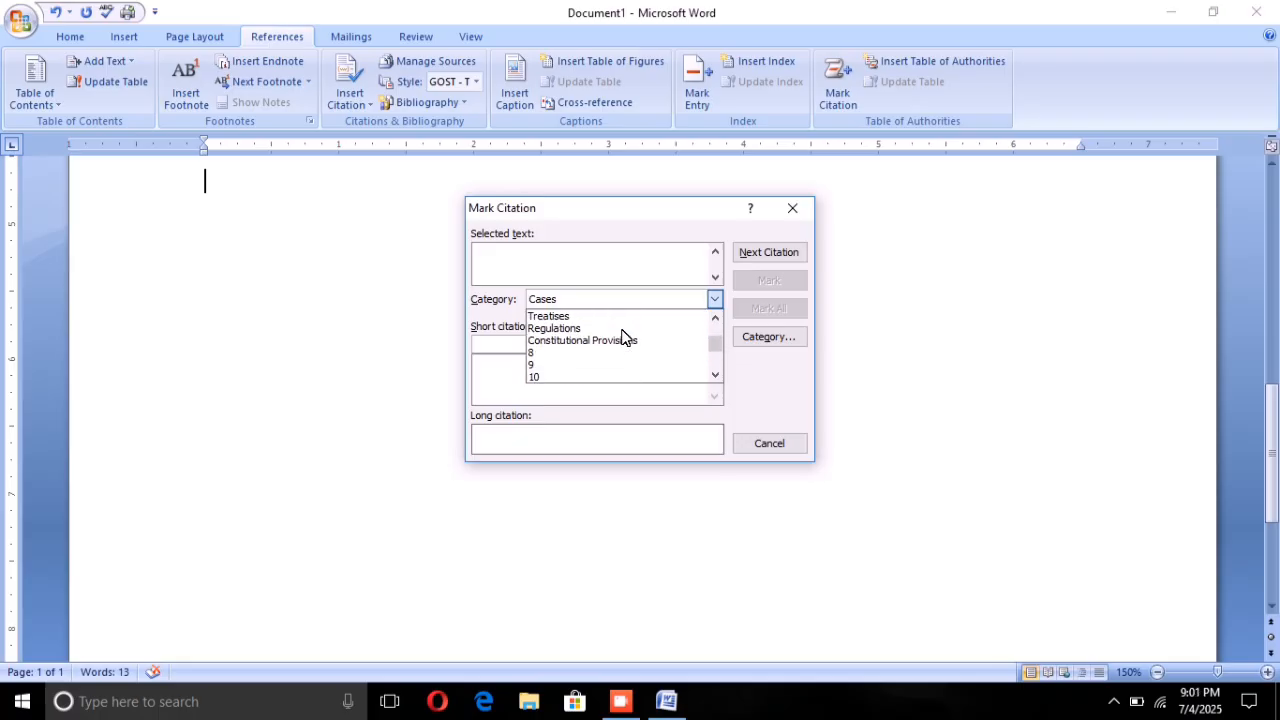
pyautogui.click(549, 352)
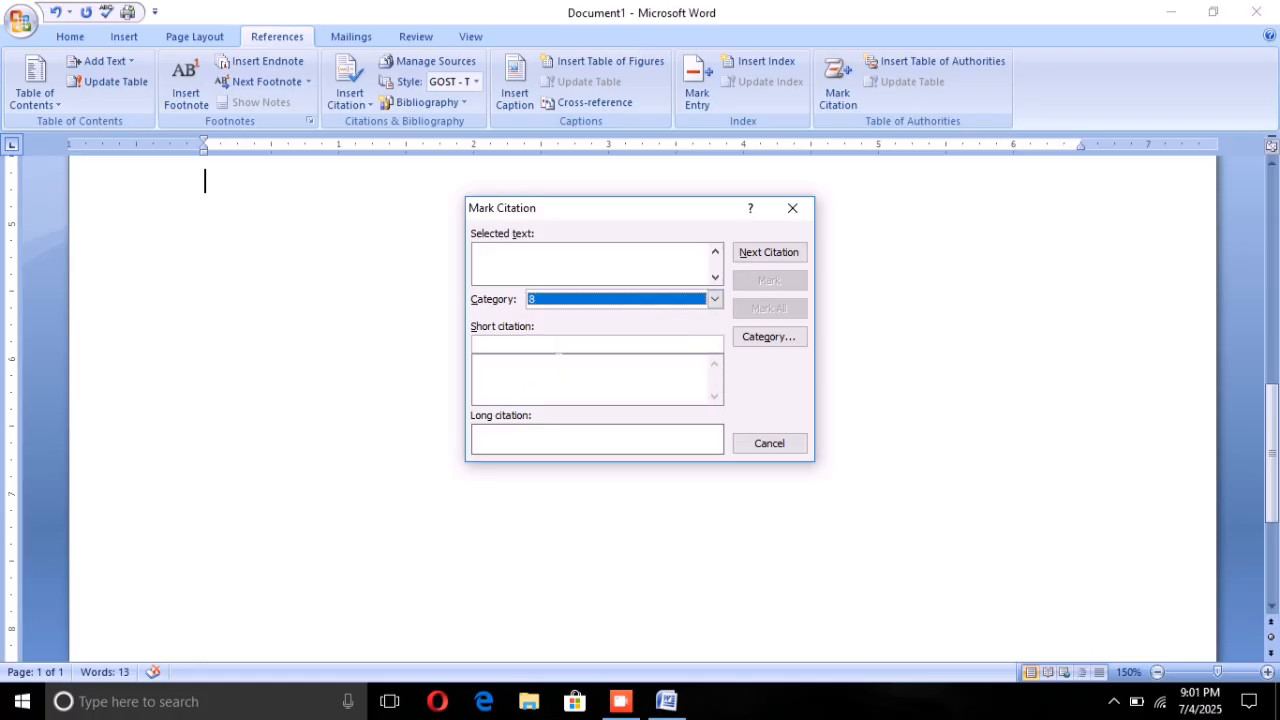
# Step: Examine the available citation categories, both the named ones and the numbered placeholders, keeping category 8 selected
pyautogui.click(654, 290)
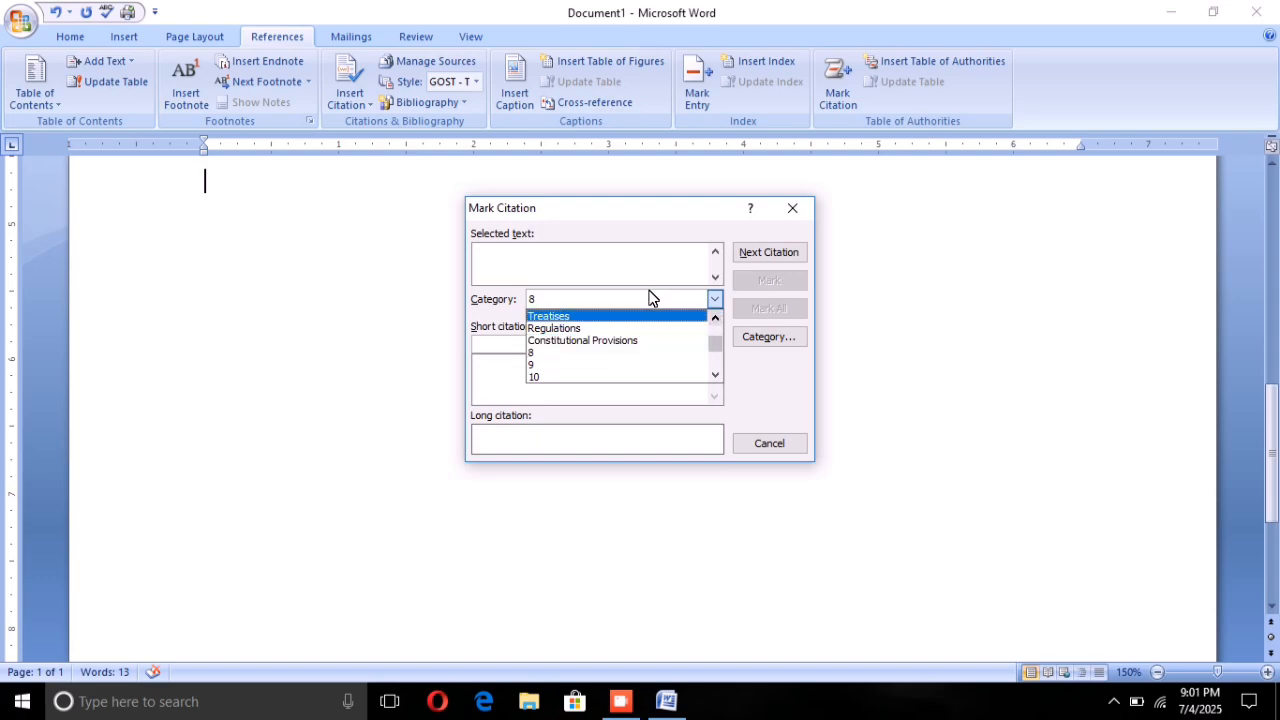
pyautogui.click(595, 289)
pyautogui.click(576, 290)
pyautogui.click(574, 291)
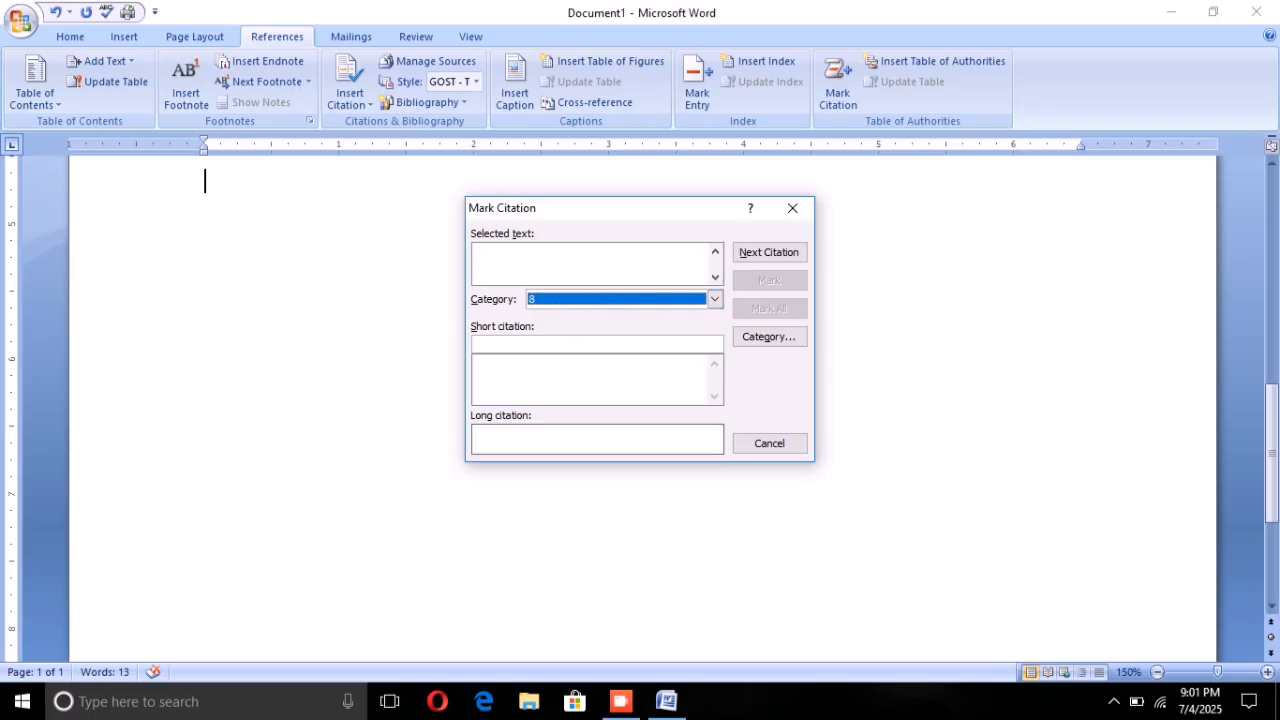
pyautogui.press('Tab')
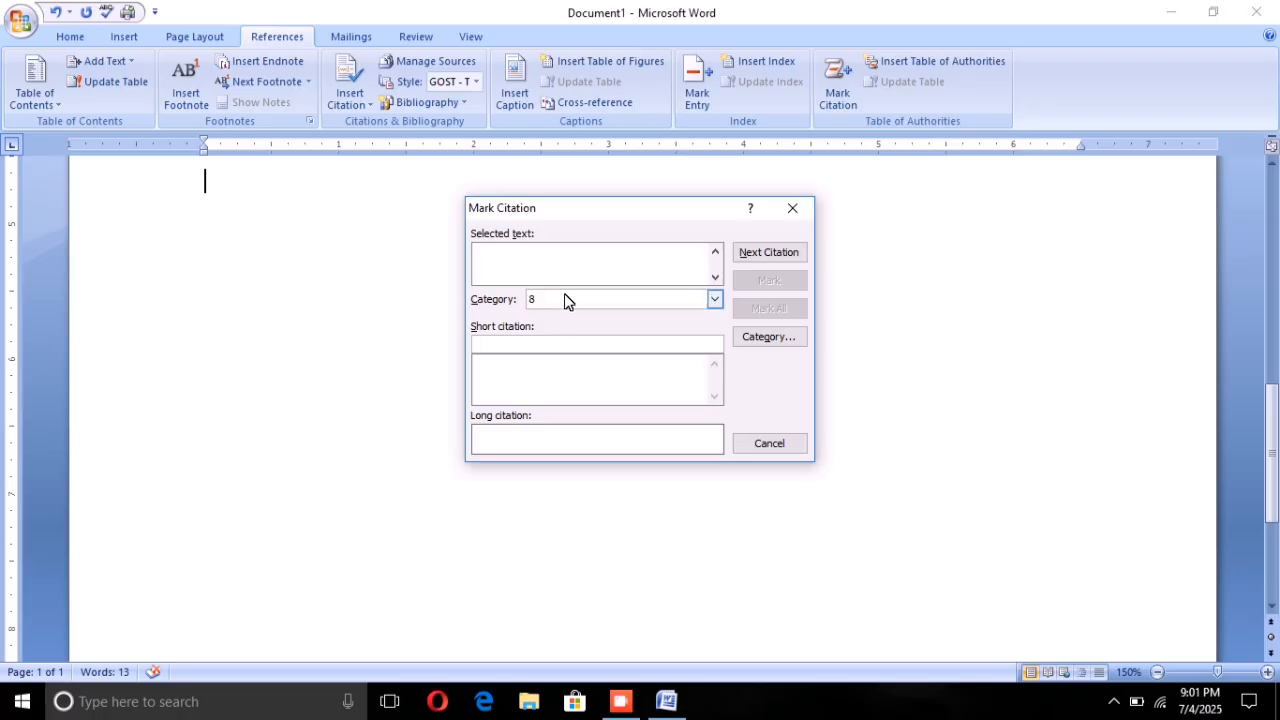
pyautogui.click(668, 298)
pyautogui.scroll(1, 636, 330)
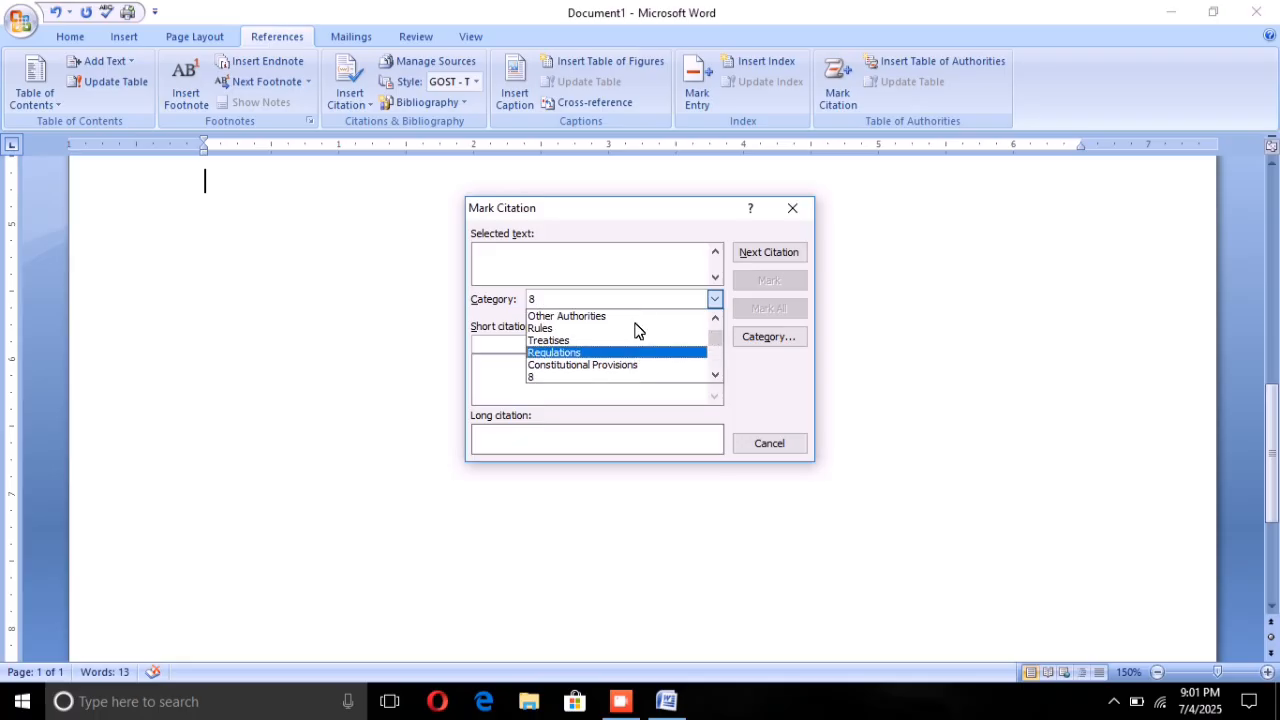
pyautogui.scroll(-1, 638, 334)
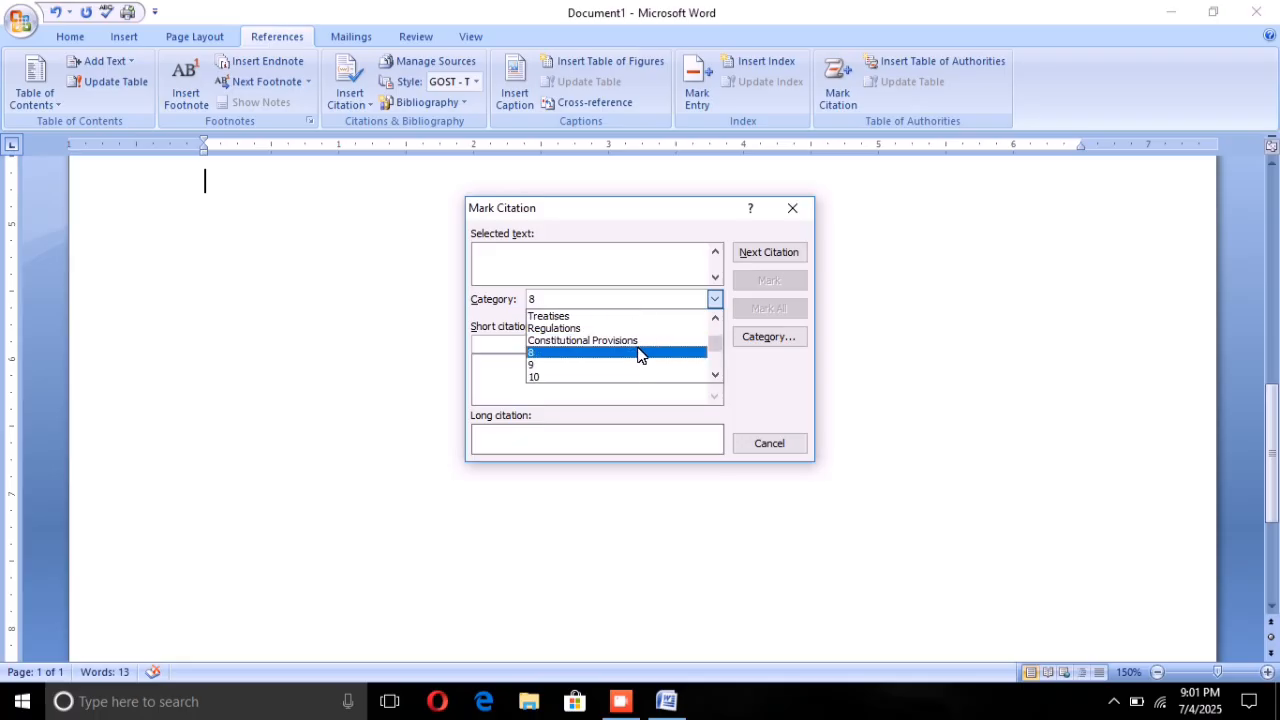
pyautogui.click(640, 353)
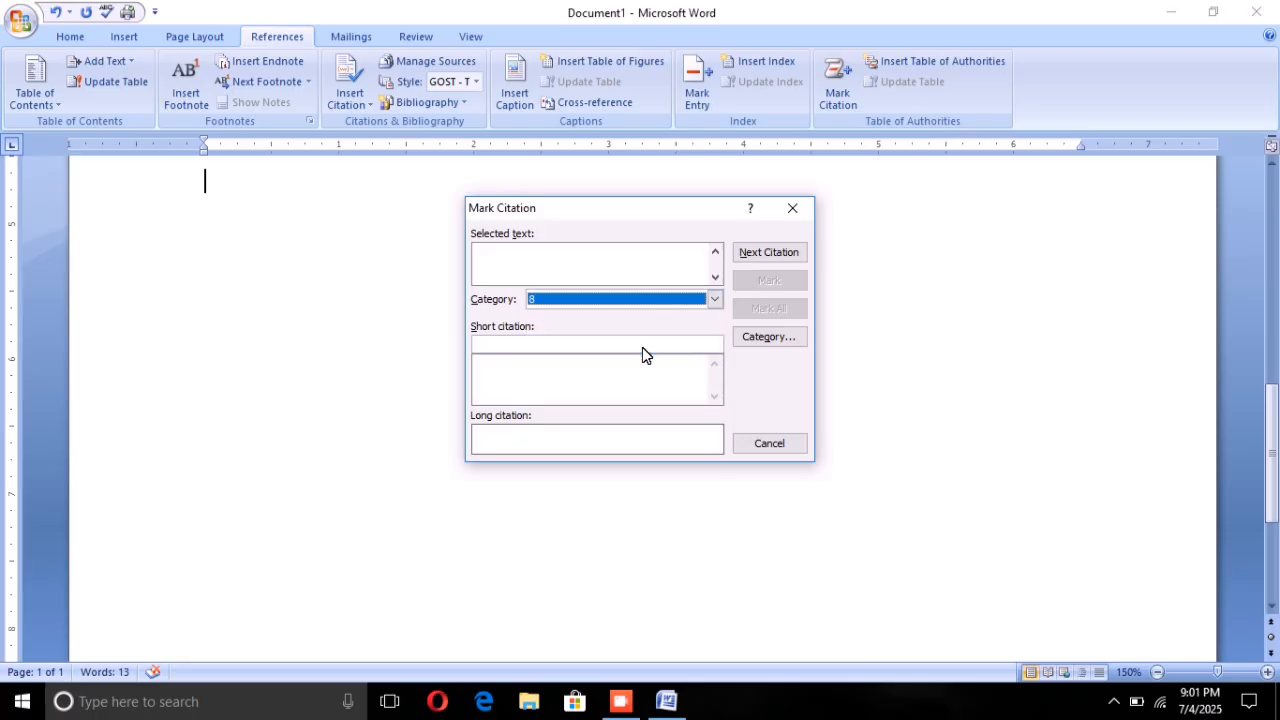
# Step: Try to rename citation category 8 as COMPUTER and check the category list for the new name
pyautogui.click(757, 336)
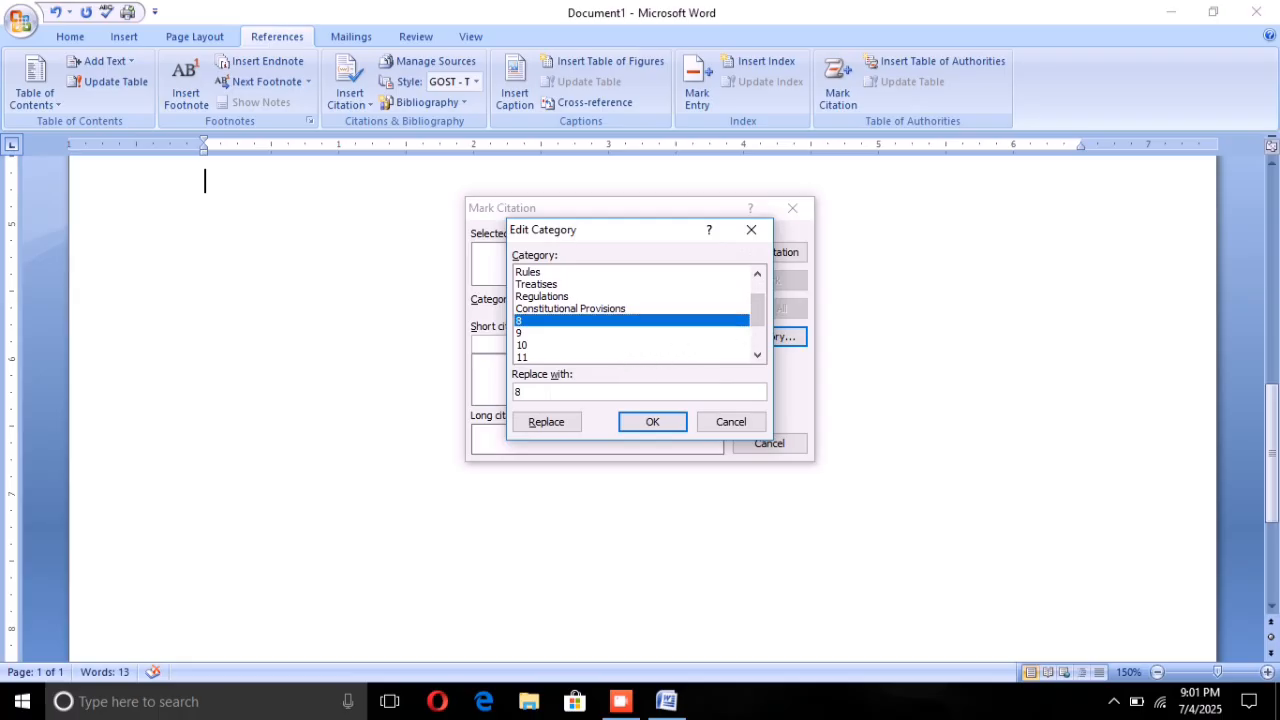
pyautogui.press('BackSpace')
pyautogui.write('COMPUTER')
pyautogui.click(651, 422)
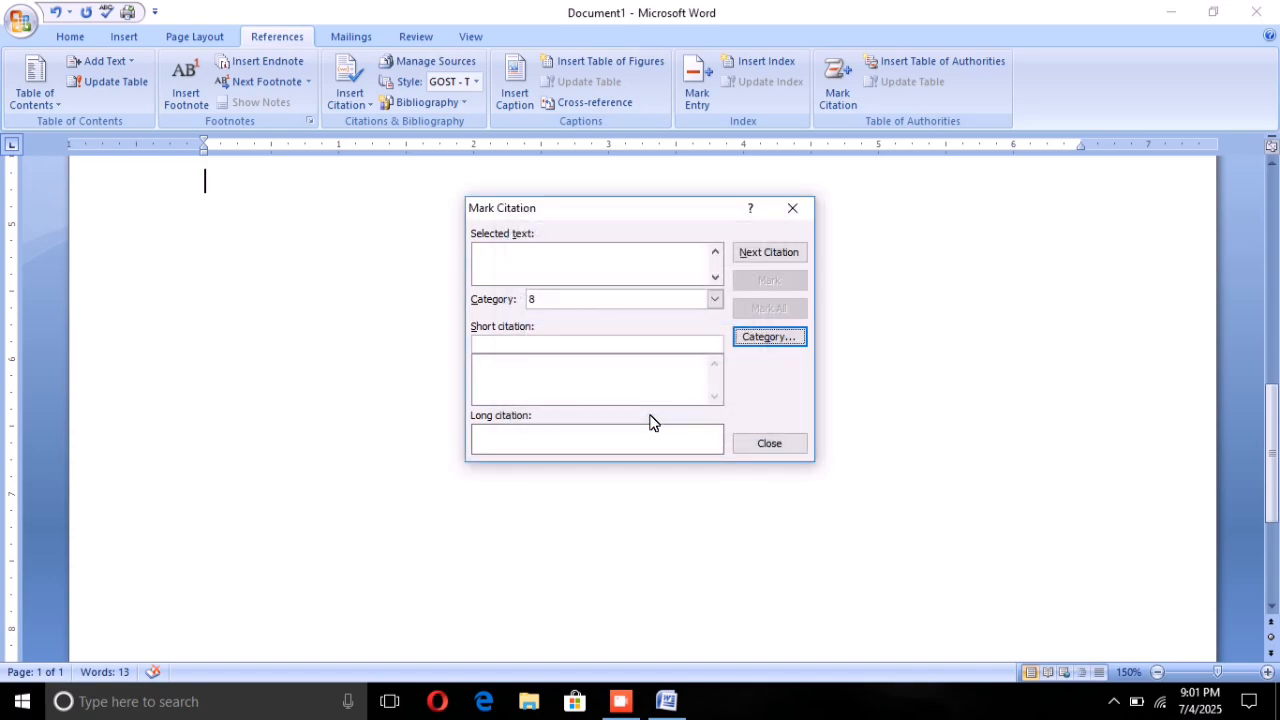
pyautogui.click(714, 300)
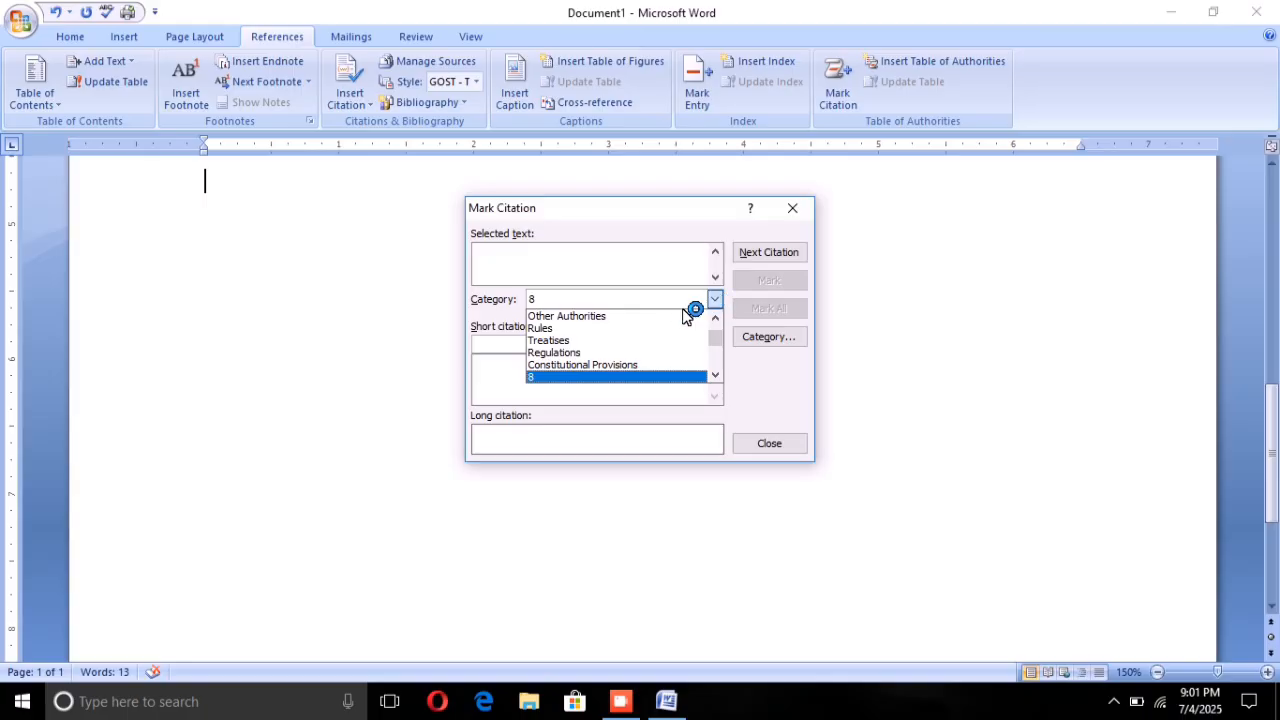
pyautogui.scroll(-2, 651, 330)
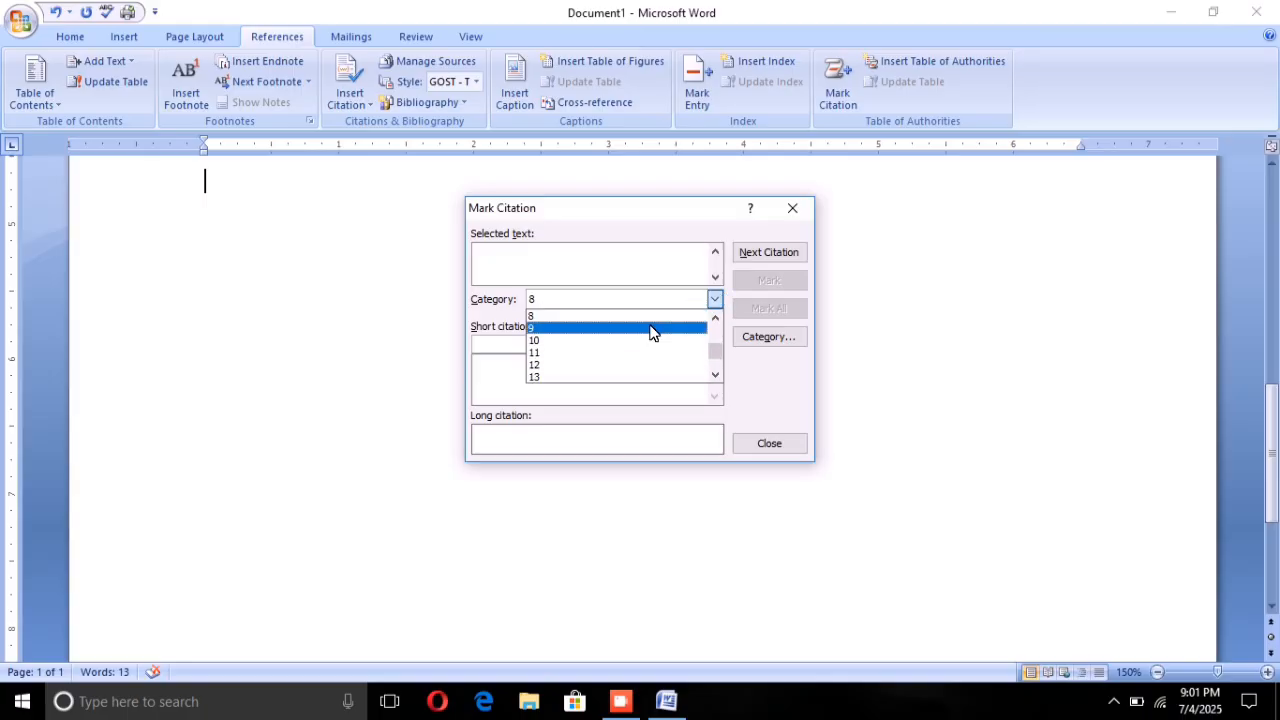
pyautogui.click(640, 289)
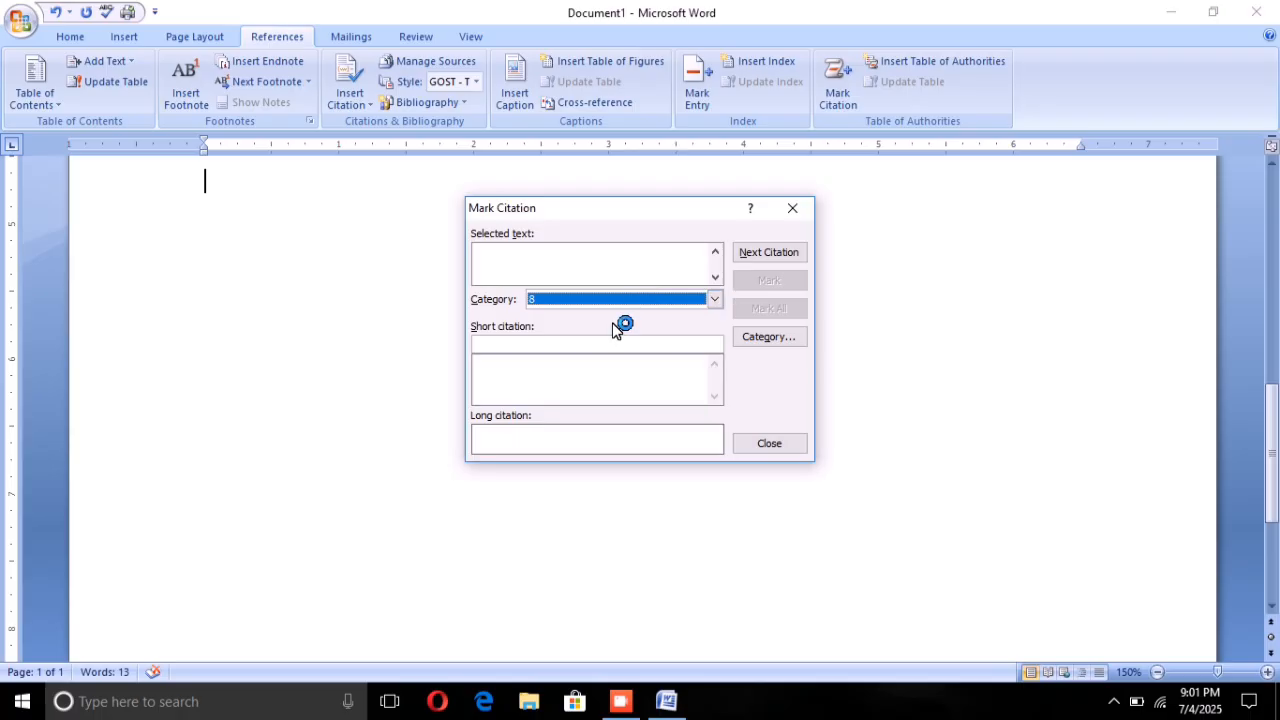
# Step: Replace the name of citation category 8 with COMPUTER and accept the category edit
pyautogui.click(740, 333)
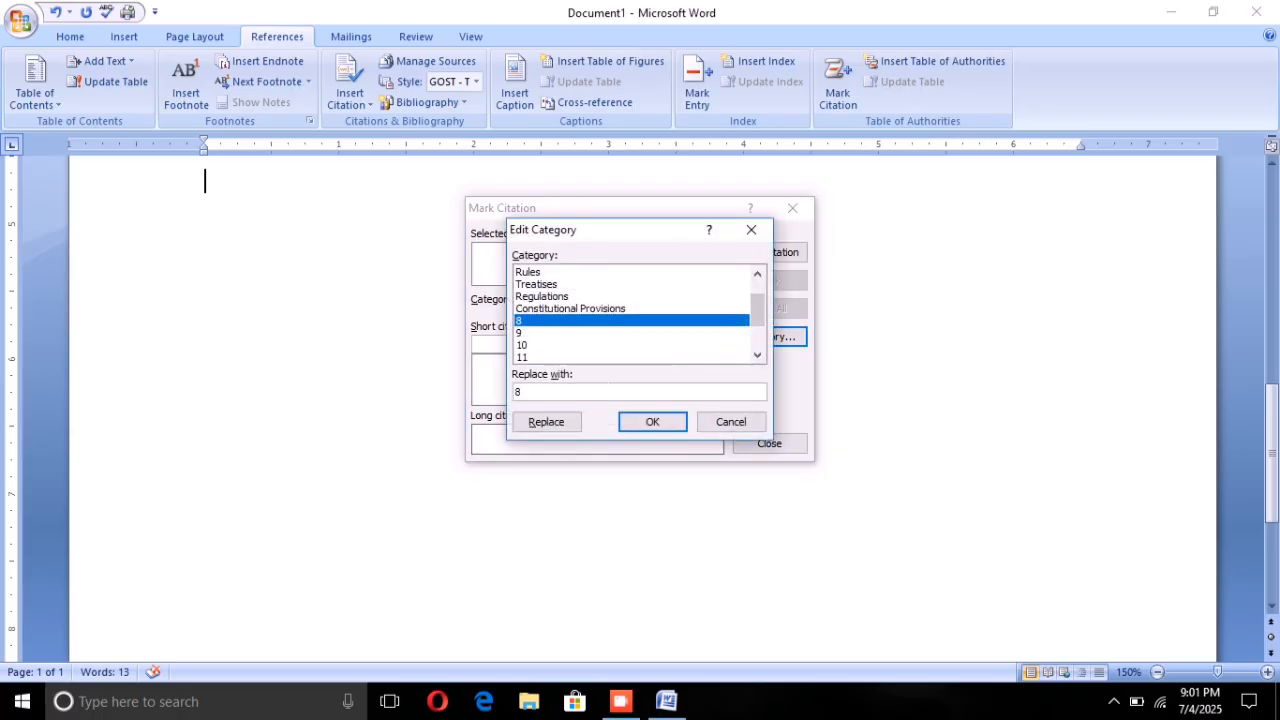
pyautogui.press('BackSpace')
pyautogui.write('COMPUTER')
pyautogui.click(548, 424)
pyautogui.click(652, 418)
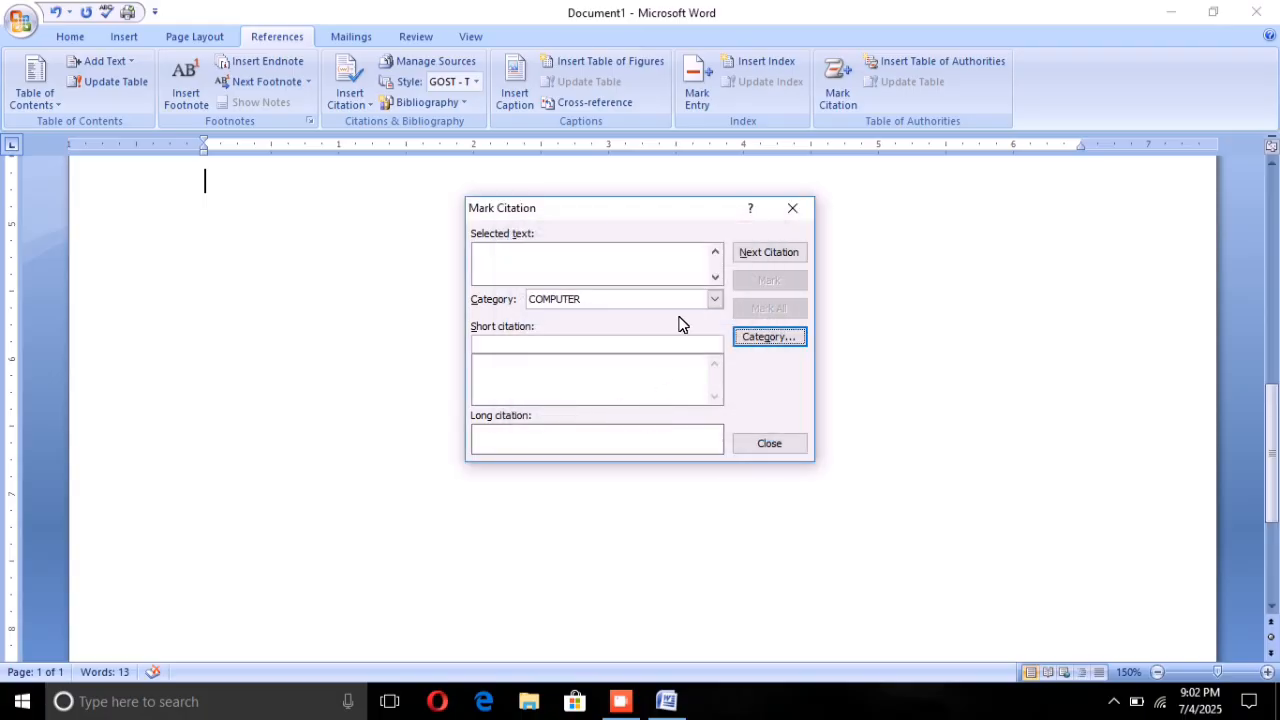
# Step: Replace the name of citation category 9 with MOBILE and accept the category edit
pyautogui.click(742, 336)
pyautogui.click(543, 327)
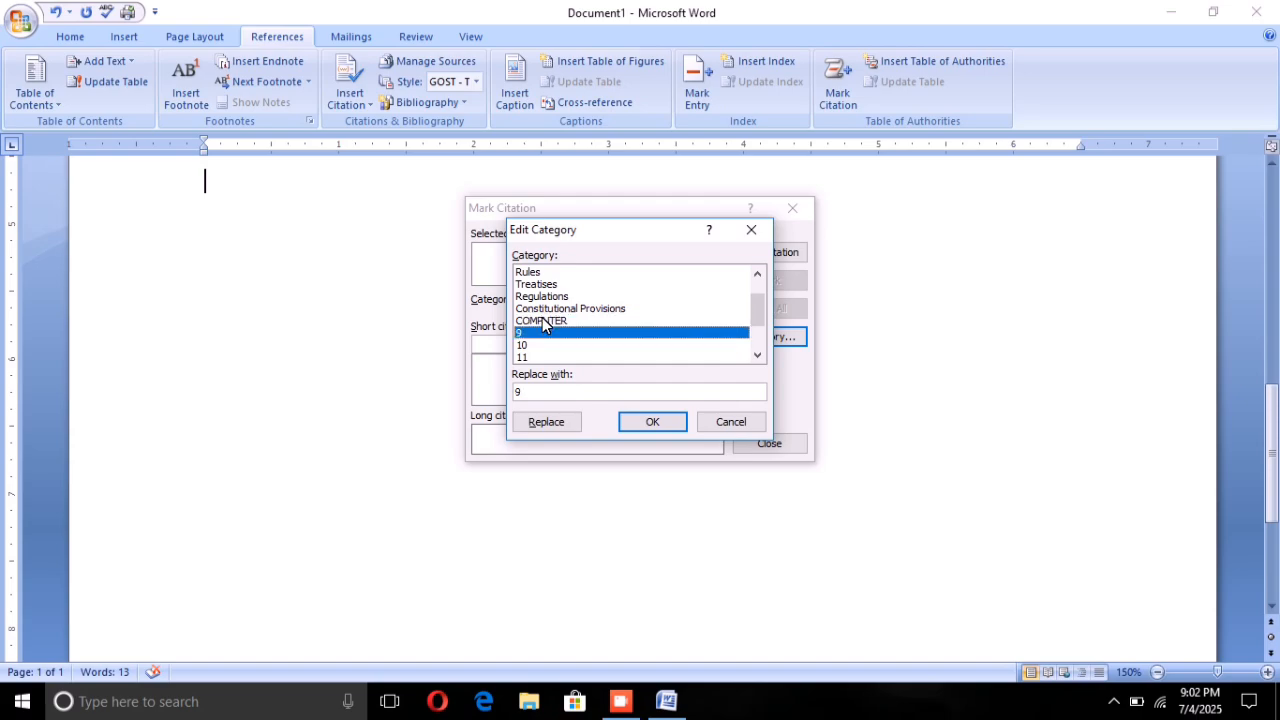
pyautogui.click(522, 392)
pyautogui.press('BackSpace')
pyautogui.write('MOBI')
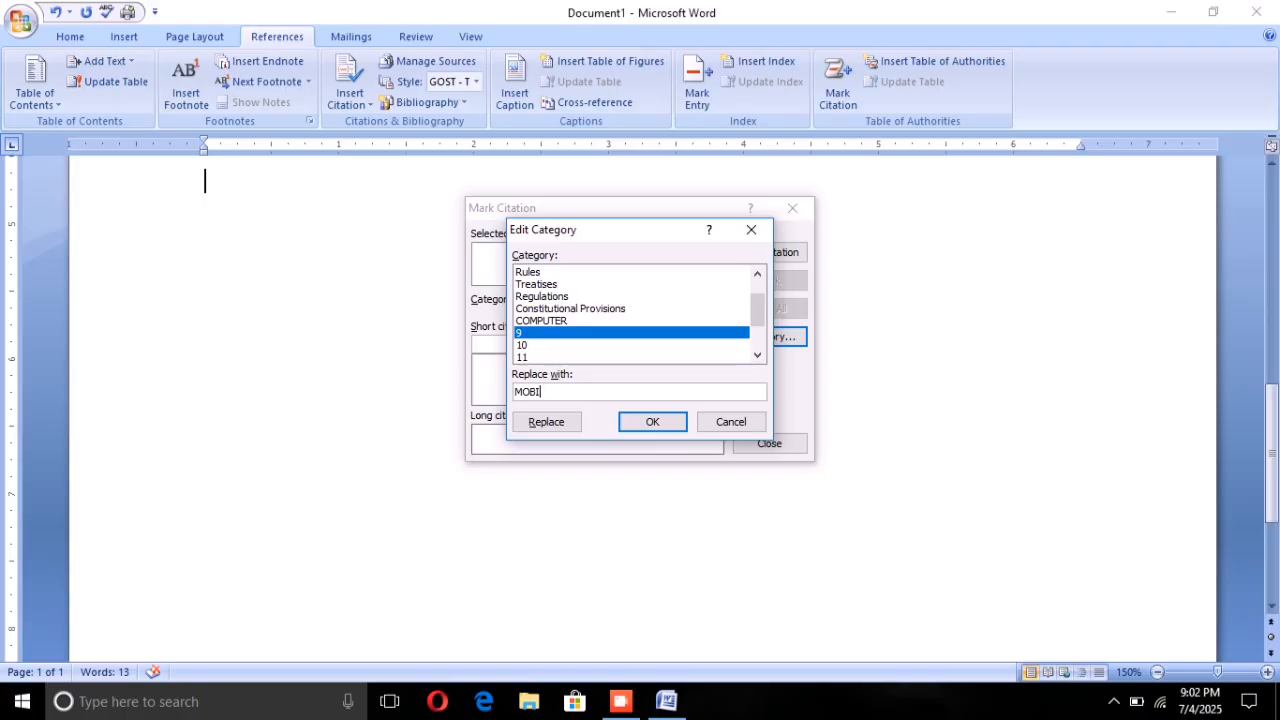
pyautogui.write('LE')
pyautogui.click(546, 421)
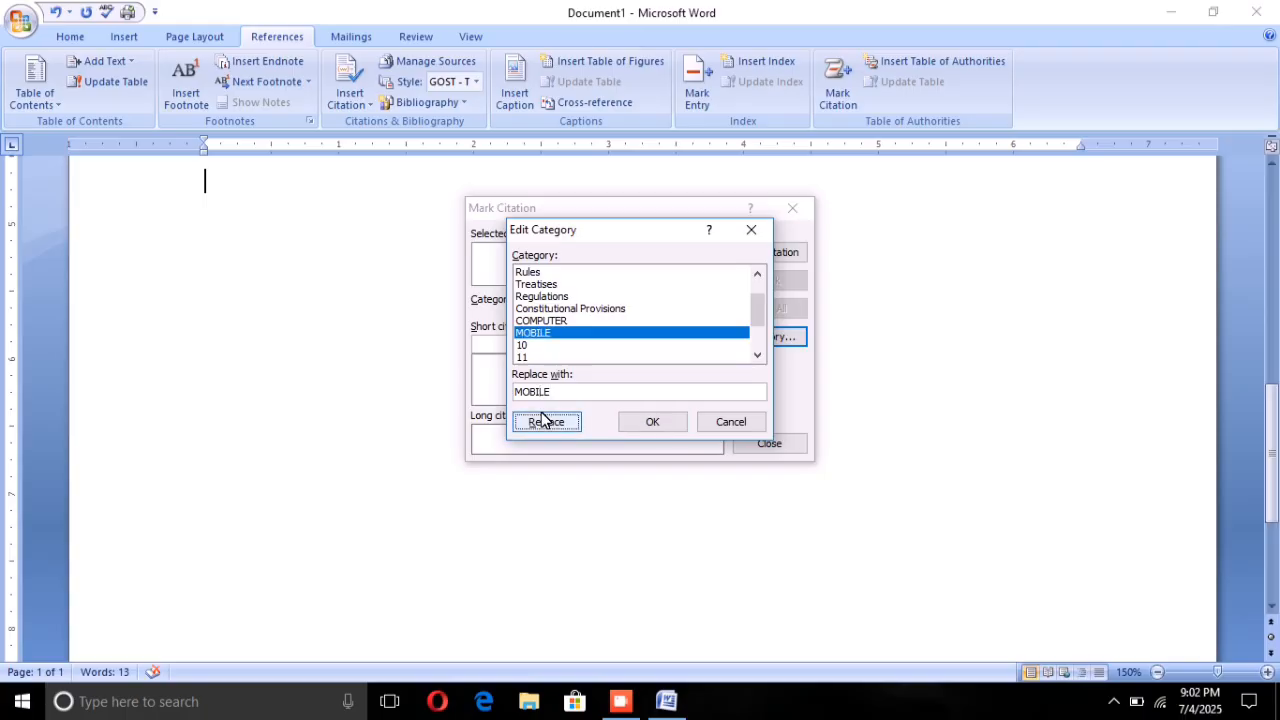
pyautogui.click(649, 421)
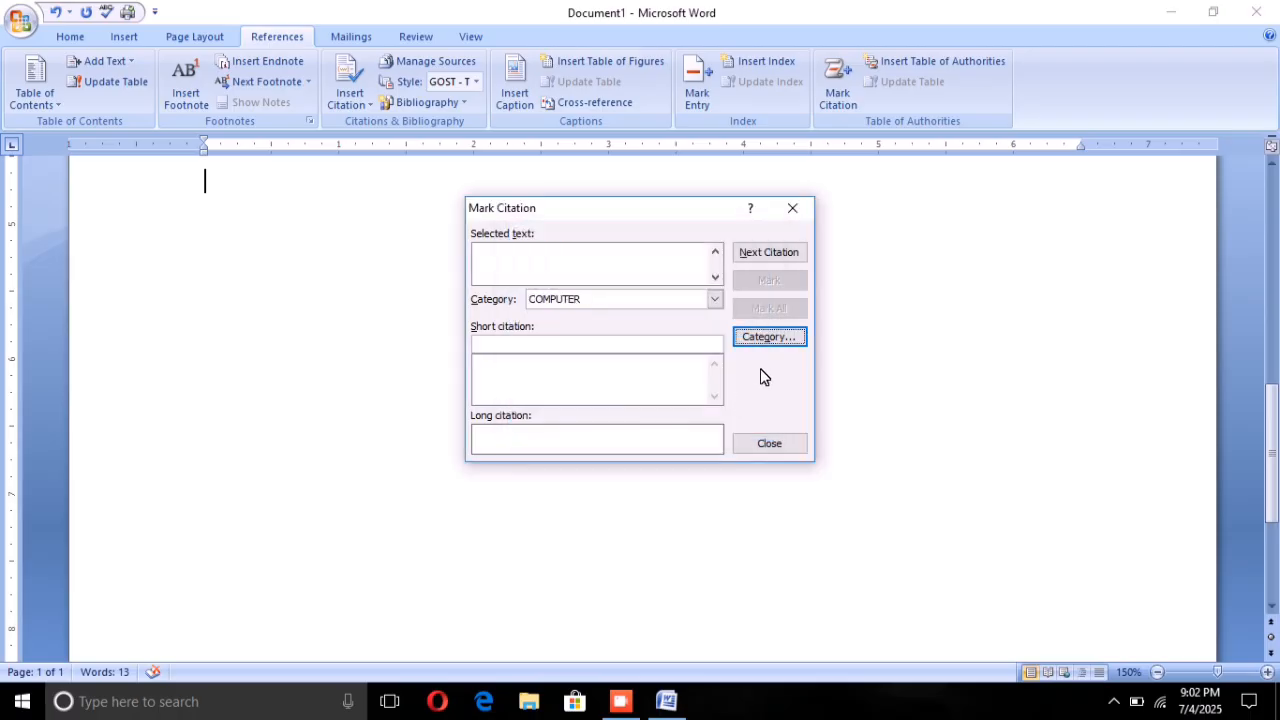
# Step: Replace the name of citation category 10 with BOOKS, then close citation marking and return to the word list
pyautogui.click(770, 337)
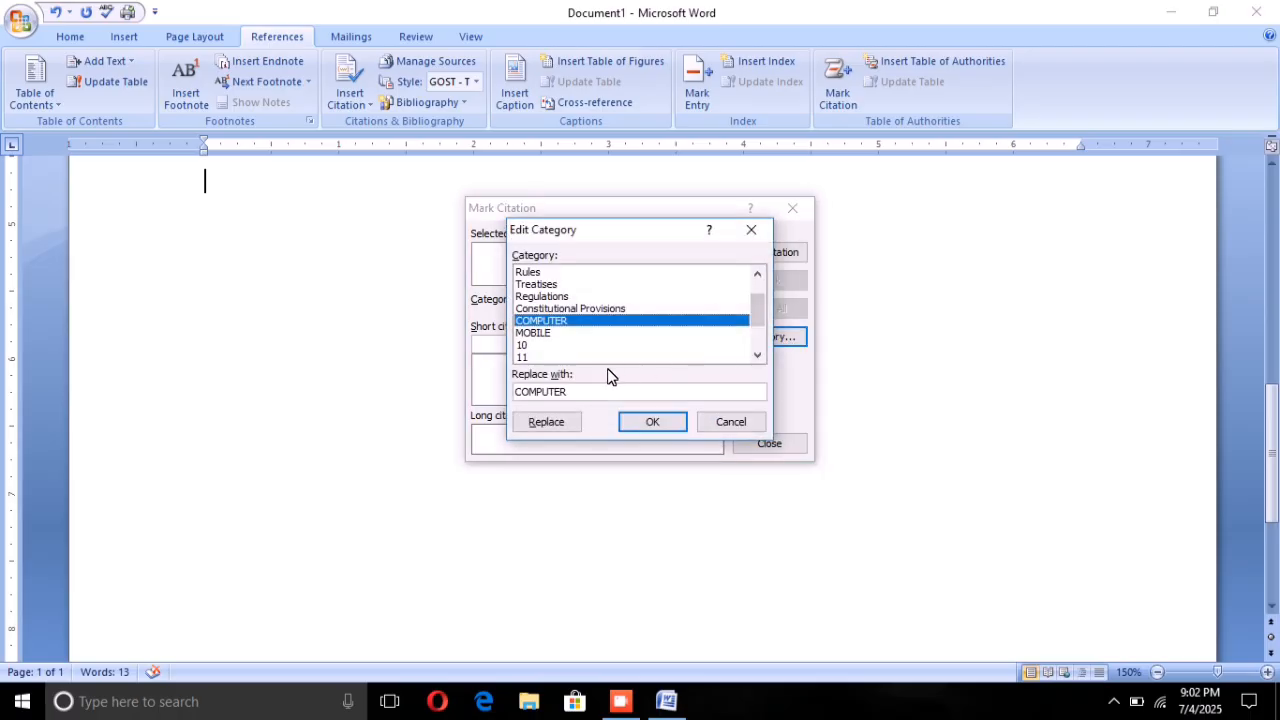
pyautogui.click(535, 344)
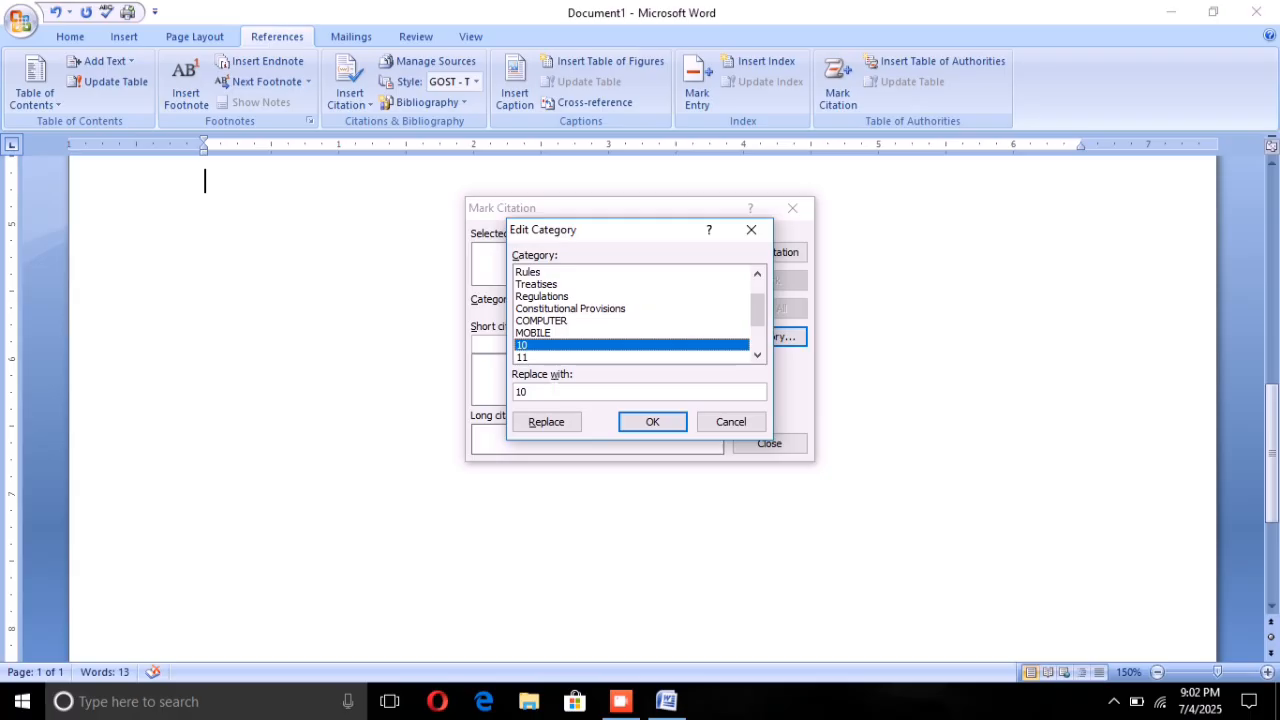
pyautogui.click(534, 392)
pyautogui.press('BackSpace')
pyautogui.press('BackSpace')
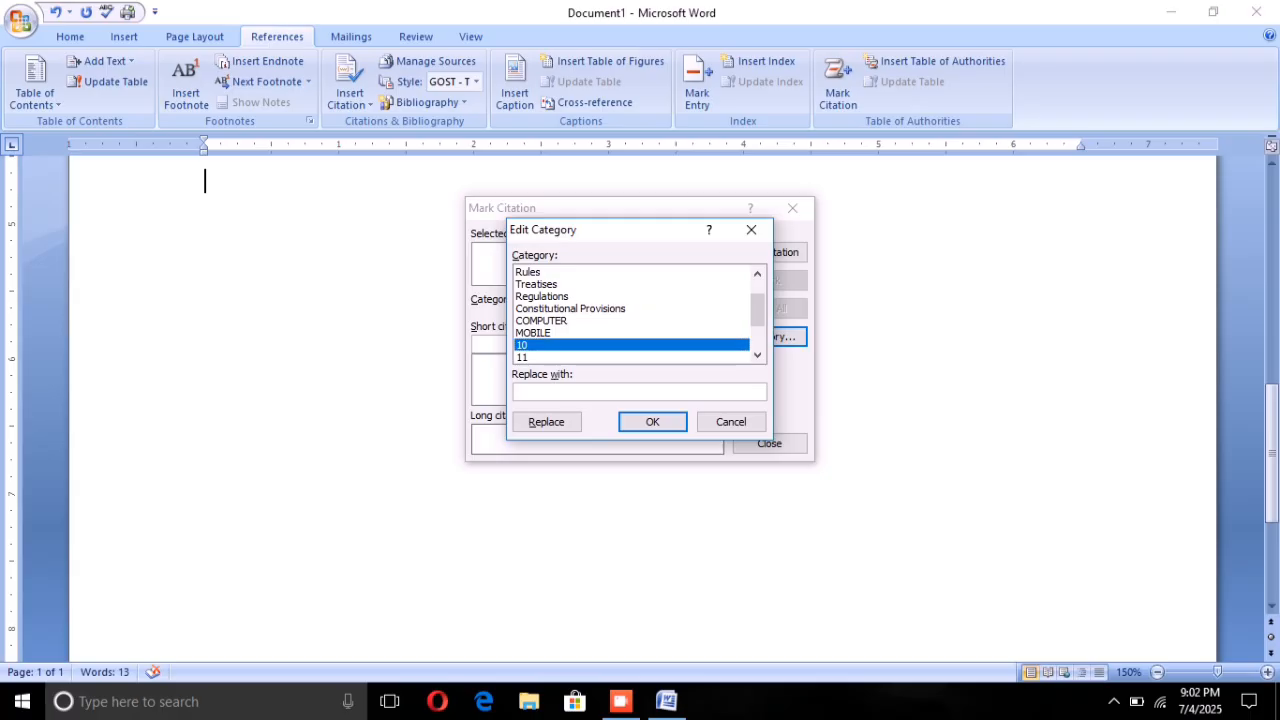
pyautogui.write('BOOKS')
pyautogui.click(548, 422)
pyautogui.click(658, 420)
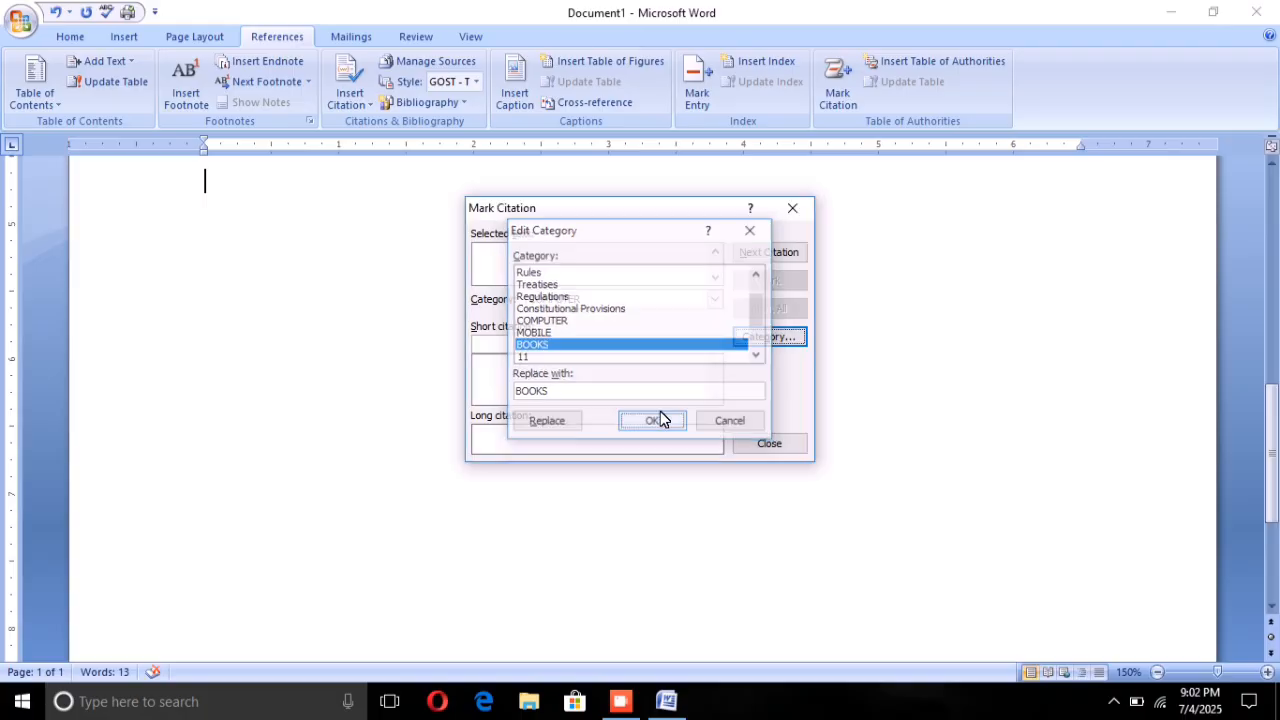
pyautogui.click(788, 205)
pyautogui.scroll(1, 640, 400)
pyautogui.scroll(4, 640, 400)
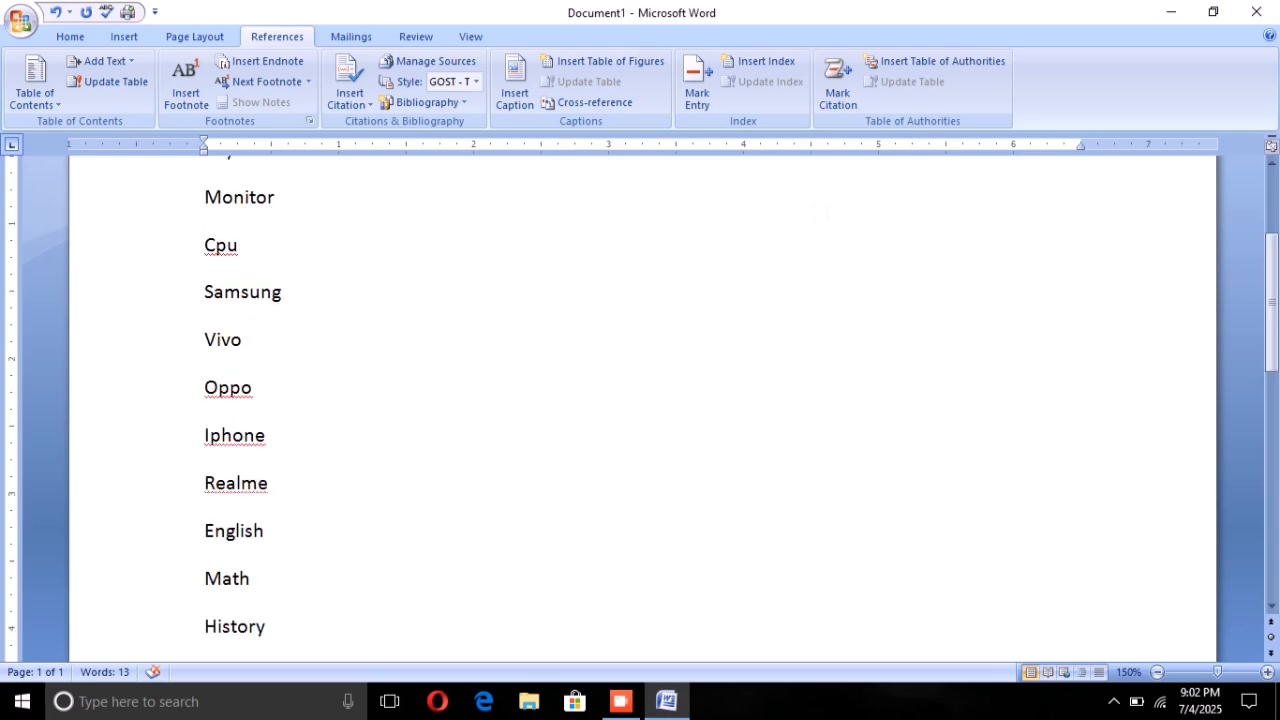
pyautogui.scroll(1, 640, 400)
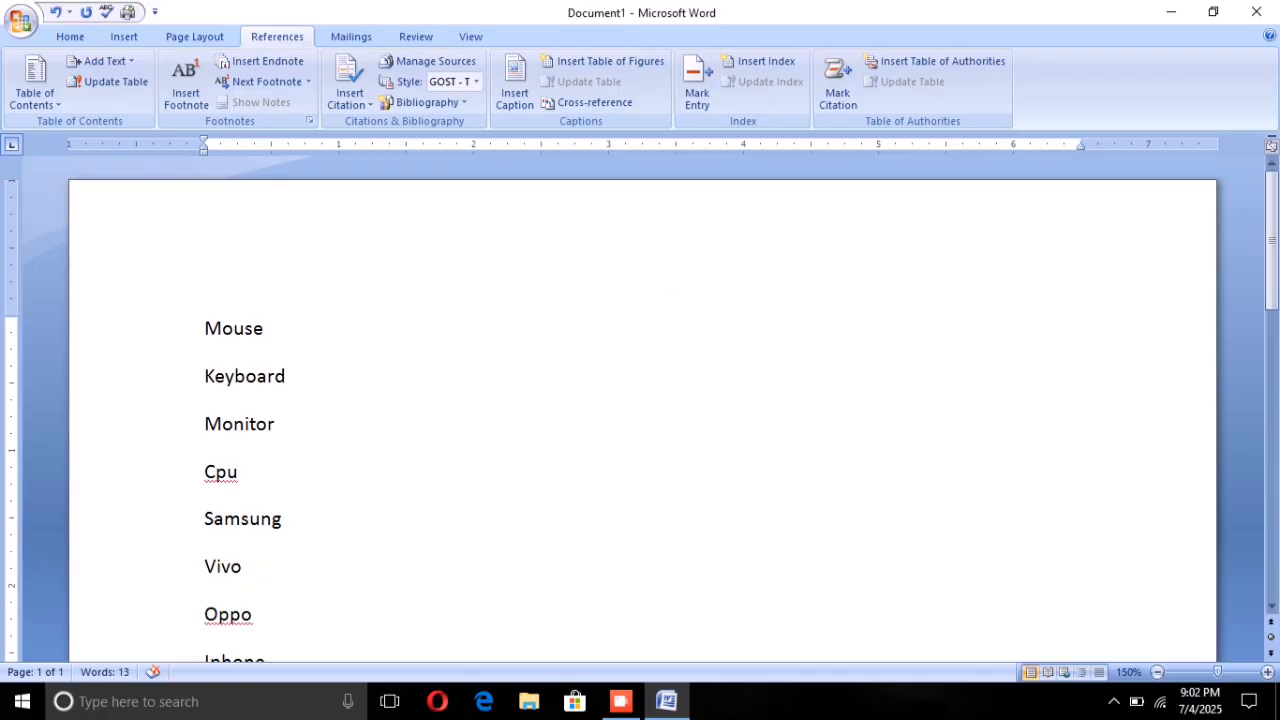
pyautogui.scroll(-1, 640, 400)
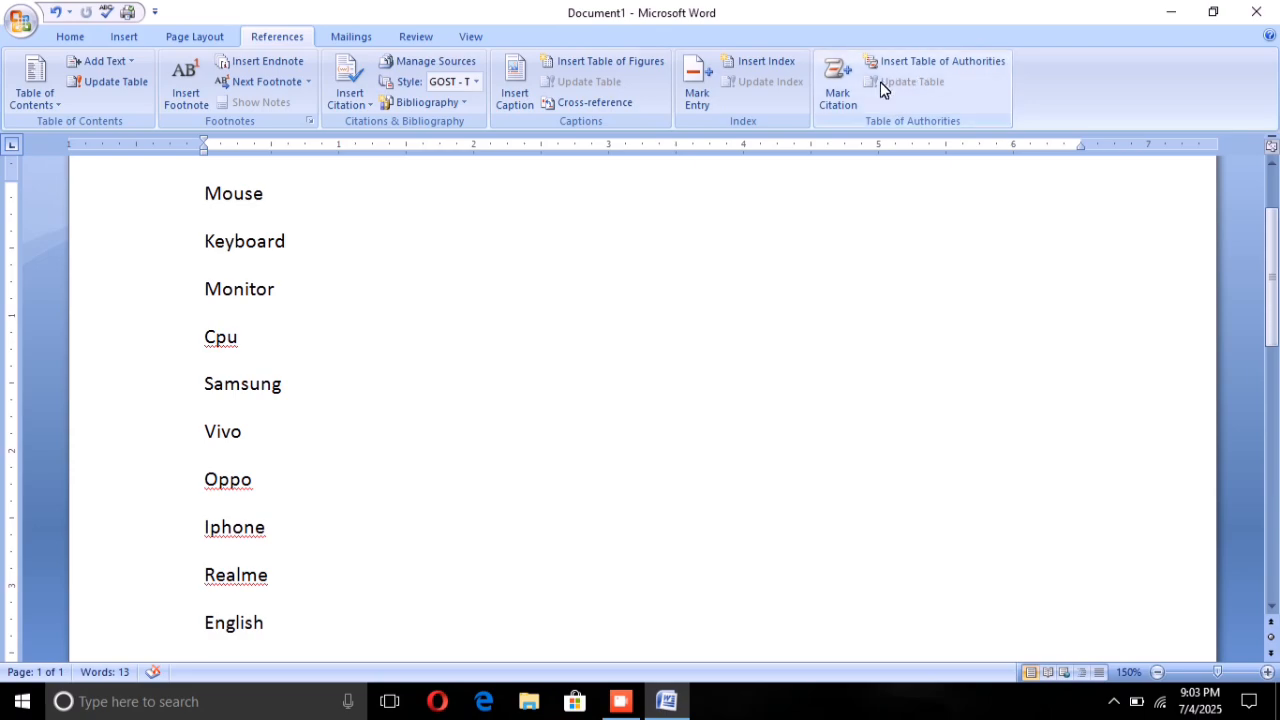
pyautogui.click(929, 51)
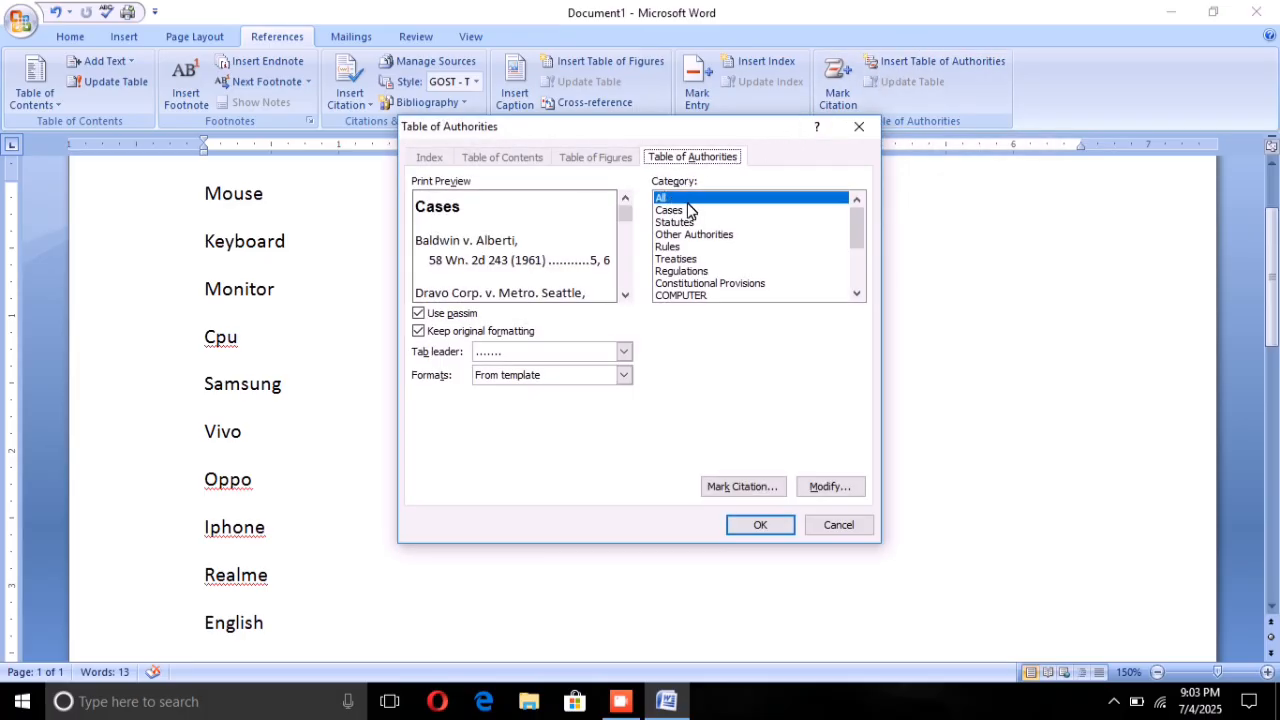
pyautogui.scroll(-2, 688, 210)
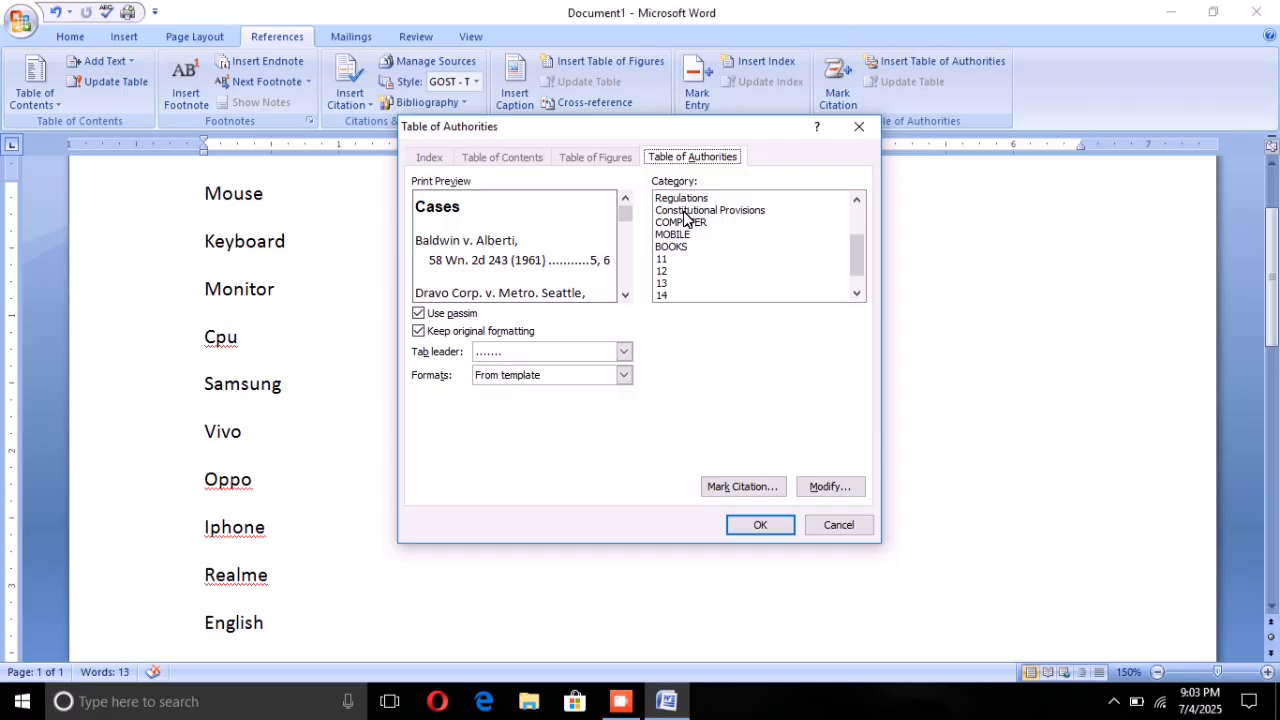
pyautogui.click(686, 220)
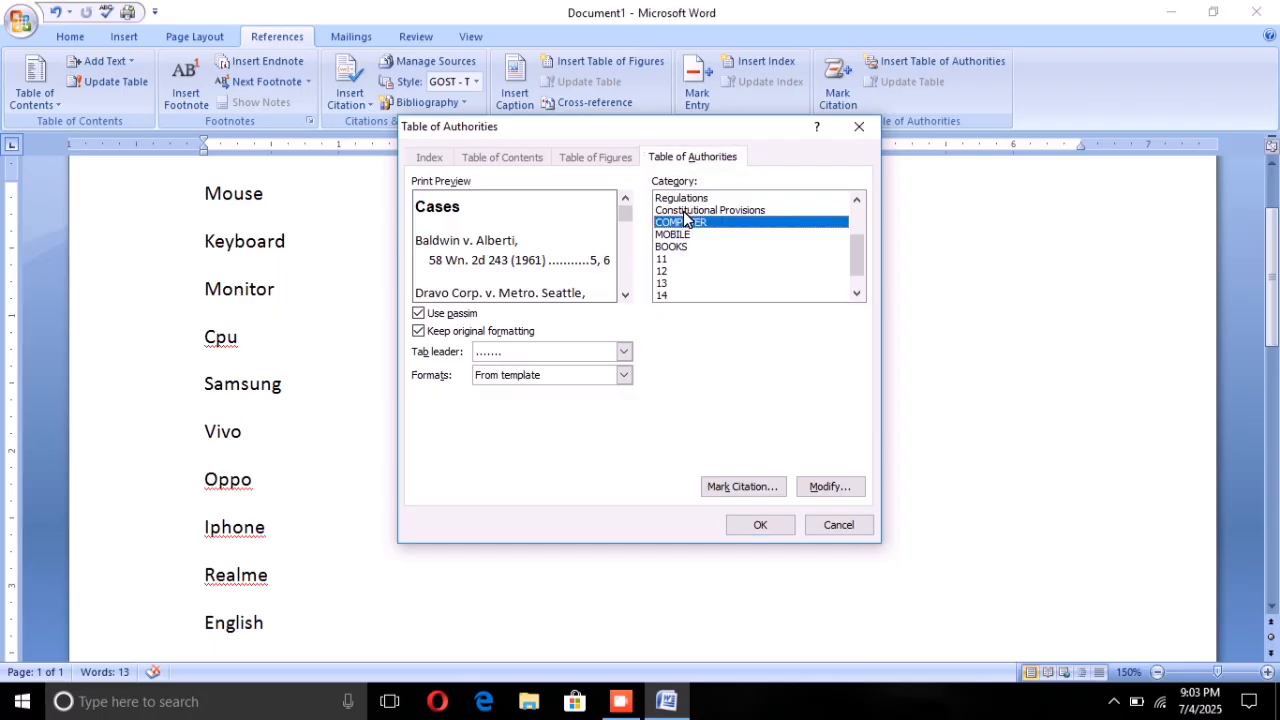
pyautogui.click(731, 486)
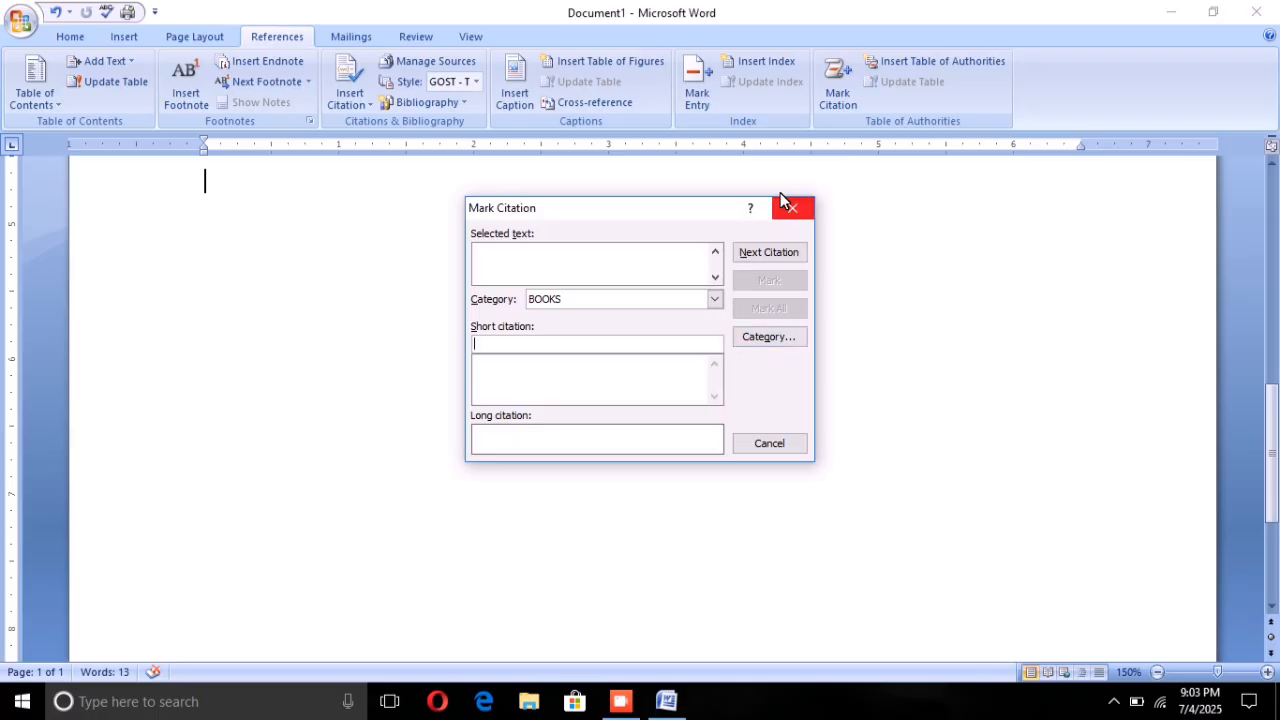
pyautogui.scroll(10, 640, 420)
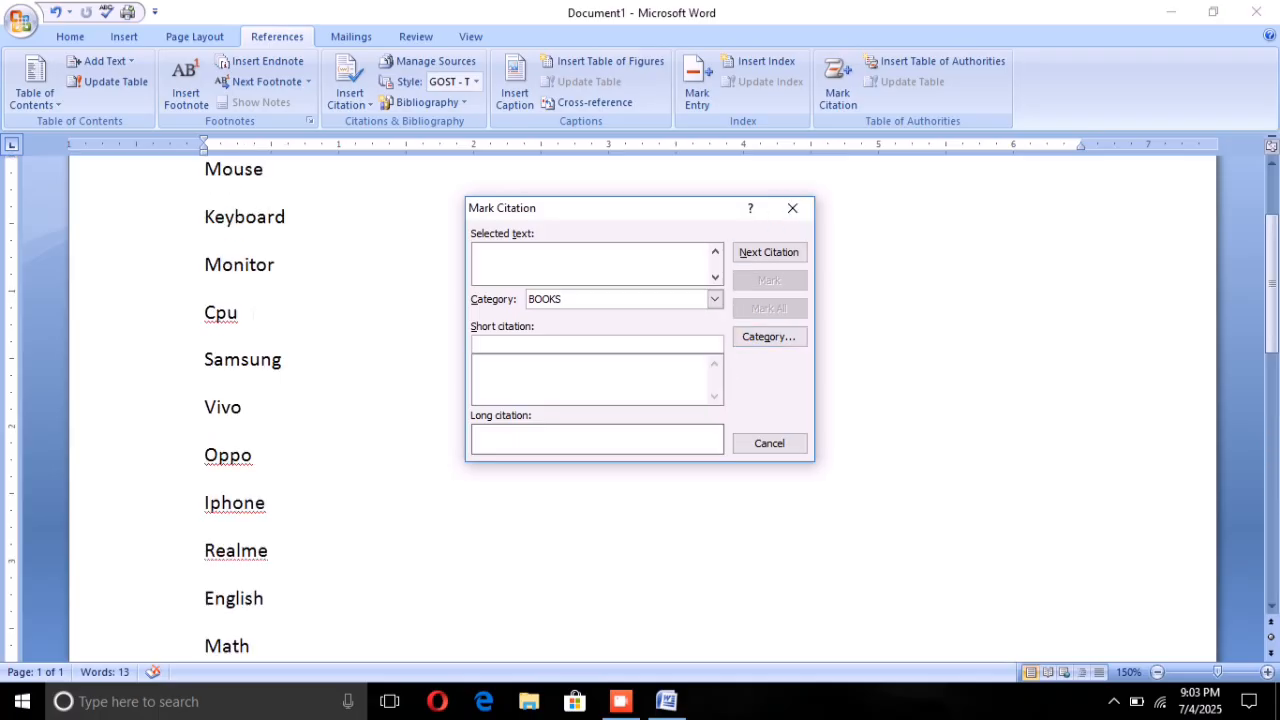
pyautogui.click(779, 210)
# Step: Try to insert a table of authorities covering all categories and dismiss the notice
pyautogui.click(921, 61)
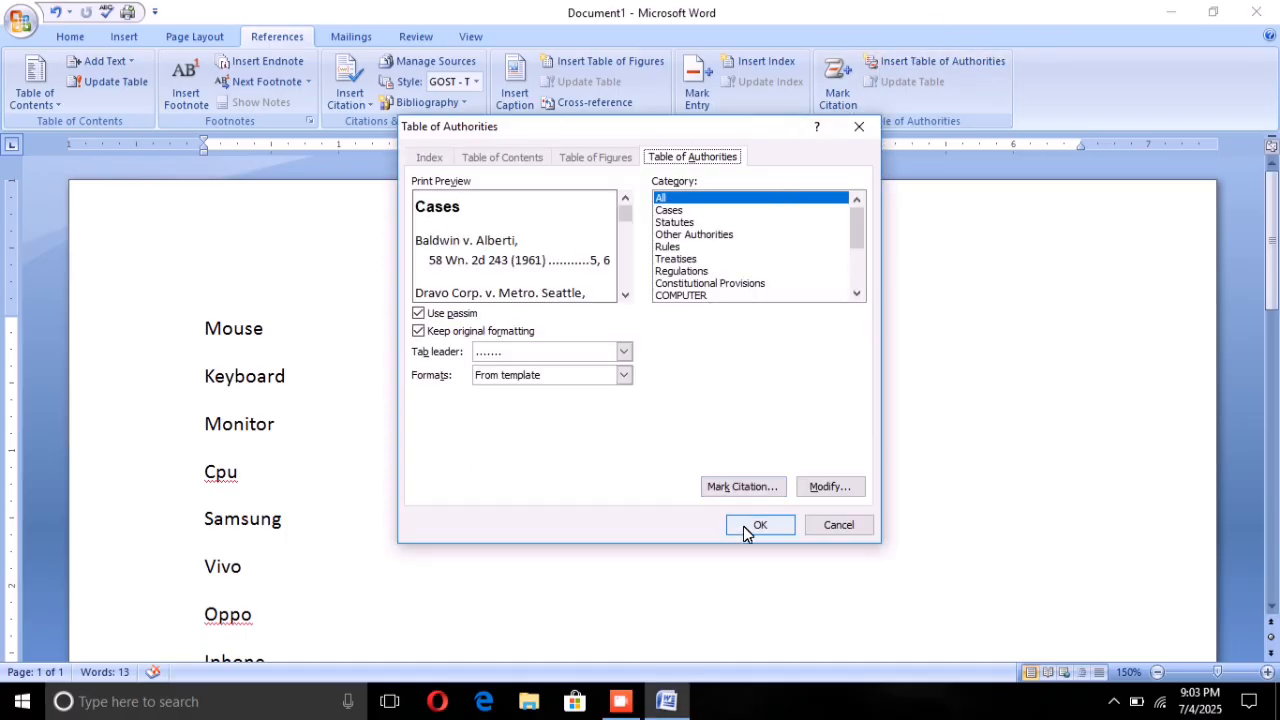
pyautogui.scroll(-1, 692, 240)
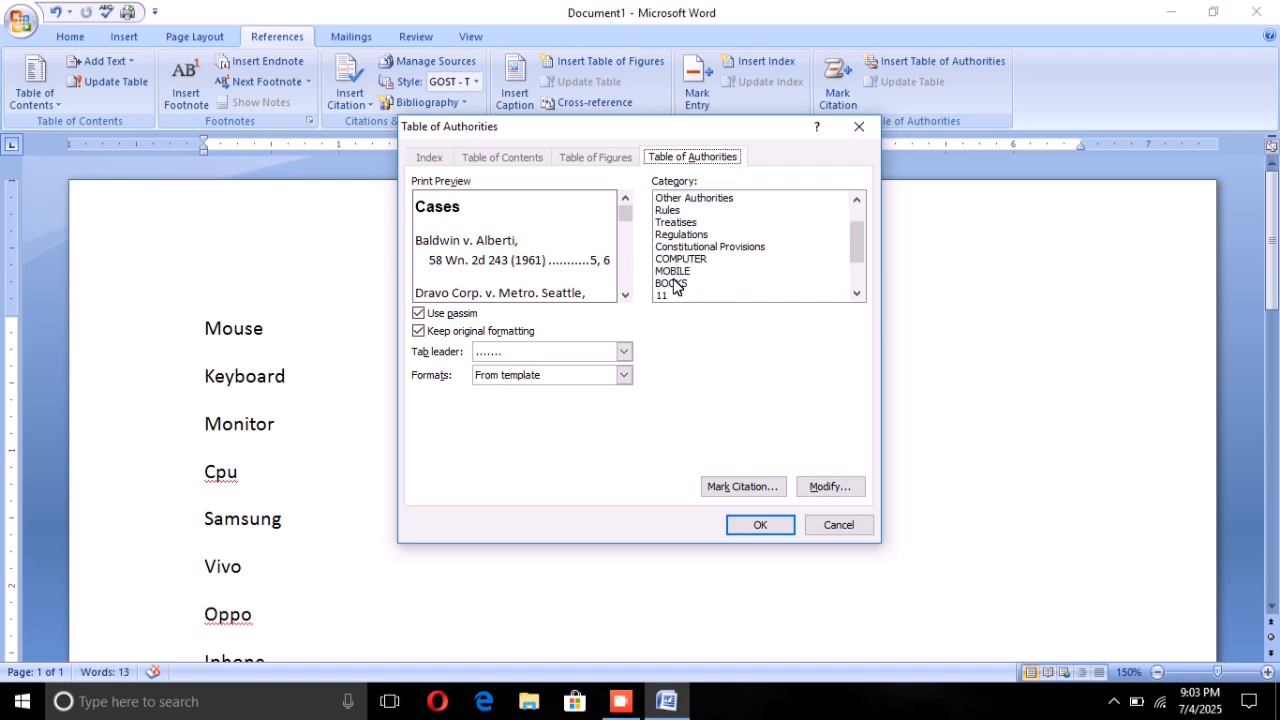
pyautogui.click(759, 514)
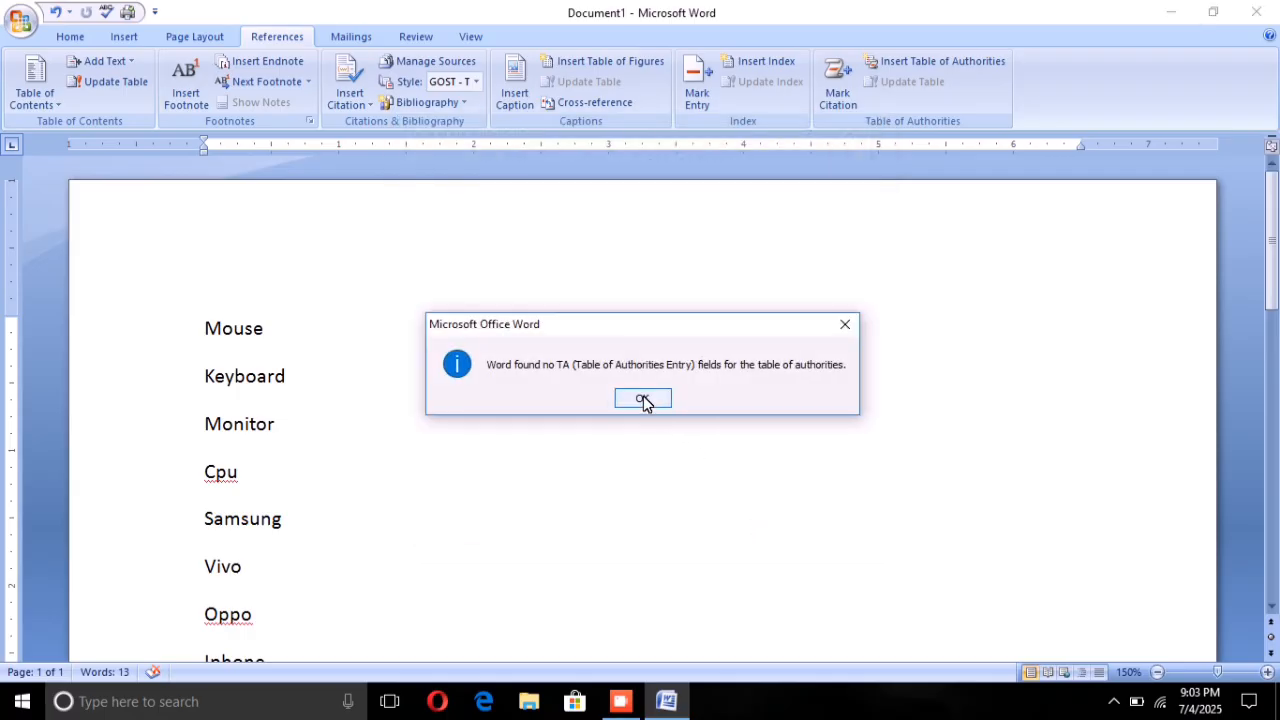
pyautogui.click(643, 399)
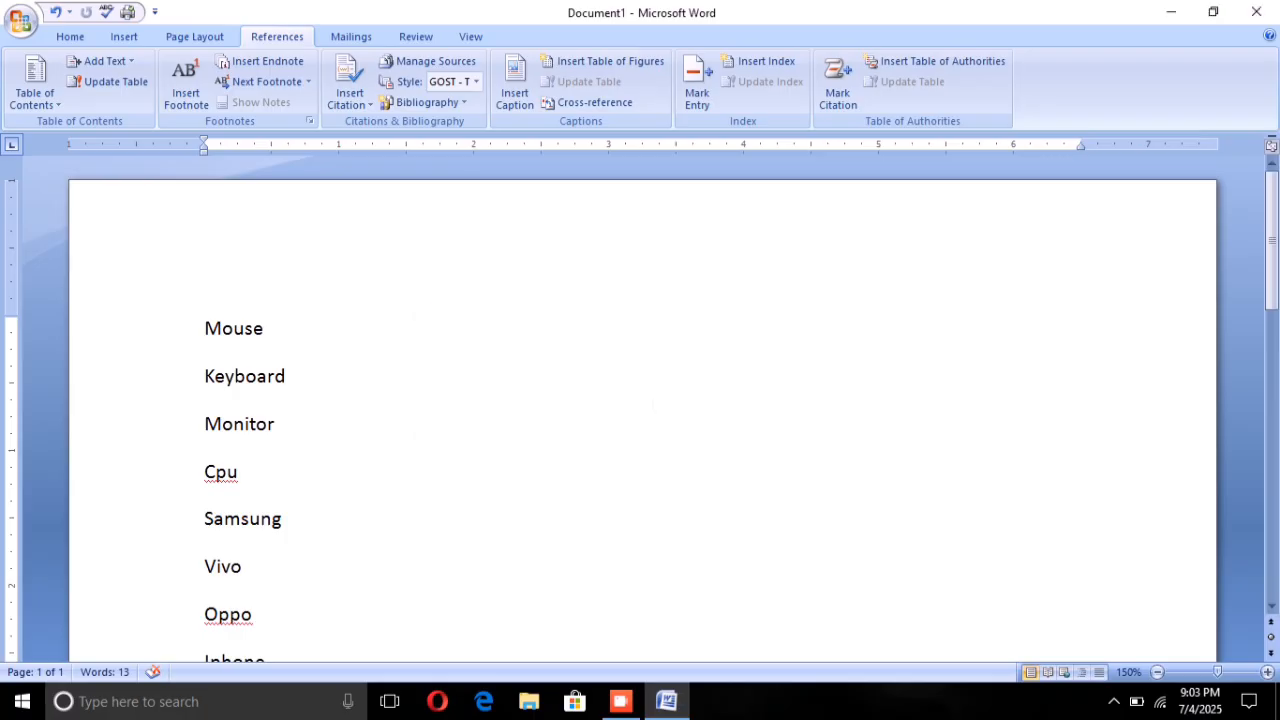
pyautogui.scroll(-3, 640, 420)
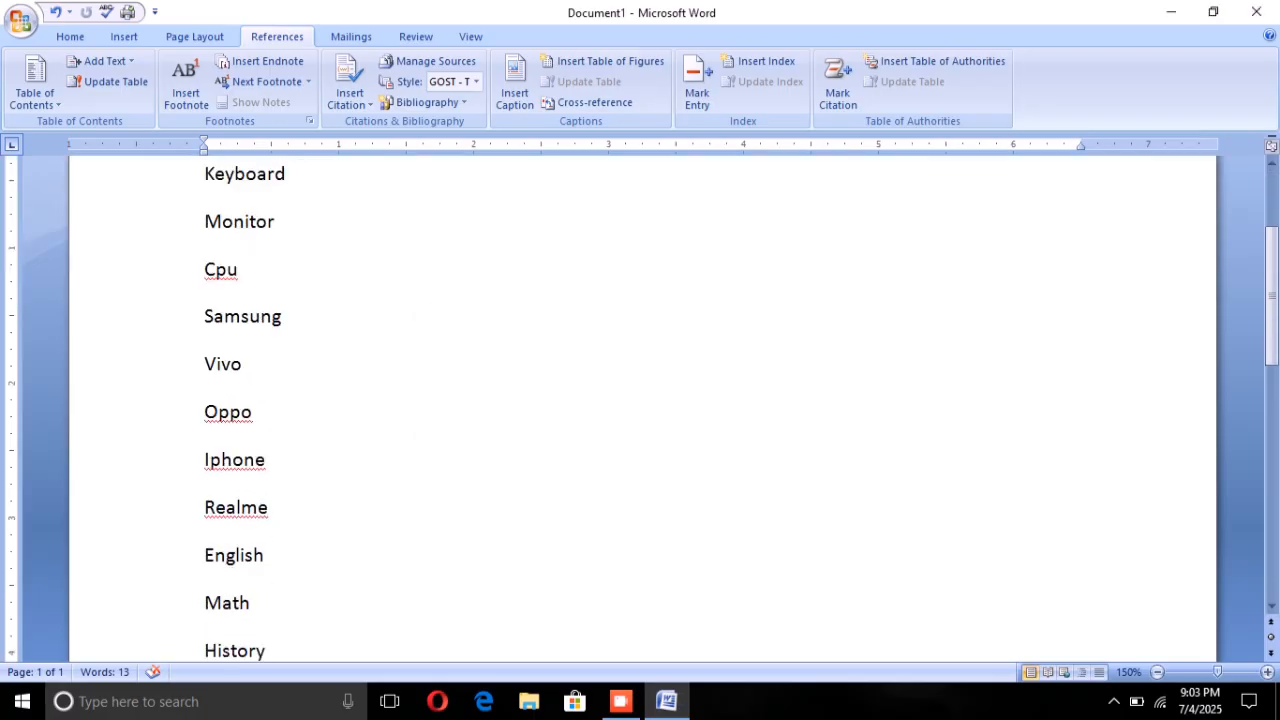
pyautogui.click(903, 66)
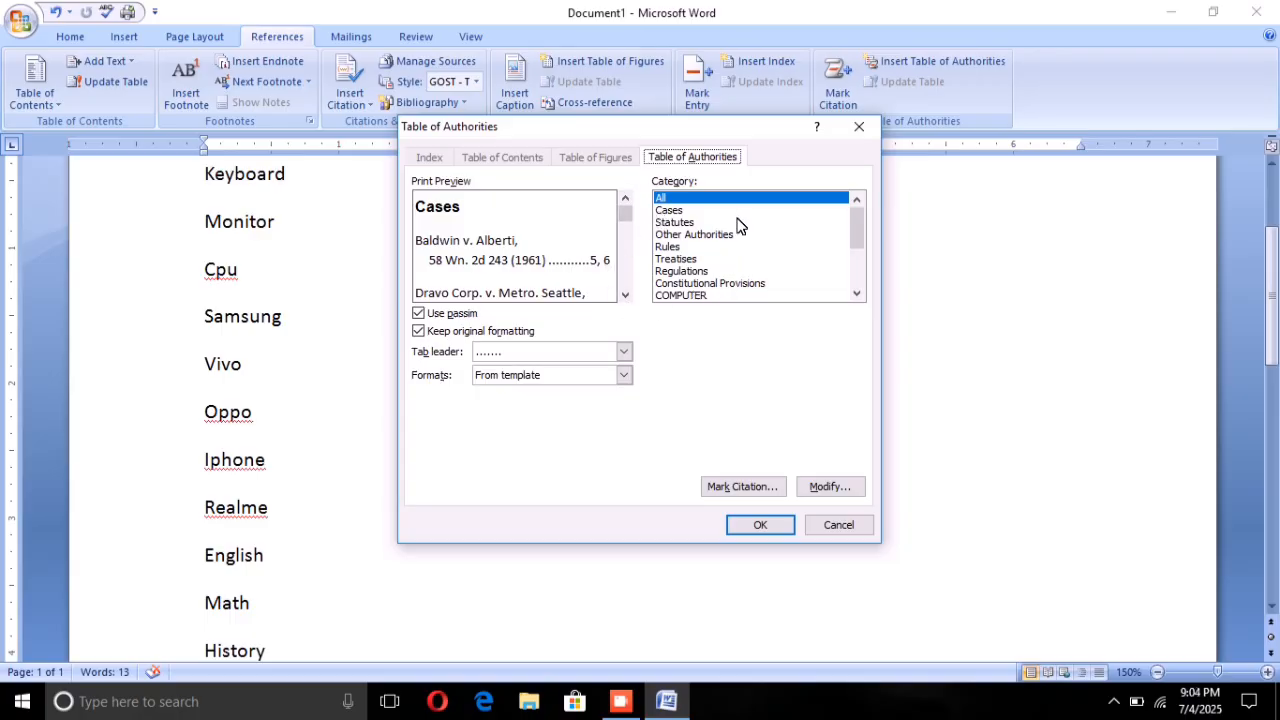
pyautogui.click(685, 292)
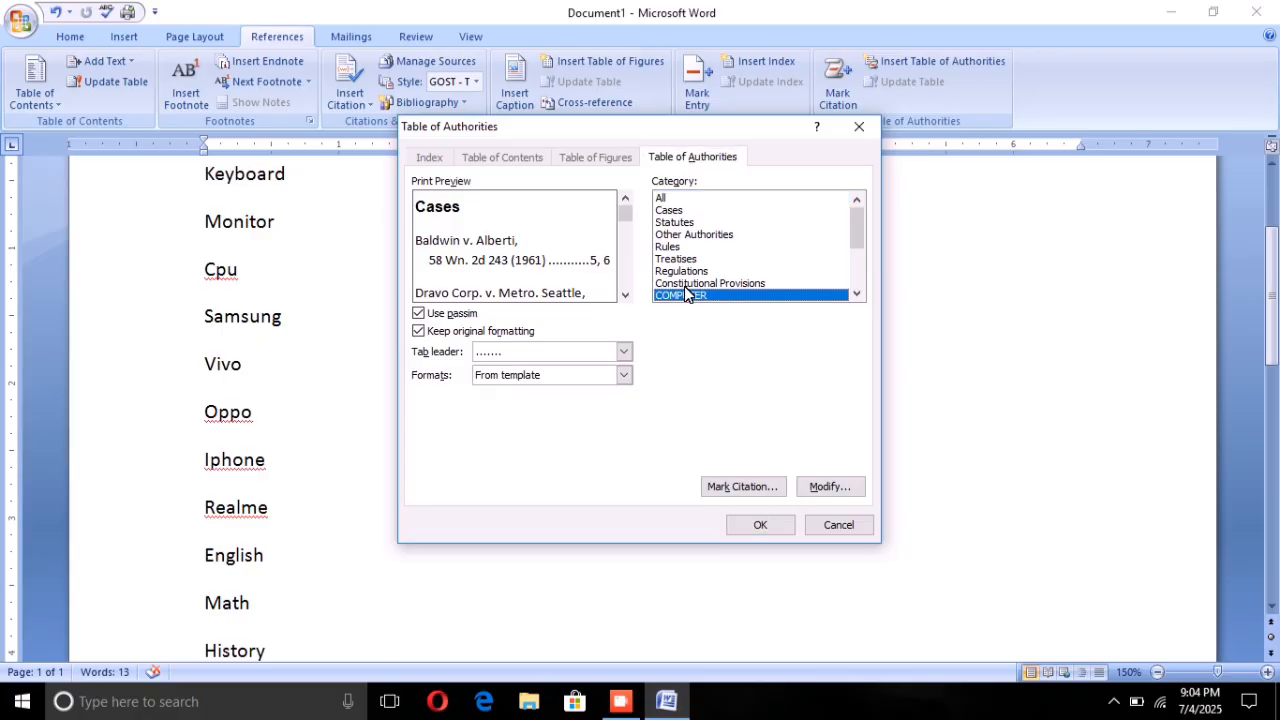
pyautogui.click(748, 484)
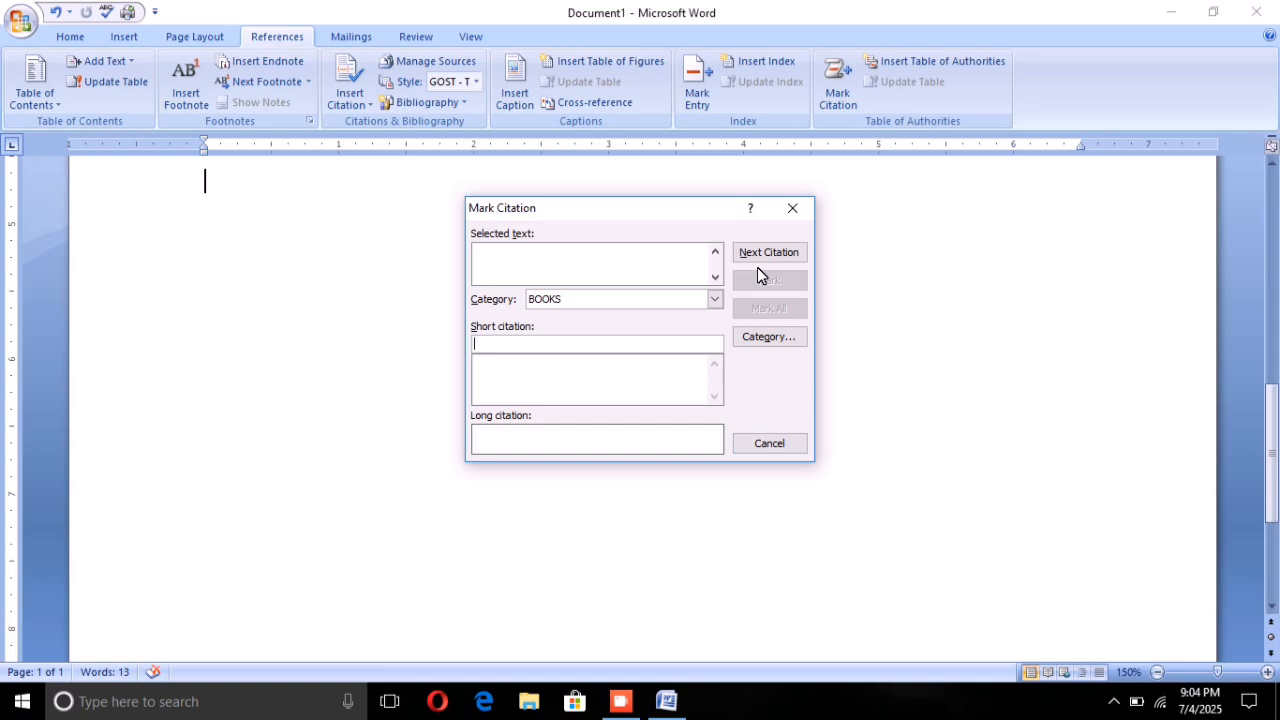
pyautogui.click(792, 208)
# Step: Try inserting a table of authorities for the COMPUTER category below Science, then delete the inserted text
pyautogui.click(925, 60)
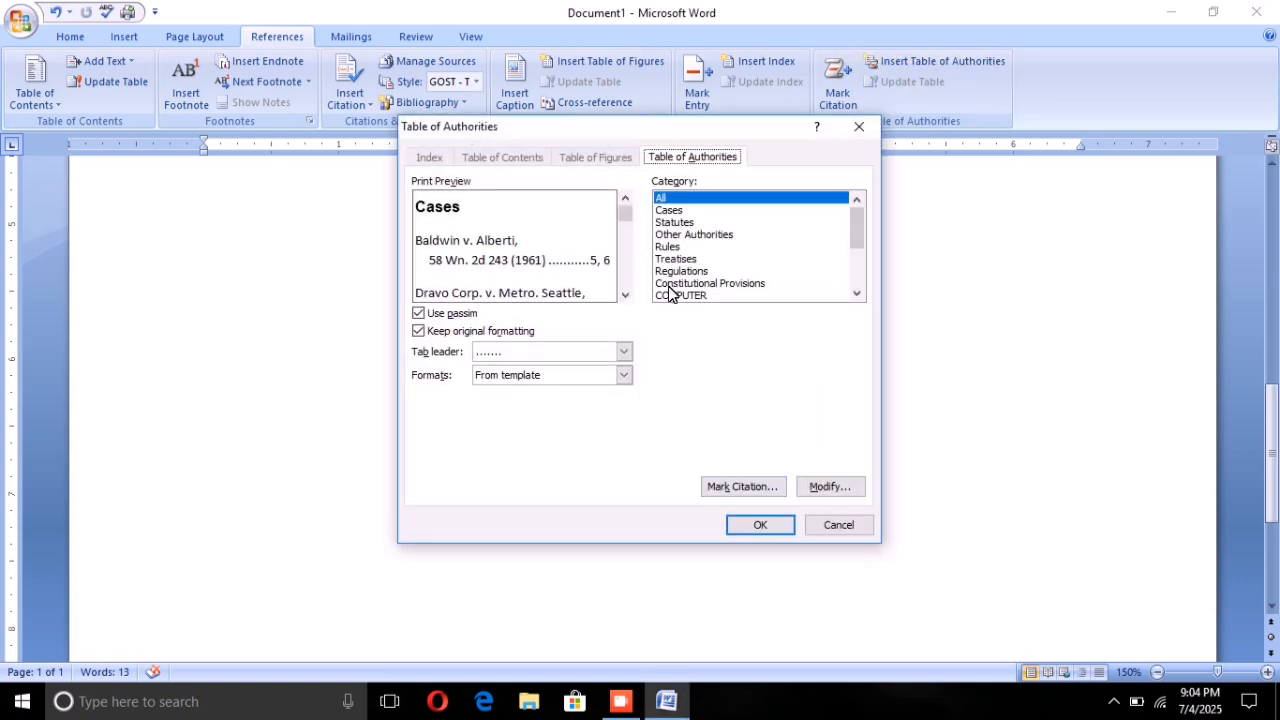
pyautogui.click(669, 291)
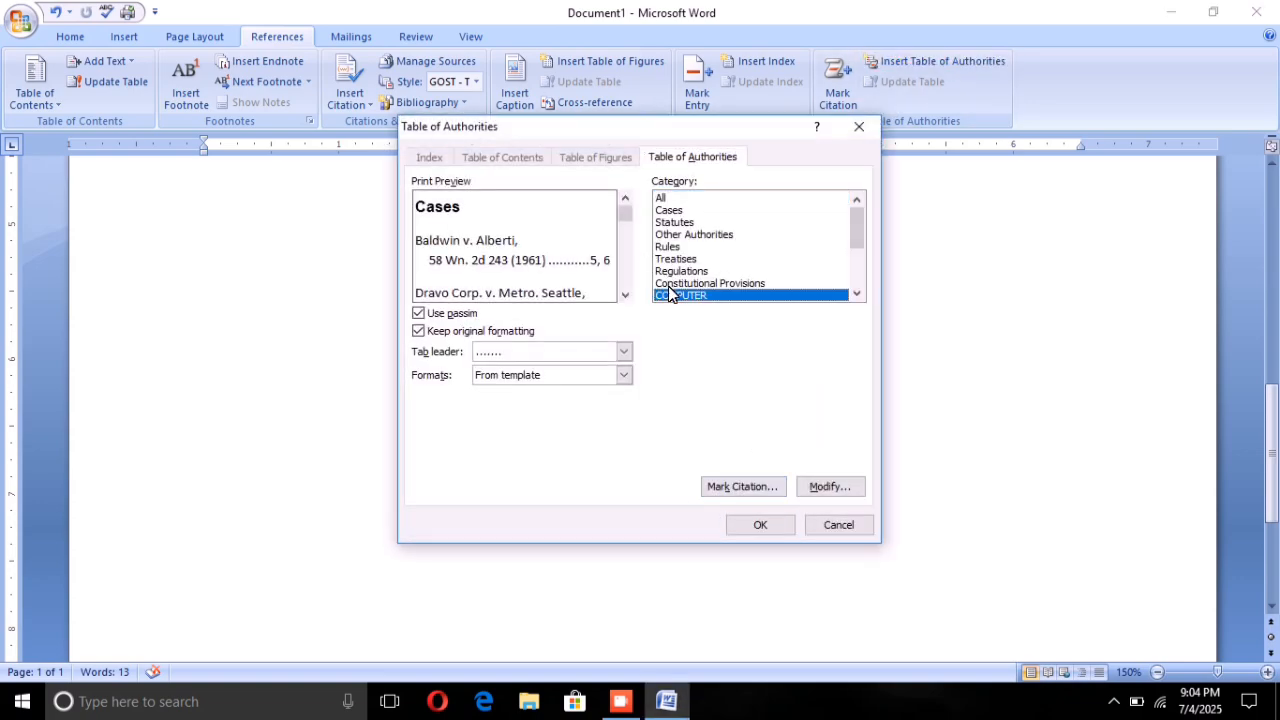
pyautogui.click(746, 516)
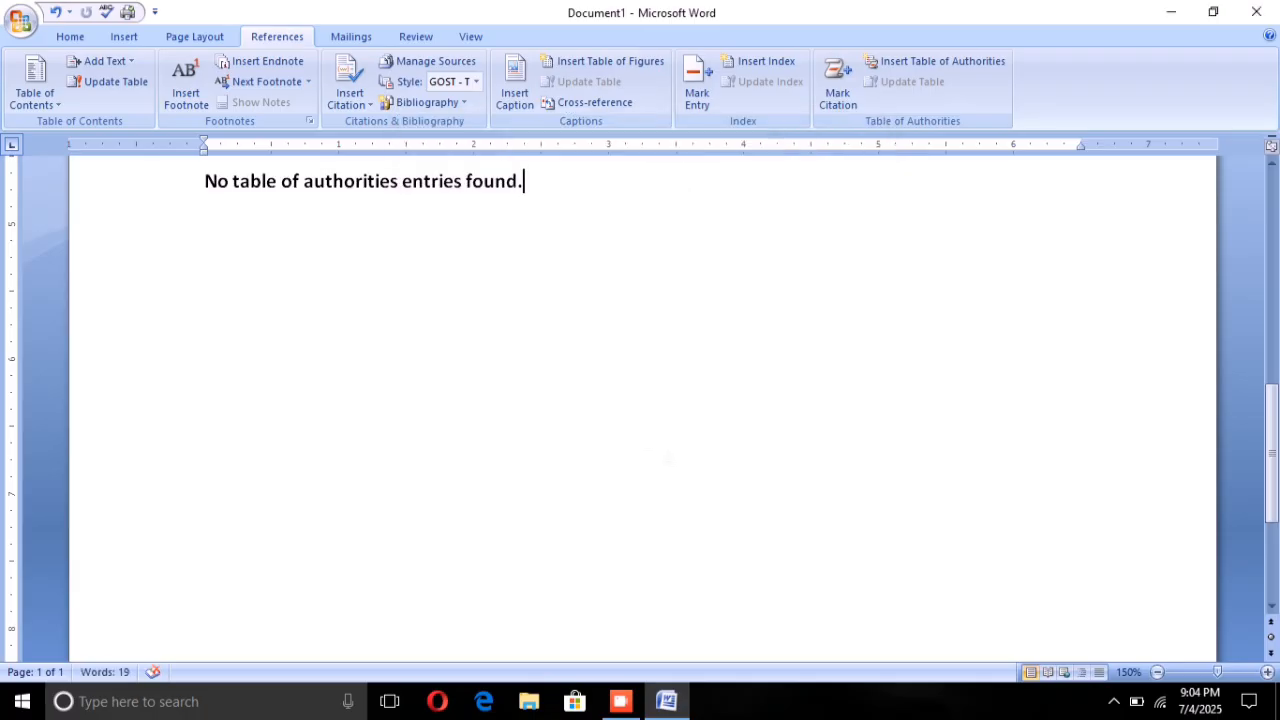
pyautogui.scroll(2, 640, 400)
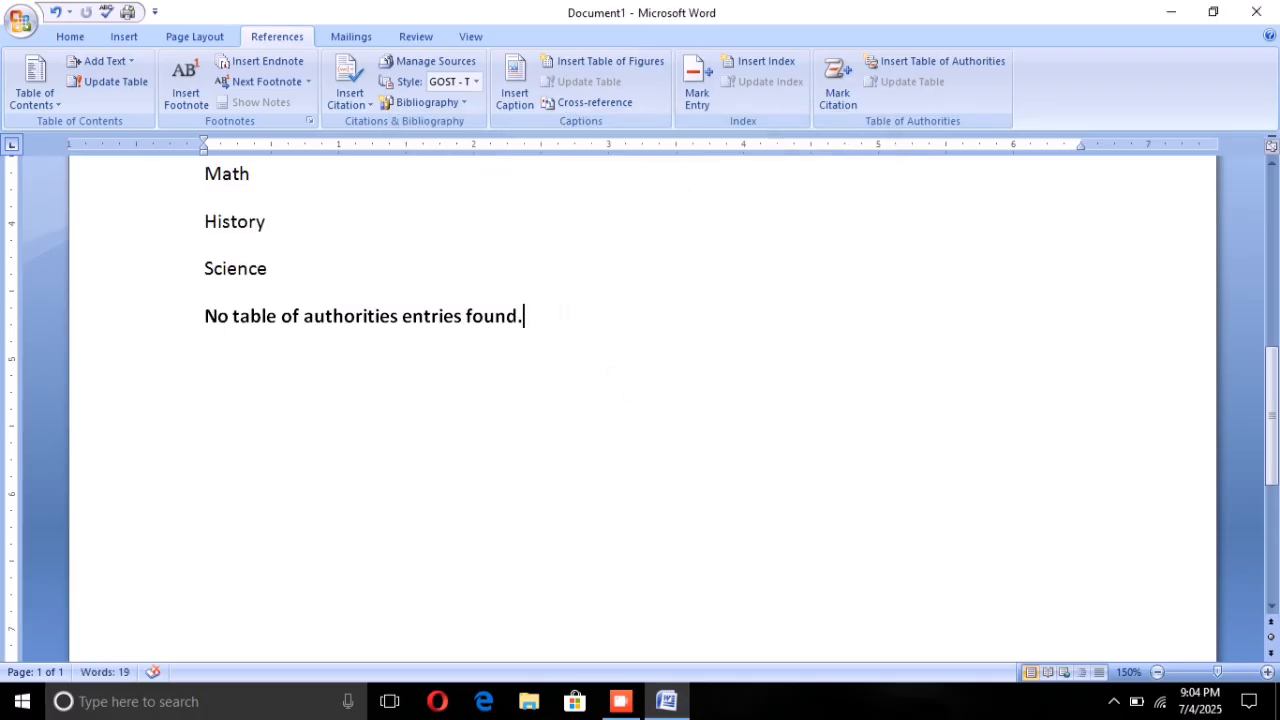
pyautogui.press('BackSpace')
pyautogui.press('BackSpace')
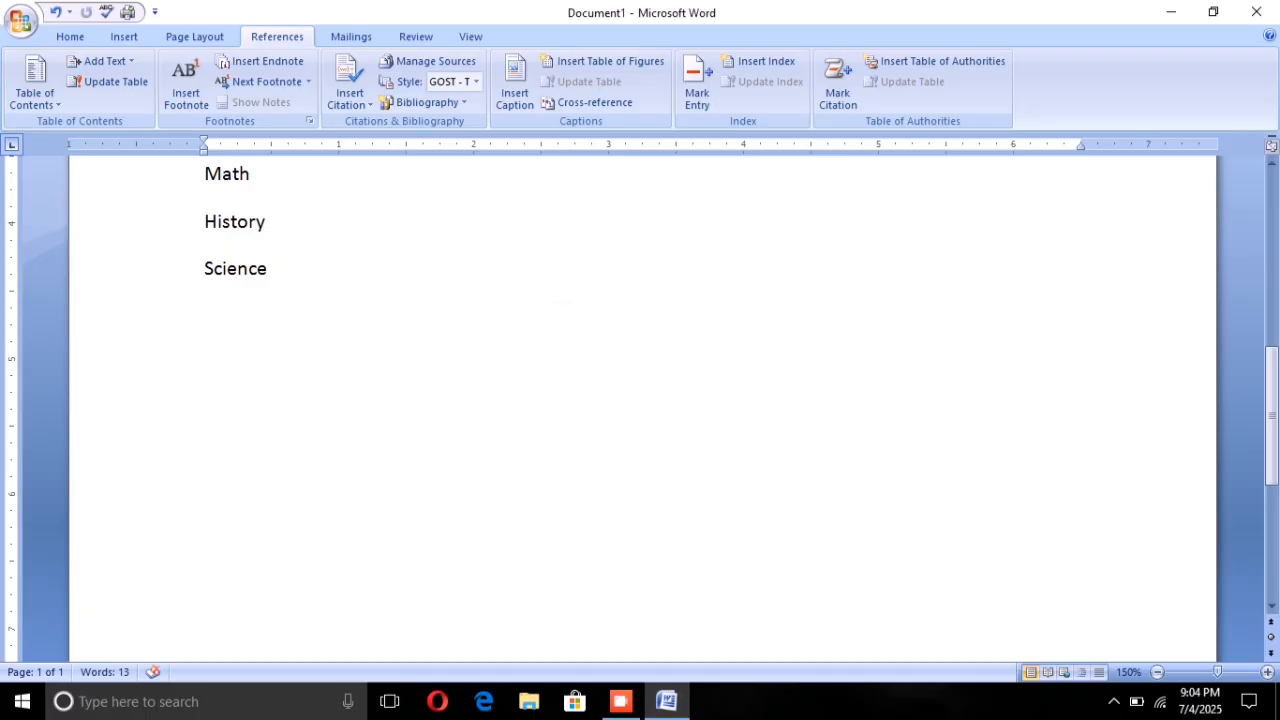
# Step: Search for the next citation with the BOOKS category chosen, then close citation marking
pyautogui.scroll(4, 640, 400)
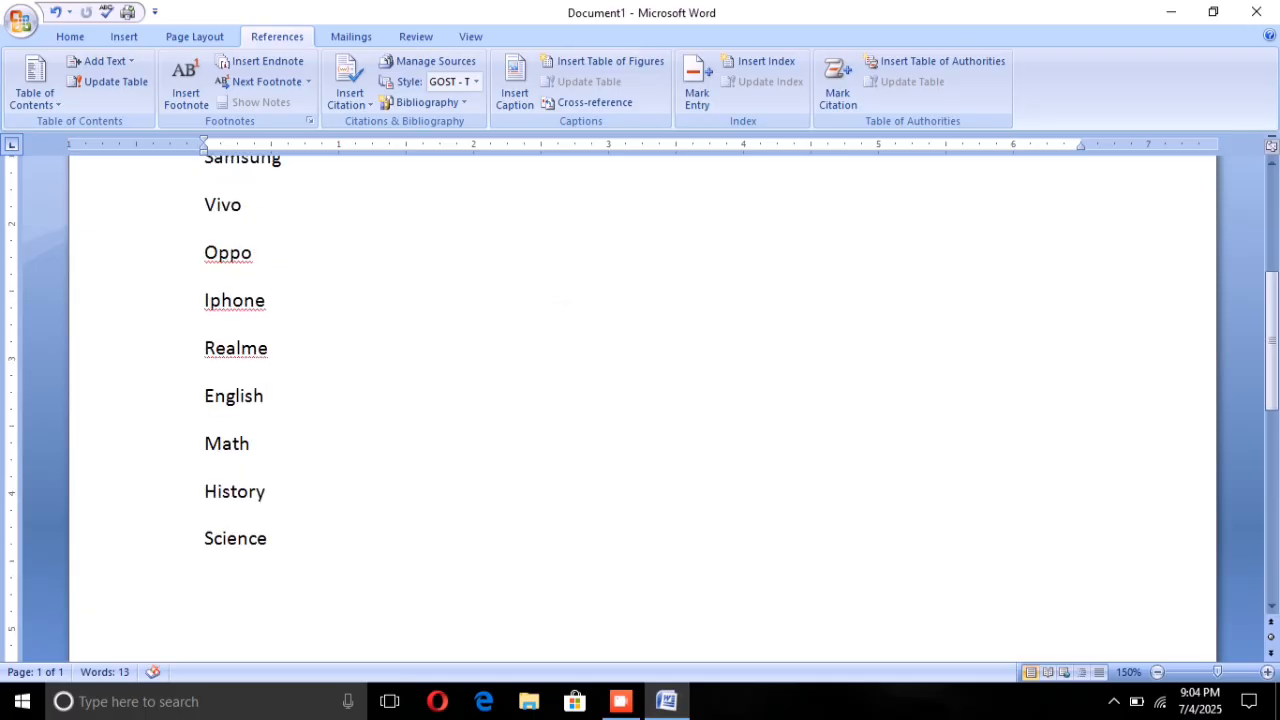
pyautogui.click(838, 97)
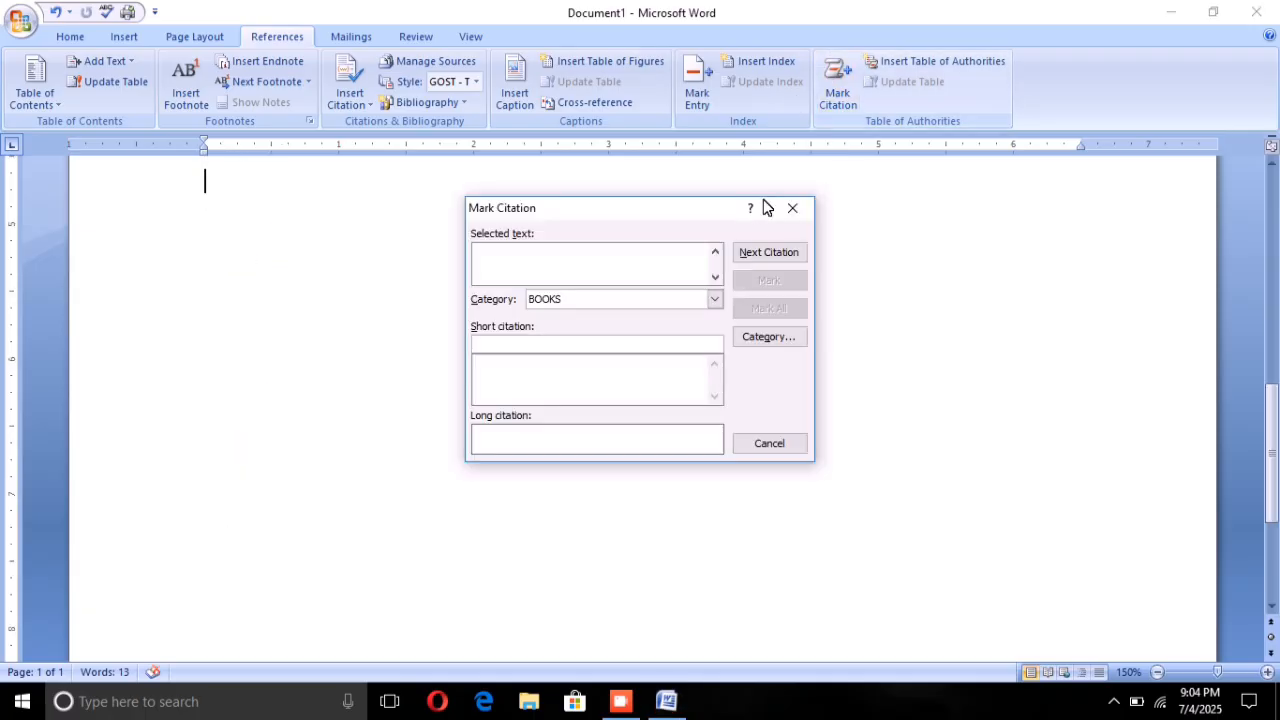
pyautogui.click(712, 299)
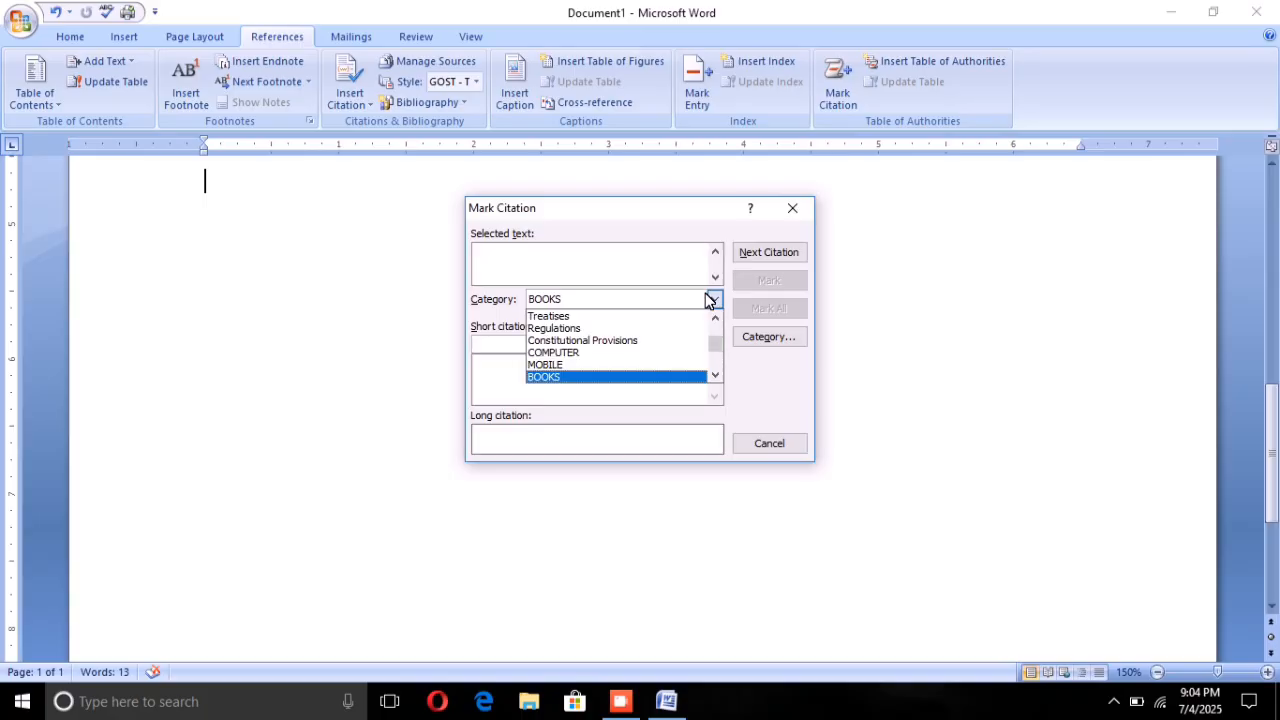
pyautogui.click(616, 376)
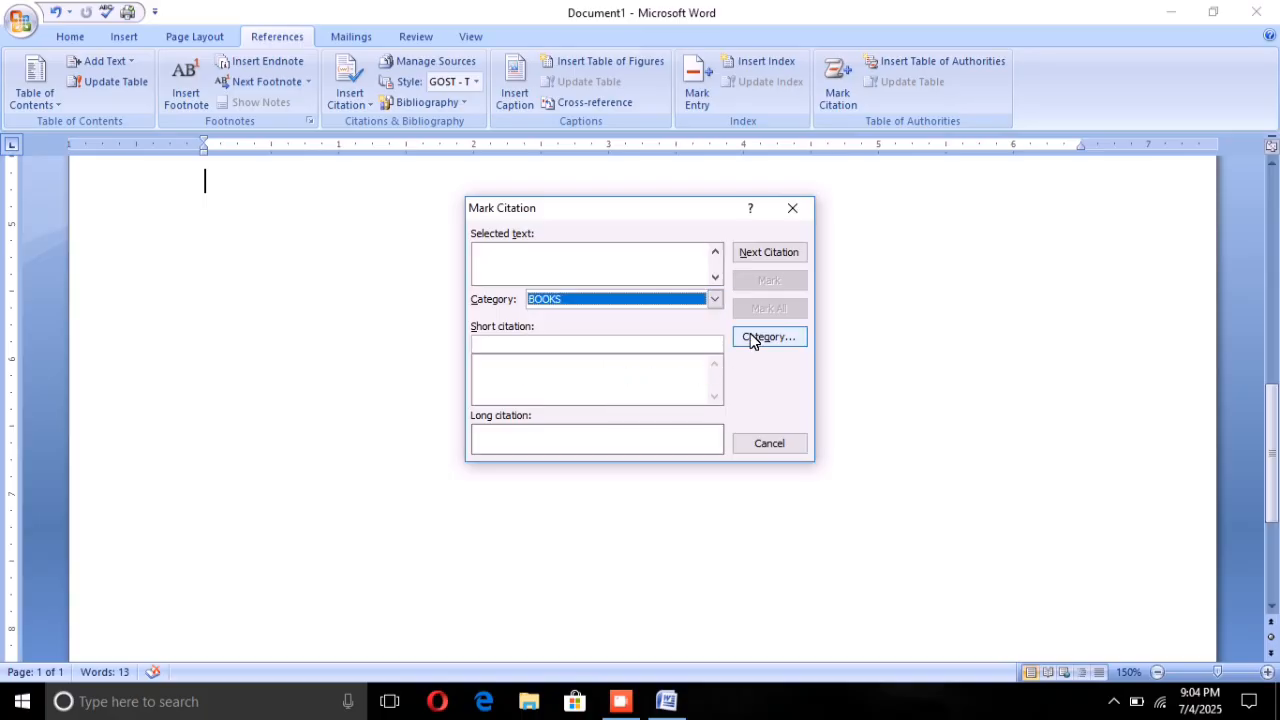
pyautogui.click(760, 250)
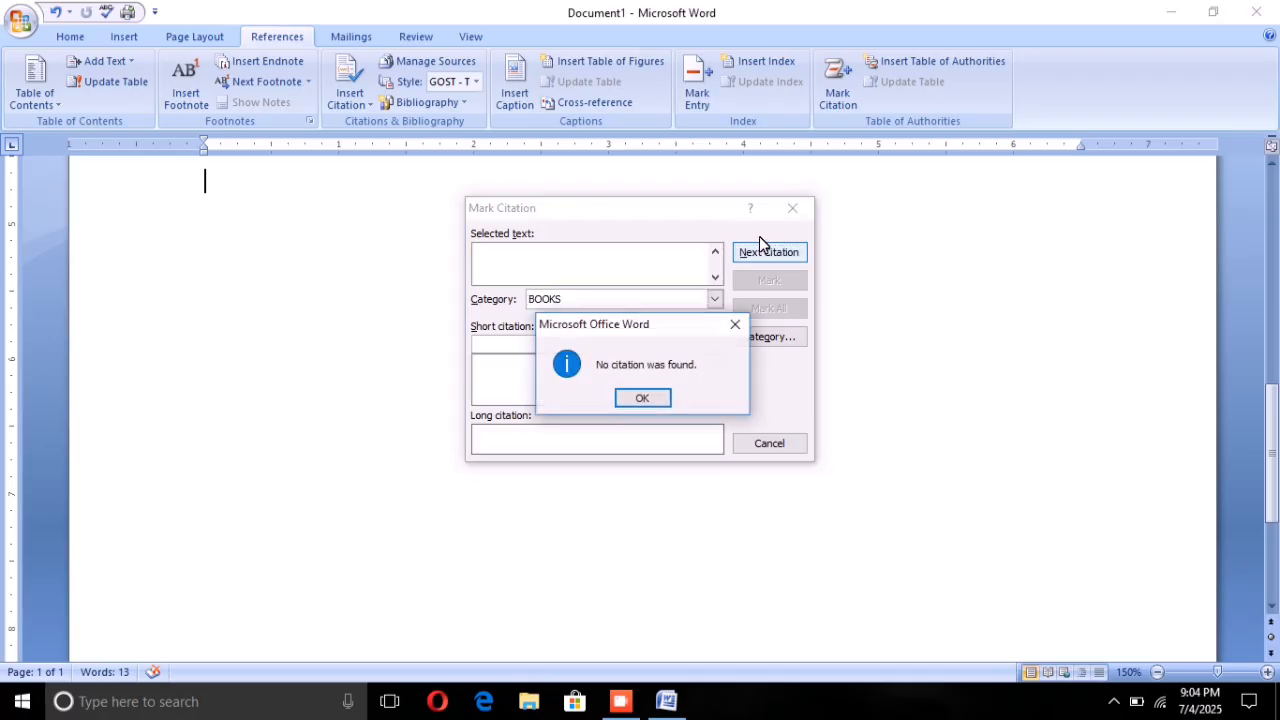
pyautogui.click(641, 398)
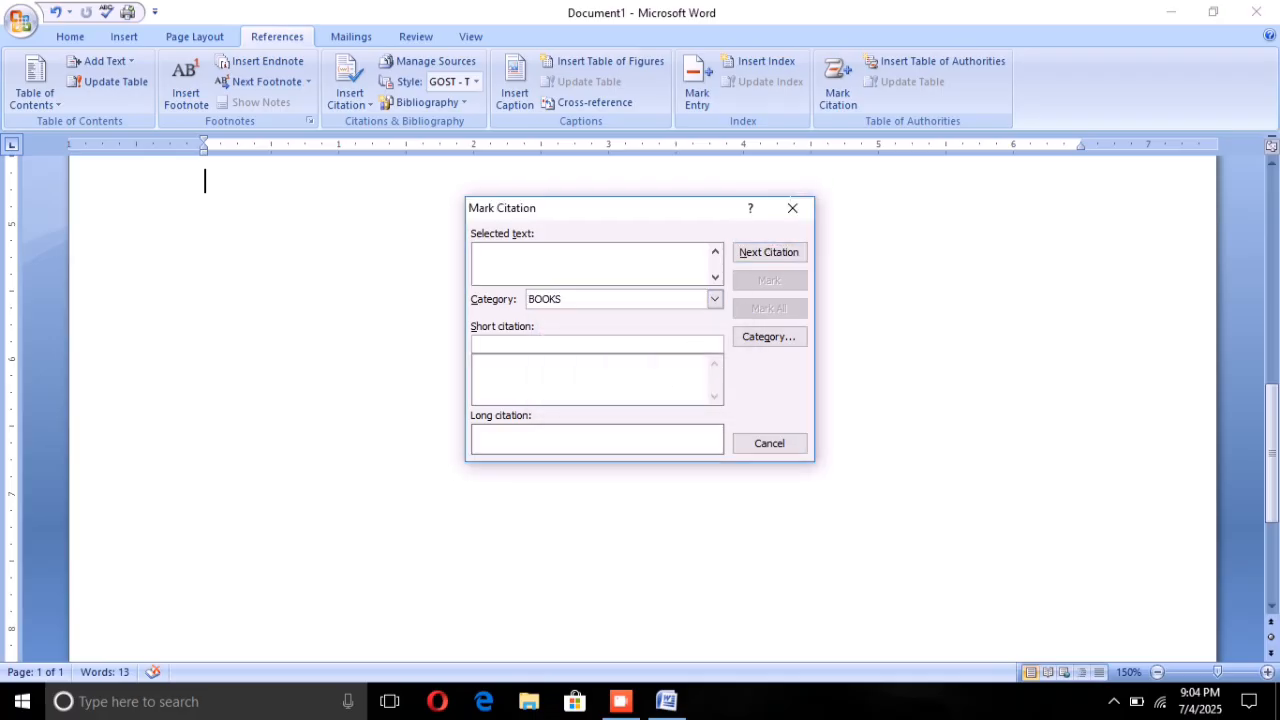
pyautogui.click(792, 208)
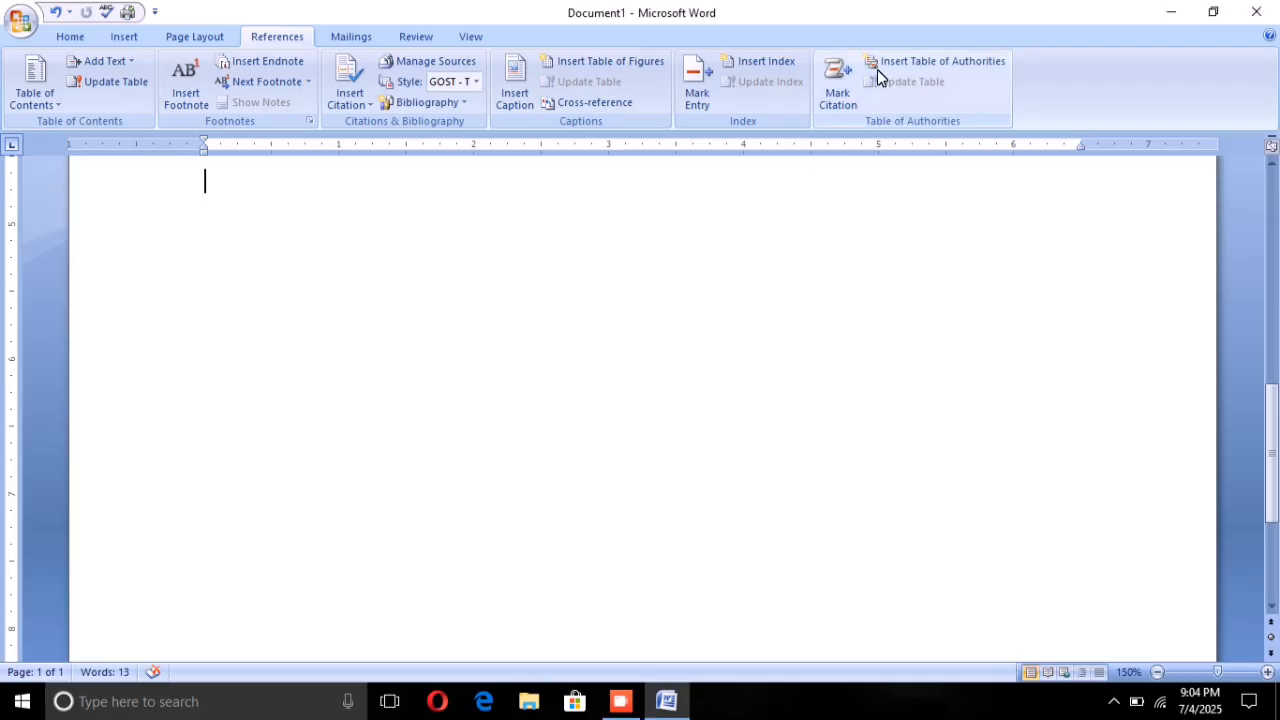
# Step: Insert a table of authorities for the MOBILE category directly before the word Mouse at the start of the list
pyautogui.scroll(4, 712, 316)
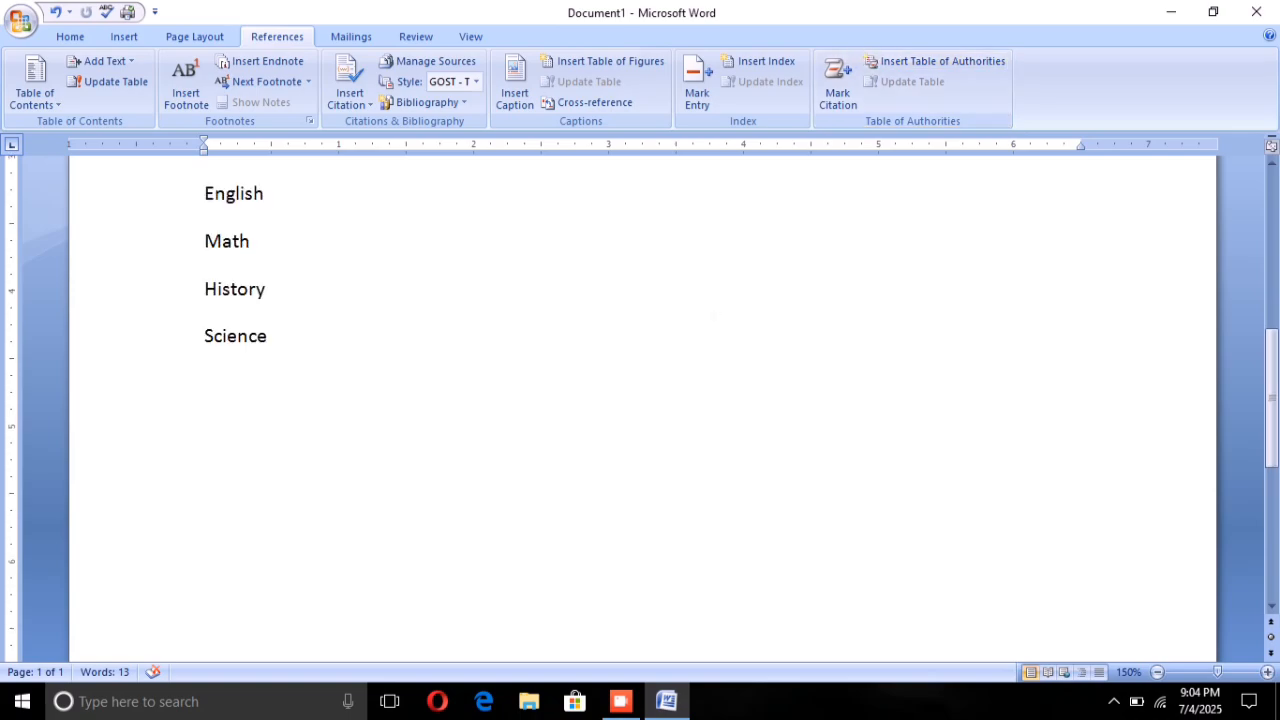
pyautogui.scroll(8, 640, 400)
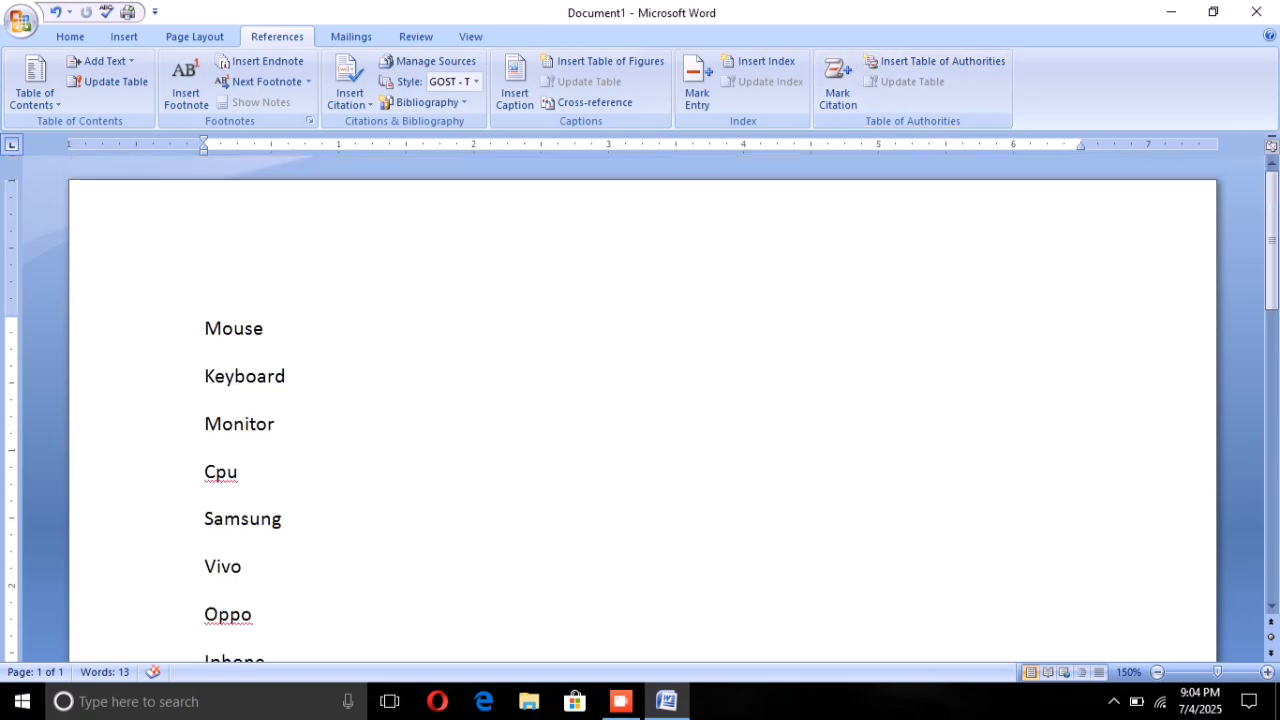
pyautogui.click(200, 212)
pyautogui.press('Left')
pyautogui.click(897, 56)
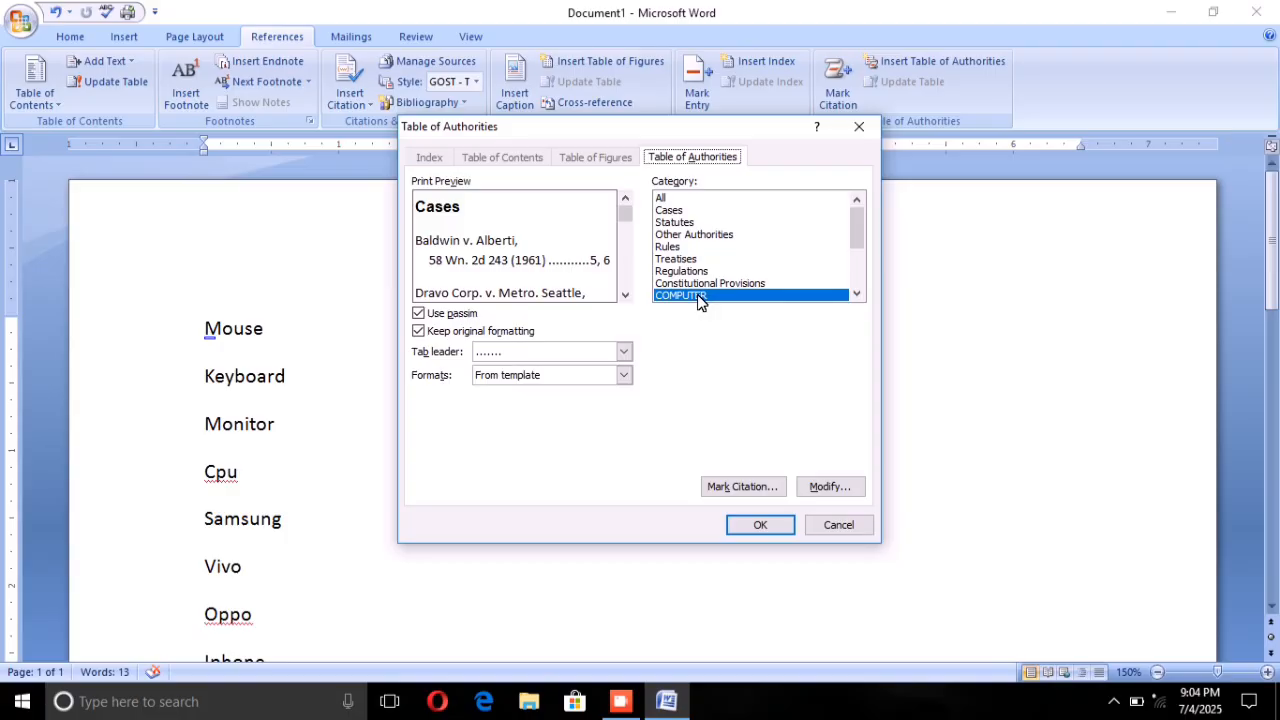
pyautogui.scroll(-3, 700, 290)
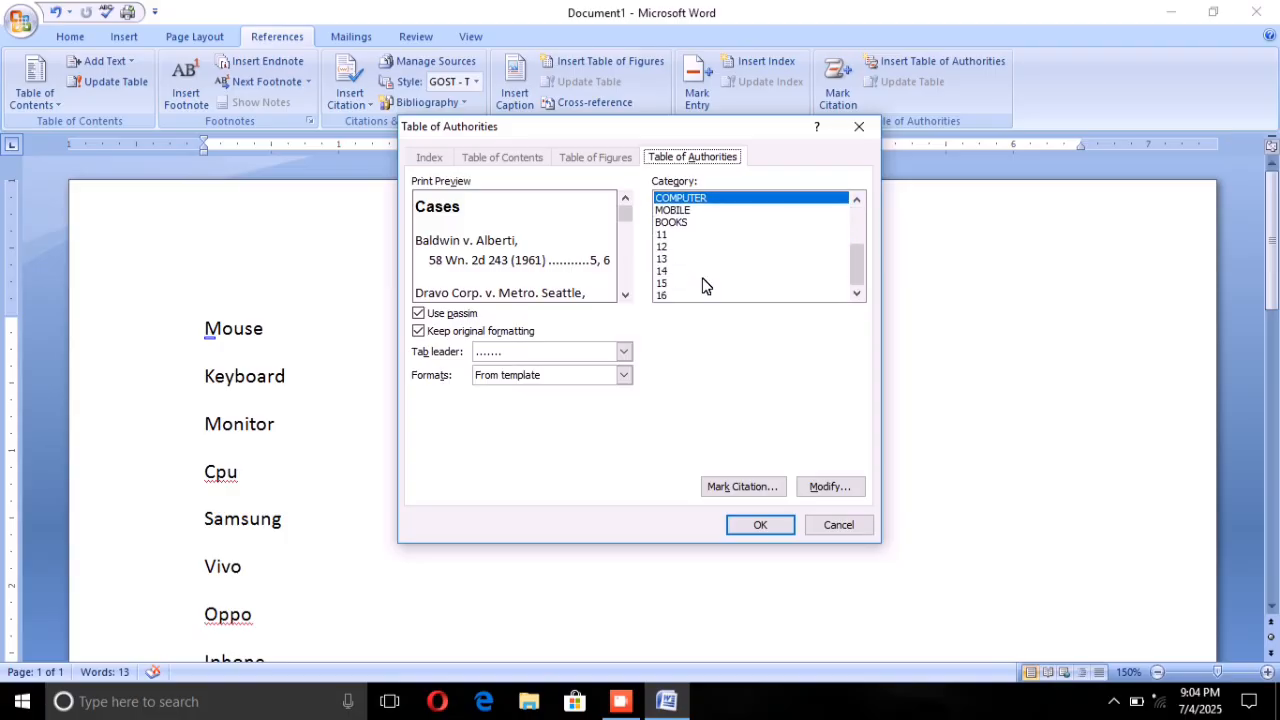
pyautogui.click(670, 211)
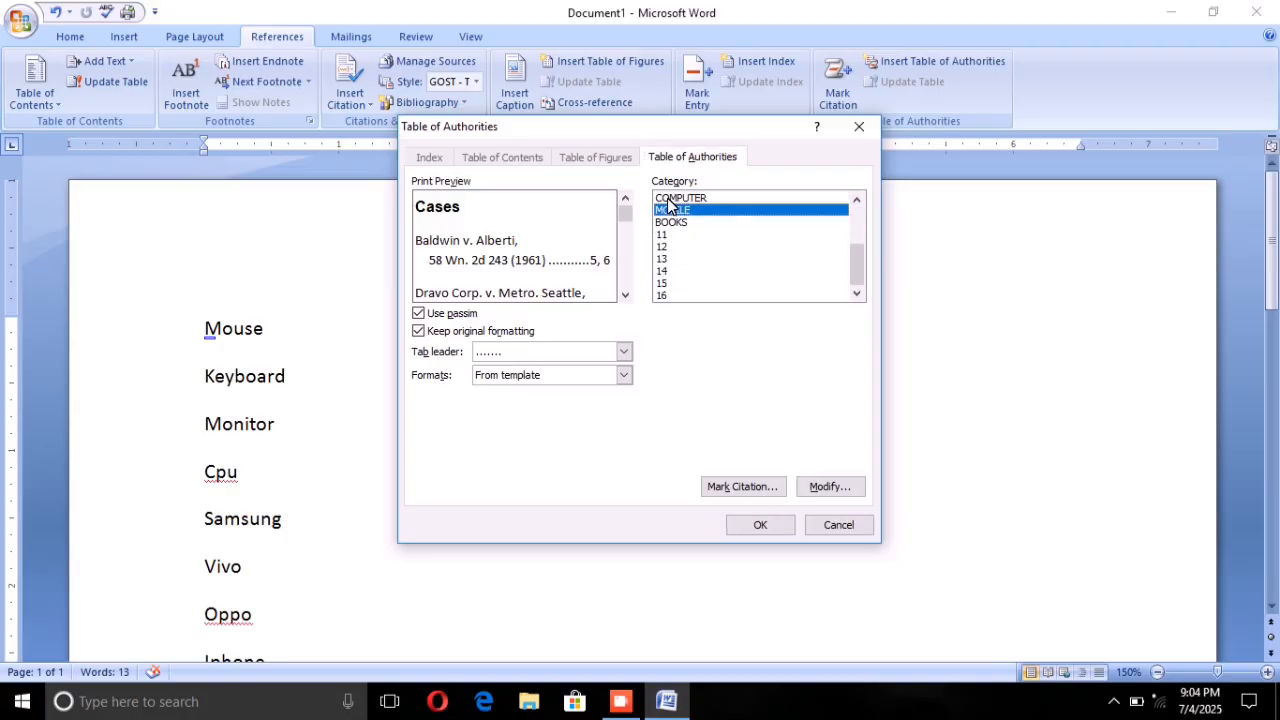
pyautogui.click(759, 525)
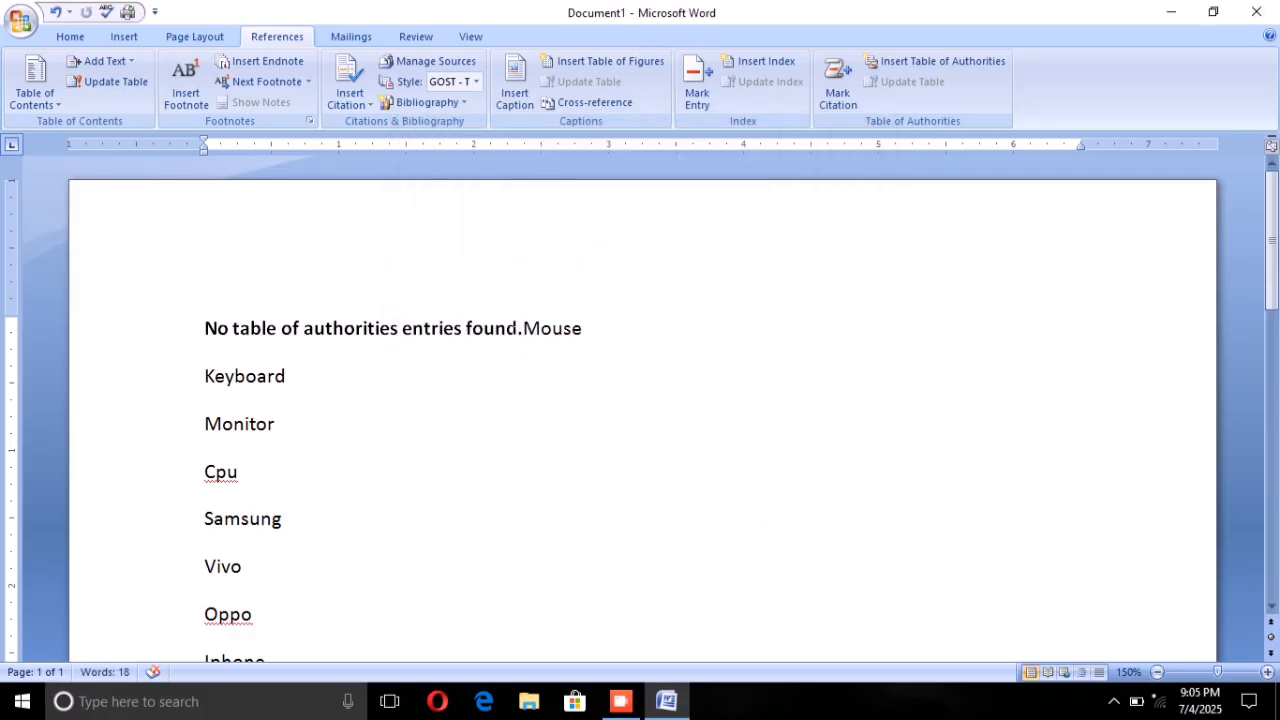
# Step: Delete the inserted table of authorities text in front of the word Mouse at the start of the list
pyautogui.moveTo(204, 328); pyautogui.dragTo(517, 328)
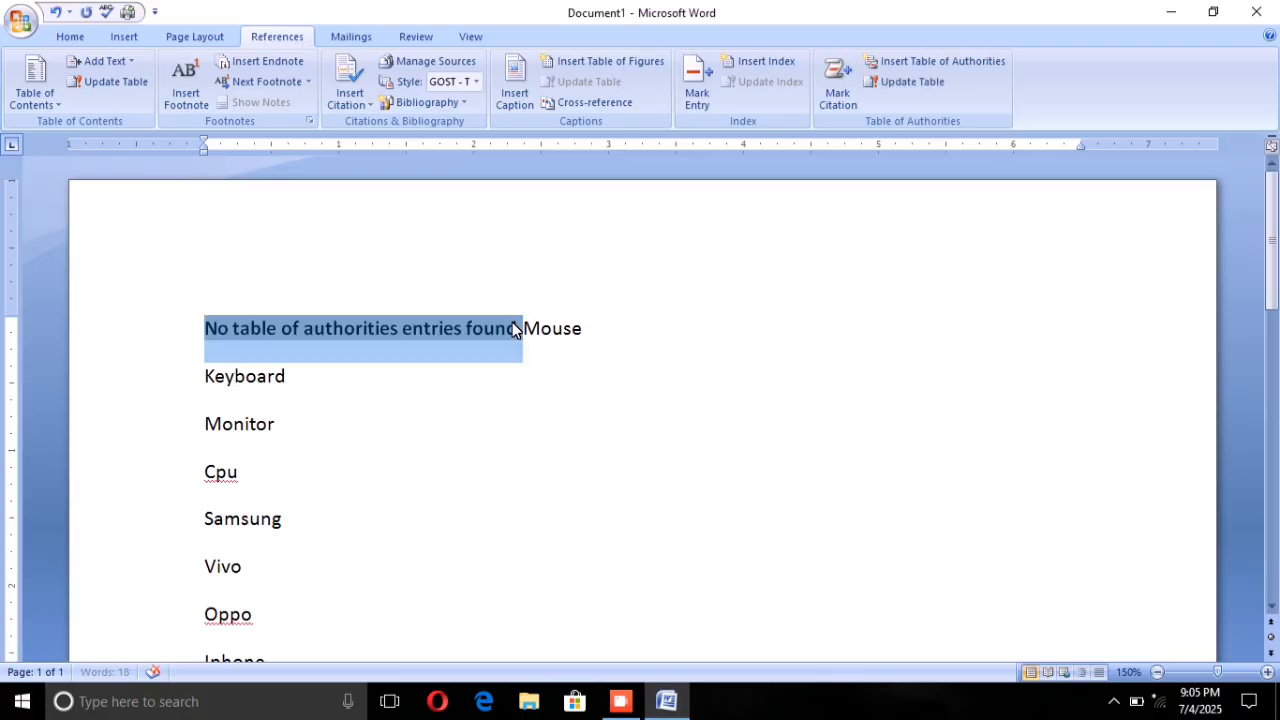
pyautogui.press('BackSpace')
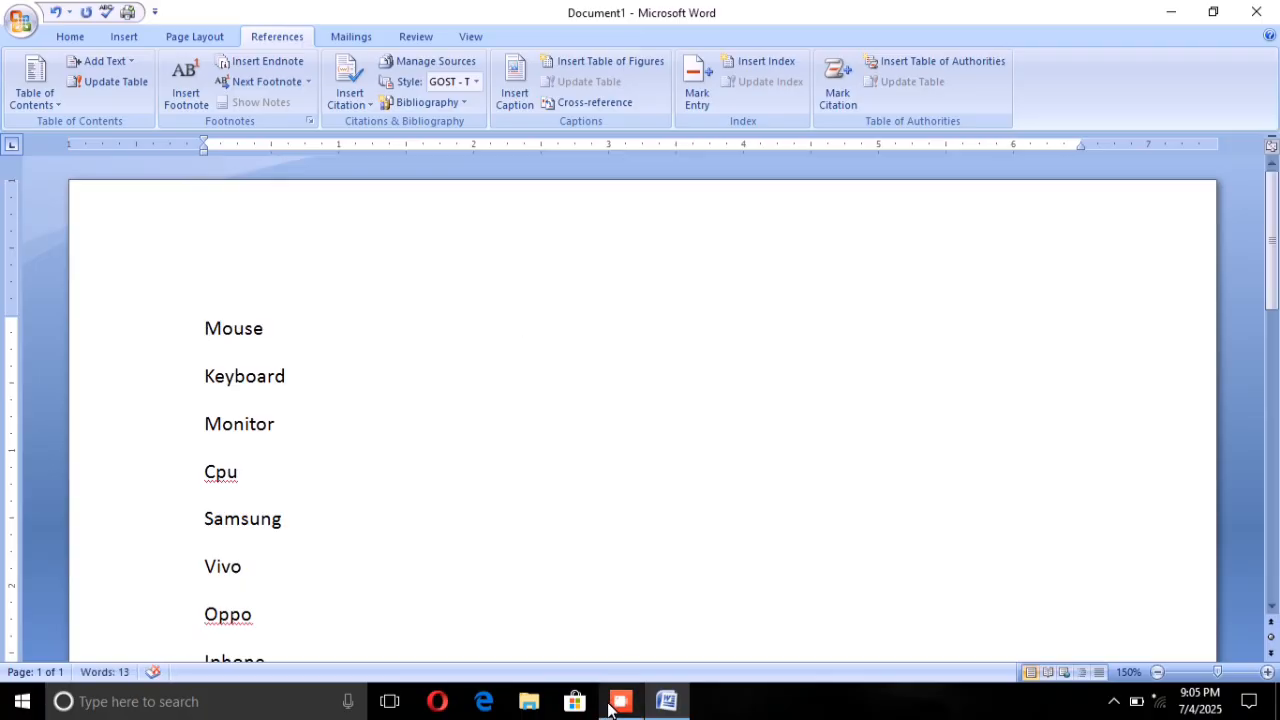
pyautogui.click(612, 705)
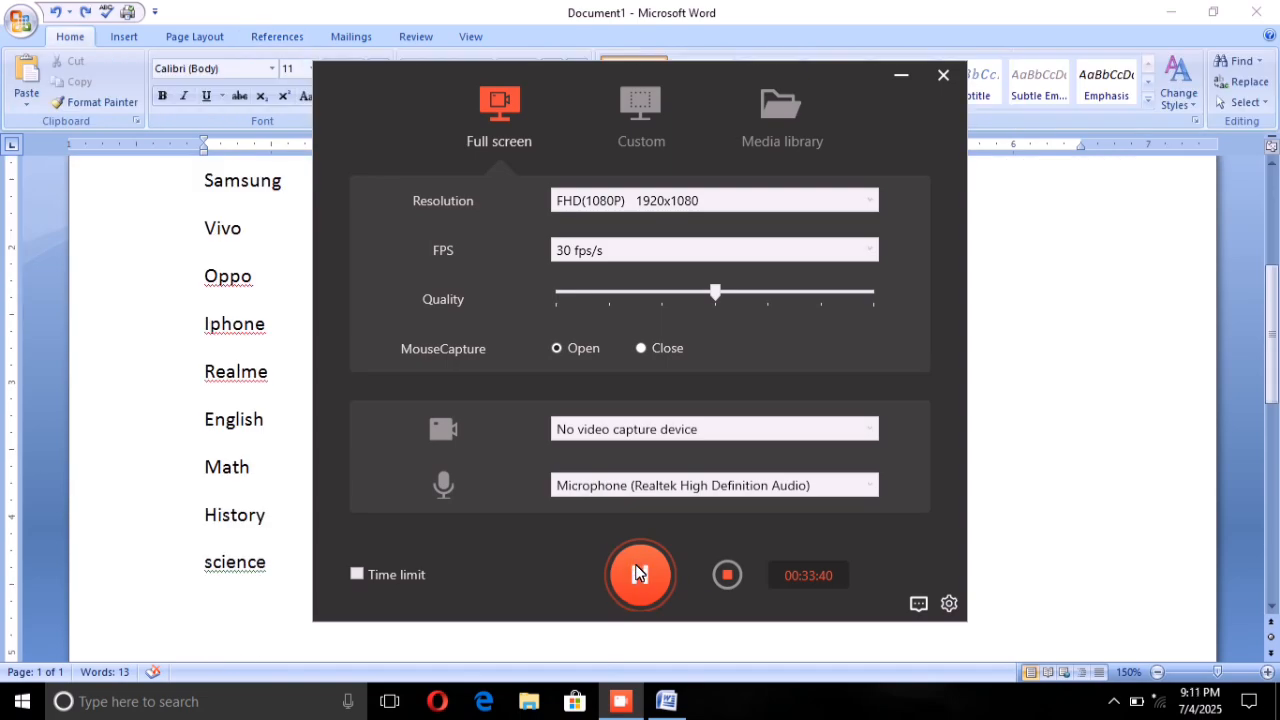
pyautogui.click(640, 572)
pyautogui.click(888, 72)
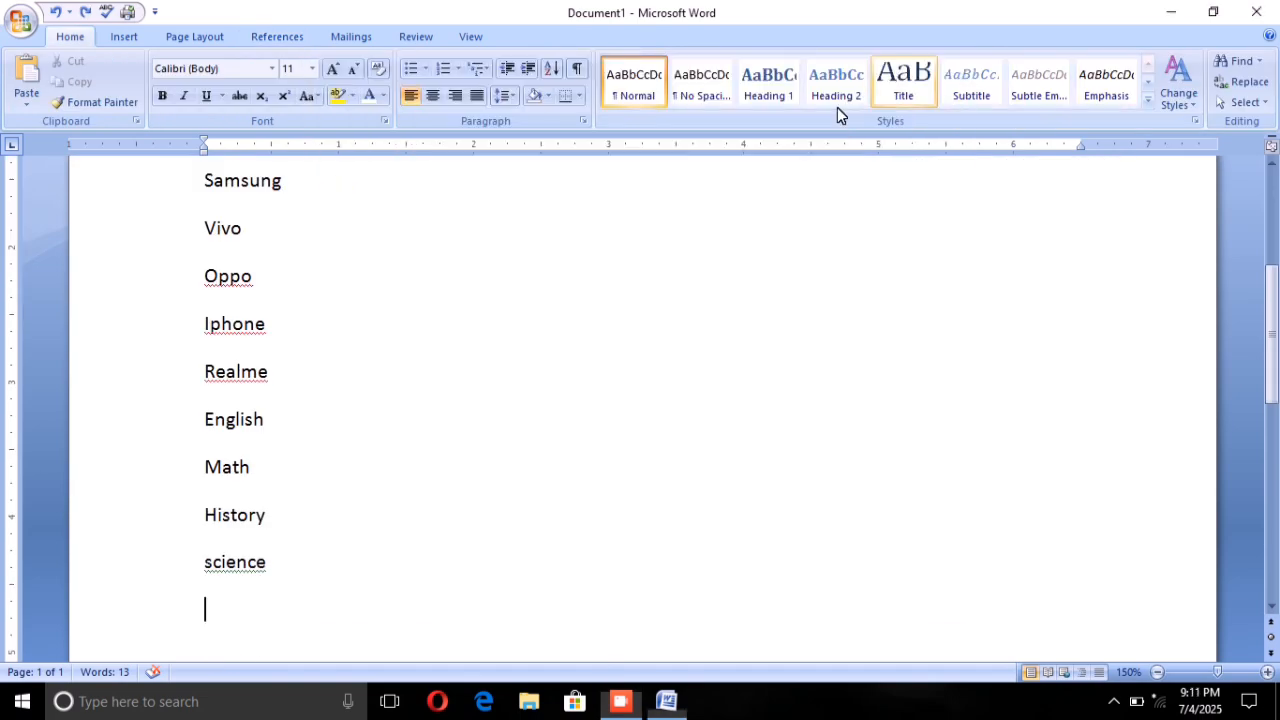
# Step: Mark the word Mouse as a table of authorities citation in the COMPUTER category and close citation marking
pyautogui.scroll(2, 640, 400)
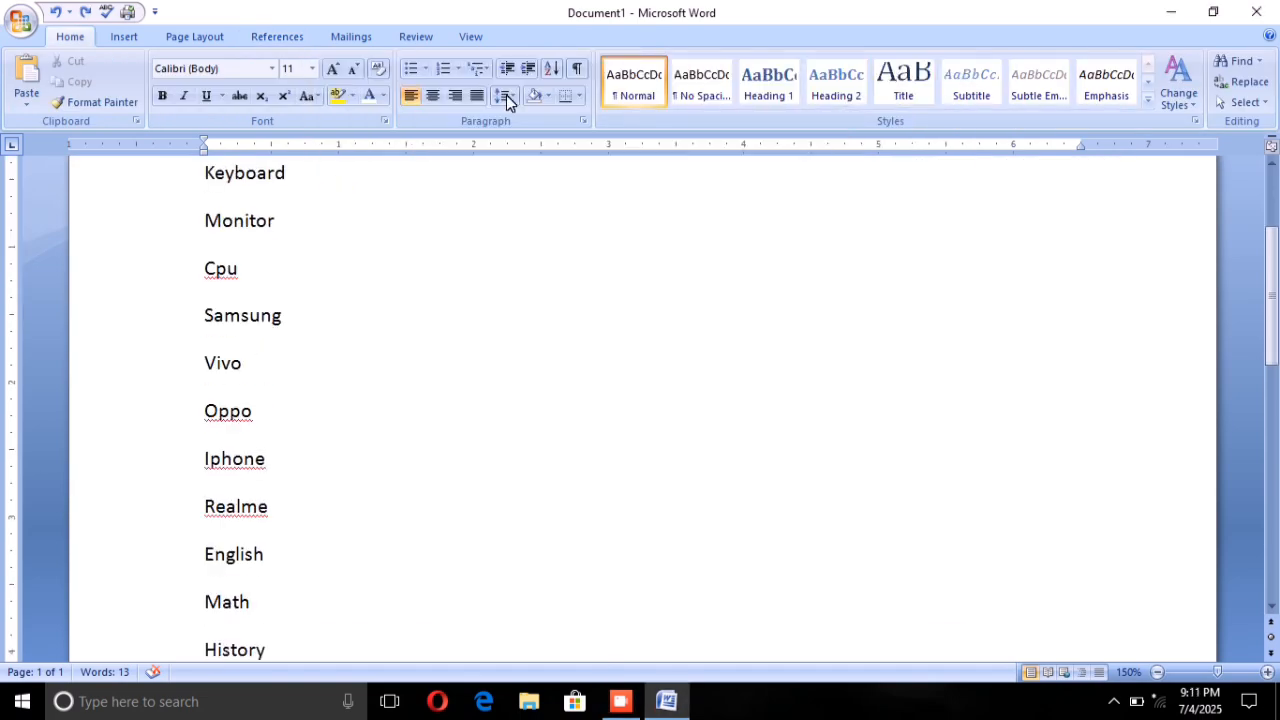
pyautogui.click(258, 28)
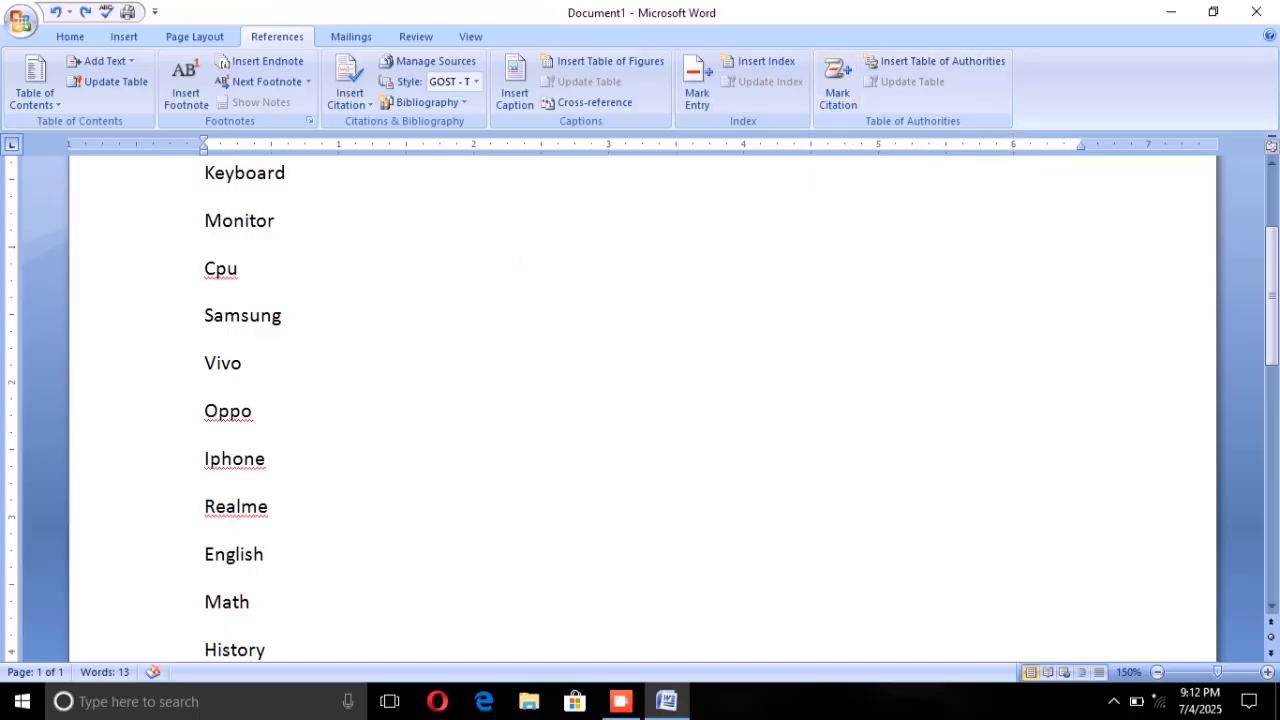
pyautogui.click(840, 96)
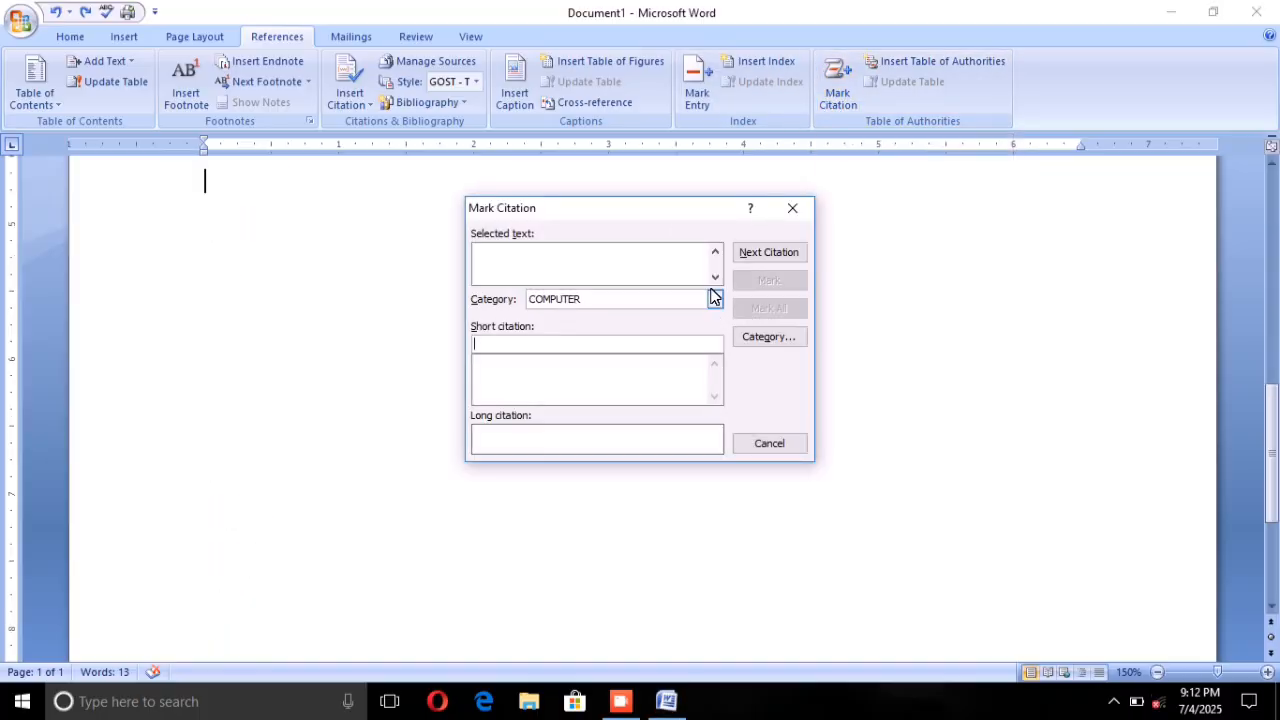
pyautogui.click(792, 208)
pyautogui.scroll(5, 640, 400)
pyautogui.scroll(5, 640, 400)
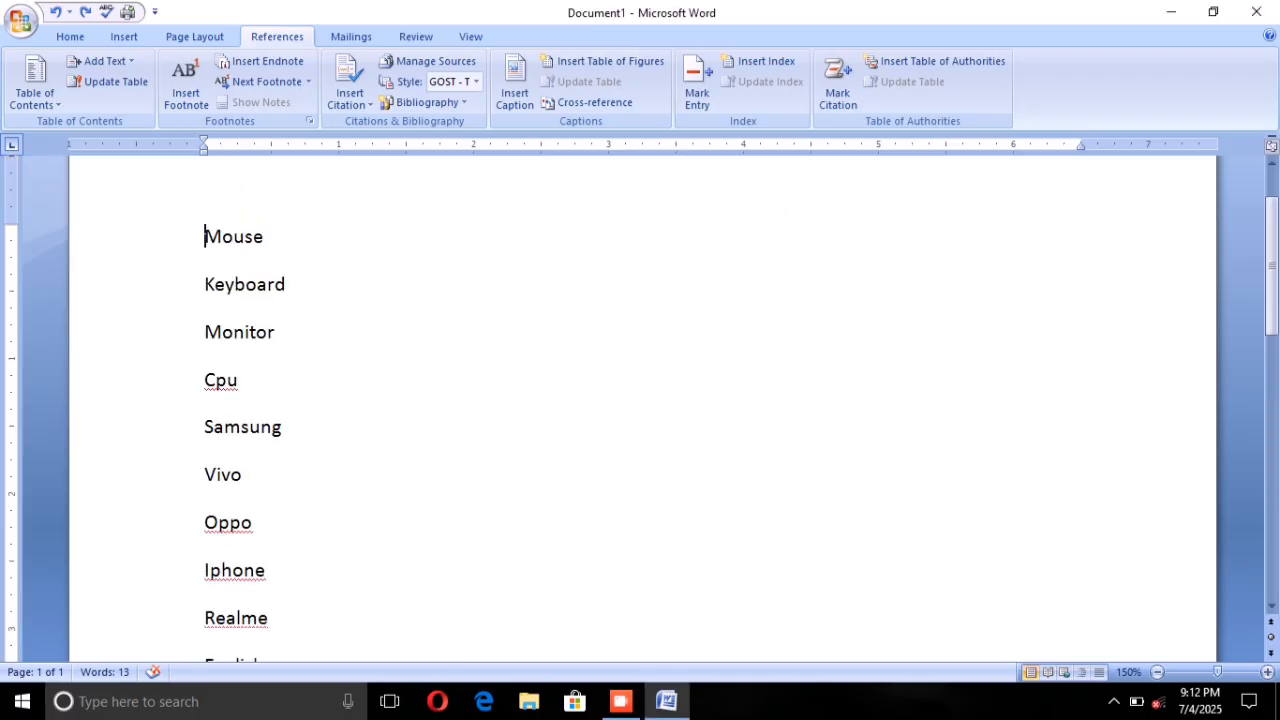
pyautogui.moveTo(204, 236); pyautogui.dragTo(276, 240)
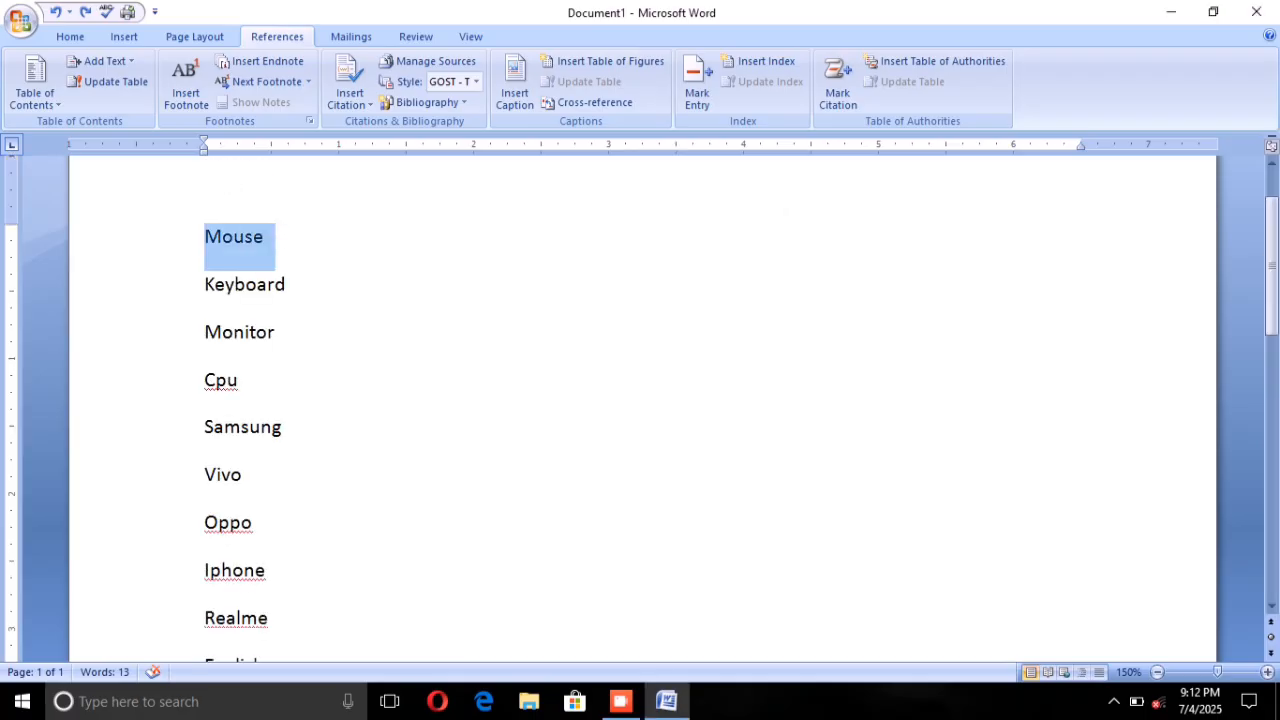
pyautogui.click(833, 108)
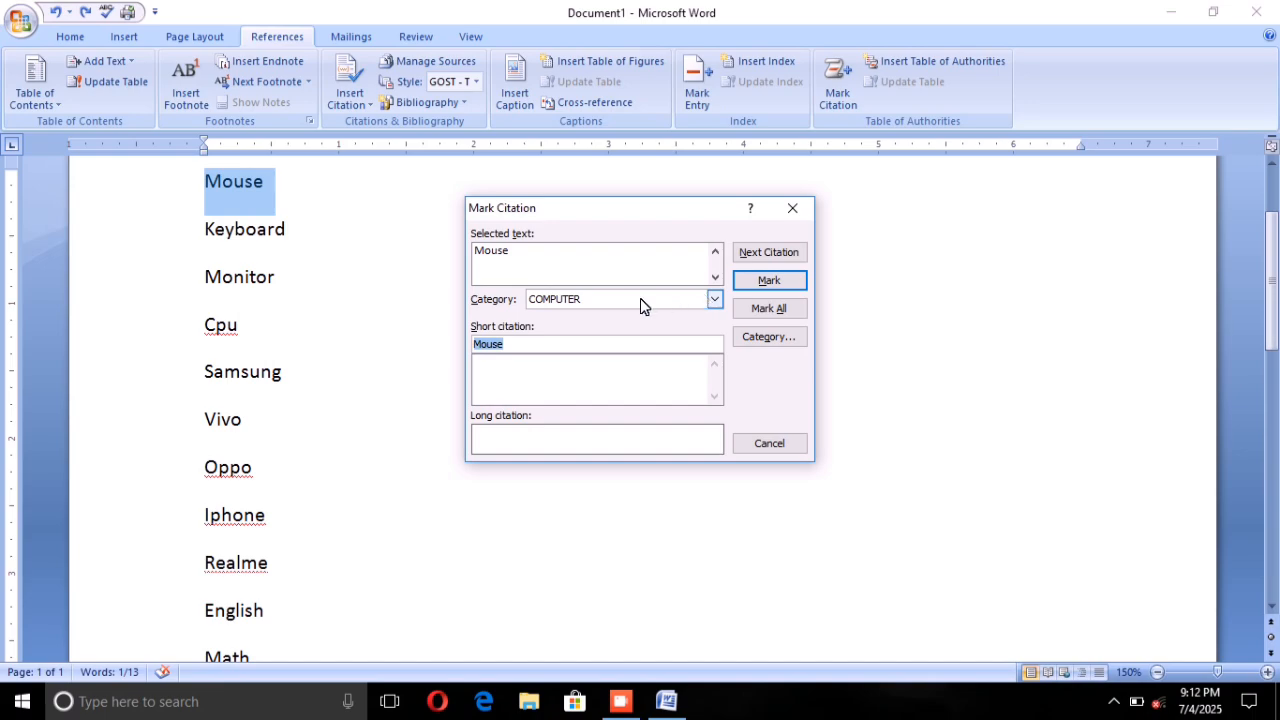
pyautogui.click(705, 293)
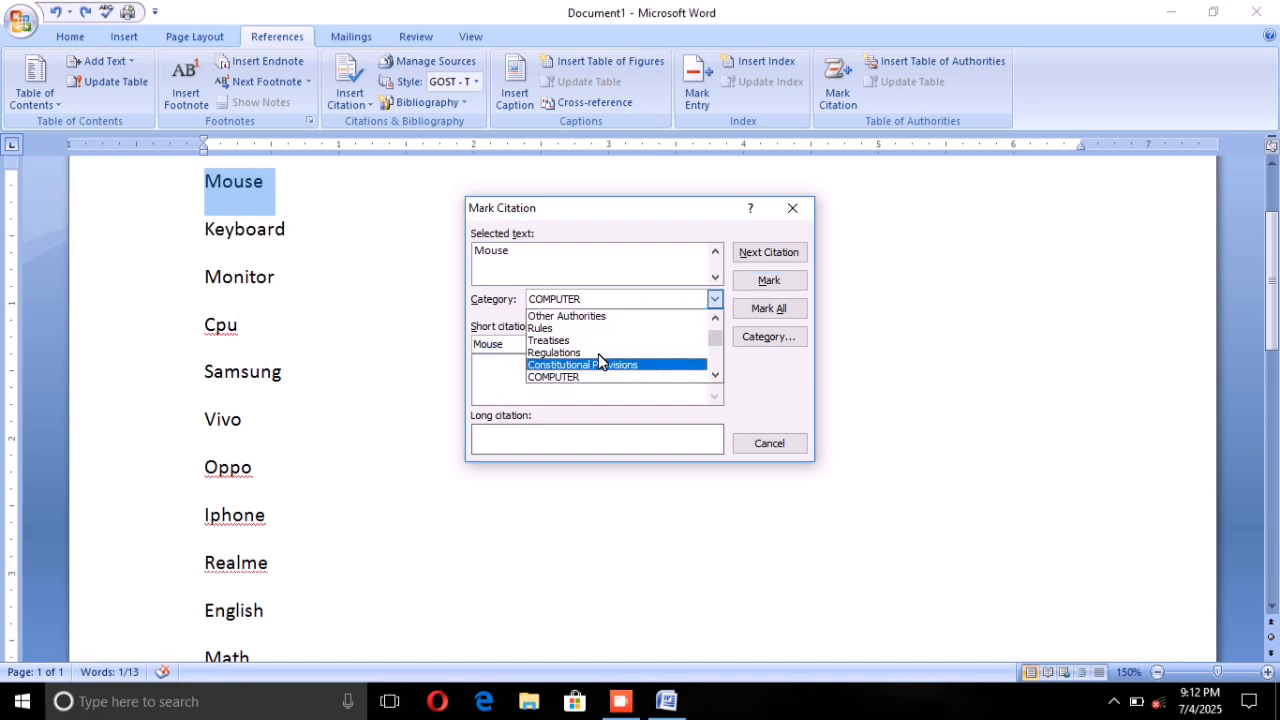
pyautogui.click(586, 377)
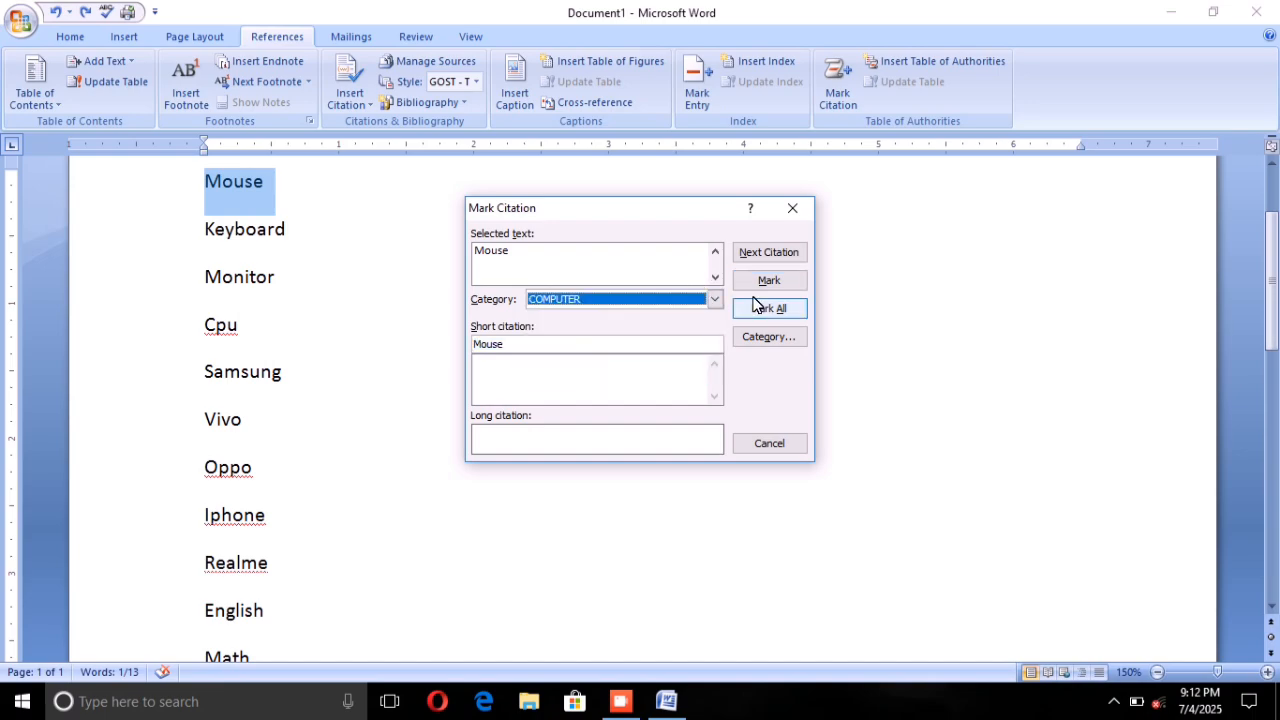
pyautogui.click(762, 279)
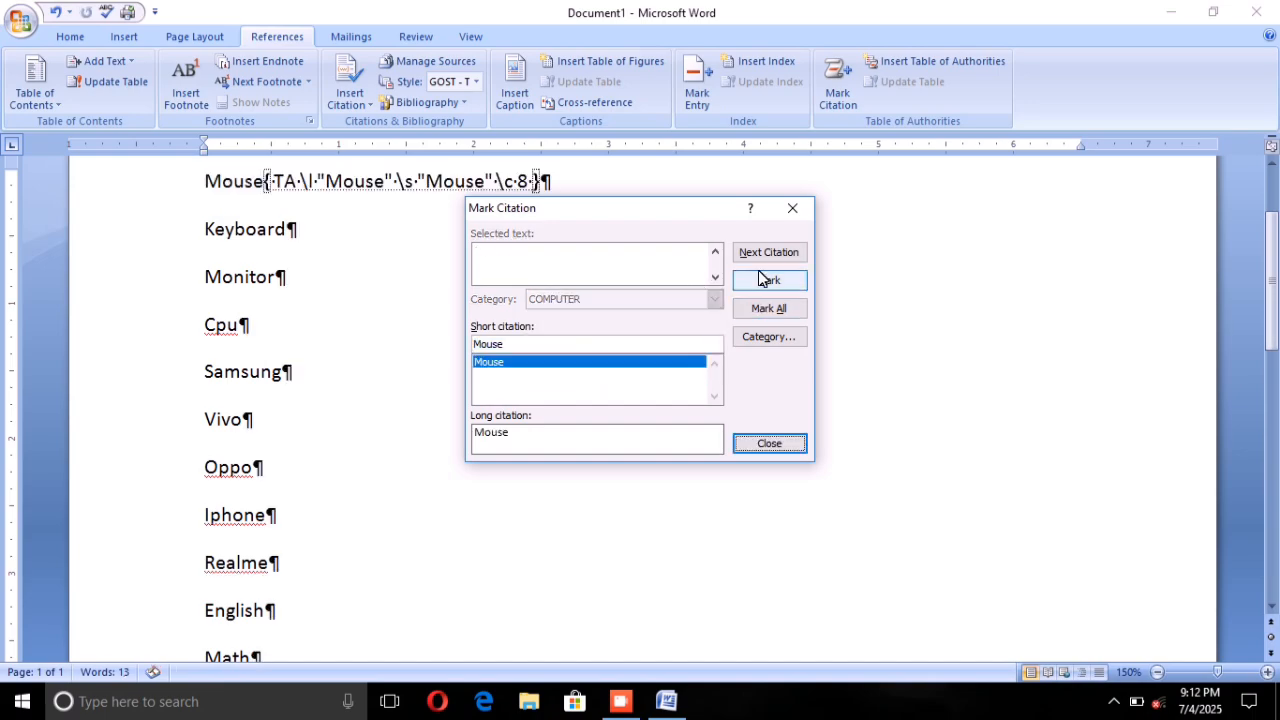
pyautogui.click(770, 445)
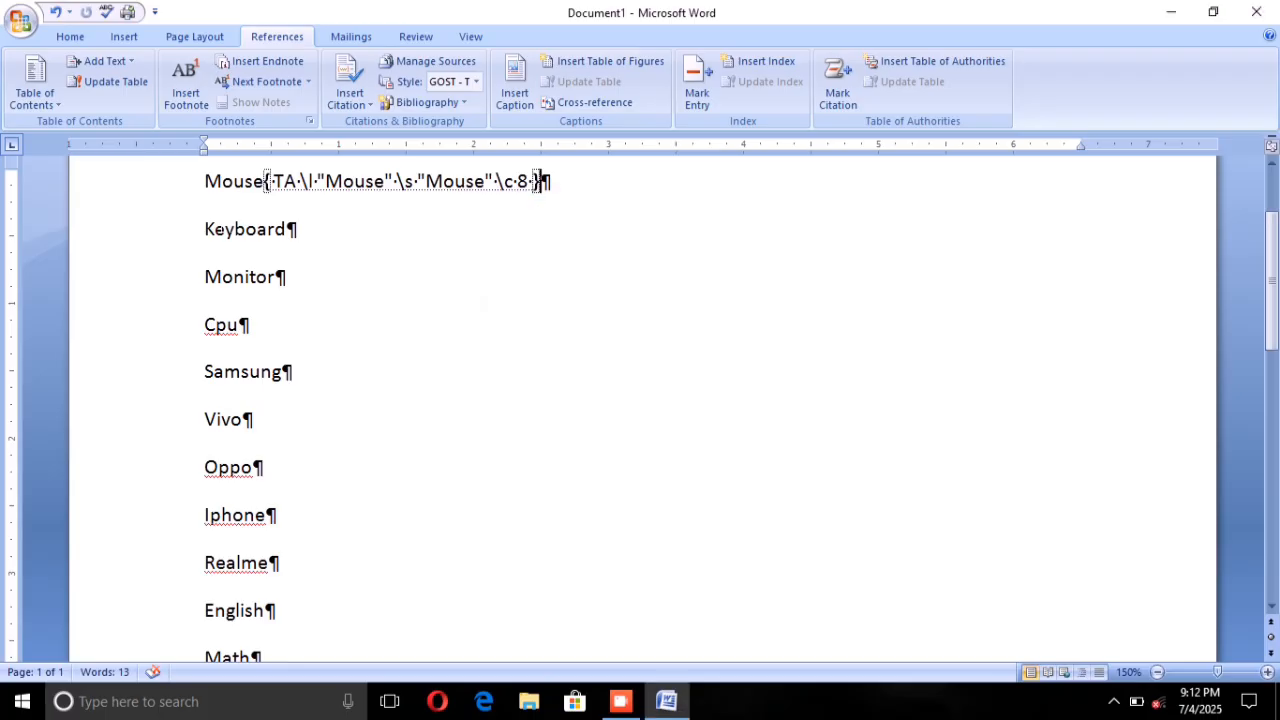
# Step: Mark the word Keyboard as a citation in the COMPUTER category and close citation marking
pyautogui.hotkey('shift', 'End')
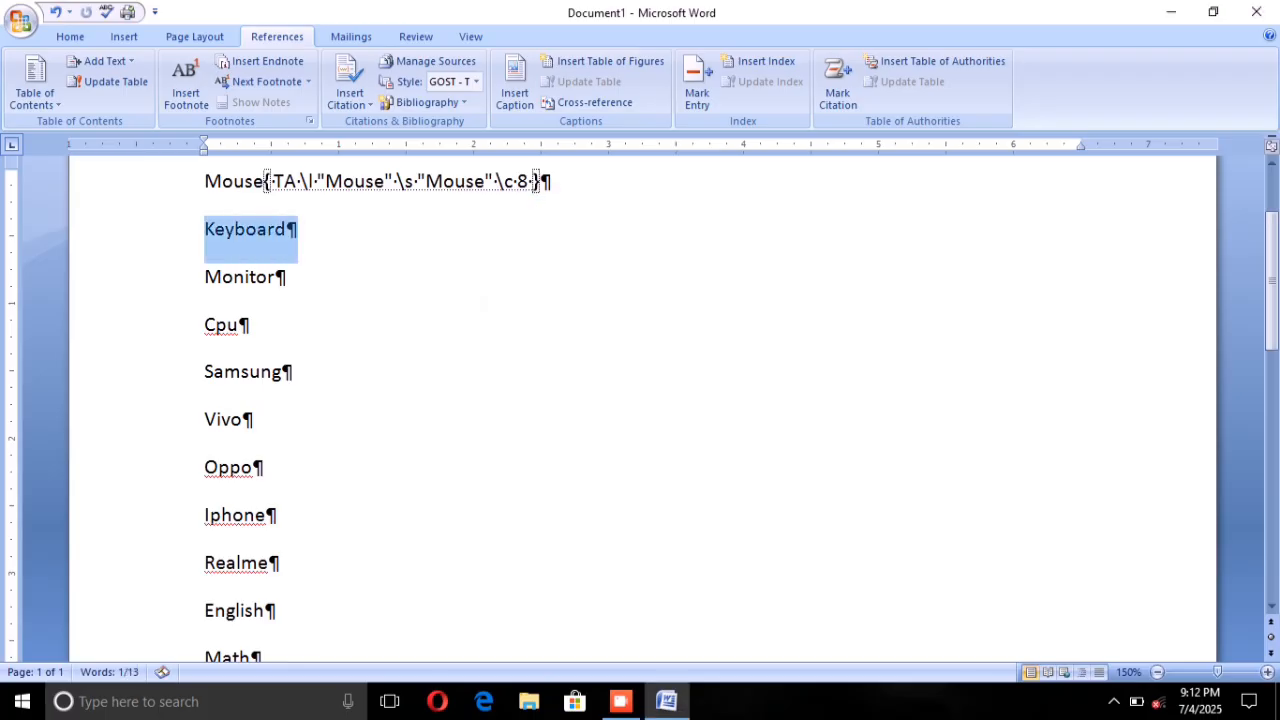
pyautogui.click(835, 90)
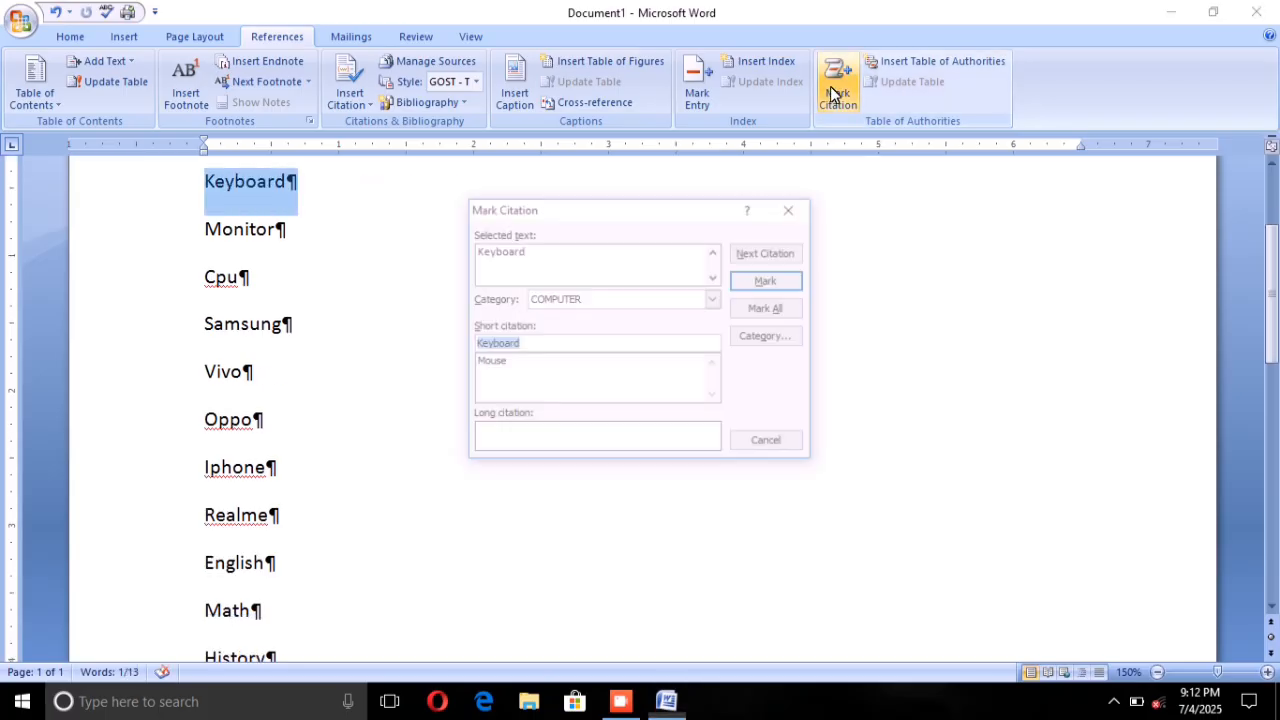
pyautogui.click(769, 282)
pyautogui.click(768, 442)
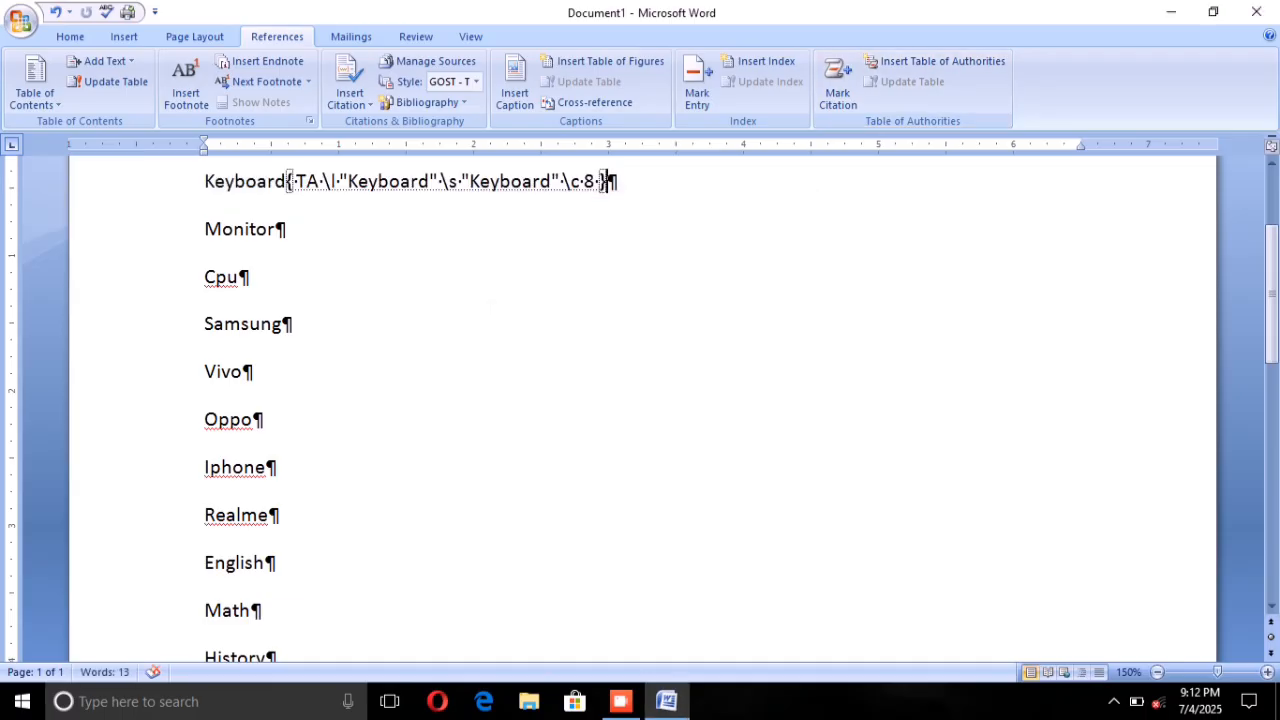
# Step: Mark the word Monitor as a citation in the COMPUTER category and close citation marking
pyautogui.moveTo(205, 229); pyautogui.dragTo(449, 217)
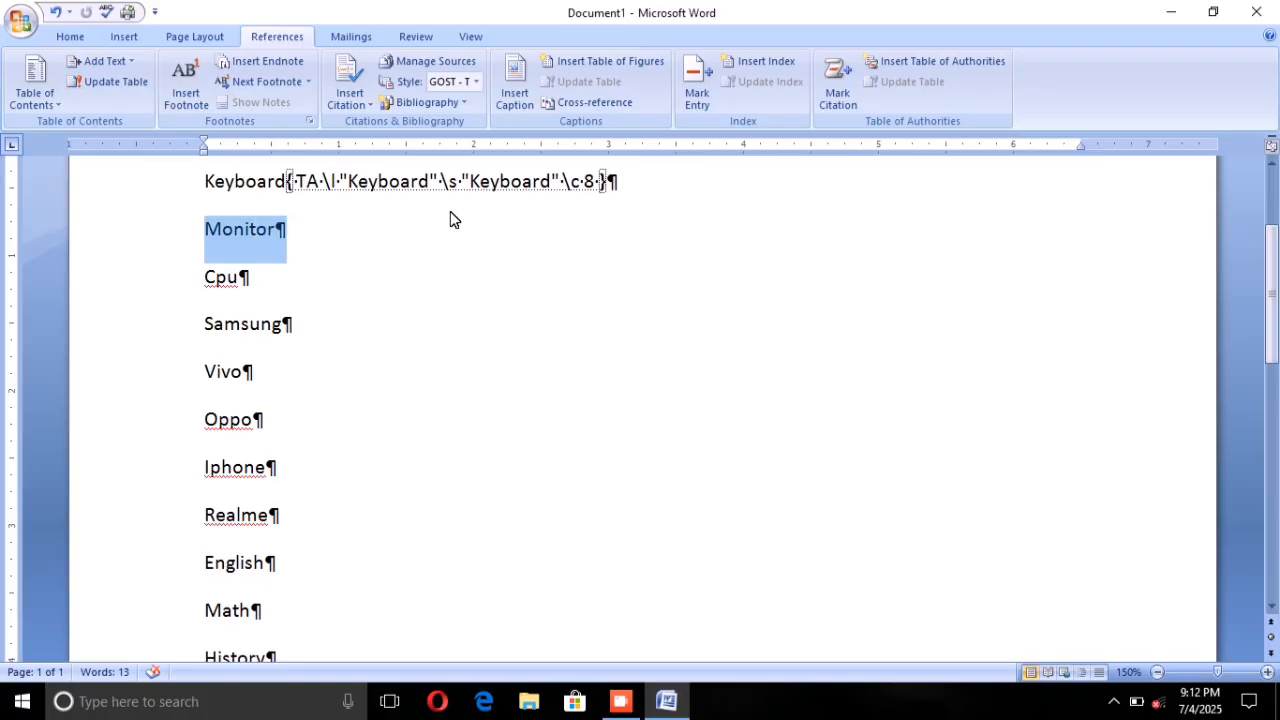
pyautogui.click(828, 99)
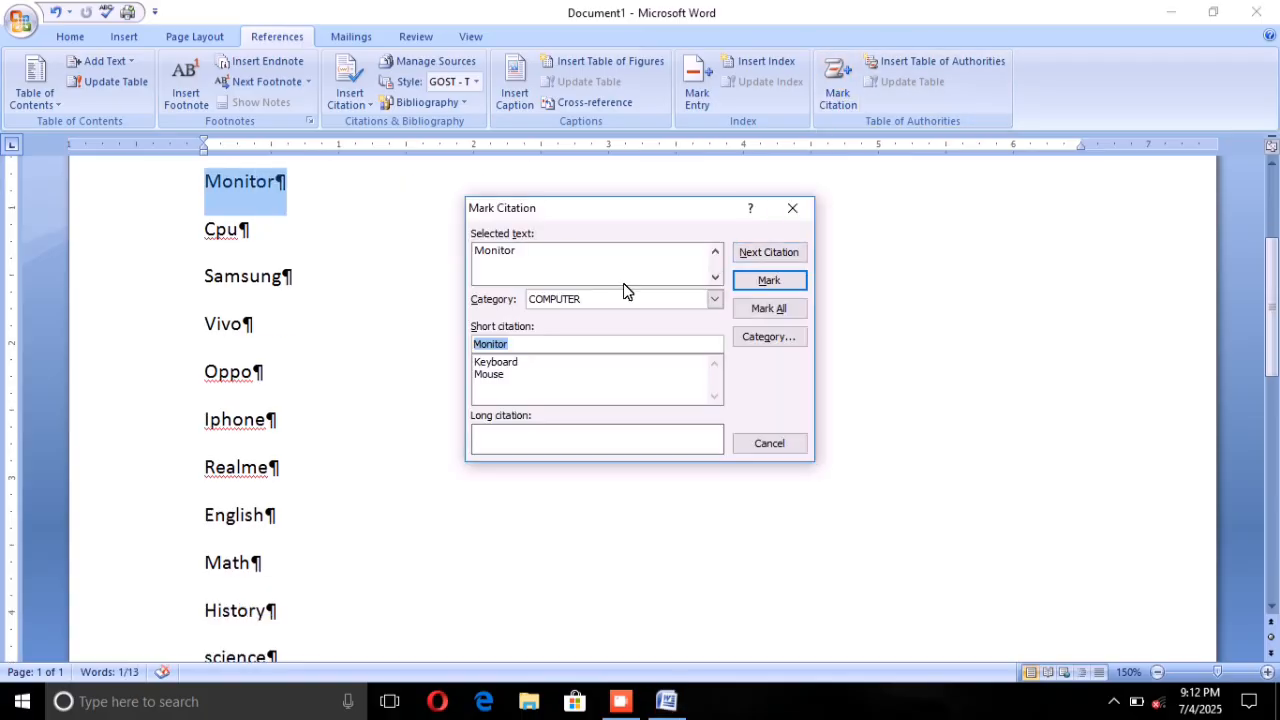
pyautogui.click(762, 281)
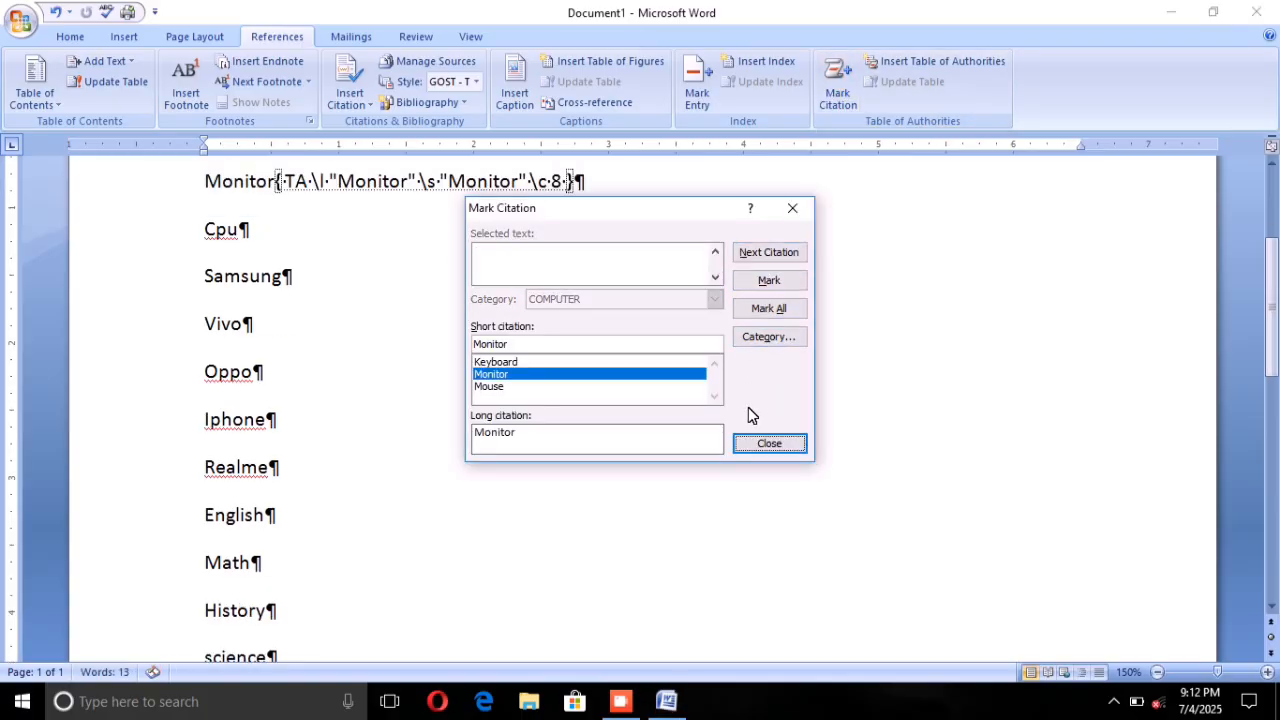
pyautogui.click(752, 440)
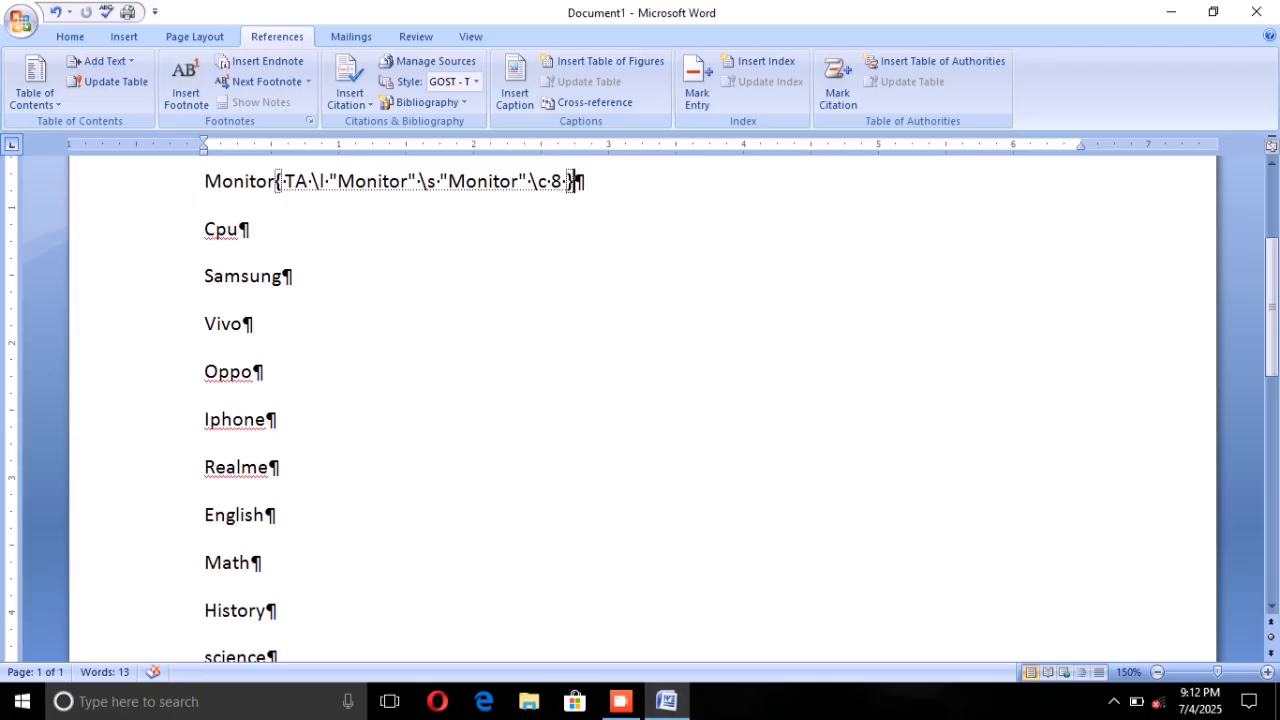
# Step: Mark the word Cpu as a citation in the COMPUTER category
pyautogui.moveTo(205, 230); pyautogui.dragTo(252, 231)
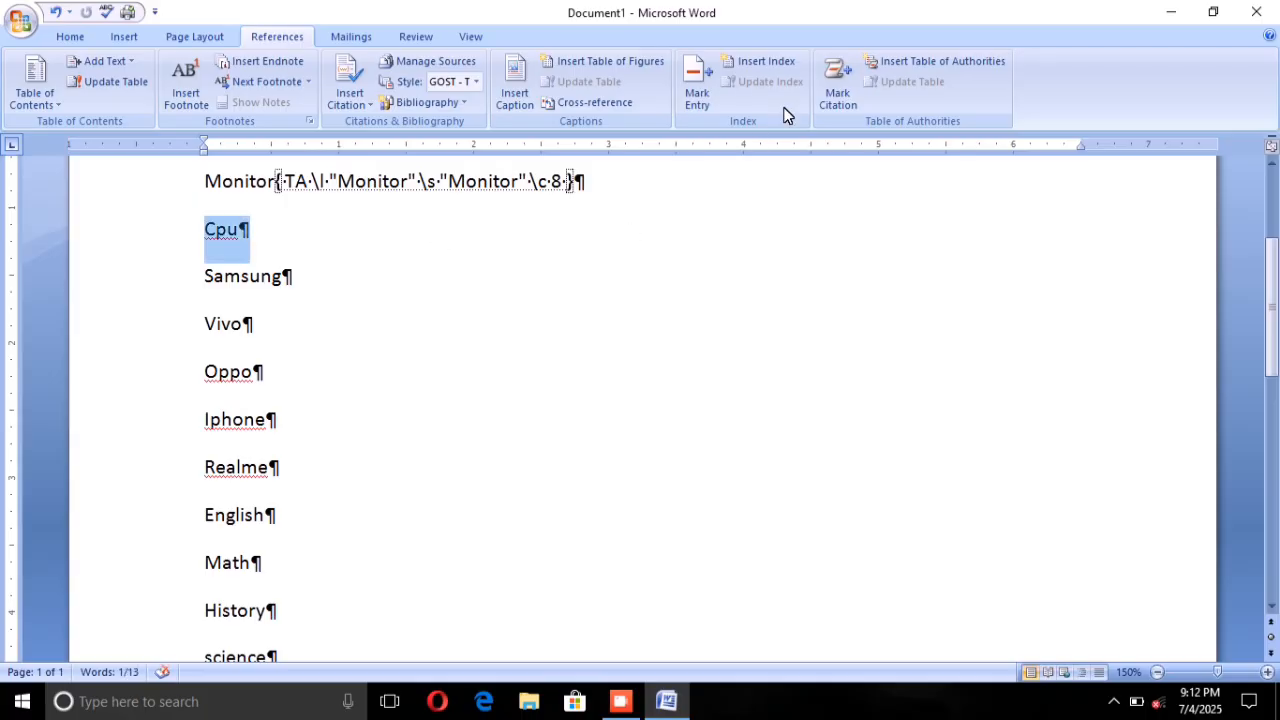
pyautogui.click(830, 90)
pyautogui.click(766, 280)
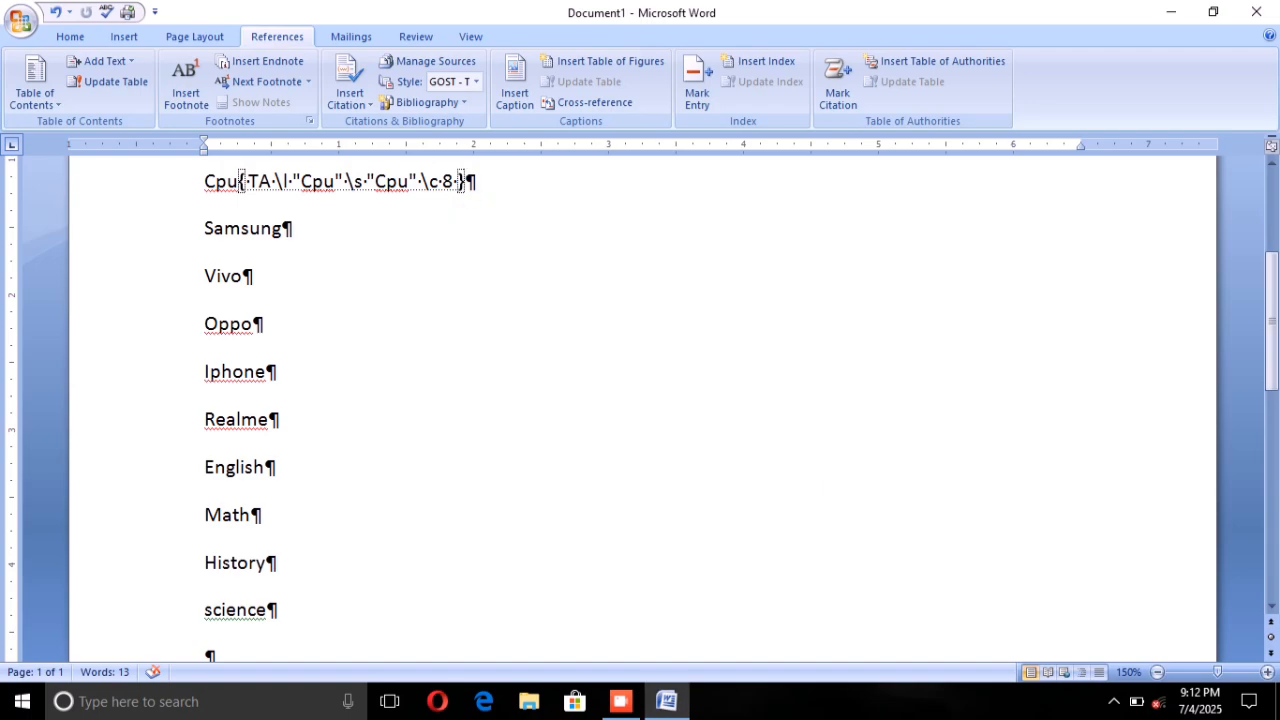
# Step: Mark the word Samsung as a citation with the category changed to MOBILE, then close citation marking
pyautogui.hotkey('shift', 'Right')
pyautogui.hotkey('shift', 'Right')
pyautogui.hotkey('shift', 'Right')
pyautogui.hotkey('shift', 'Right')
pyautogui.hotkey('shift', 'Right')
pyautogui.hotkey('shift', 'Right')
pyautogui.hotkey('shift', 'Right')
pyautogui.hotkey('shift', 'Right')
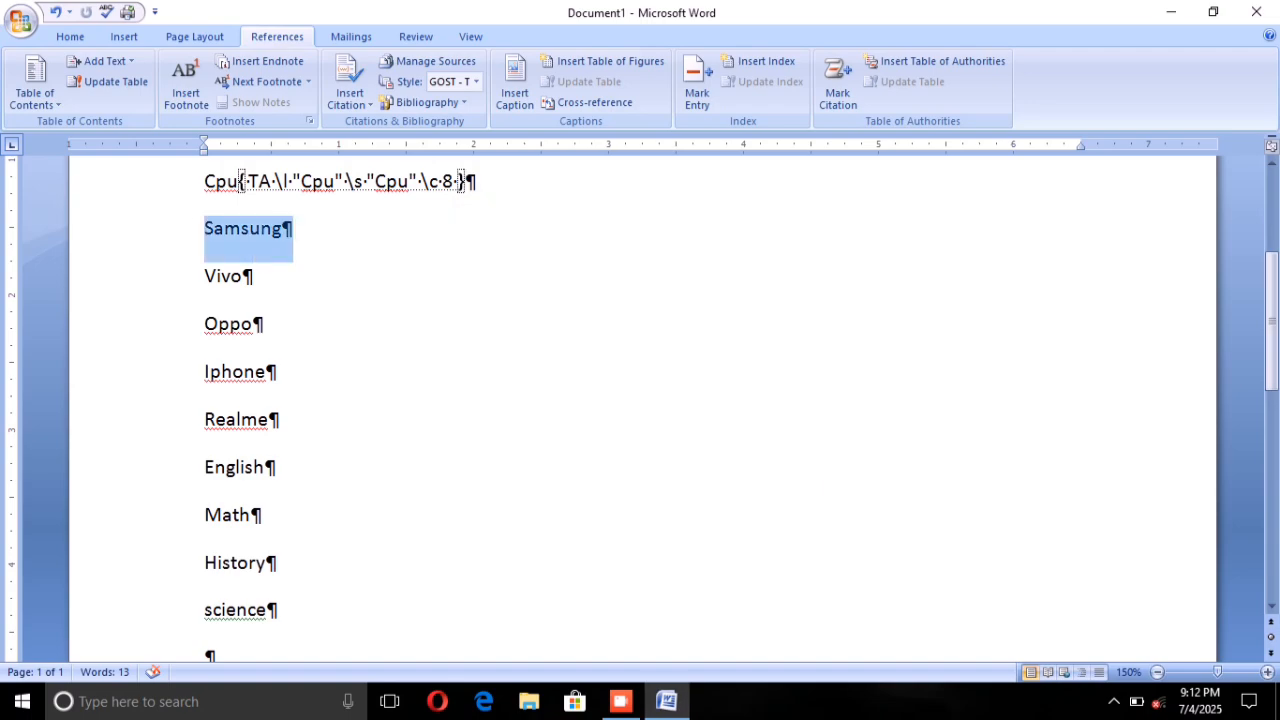
pyautogui.click(834, 84)
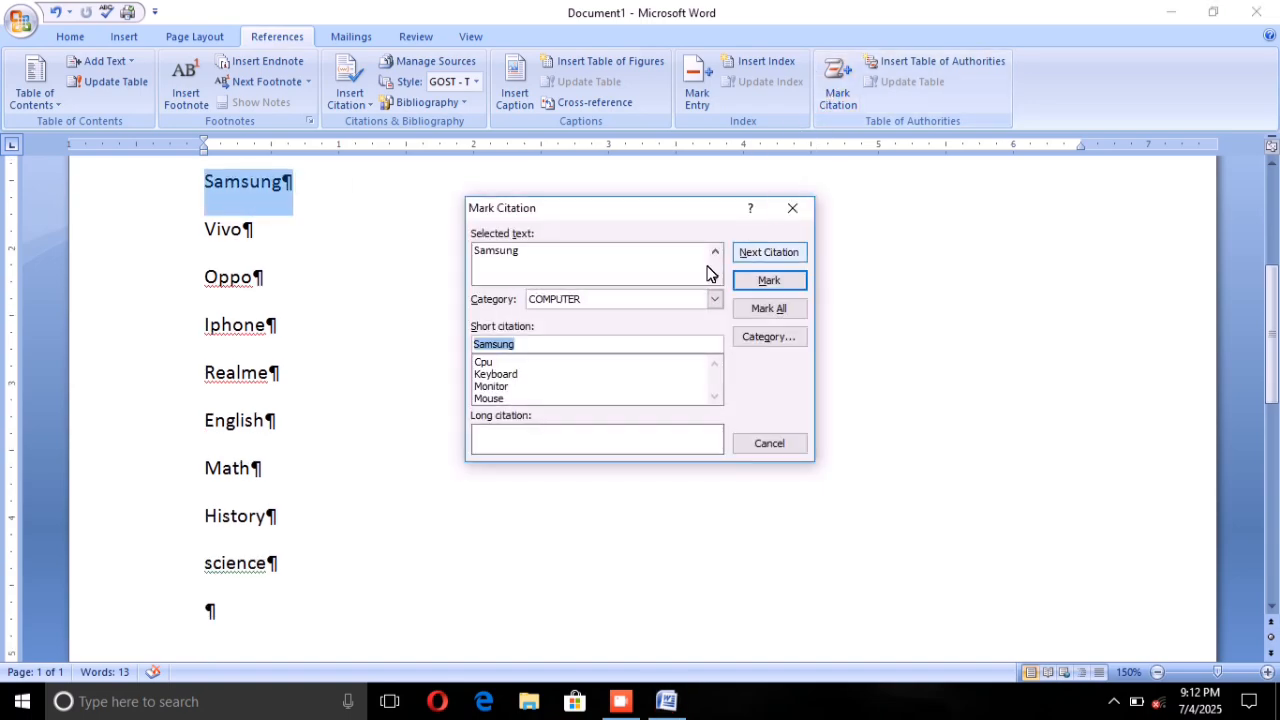
pyautogui.click(711, 296)
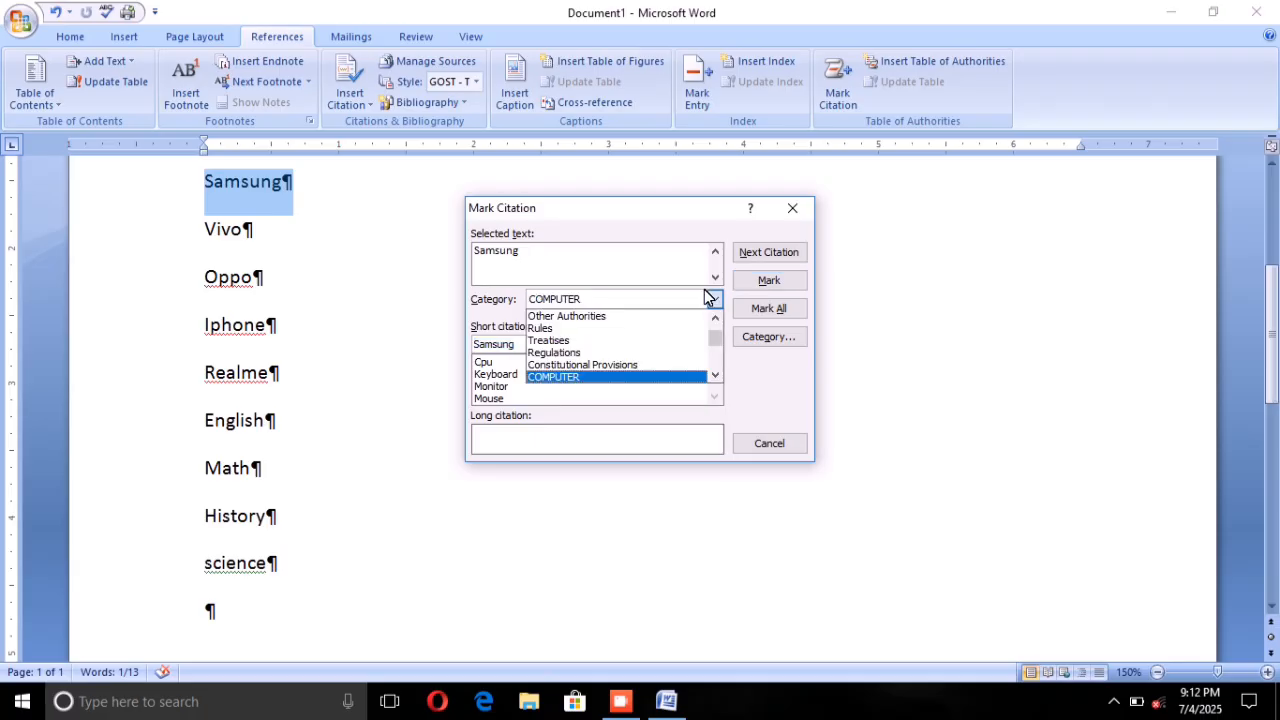
pyautogui.scroll(-1, 605, 355)
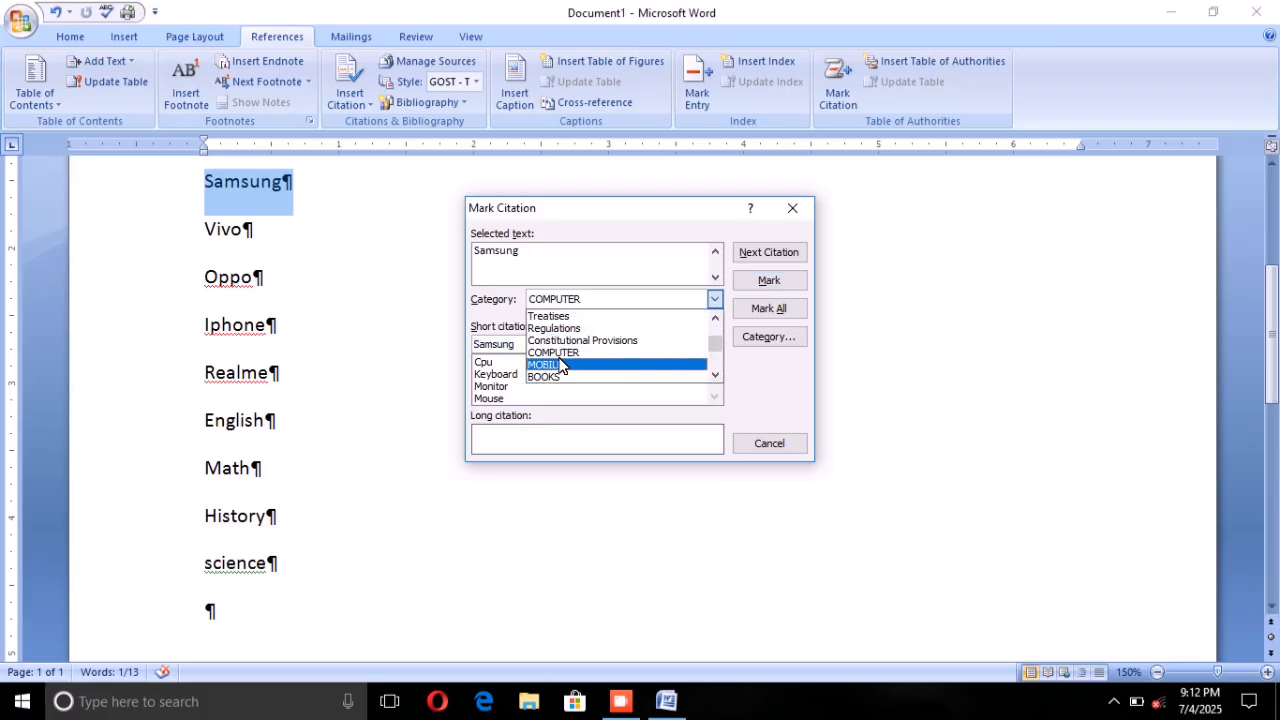
pyautogui.click(562, 364)
pyautogui.click(749, 280)
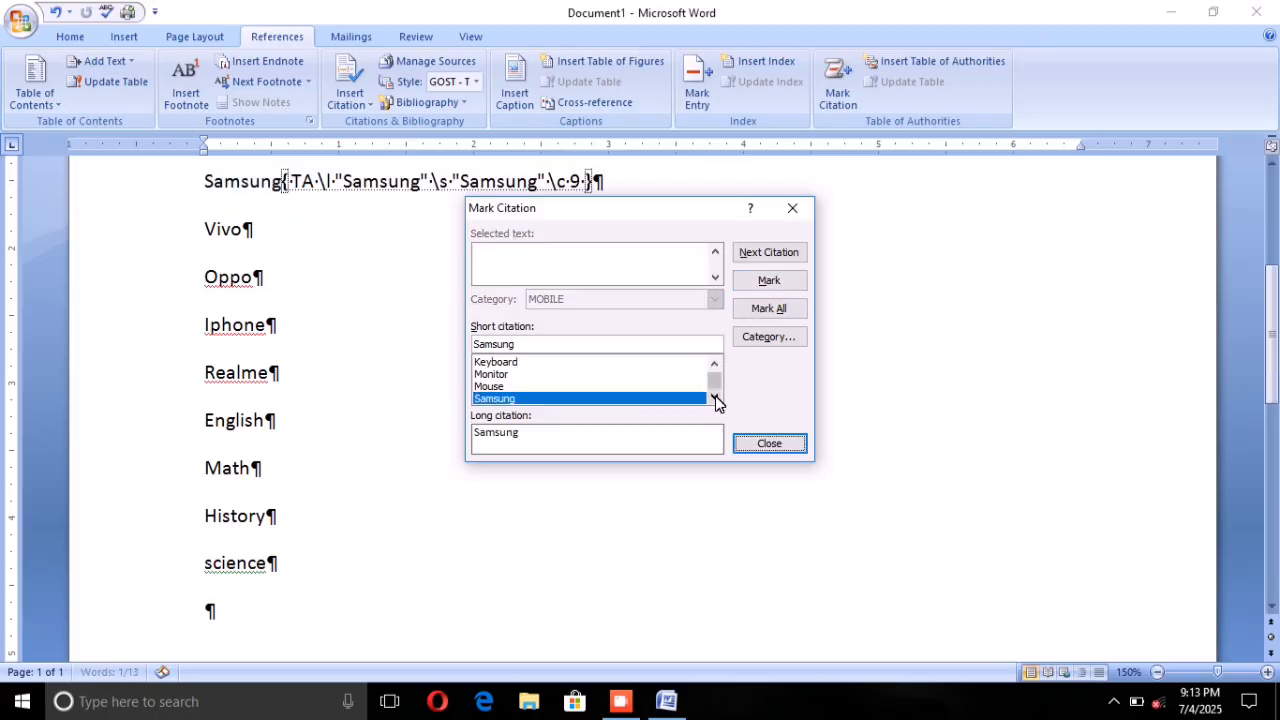
pyautogui.click(752, 443)
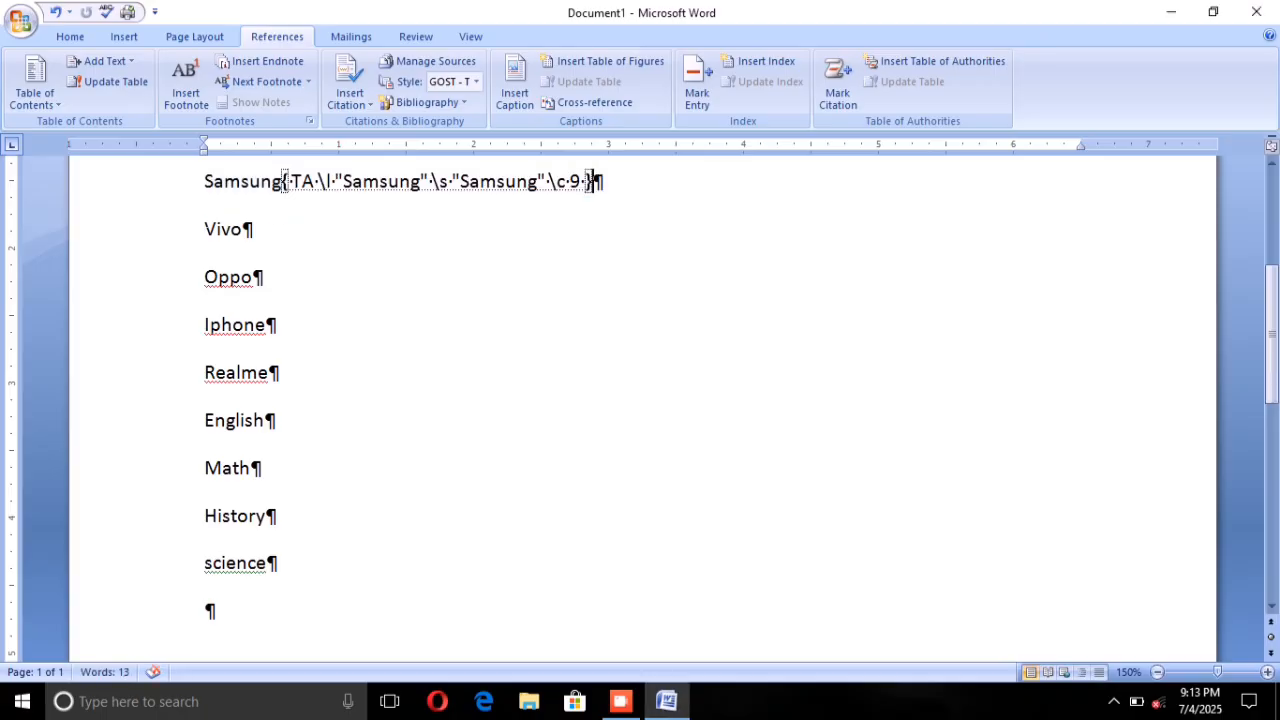
# Step: Mark the word Vivo as a citation in the MOBILE category and close citation marking
pyautogui.tripleClick(207, 230)
pyautogui.click(838, 100)
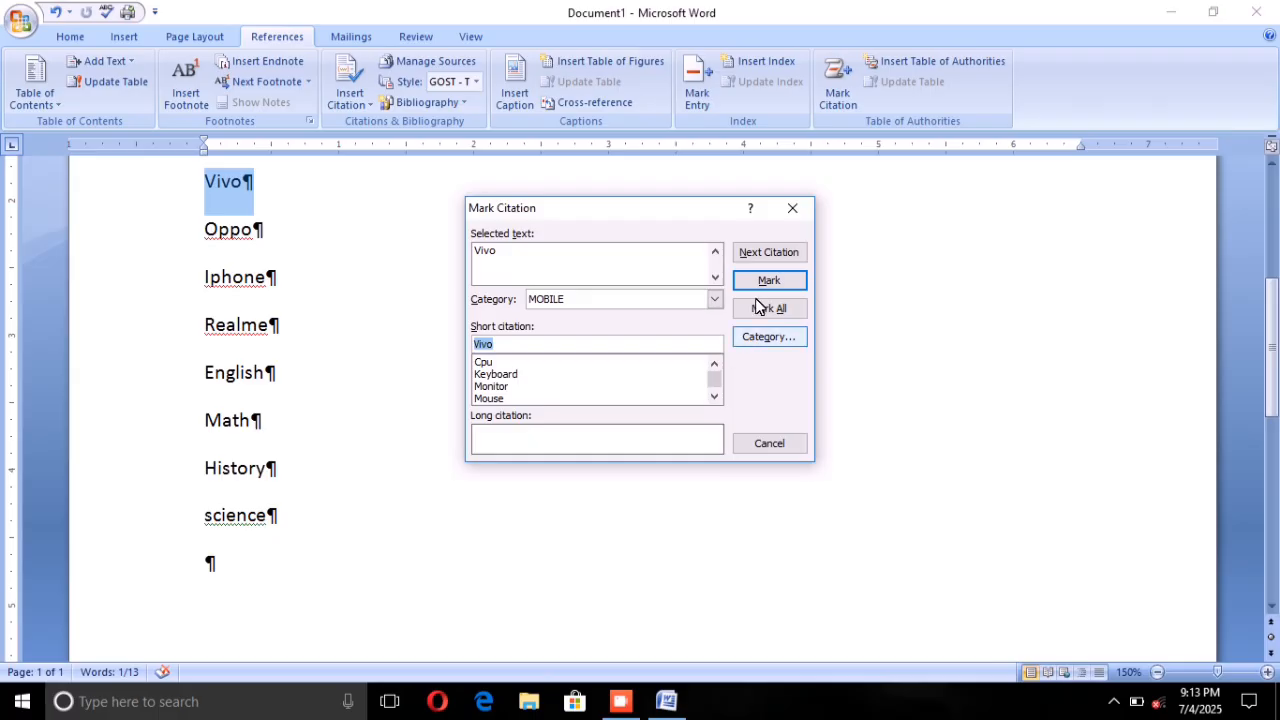
pyautogui.click(766, 280)
pyautogui.click(766, 441)
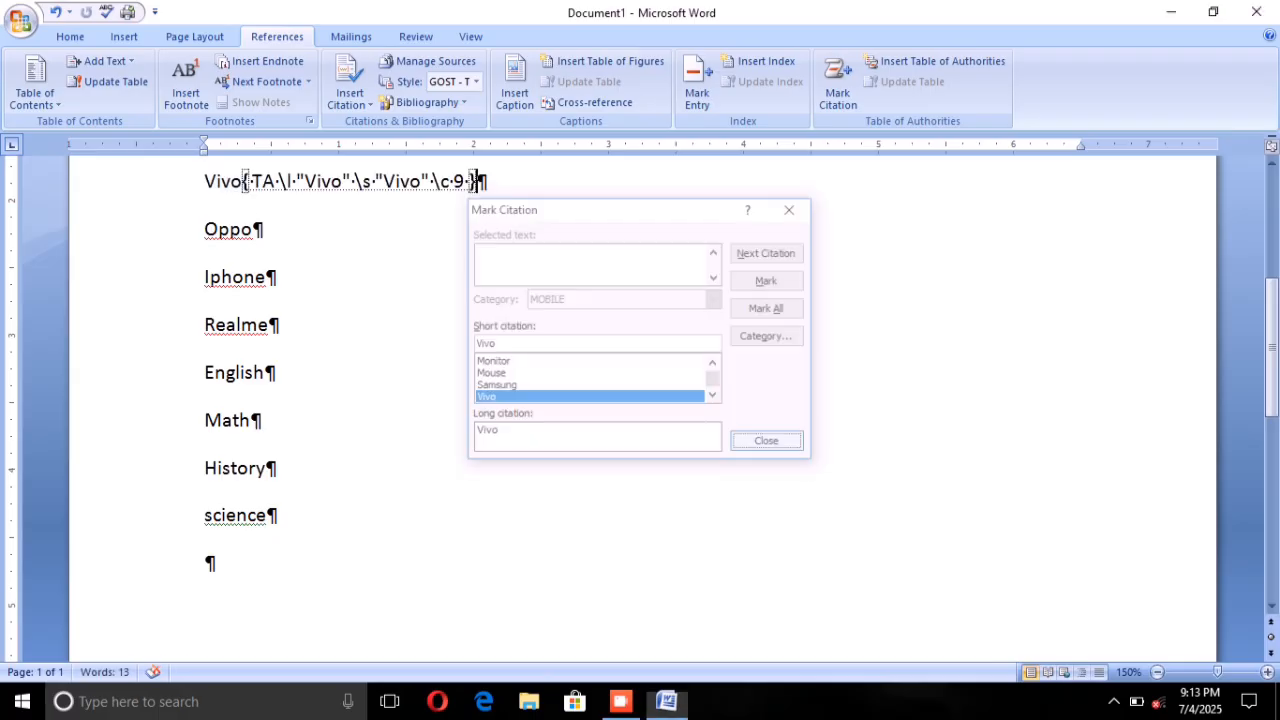
# Step: Mark the word Oppo as a citation in the MOBILE category
pyautogui.moveTo(205, 229); pyautogui.dragTo(320, 208)
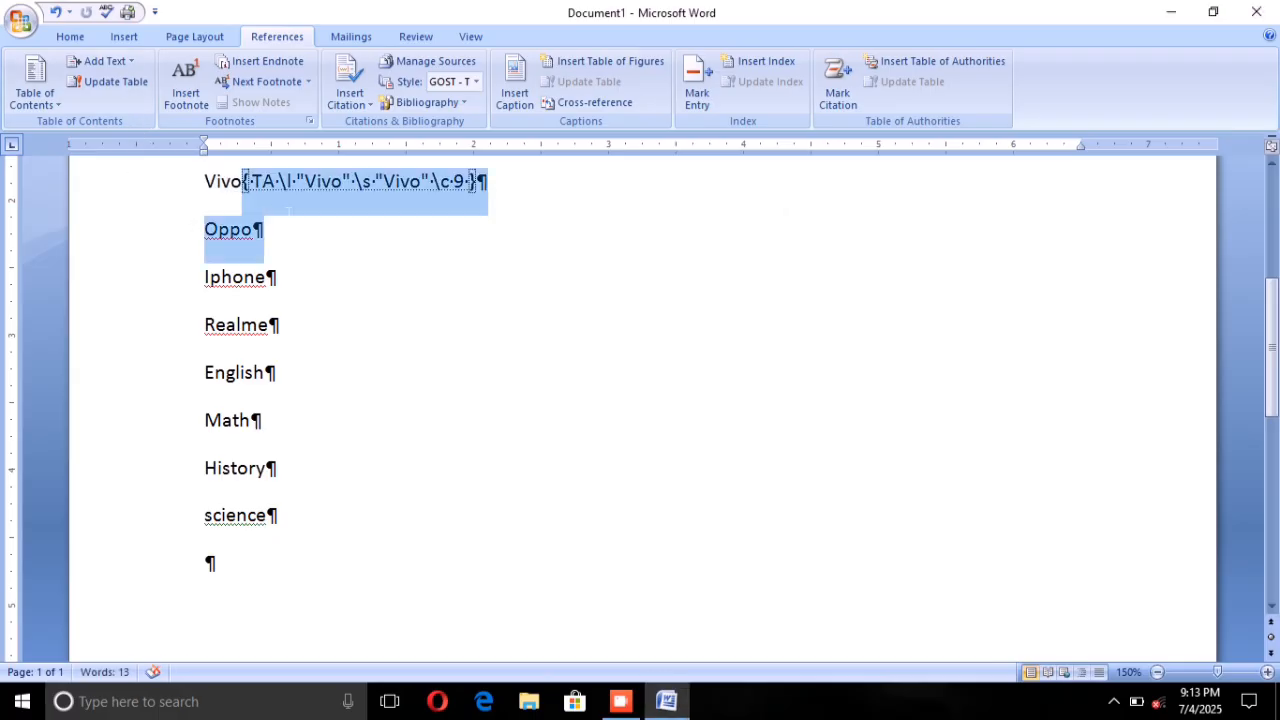
pyautogui.click(279, 240)
pyautogui.moveTo(205, 230); pyautogui.dragTo(272, 231)
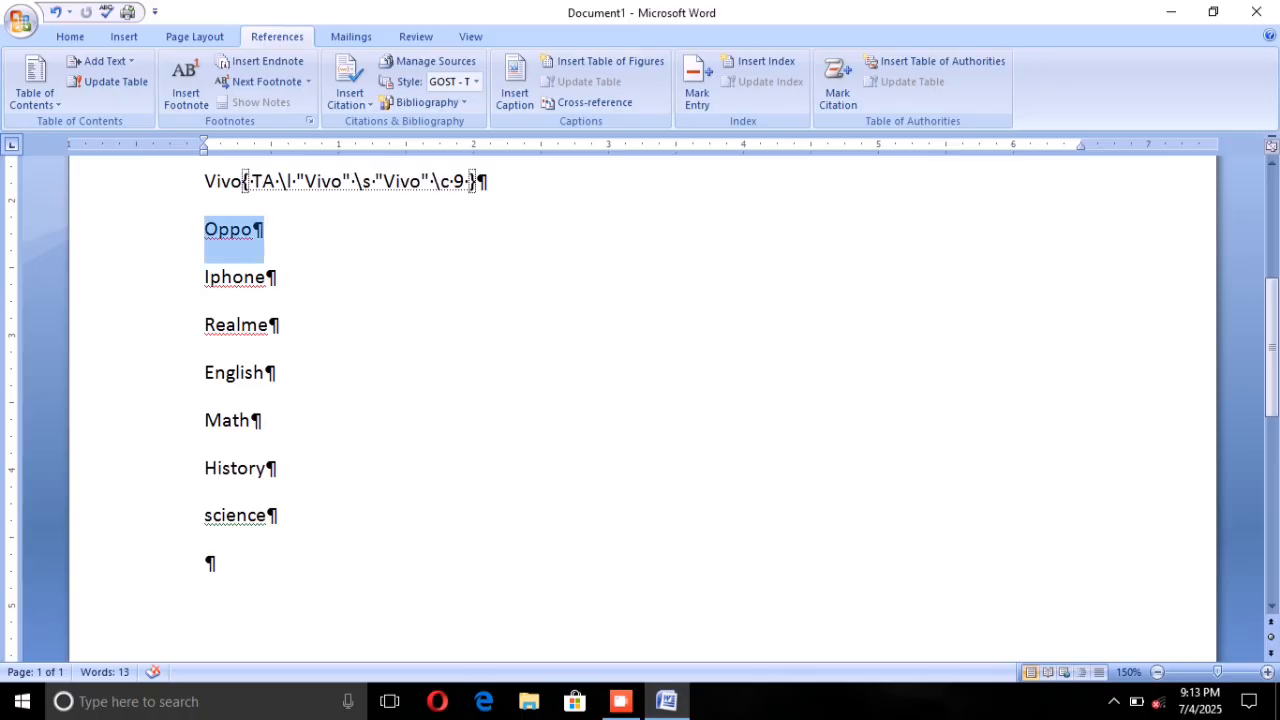
pyautogui.click(837, 88)
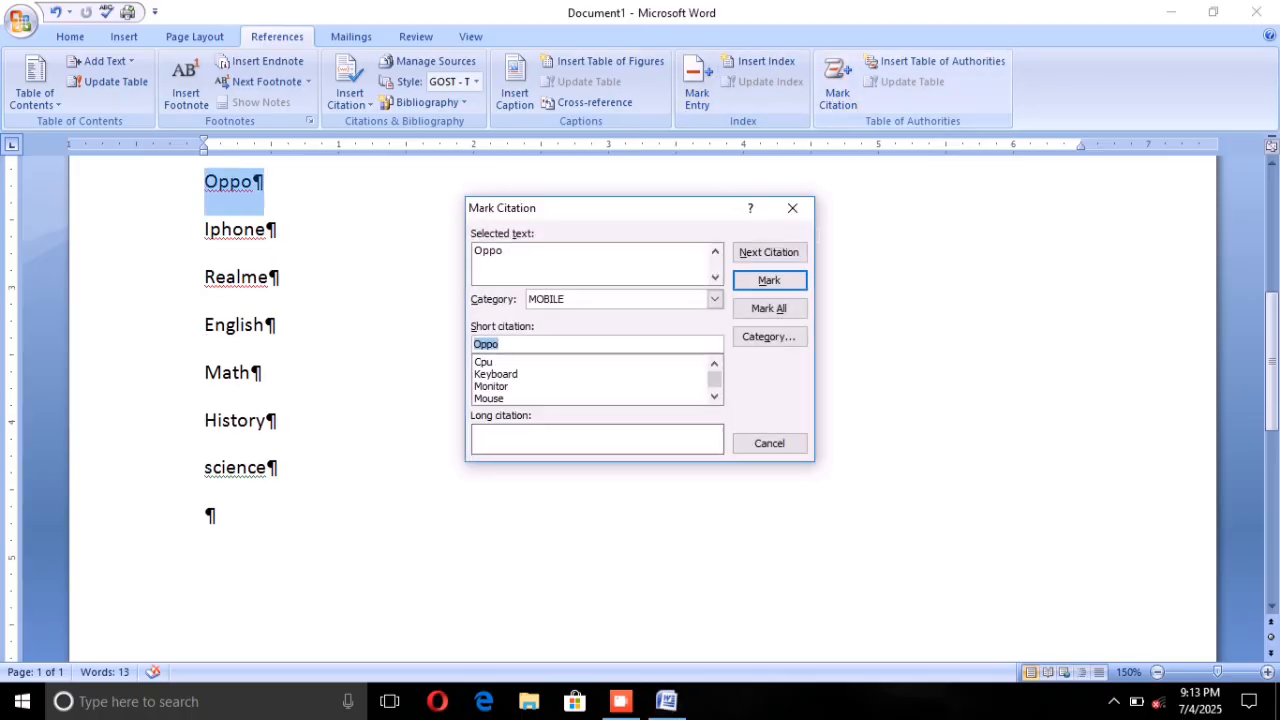
pyautogui.click(767, 278)
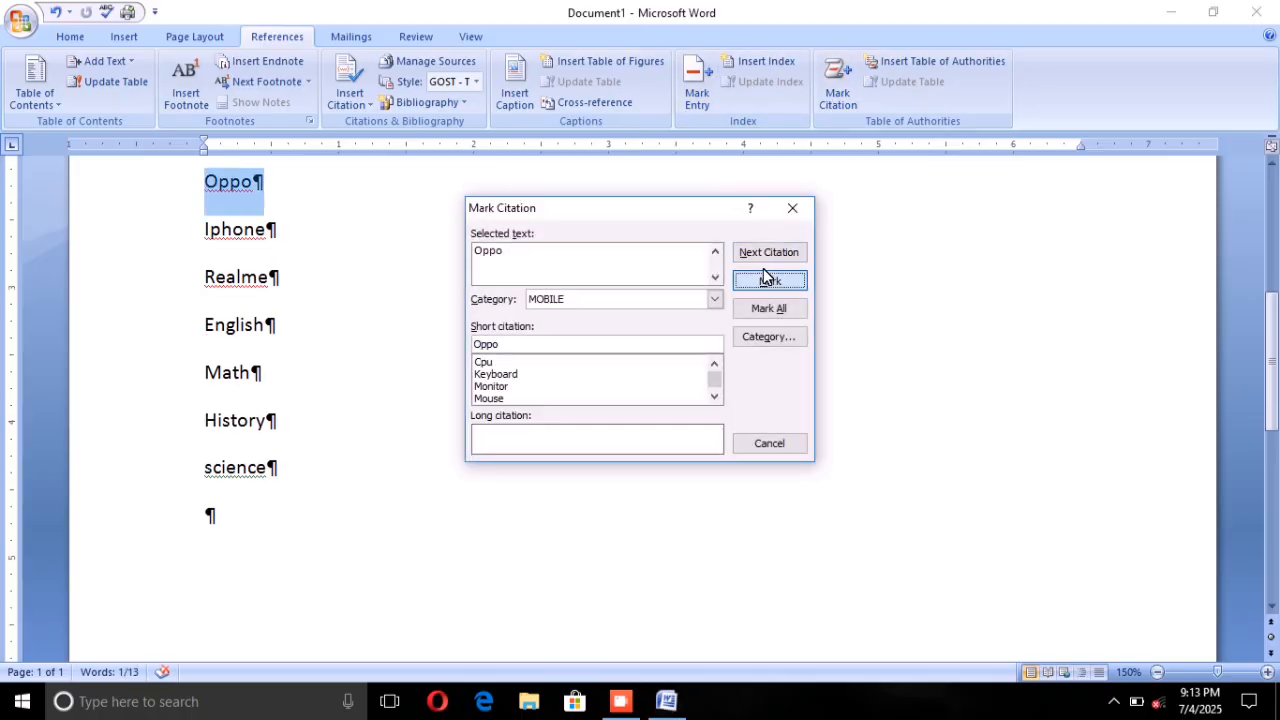
# Step: Mark the word Iphone as a citation in the MOBILE category and close citation marking
pyautogui.click(767, 441)
pyautogui.moveTo(205, 230); pyautogui.dragTo(274, 231)
pyautogui.click(836, 88)
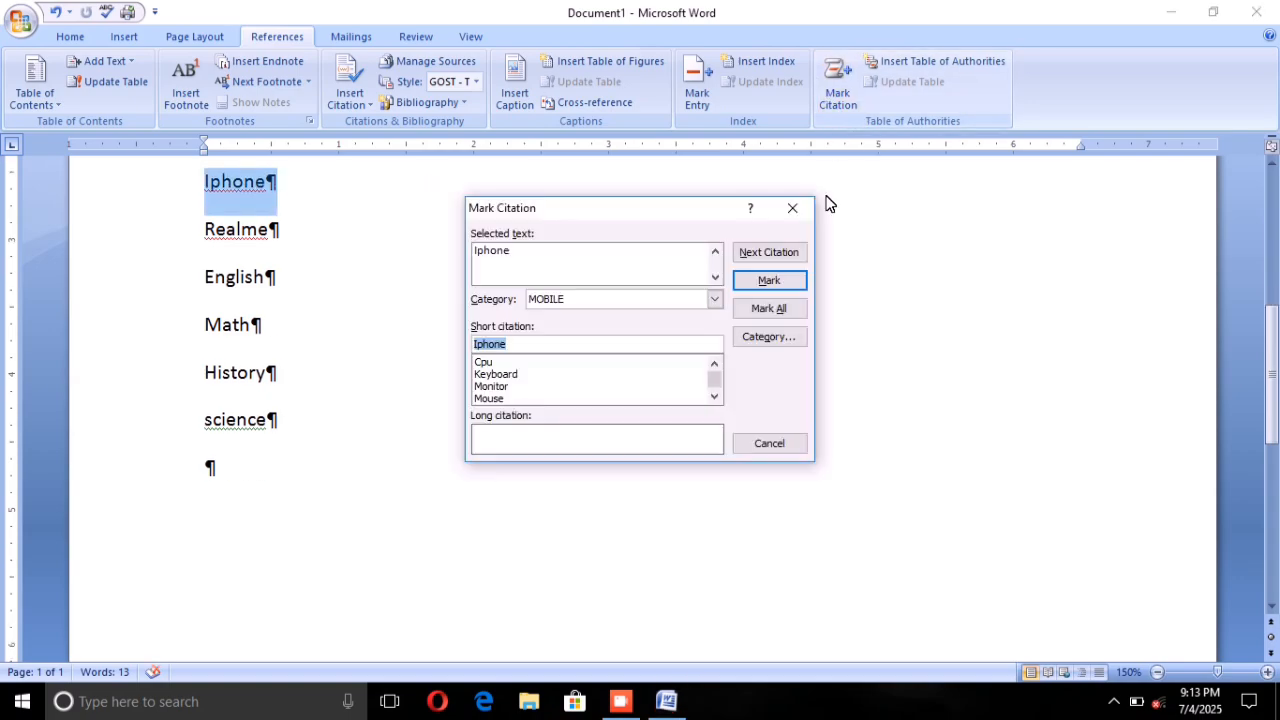
pyautogui.click(763, 275)
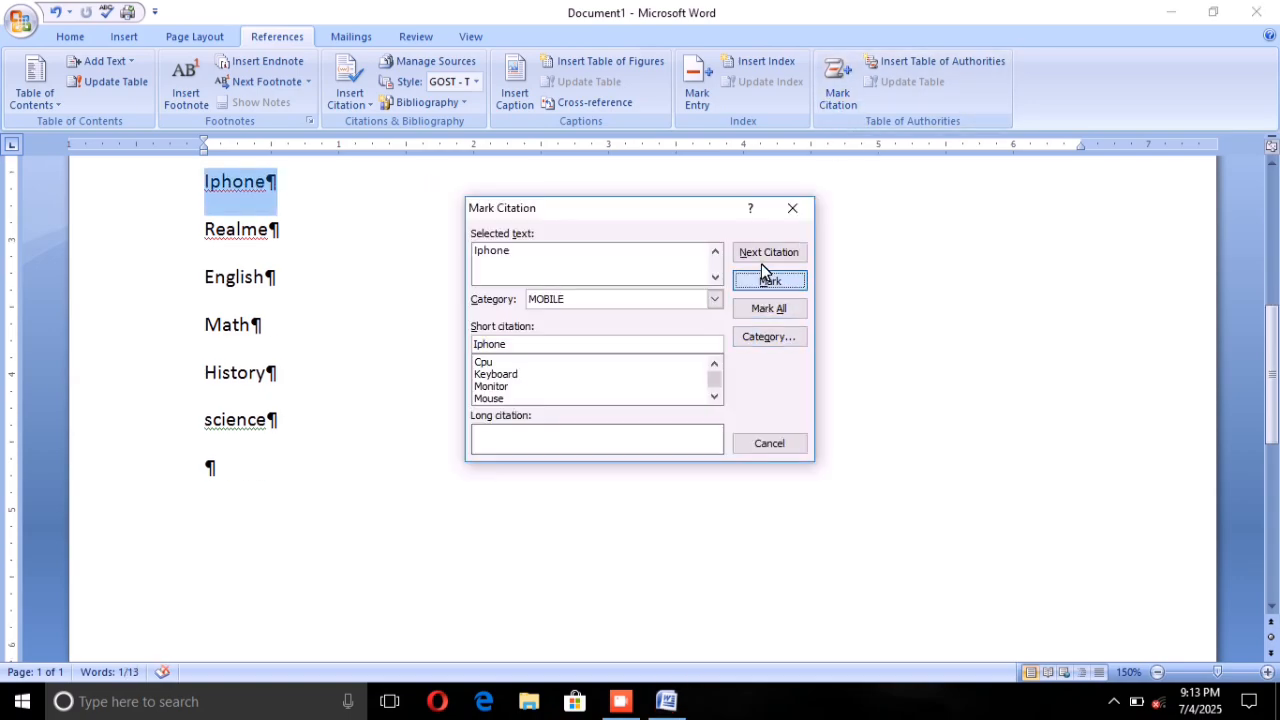
pyautogui.click(767, 440)
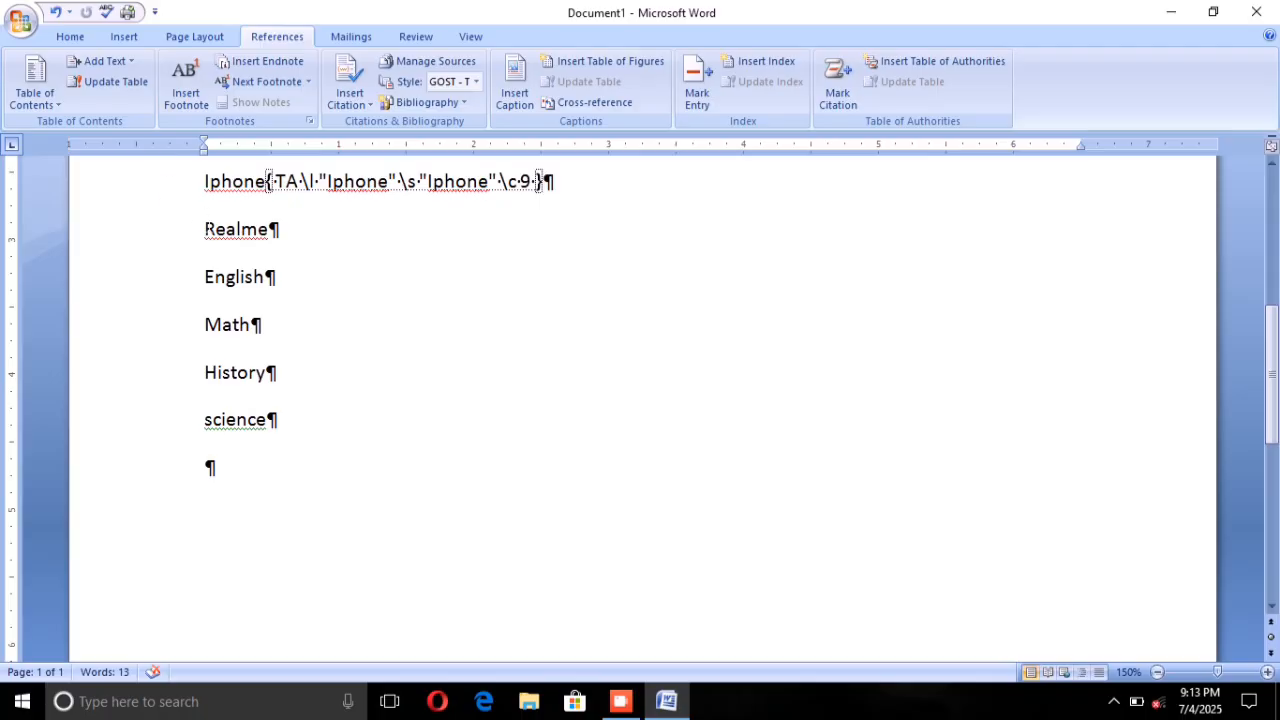
# Step: Mark the word Realme as a citation in the MOBILE category and close citation marking
pyautogui.moveTo(216, 229); pyautogui.dragTo(257, 232)
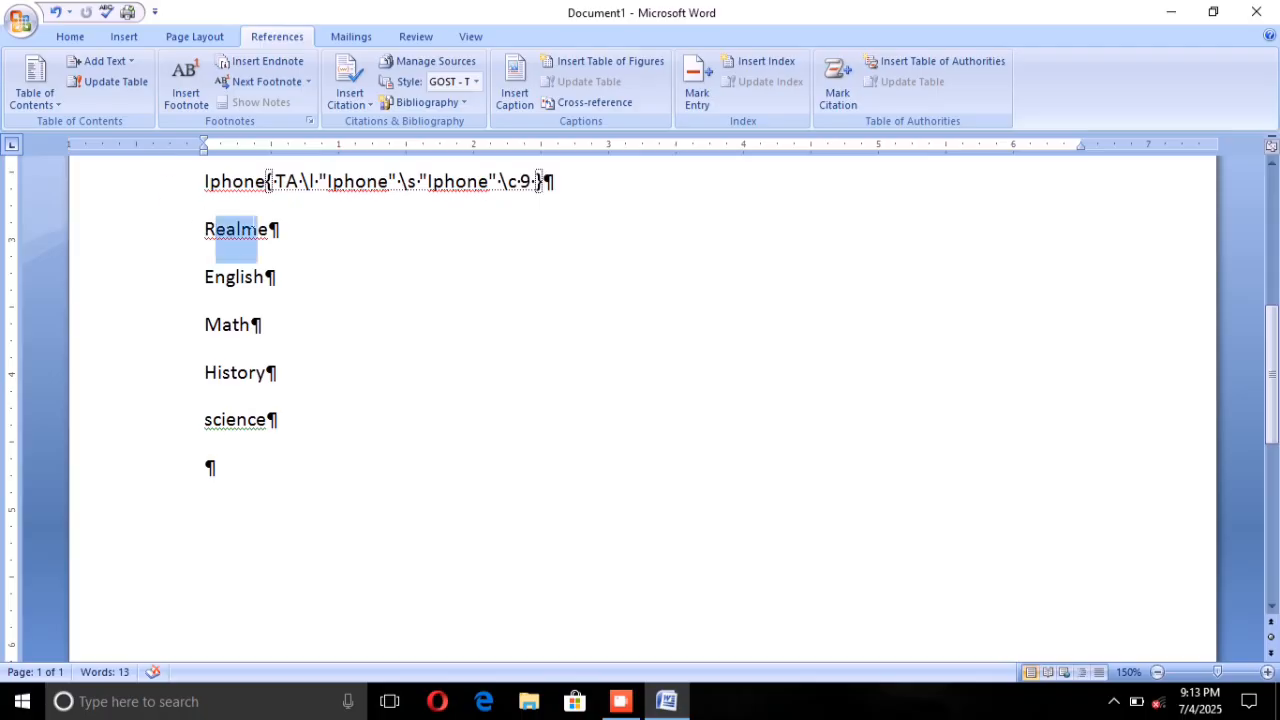
pyautogui.click(195, 231)
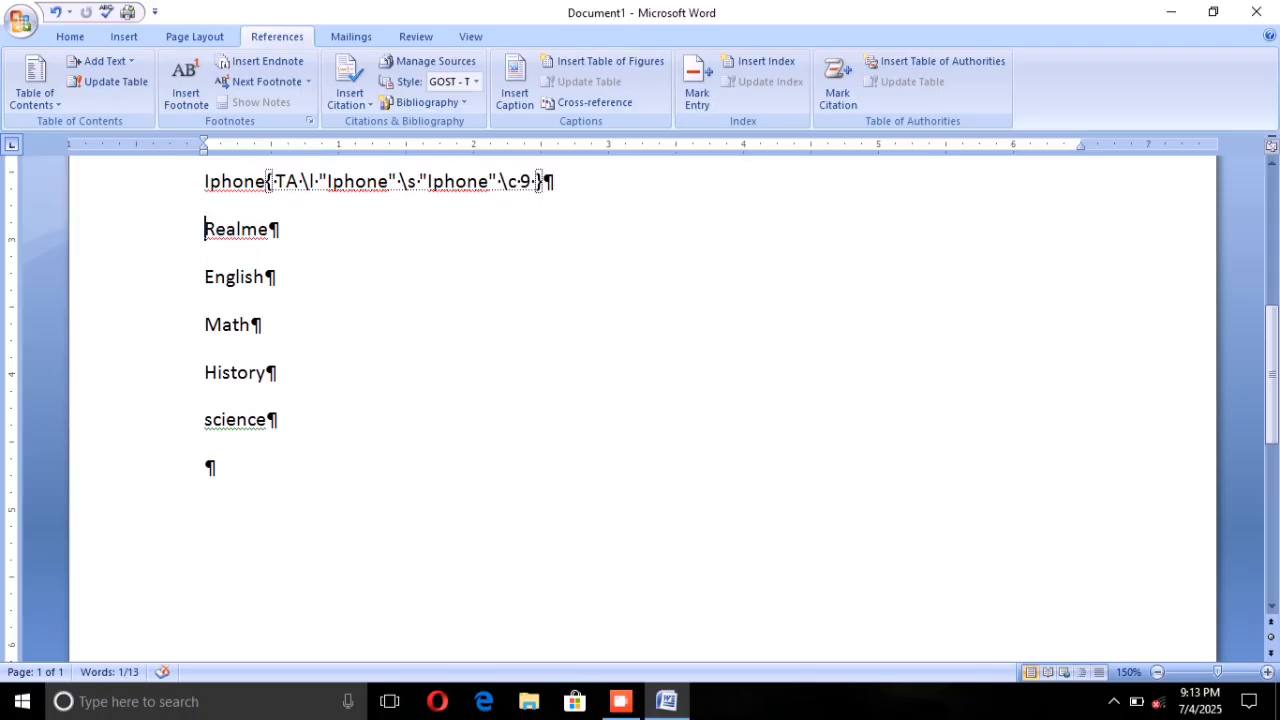
pyautogui.click(815, 97)
pyautogui.click(763, 280)
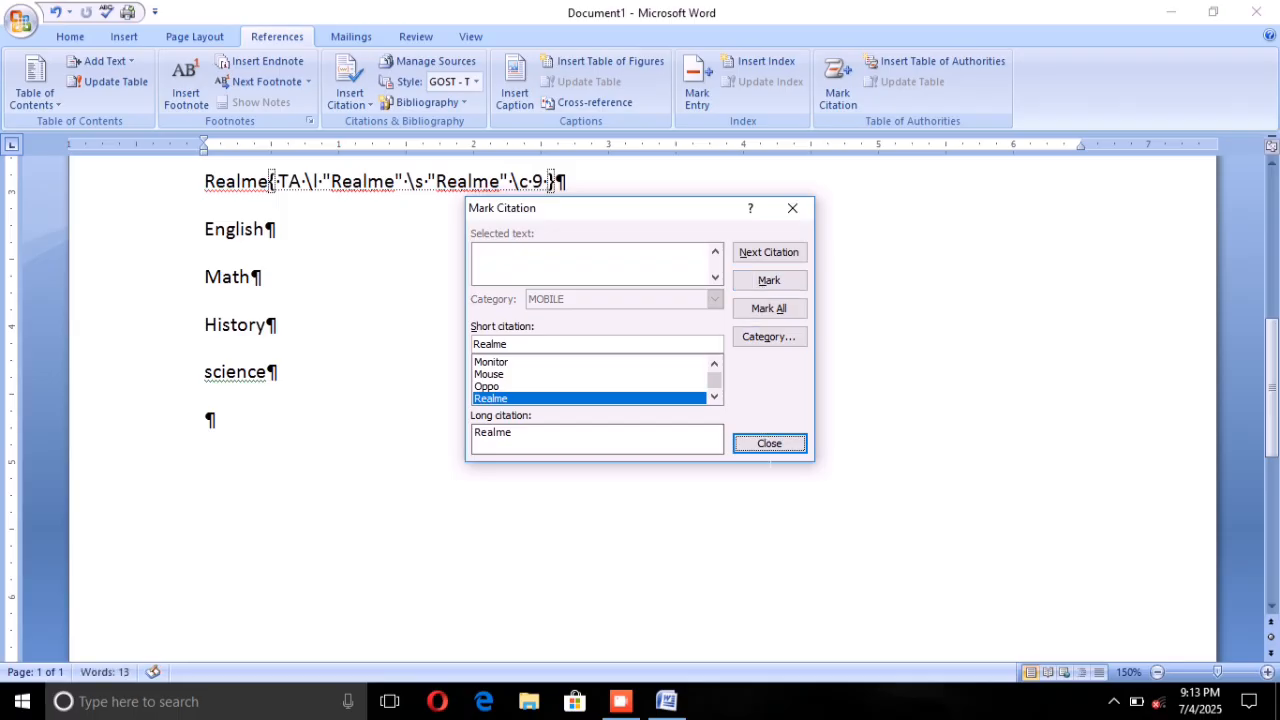
pyautogui.click(768, 444)
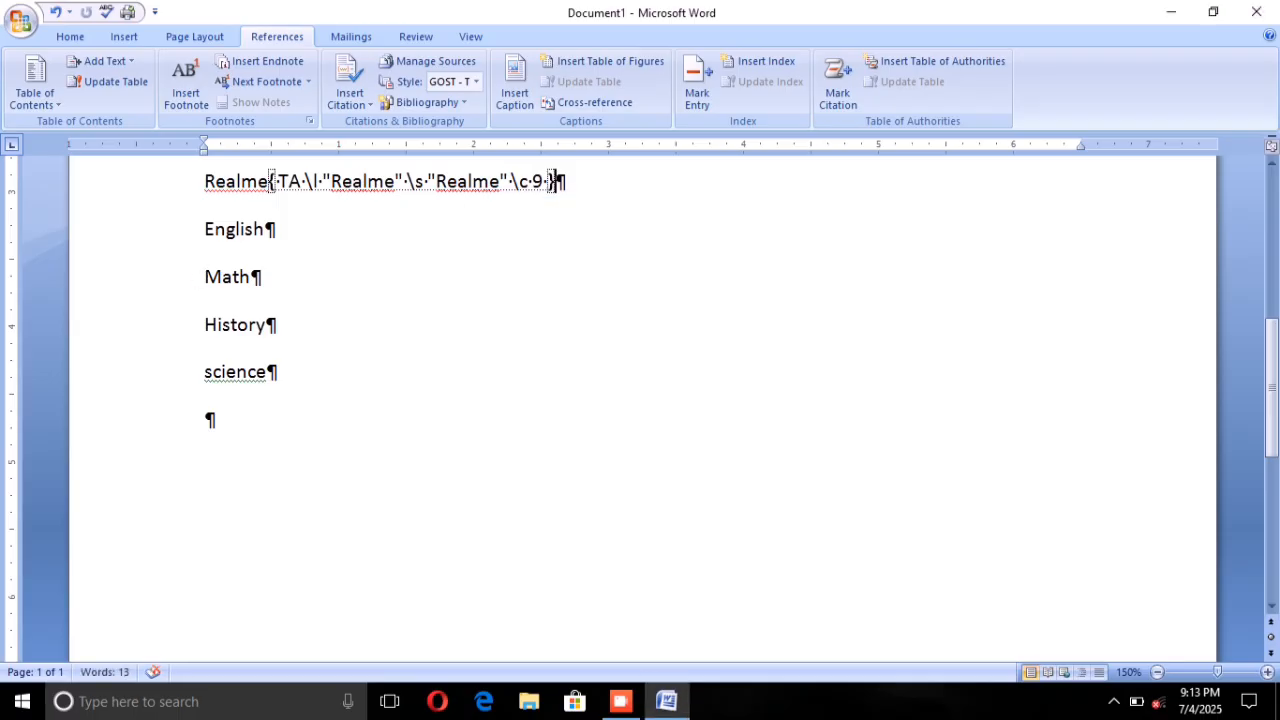
# Step: Mark the word English as a citation with the category changed to BOOKS, and close citation marking
pyautogui.click(195, 231)
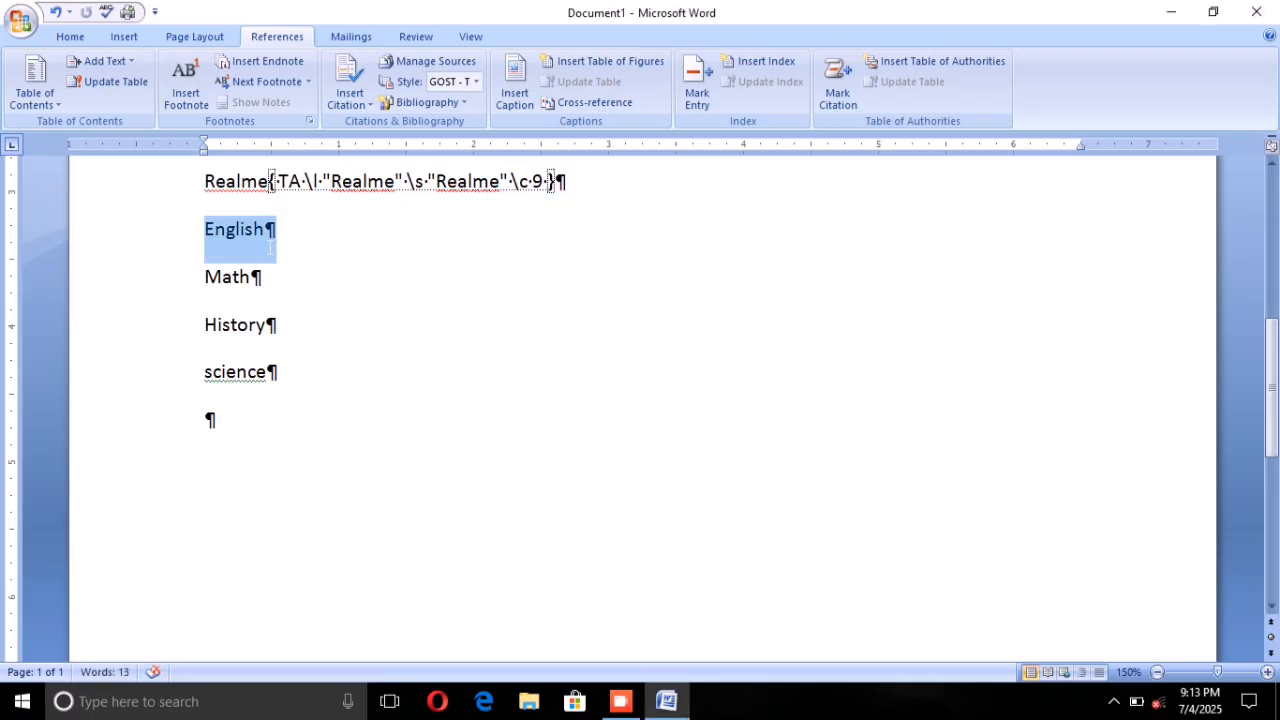
pyautogui.click(822, 97)
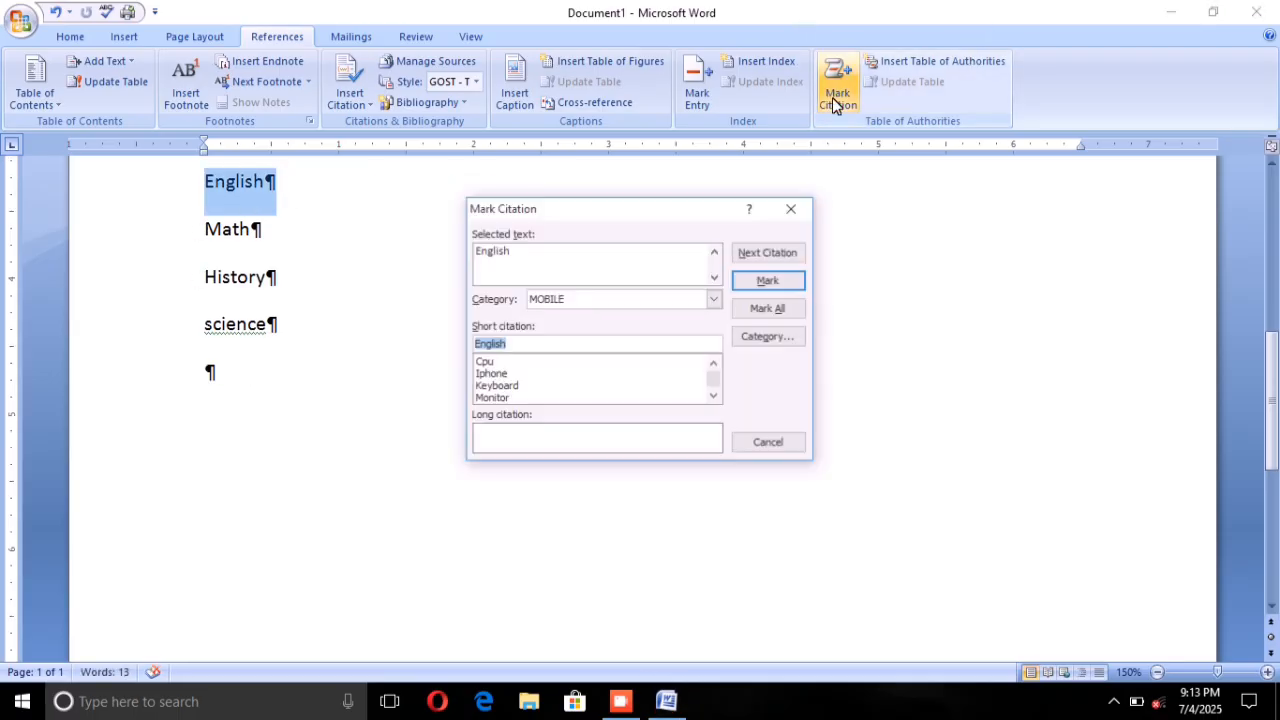
pyautogui.click(712, 299)
pyautogui.scroll(-1, 689, 300)
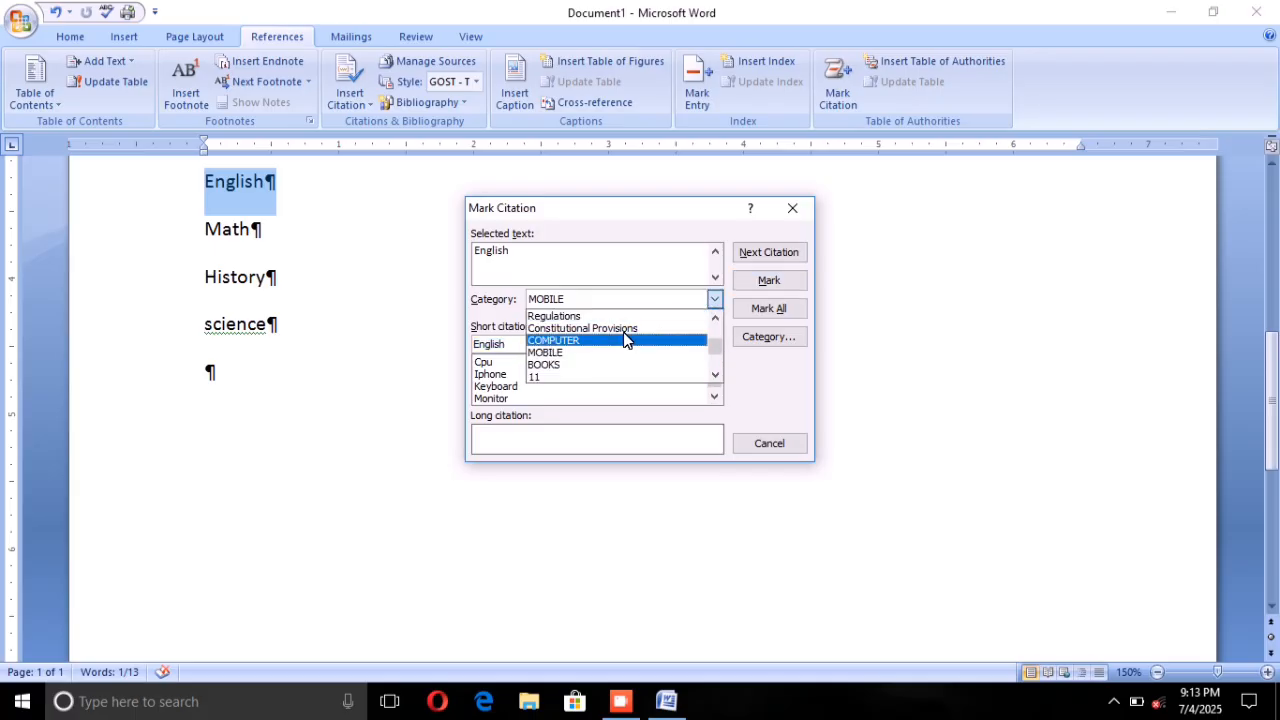
pyautogui.click(600, 366)
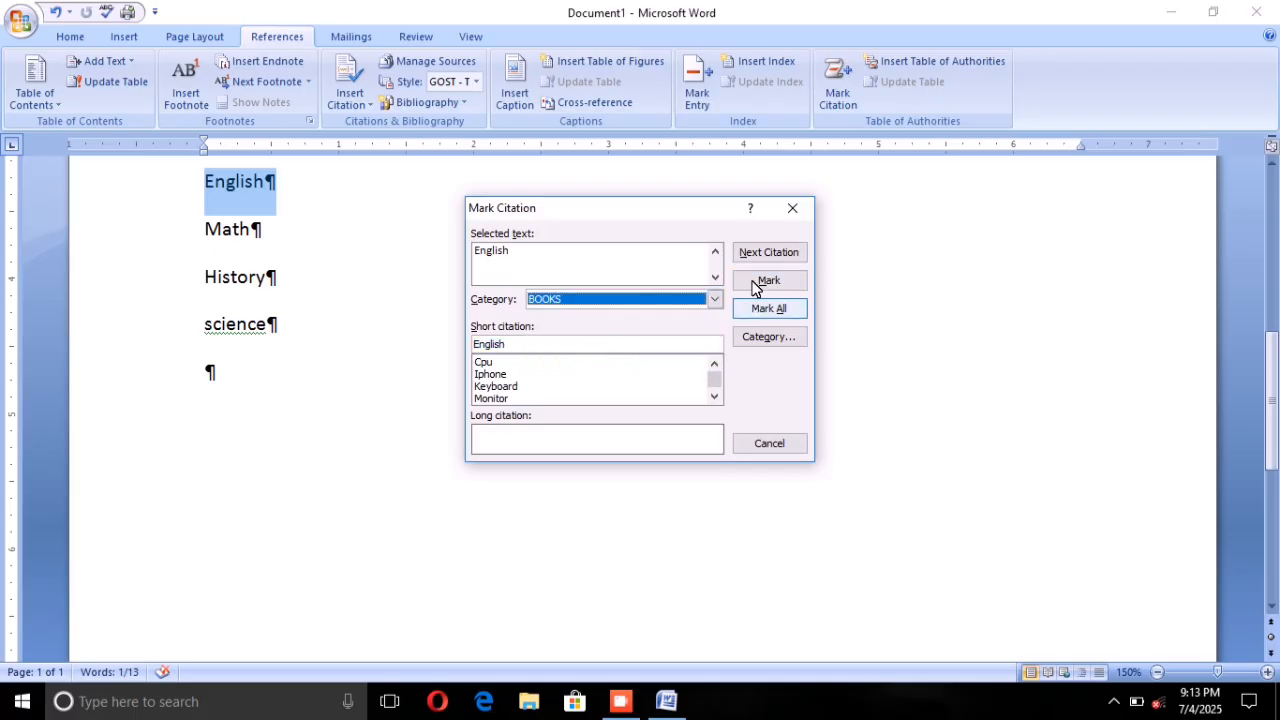
pyautogui.click(760, 280)
pyautogui.click(766, 443)
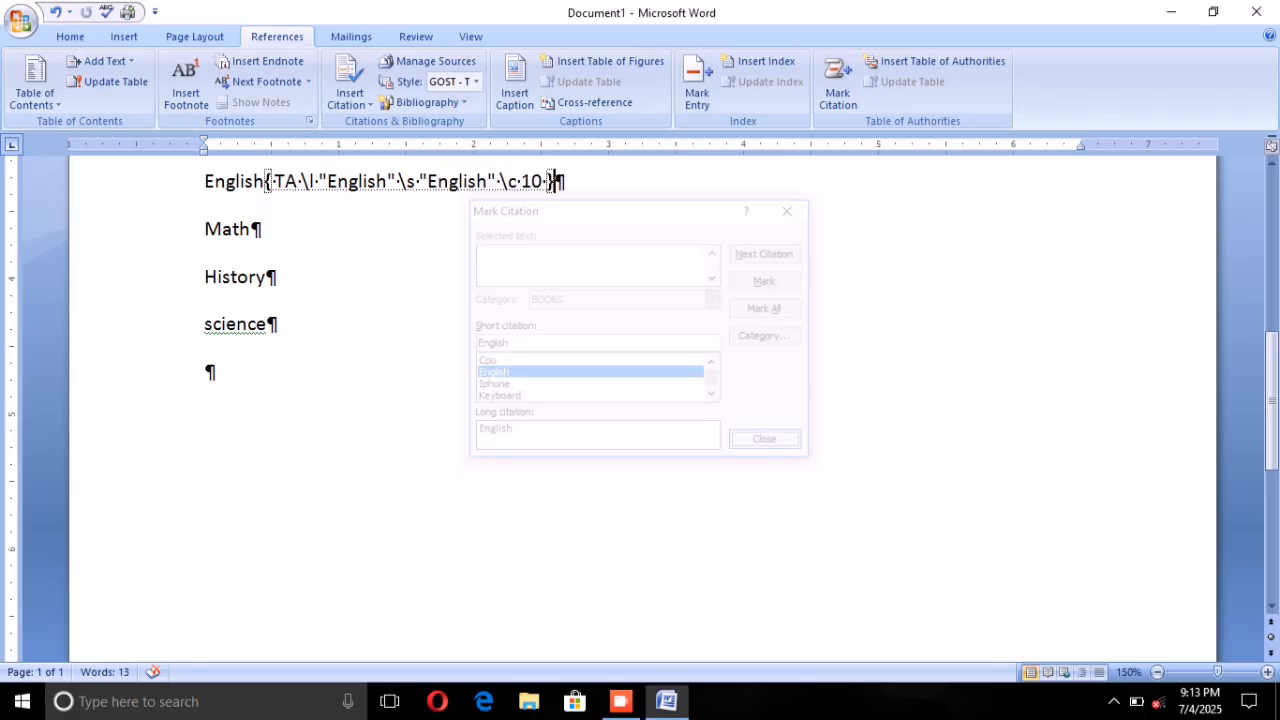
# Step: Mark the word Math as a citation in the BOOKS category and close citation marking
pyautogui.moveTo(221, 240); pyautogui.dragTo(260, 229)
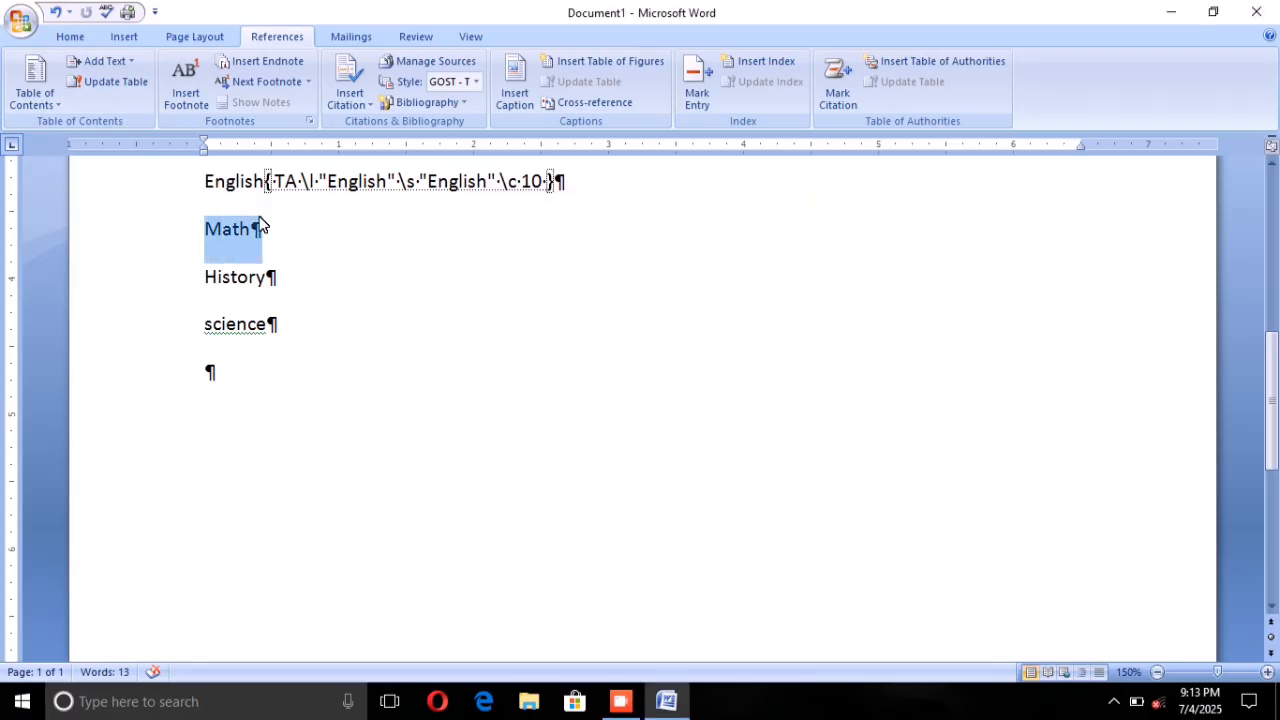
pyautogui.click(826, 84)
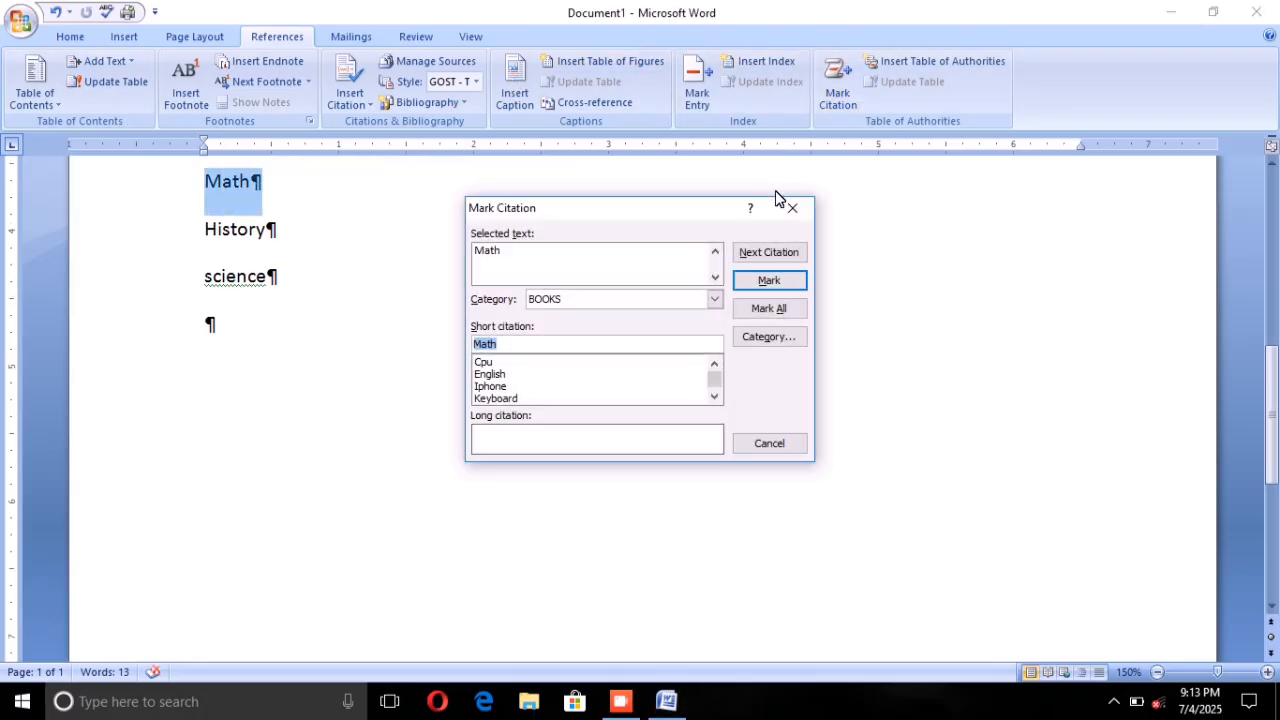
pyautogui.click(768, 280)
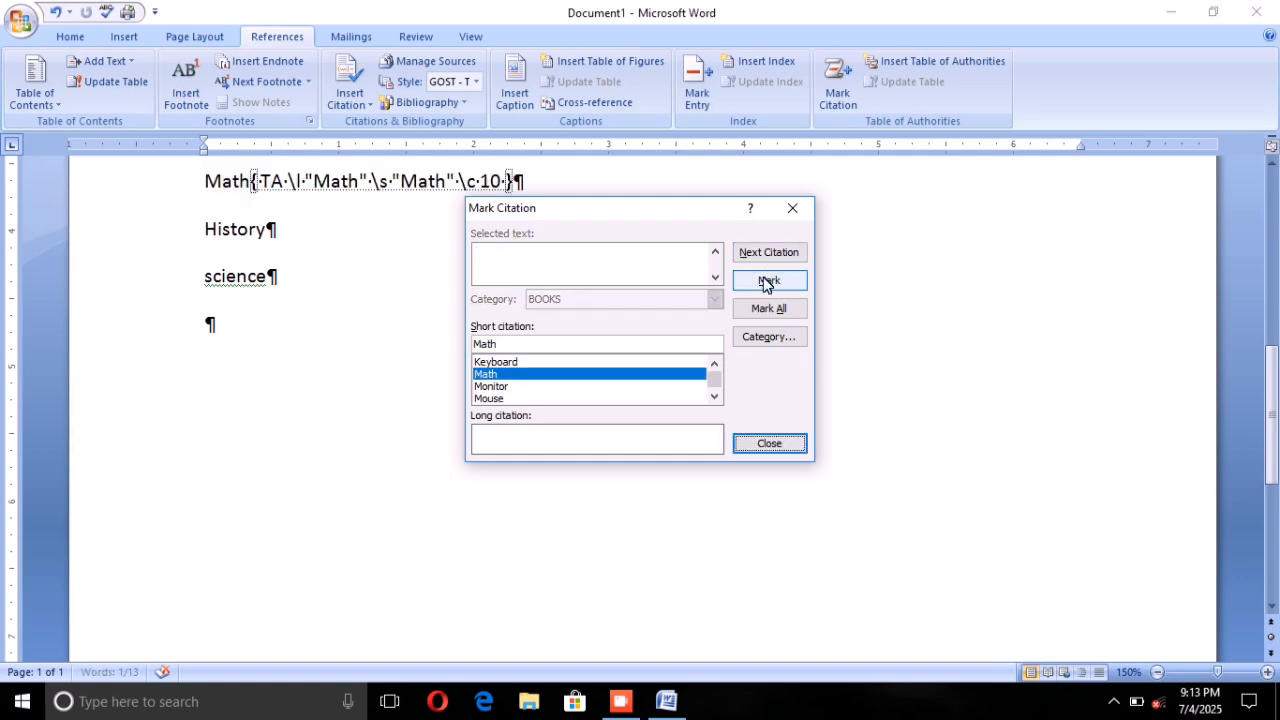
pyautogui.click(768, 440)
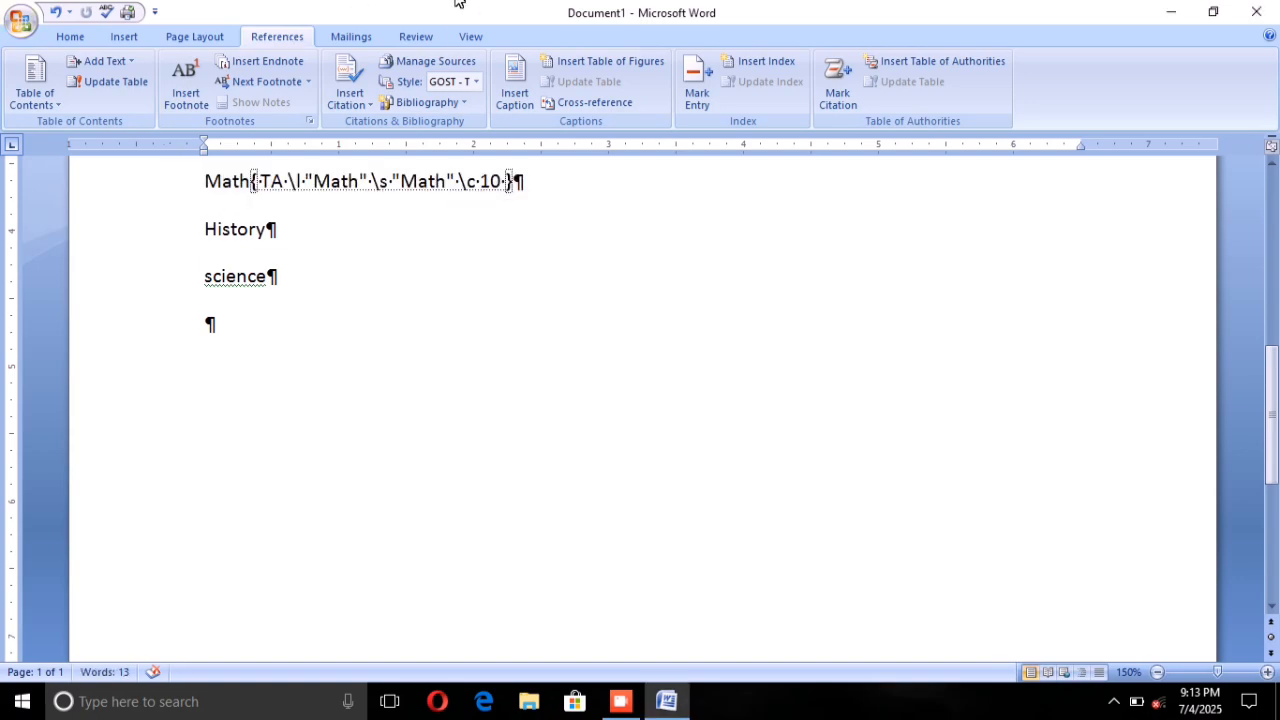
# Step: Mark the word History as a citation in the BOOKS category
pyautogui.moveTo(205, 229); pyautogui.dragTo(278, 232)
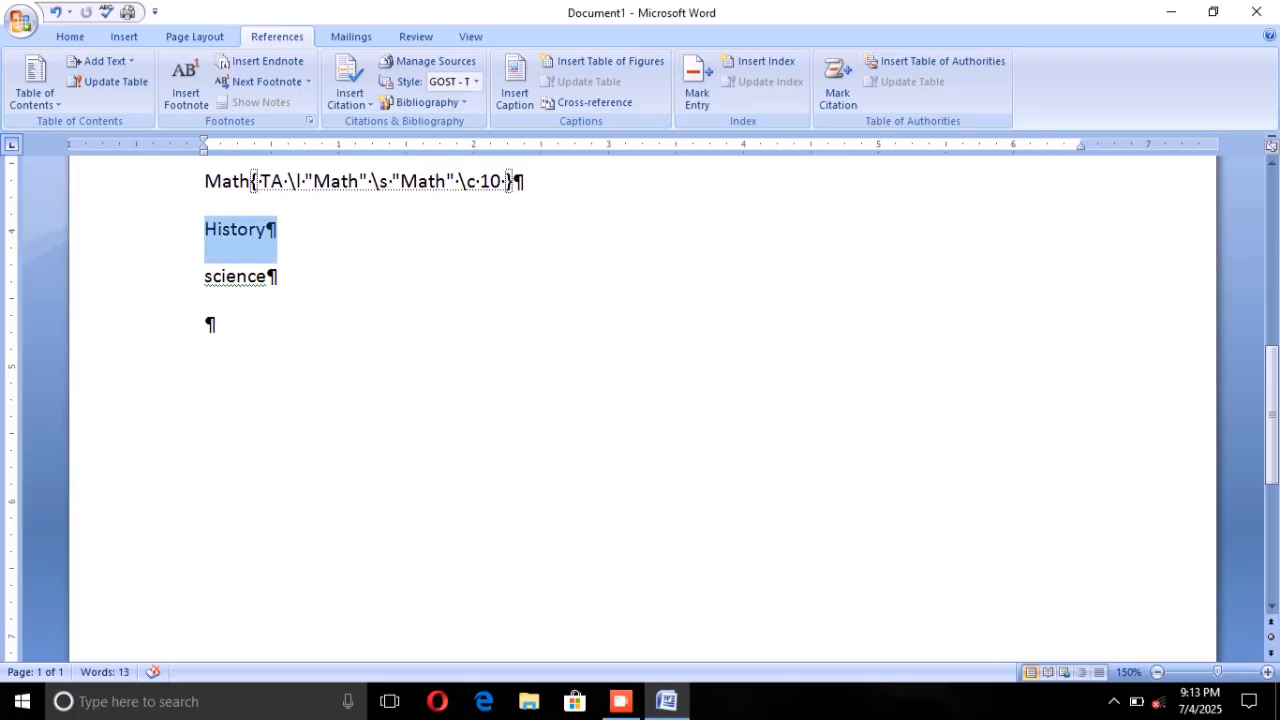
pyautogui.click(822, 86)
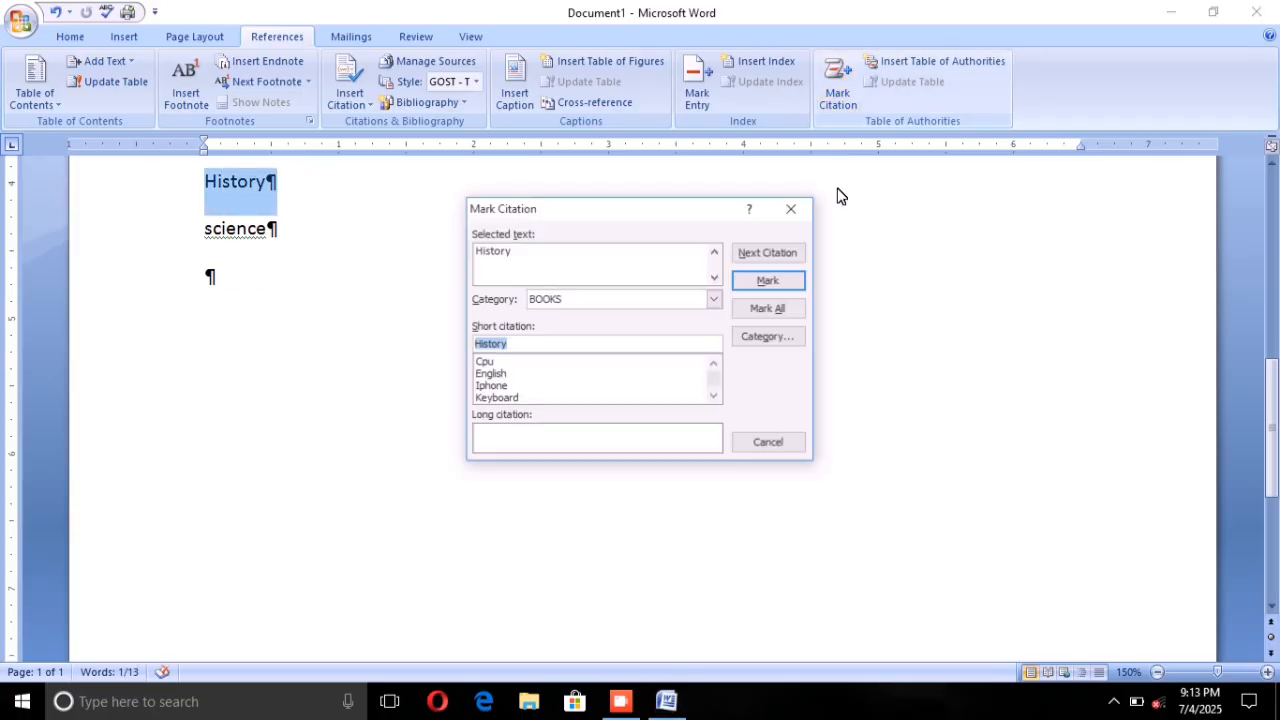
pyautogui.click(768, 280)
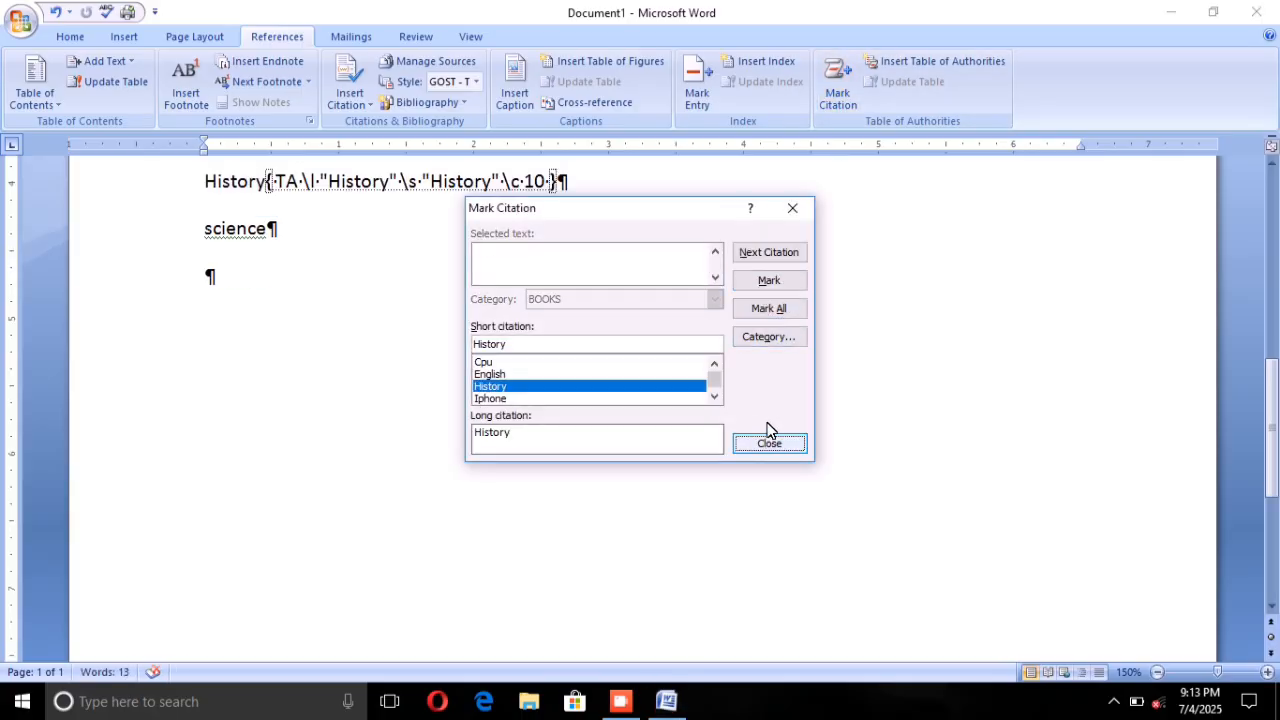
# Step: Mark the word science as a citation in the BOOKS category and close citation marking
pyautogui.click(205, 230)
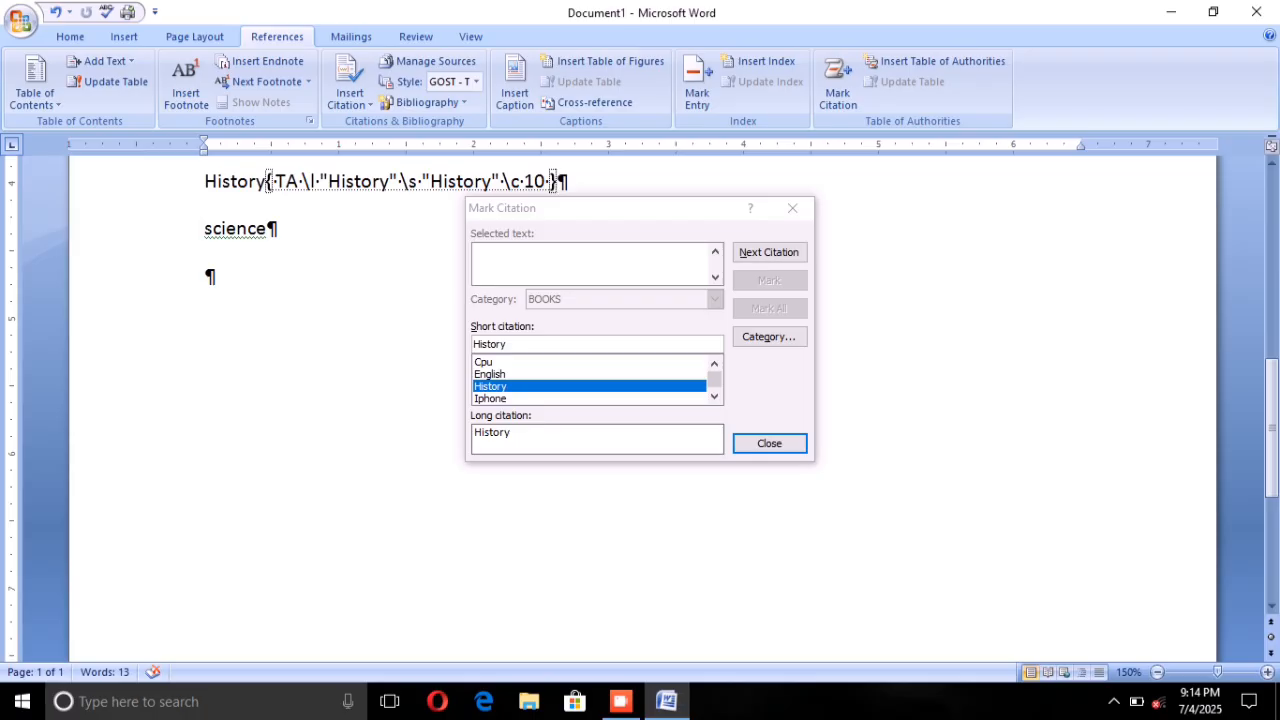
pyautogui.moveTo(205, 230); pyautogui.dragTo(278, 231)
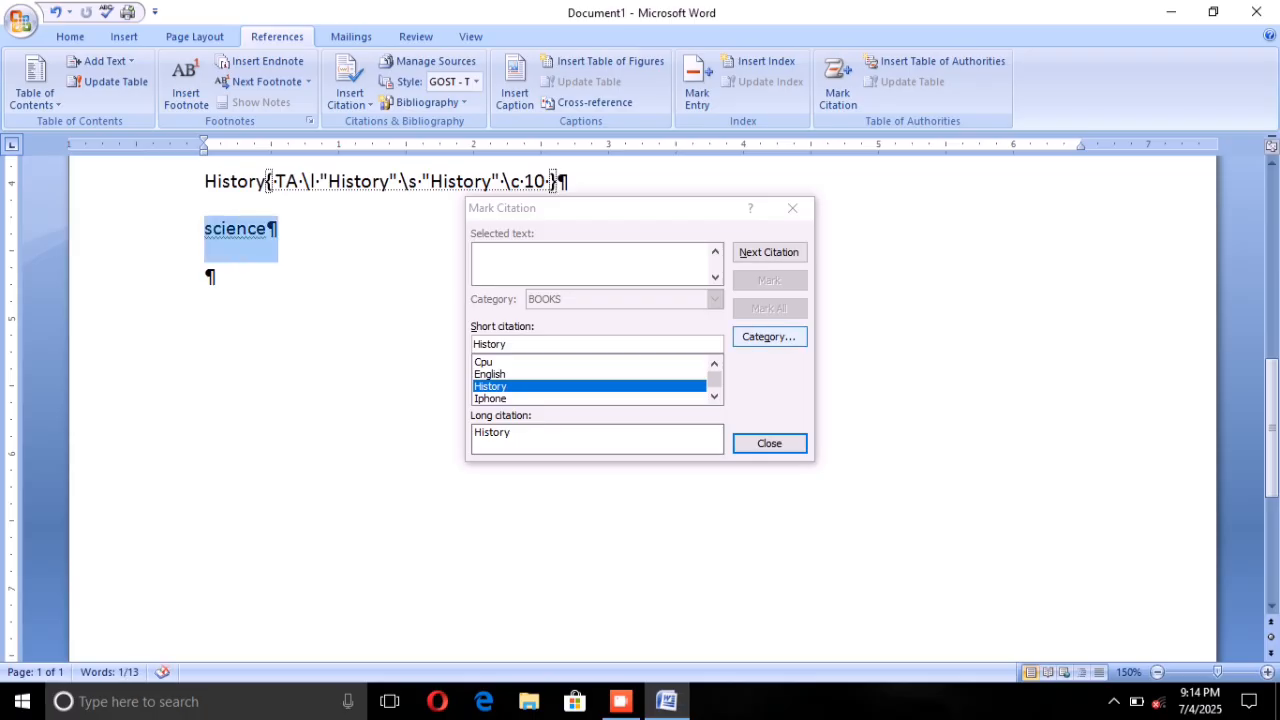
pyautogui.click(792, 208)
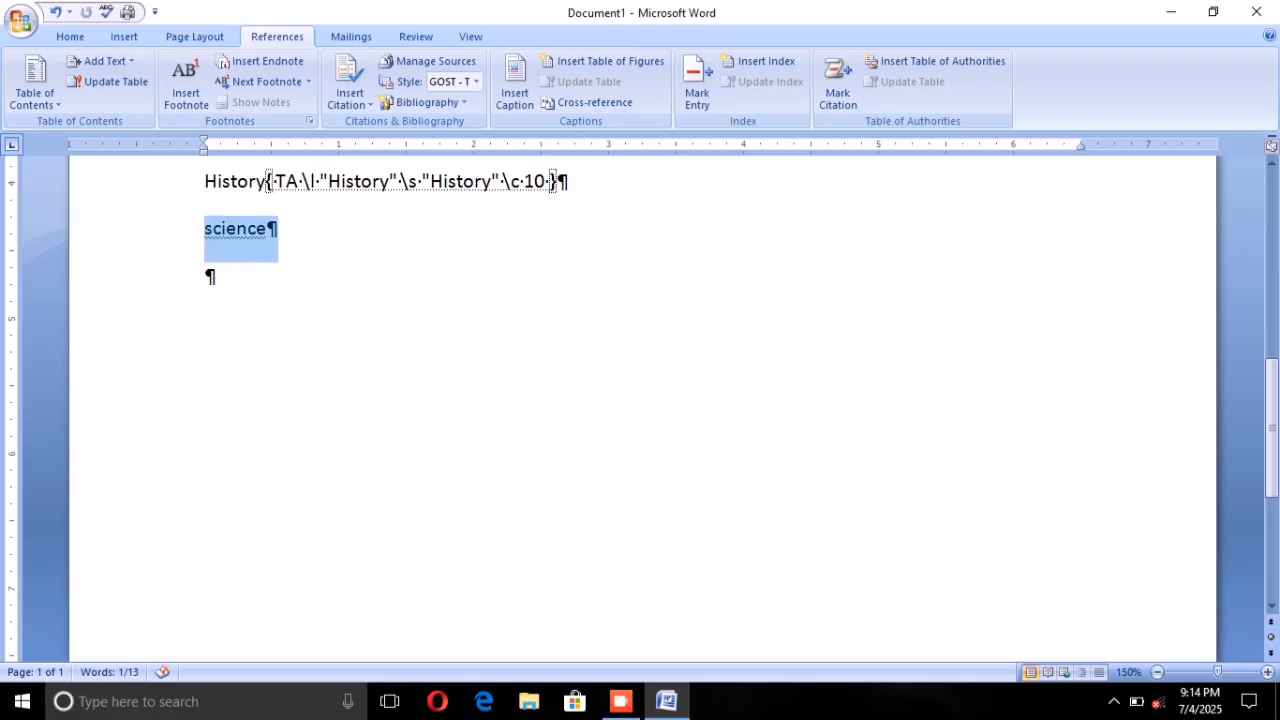
pyautogui.click(846, 100)
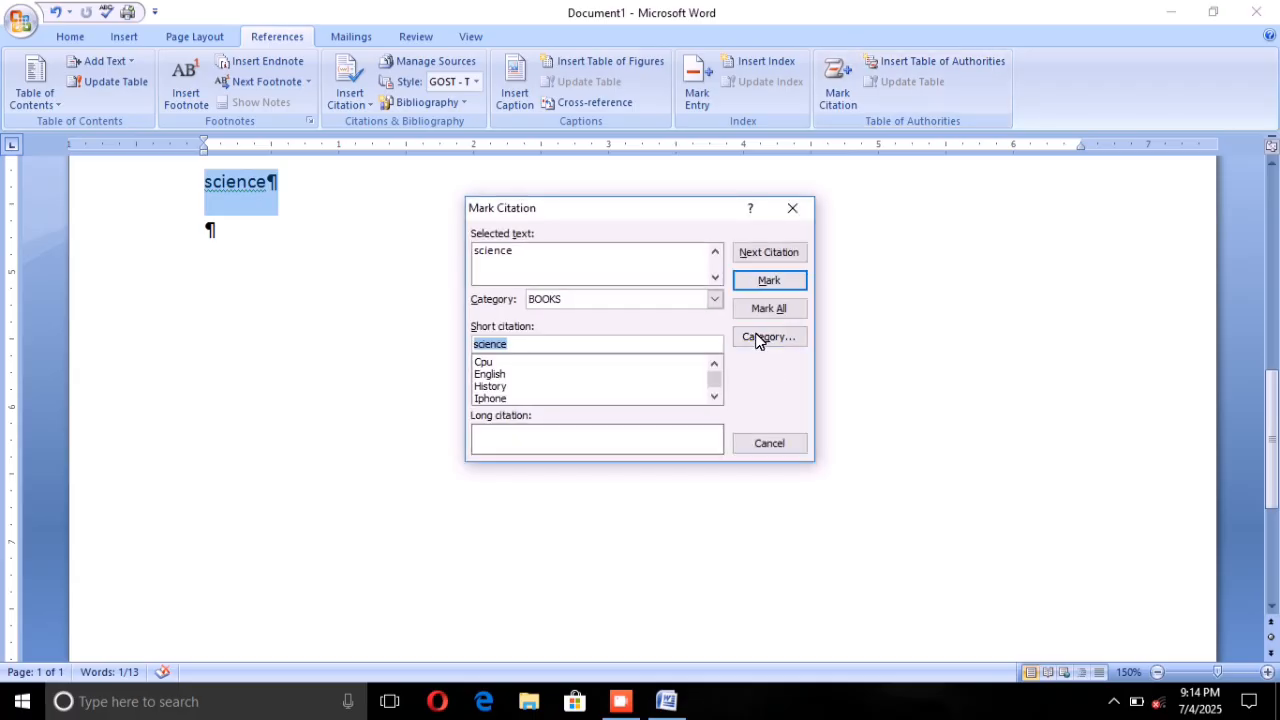
pyautogui.click(768, 281)
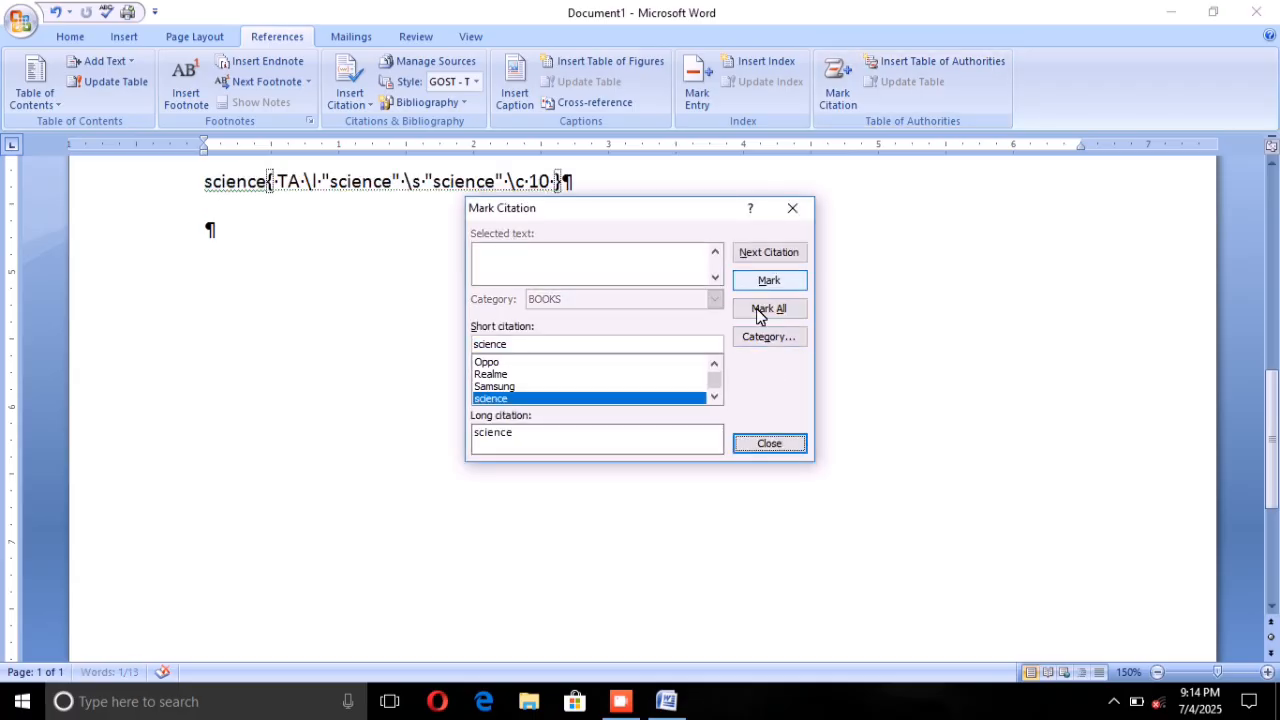
pyautogui.click(768, 444)
# Step: Insert a Table of Authorities for the COMPUTER category on a new line below the science entry
pyautogui.scroll(6, 640, 400)
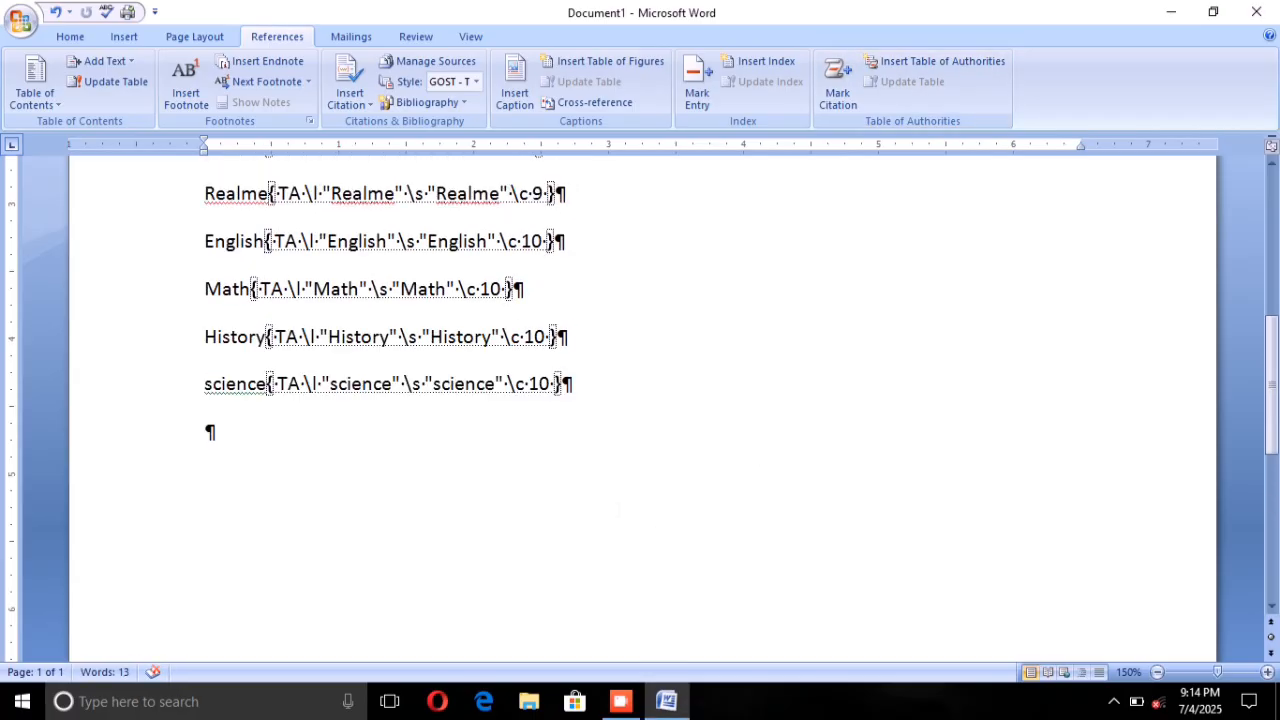
pyautogui.scroll(3, 640, 400)
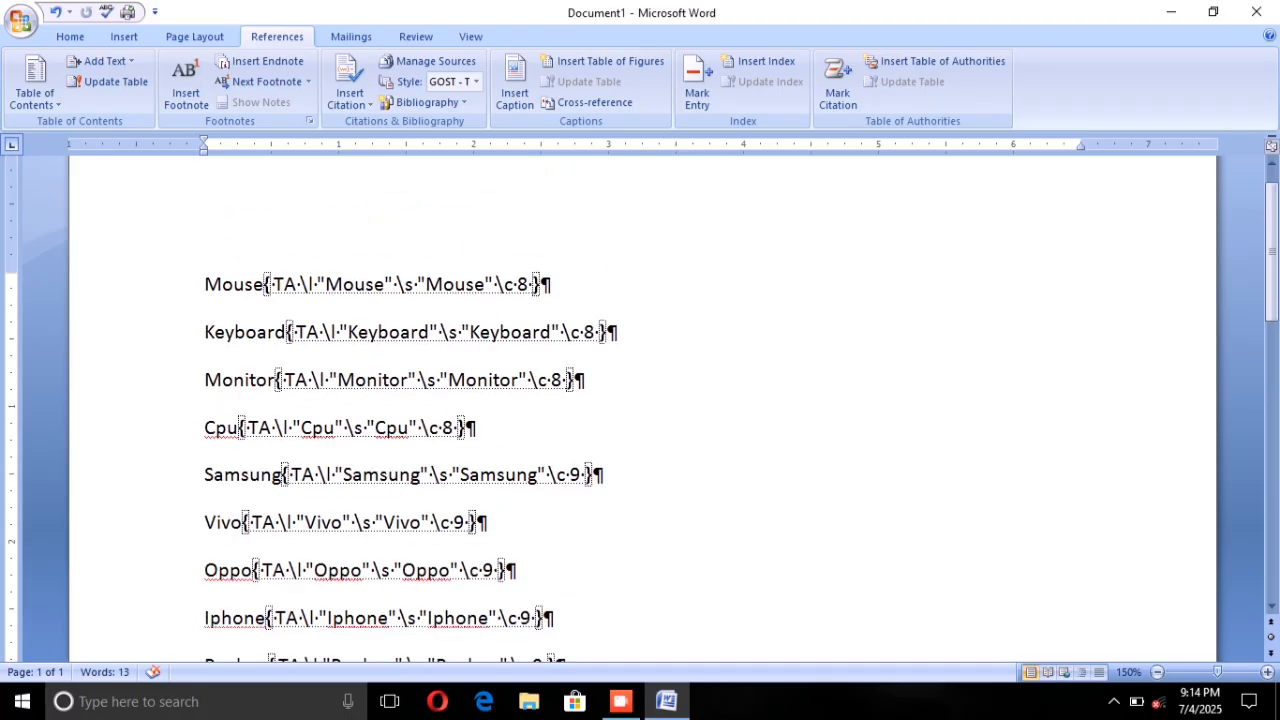
pyautogui.scroll(-1, 640, 400)
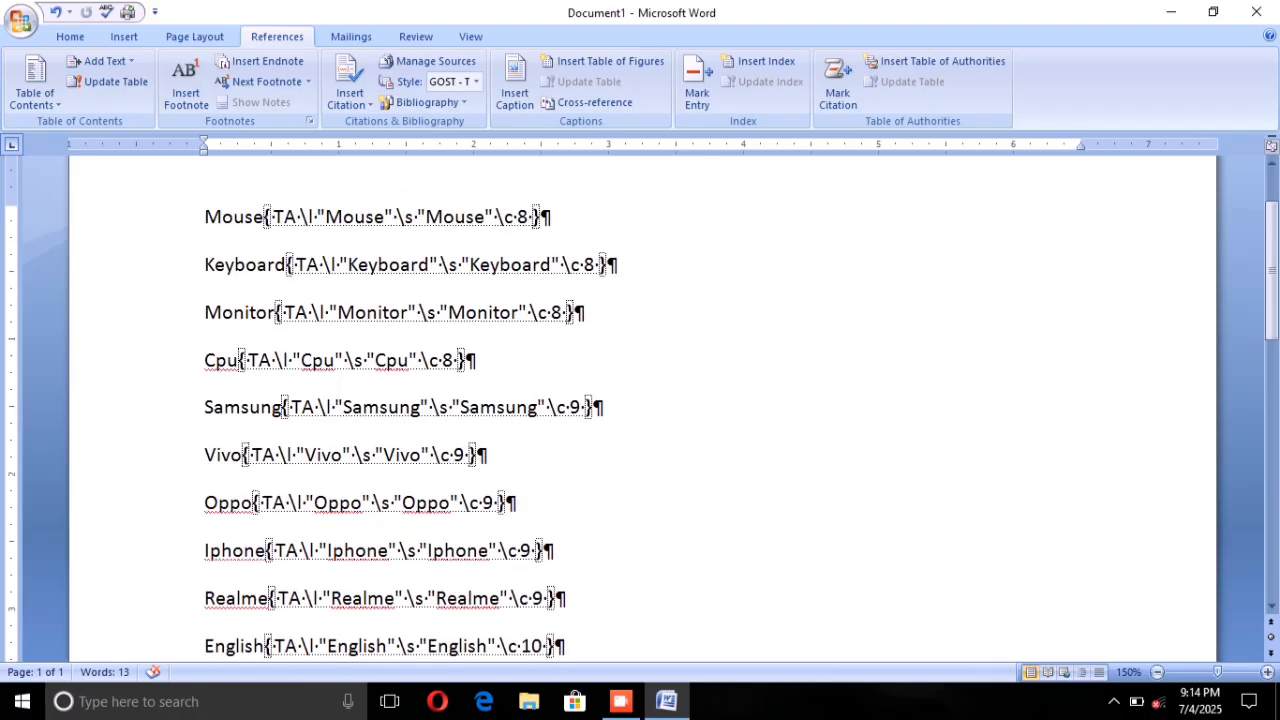
pyautogui.scroll(-1, 640, 400)
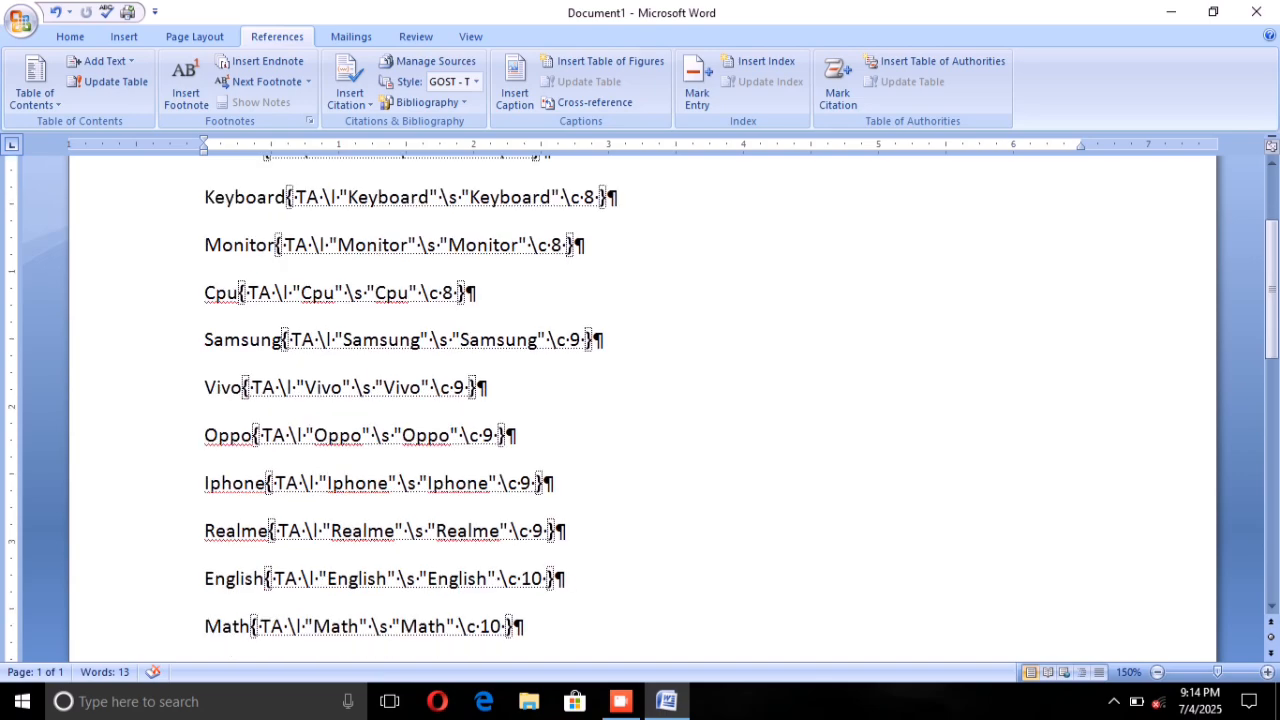
pyautogui.scroll(-6, 640, 400)
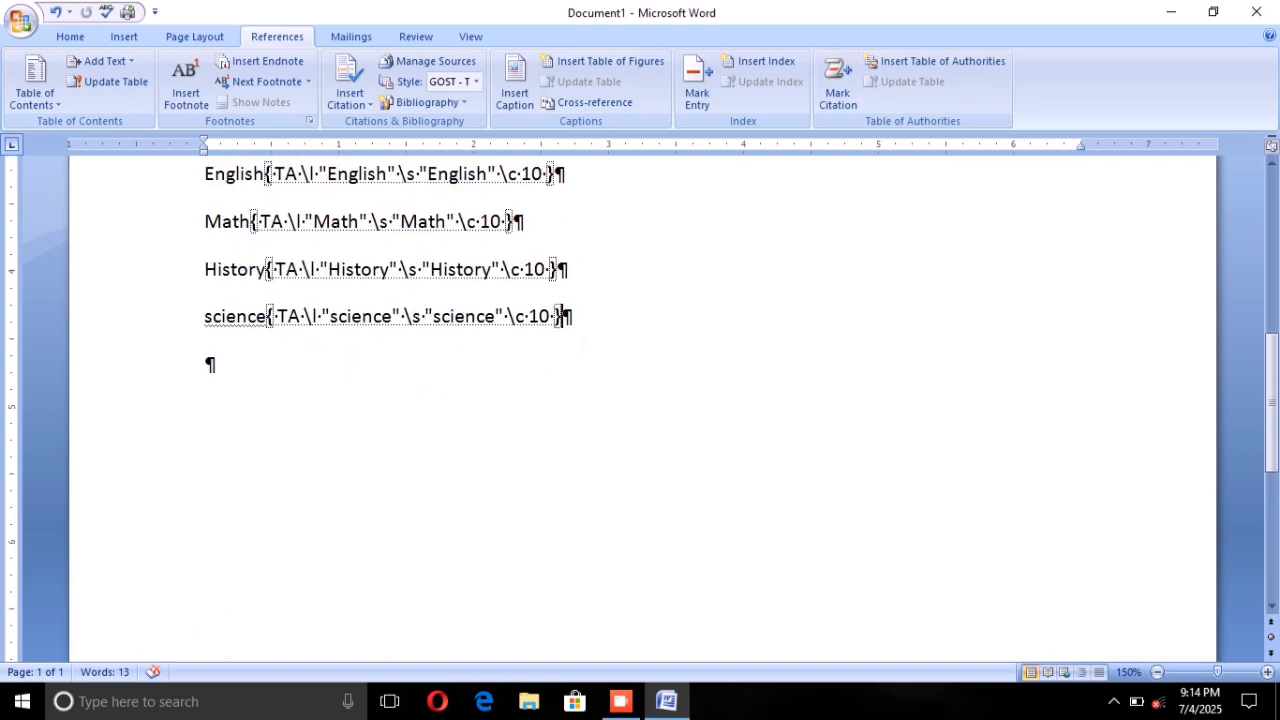
pyautogui.press('Return')
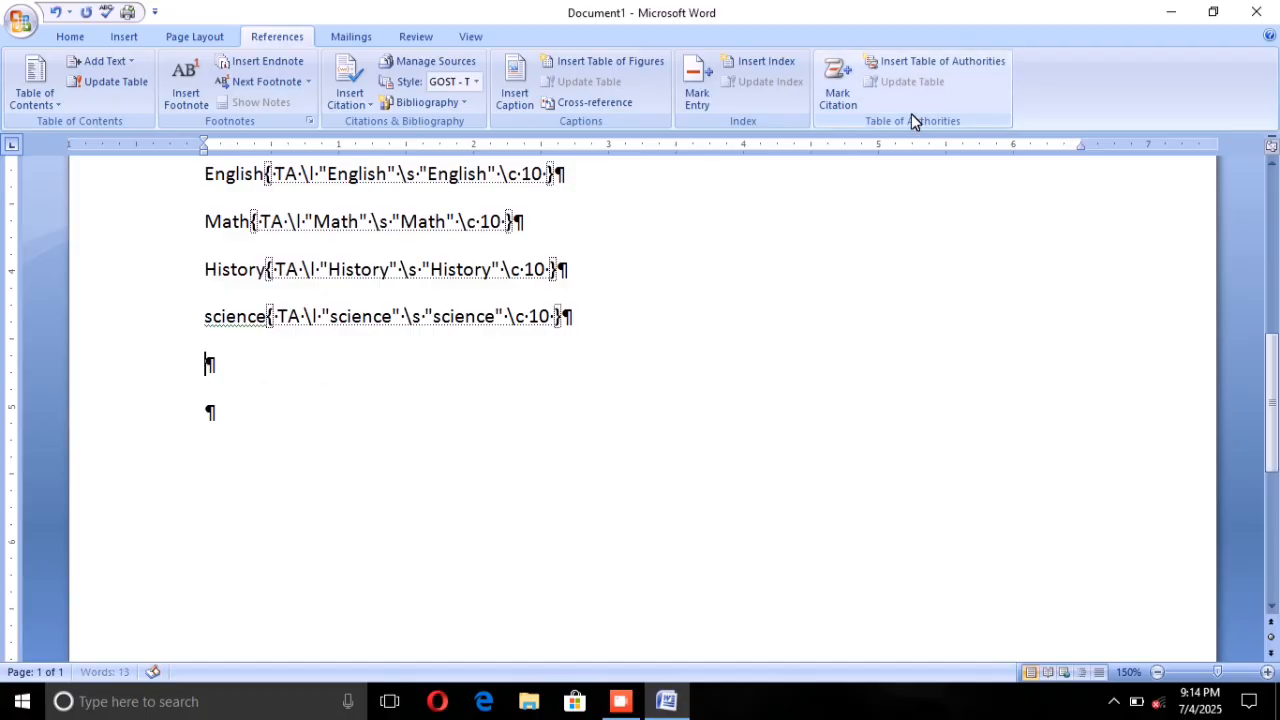
pyautogui.click(903, 62)
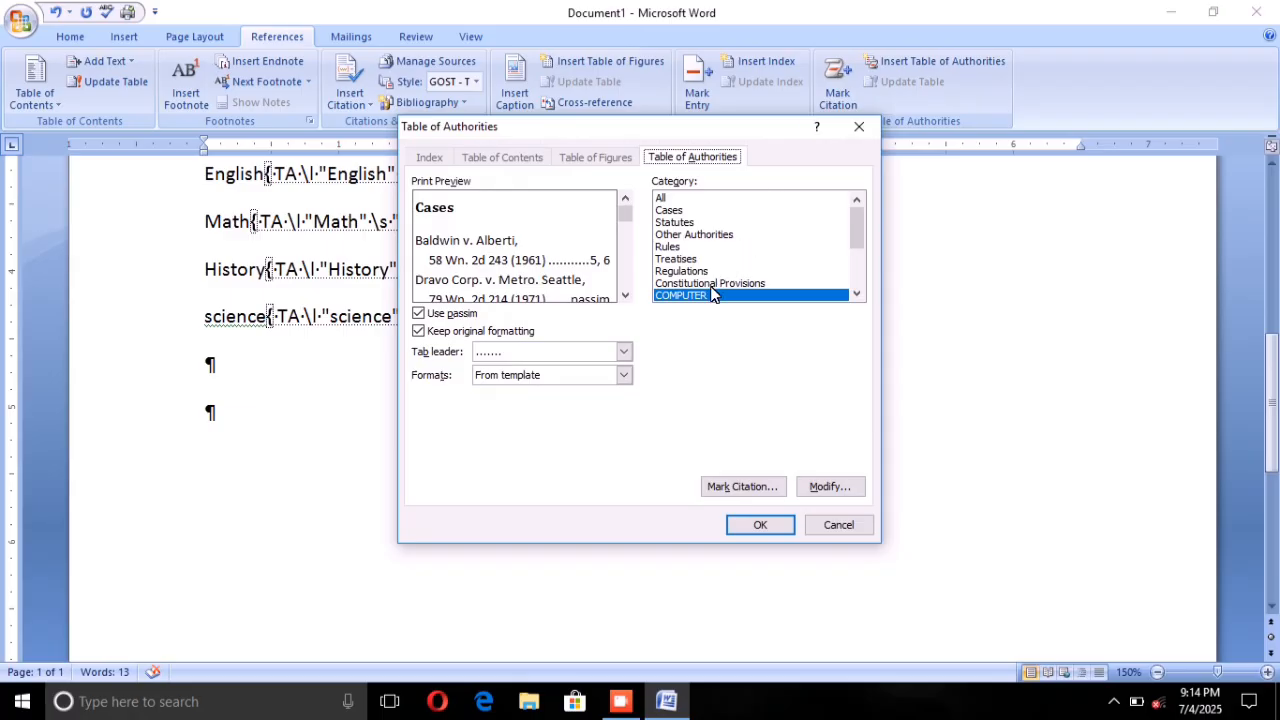
pyautogui.scroll(-1, 712, 292)
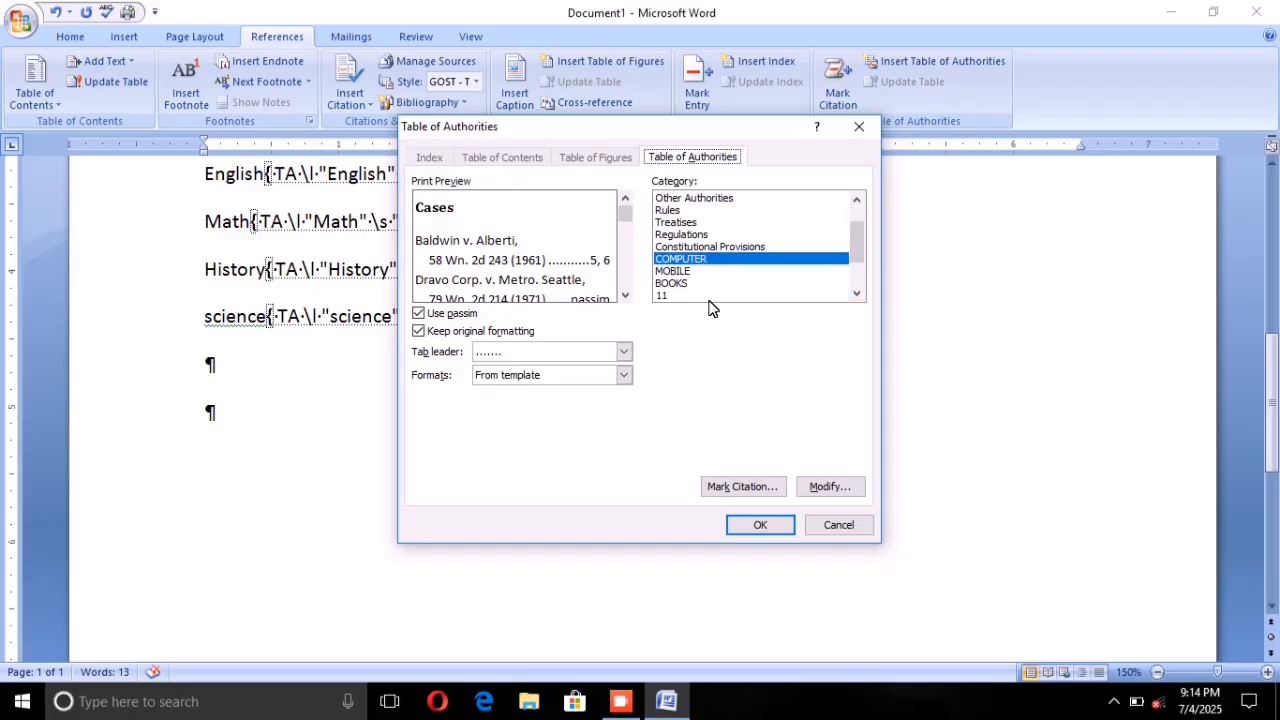
pyautogui.click(752, 524)
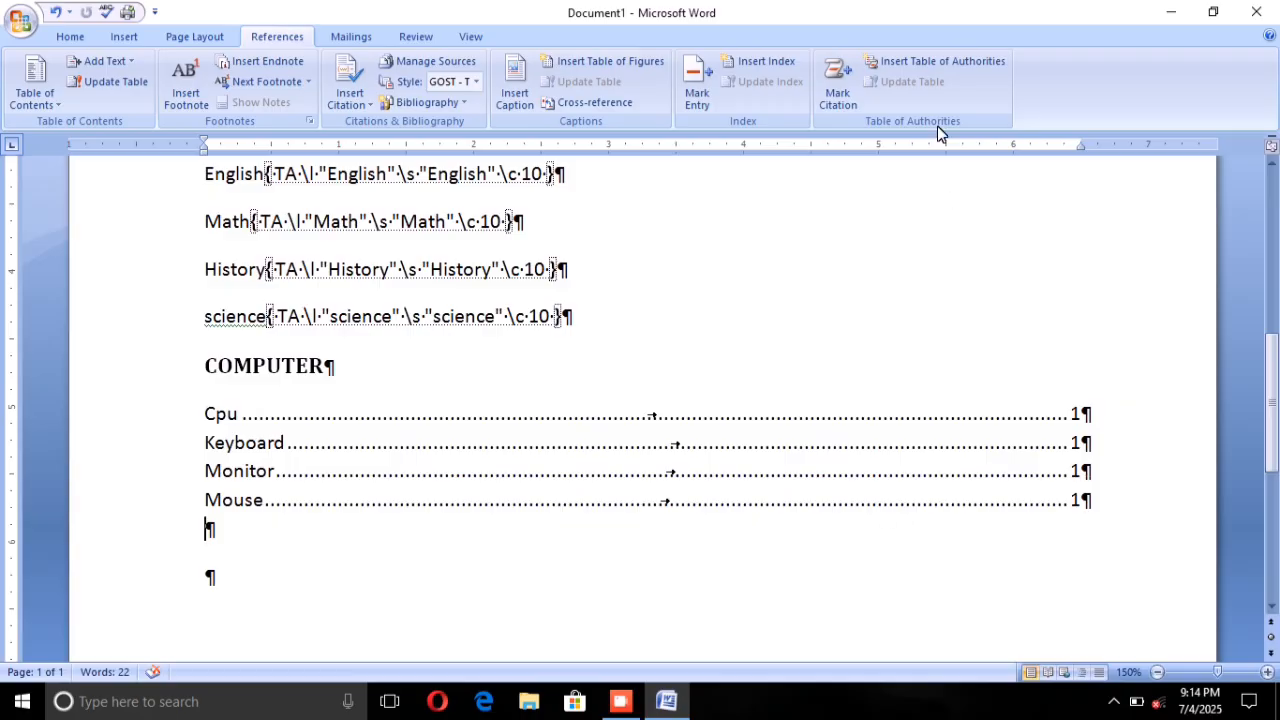
# Step: Insert a Table of Authorities for the MOBILE category directly below the COMPUTER table
pyautogui.click(935, 62)
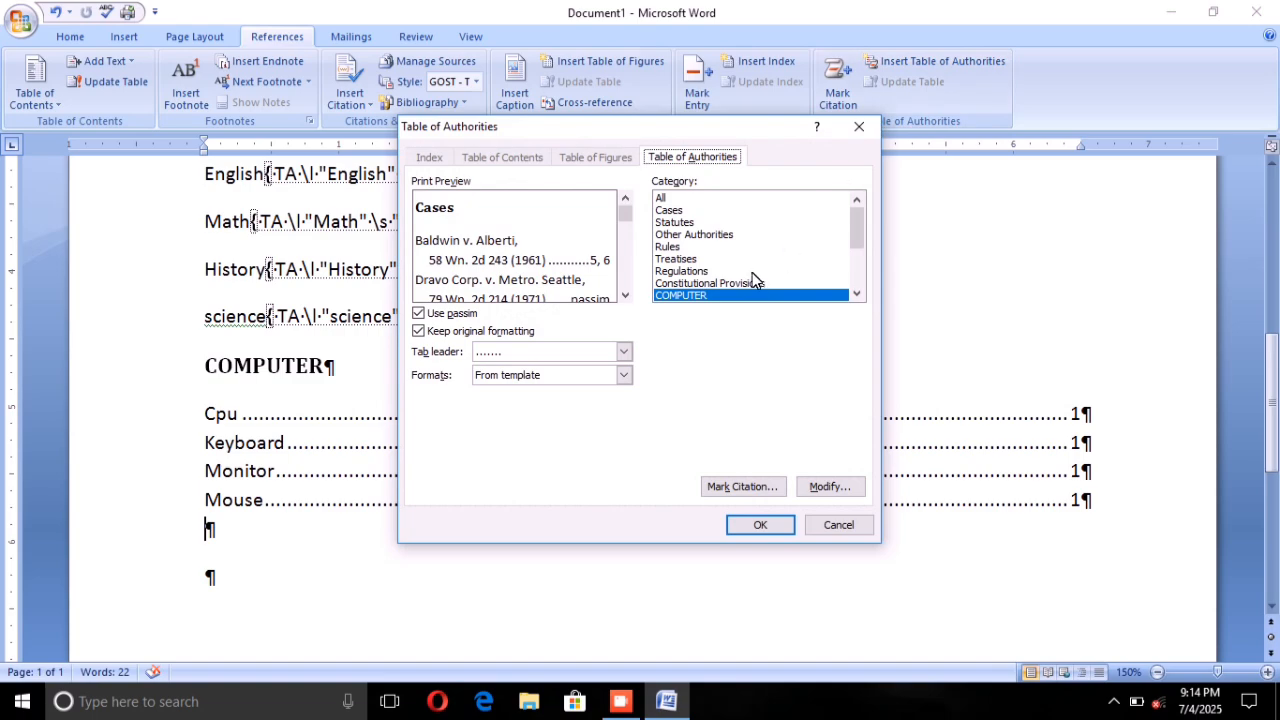
pyautogui.scroll(-1, 752, 280)
pyautogui.click(679, 271)
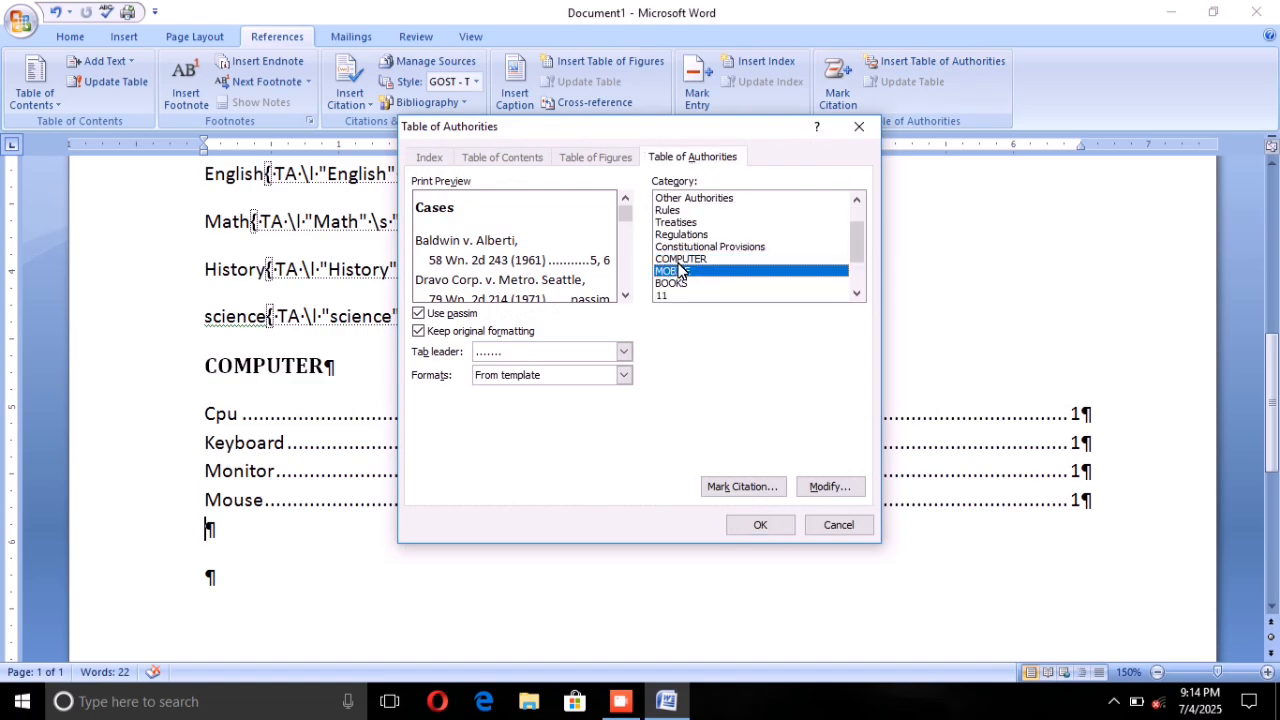
pyautogui.click(760, 526)
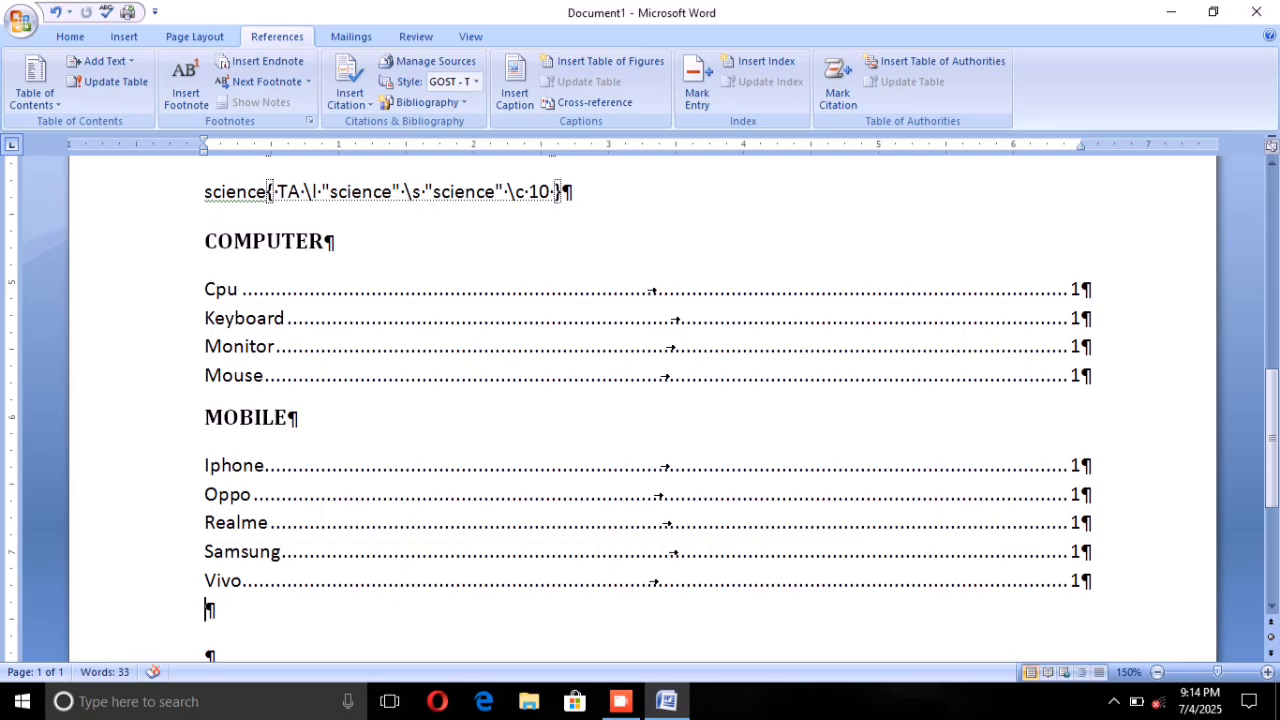
# Step: Insert a Table of Authorities for the BOOKS category directly below the MOBILE table
pyautogui.scroll(-2, 228, 417)
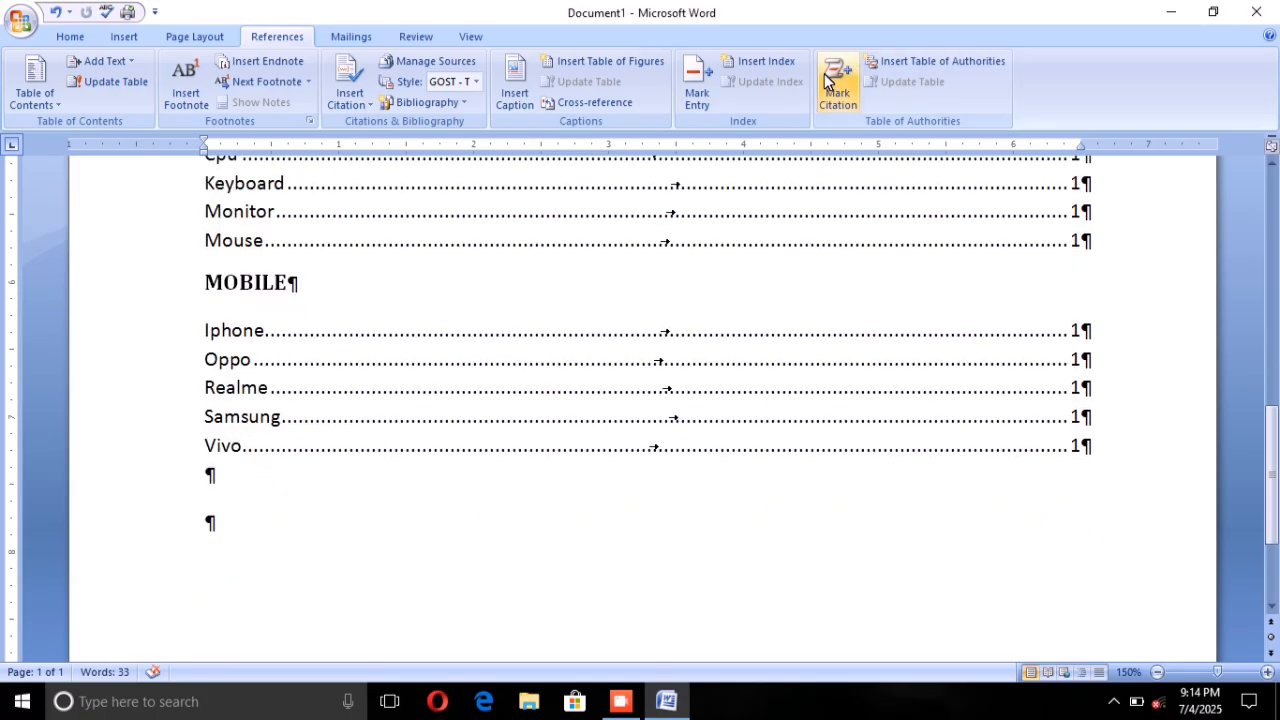
pyautogui.click(895, 62)
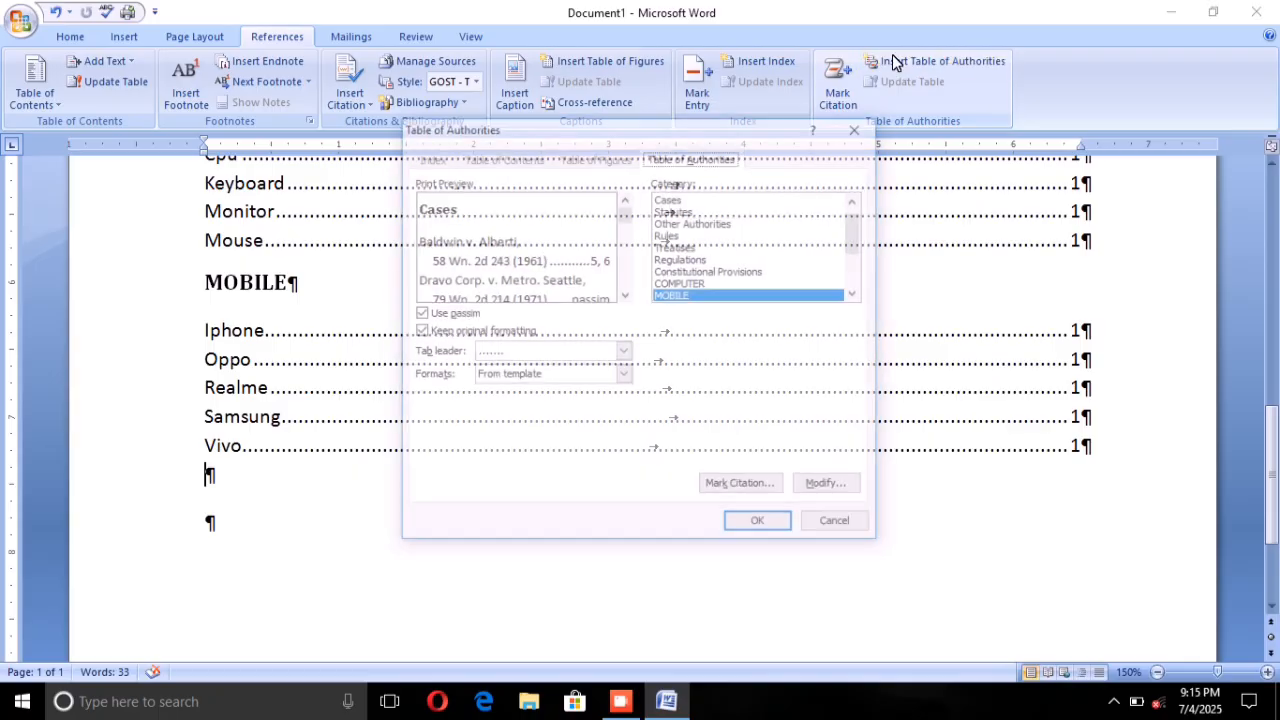
pyautogui.scroll(-2, 781, 280)
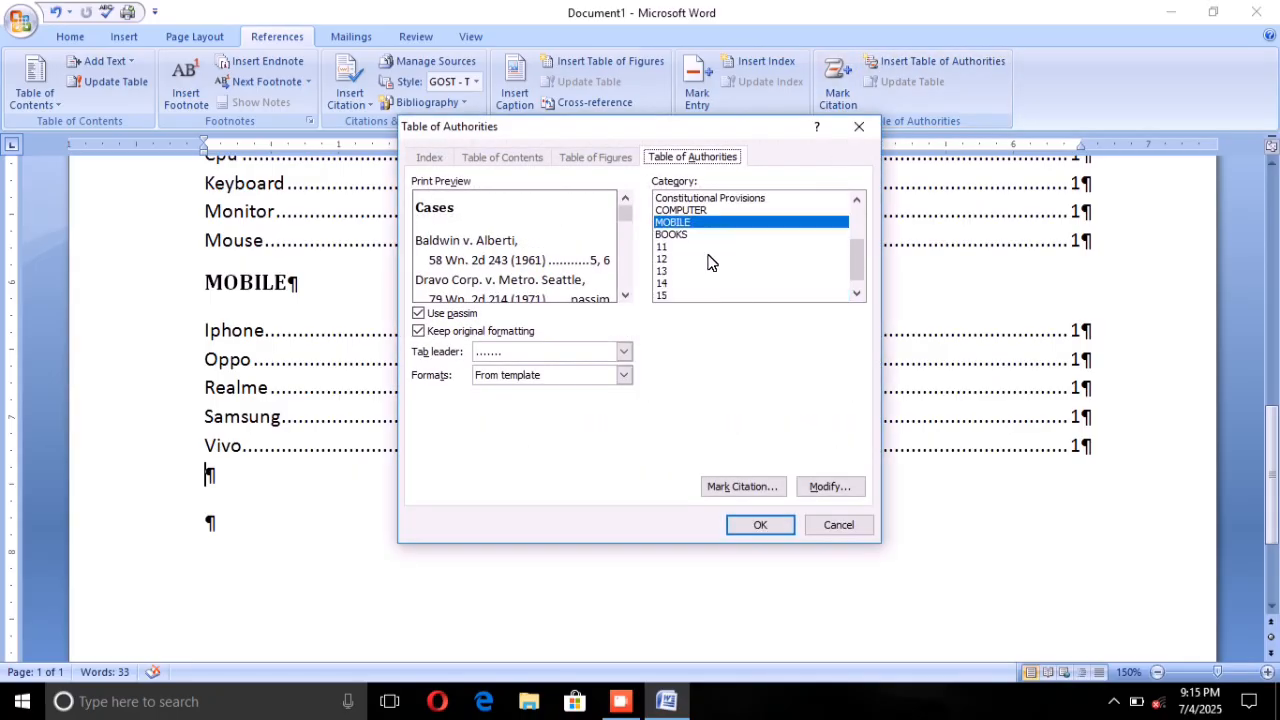
pyautogui.click(668, 234)
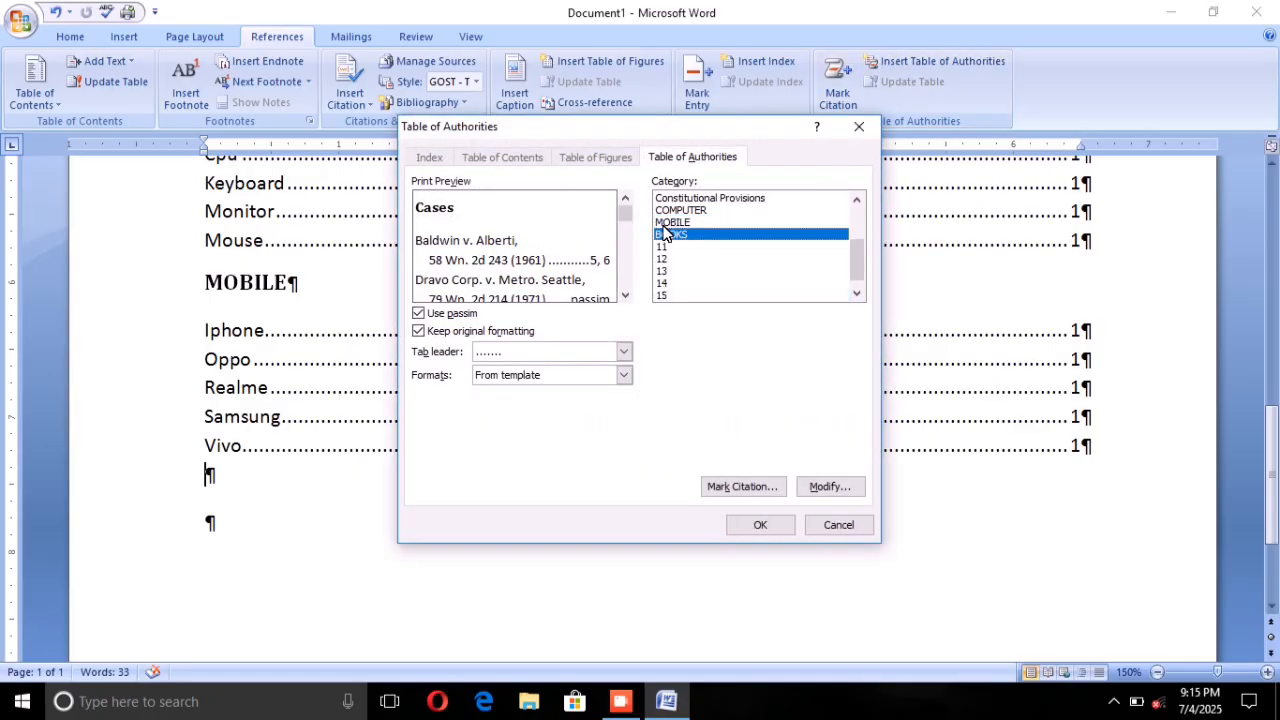
pyautogui.click(762, 527)
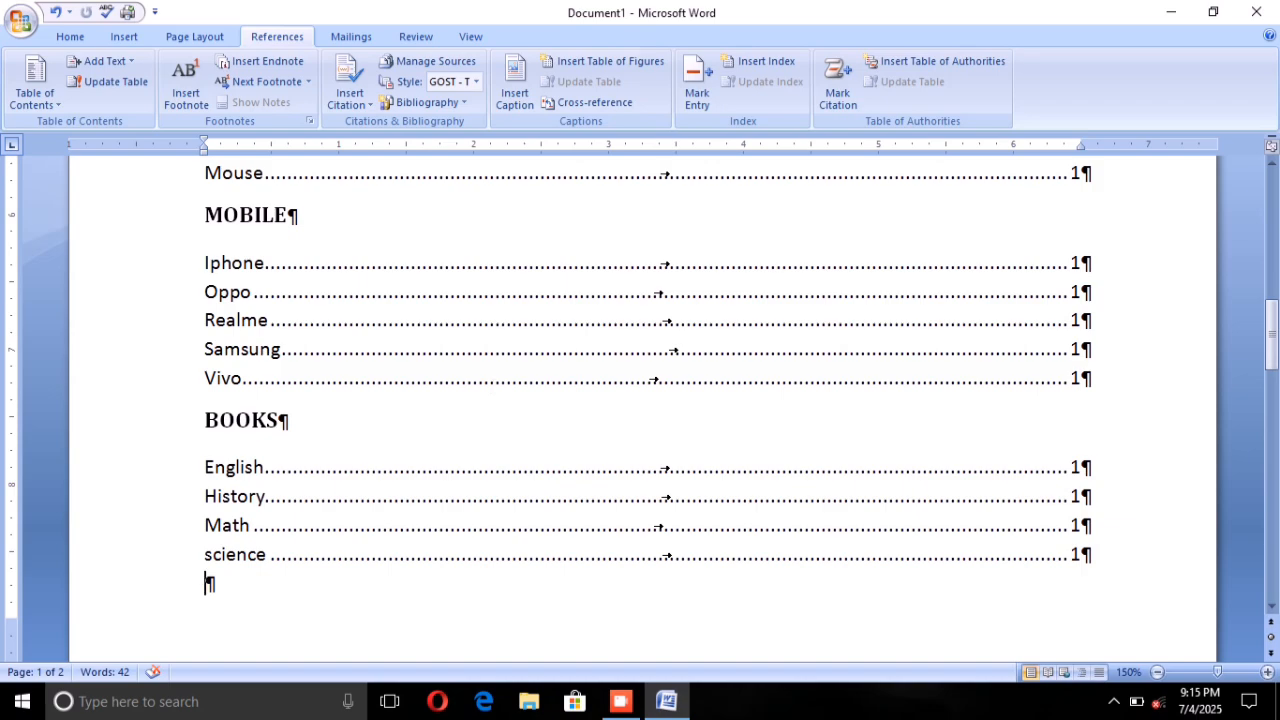
pyautogui.scroll(1, 640, 400)
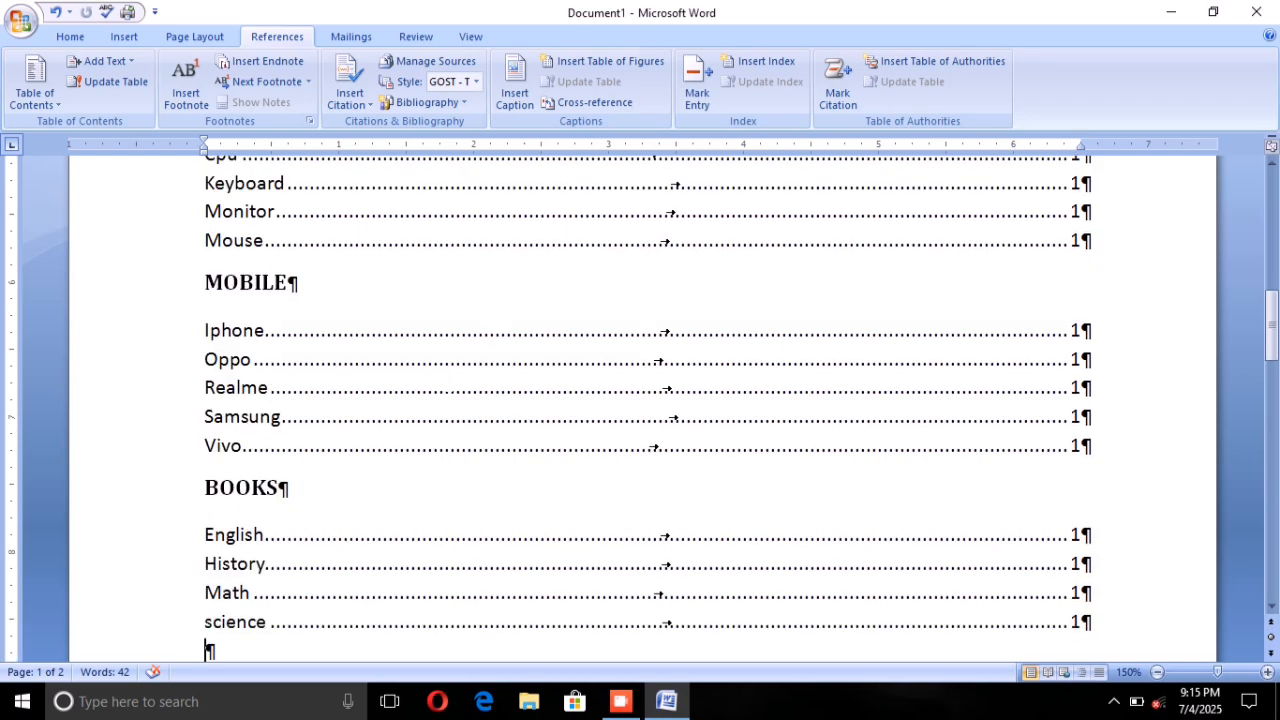
pyautogui.scroll(2, 640, 400)
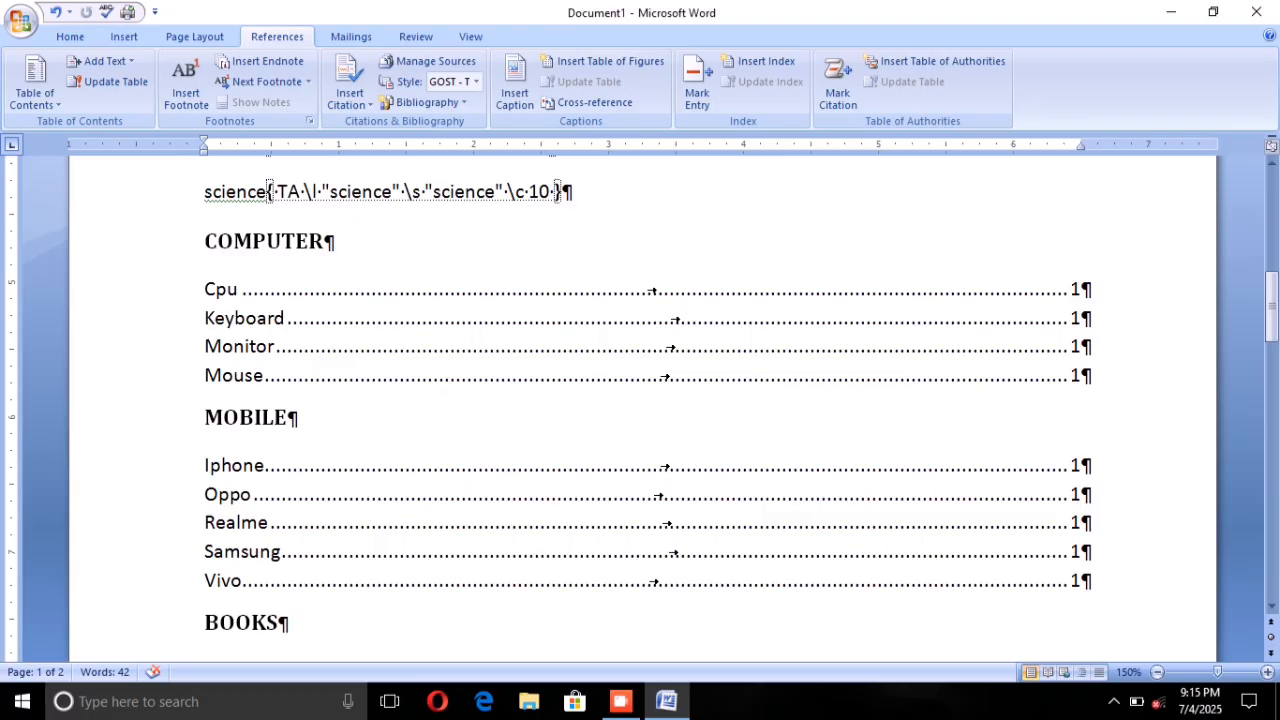
pyautogui.scroll(-2, 640, 400)
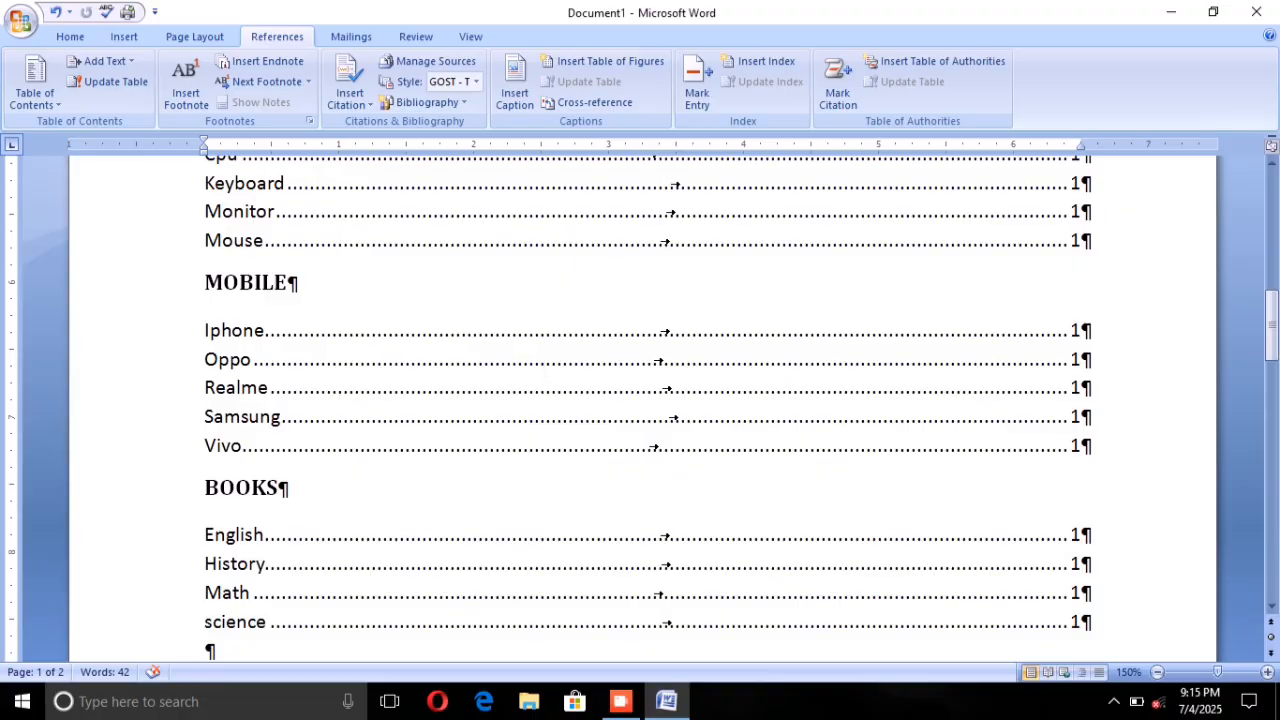